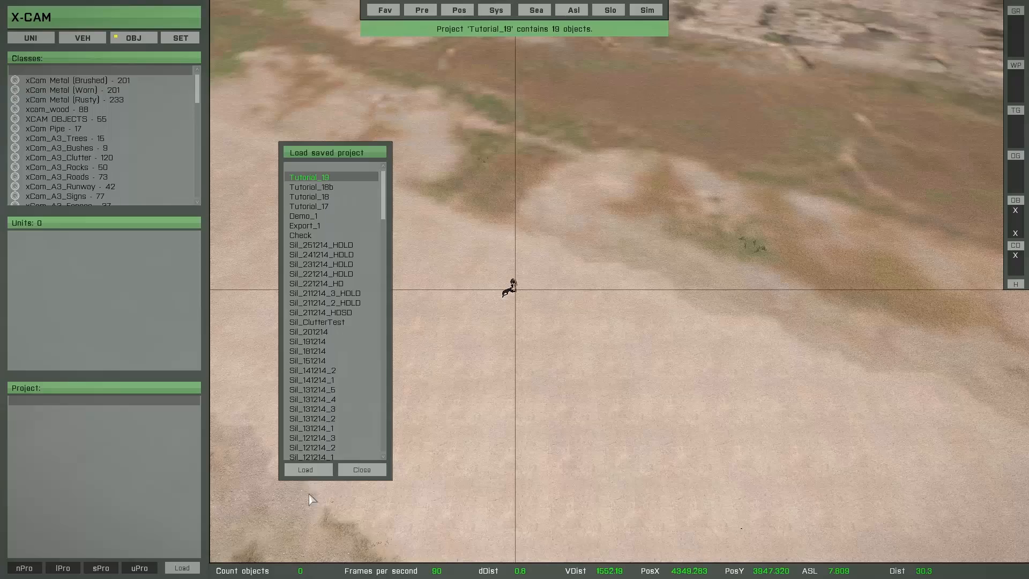
# Step: Load the saved project Tutorial_19 and bring its placed objects into close view
pyautogui.click(310, 470)
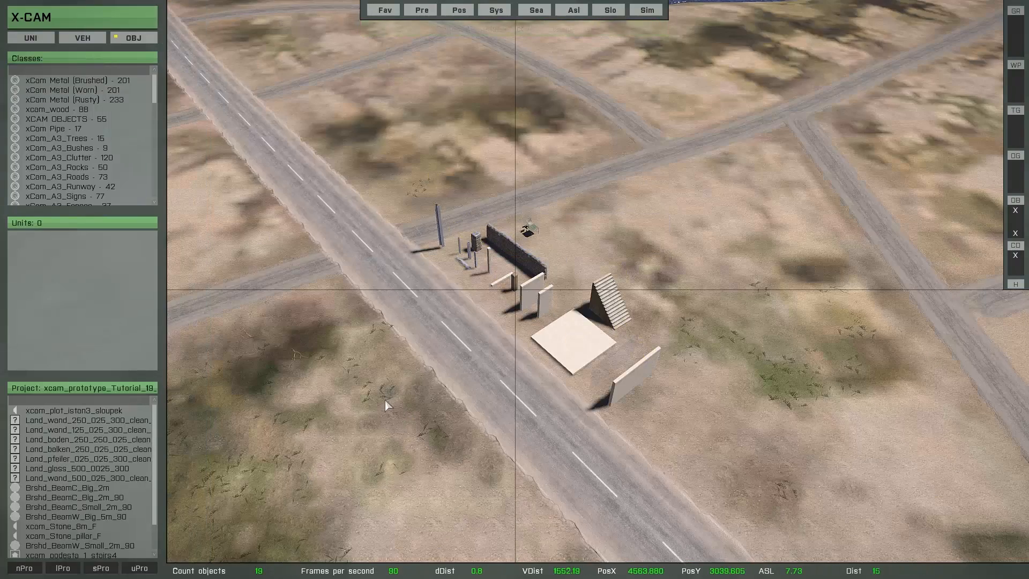
pyautogui.moveTo(375, 416); pyautogui.dragTo(577, 452, button='right')
pyautogui.scroll(4, 568, 453)
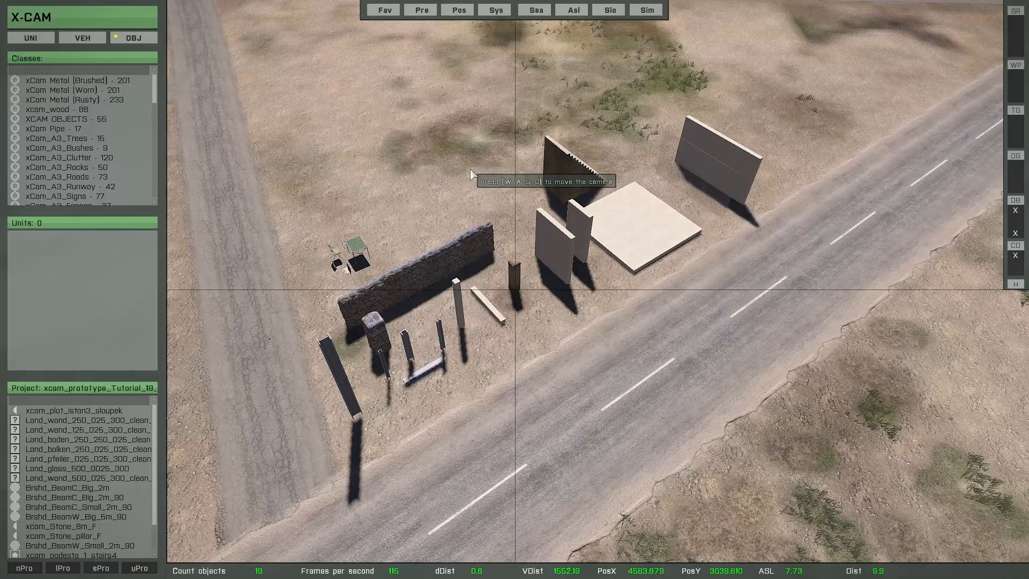
# Step: Select the Land_pfeiler_025_025_300 pillar and copy it on open ground into a short, gapless straight wall
pyautogui.click(459, 310)
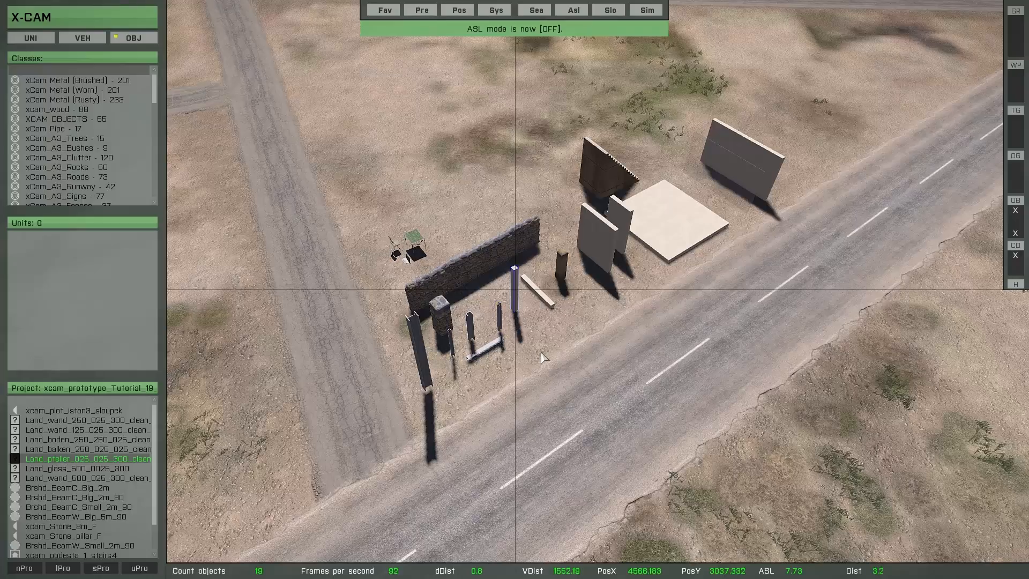
pyautogui.scroll(8, 538, 356)
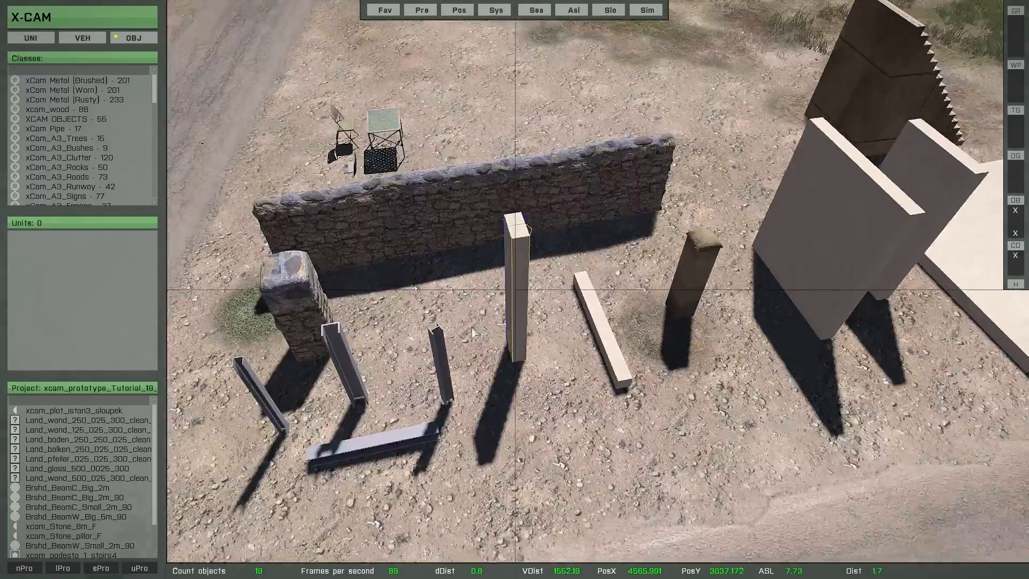
pyautogui.moveTo(473, 332); pyautogui.dragTo(553, 316, button='right')
pyautogui.moveTo(552, 316); pyautogui.dragTo(465, 329)
pyautogui.press('Left')
pyautogui.press('Left')
pyautogui.press('Left')
pyautogui.press('Left')
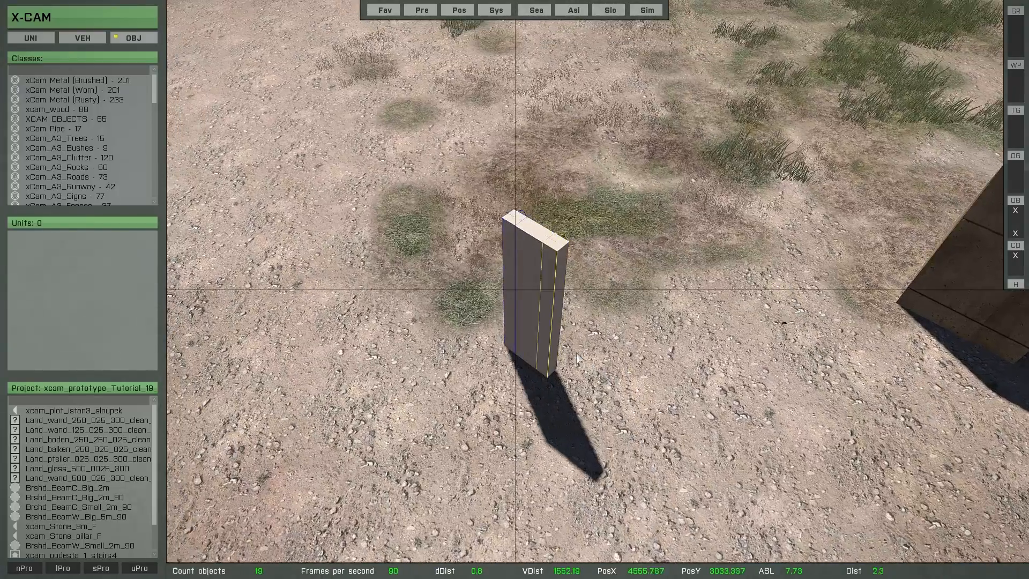
# Step: Set the automatic copy offset for Position X to 1 and create a row of evenly spaced pillars
pyautogui.press('super')
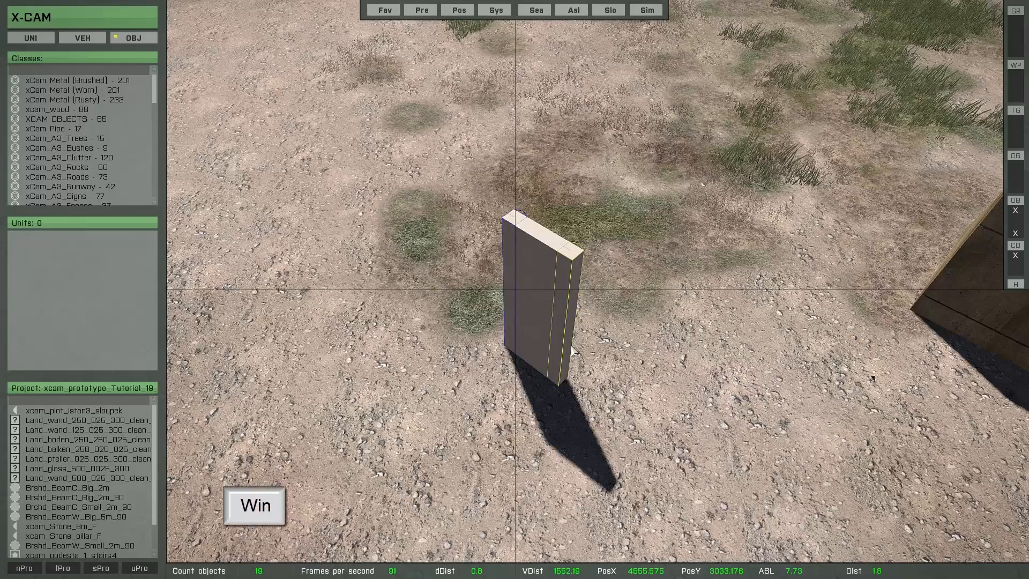
pyautogui.press('super')
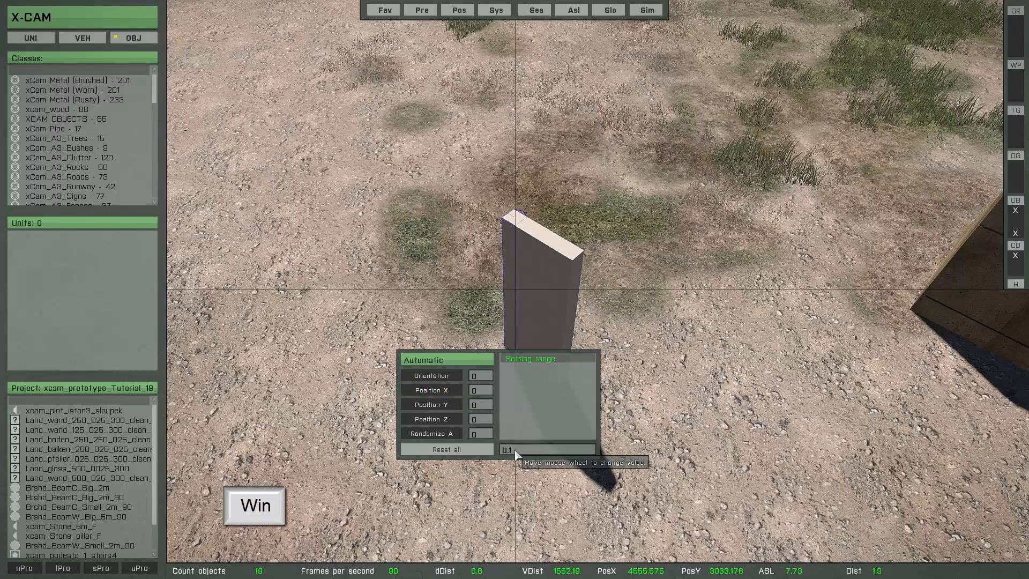
pyautogui.scroll(1, 516, 455)
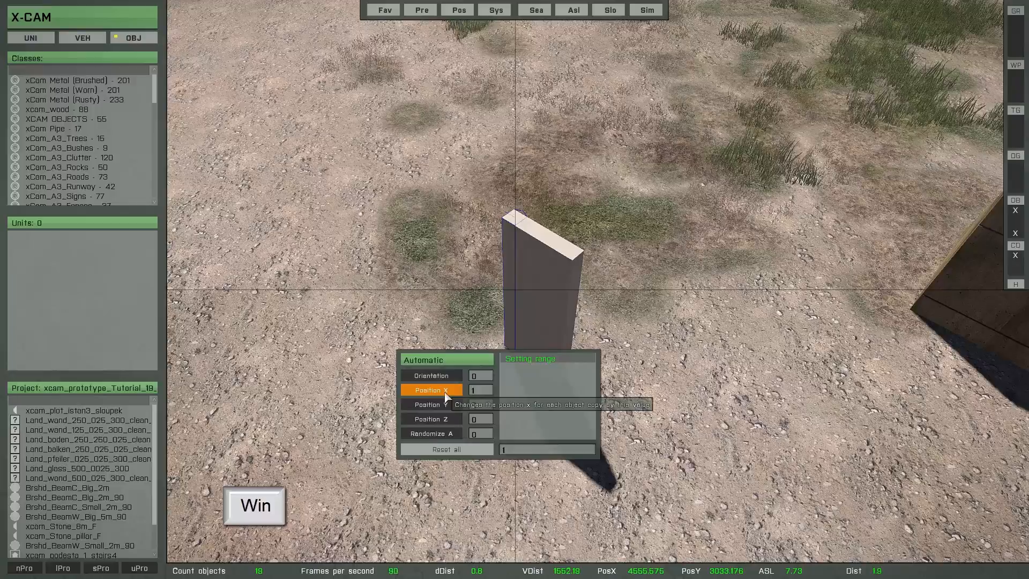
pyautogui.press('super')
pyautogui.scroll(-1, 459, 332)
pyautogui.press('Left')
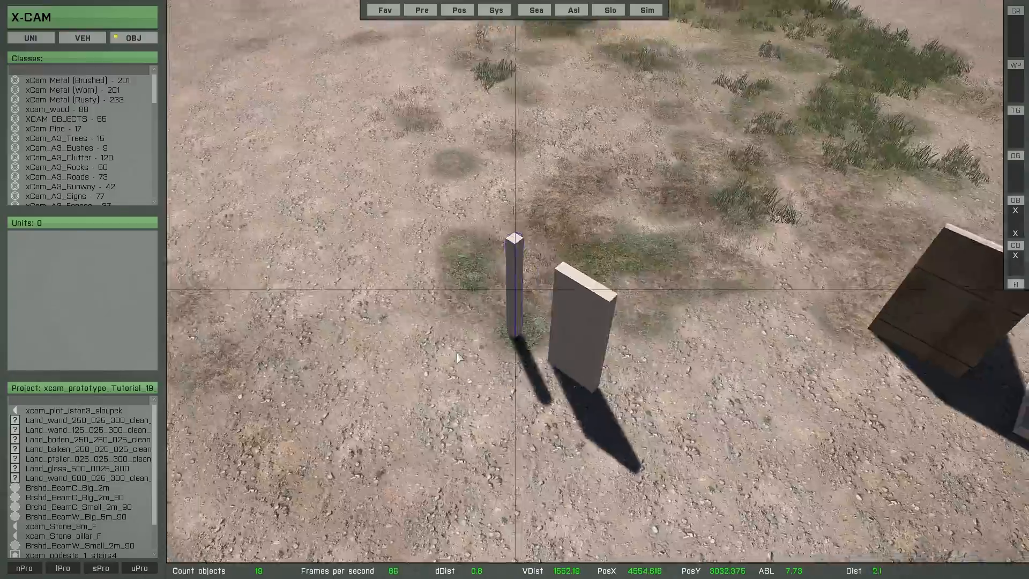
pyautogui.press('Left')
pyautogui.press('Left')
pyautogui.press('Left')
pyautogui.press('Left')
pyautogui.moveTo(458, 353); pyautogui.dragTo(494, 338, button='right')
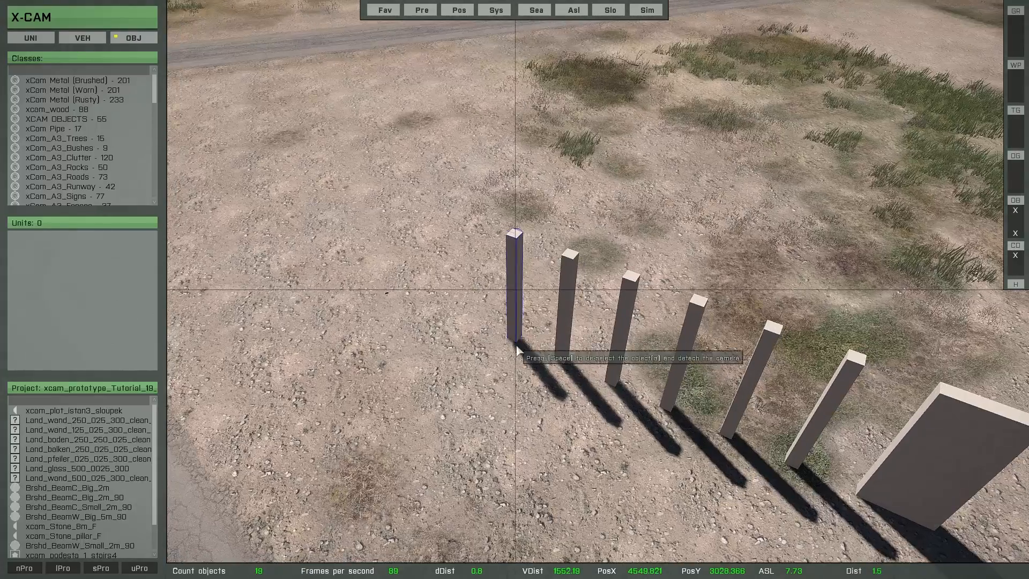
# Step: Set the automatic Position X offset to 0 and Position Y to 0.1, and continue the row as a diagonally staggered pillar wall
pyautogui.press('super')
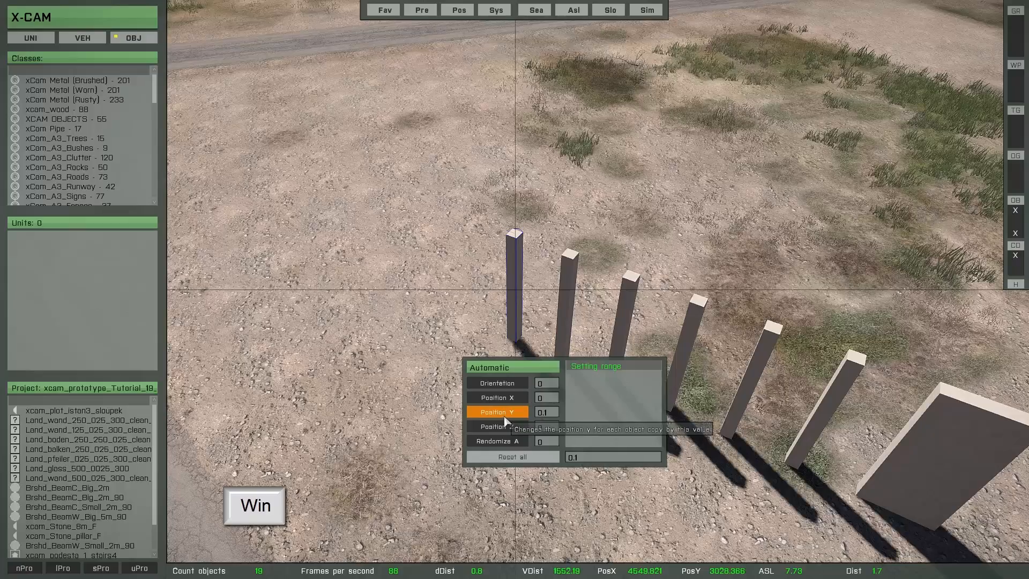
pyautogui.press('super')
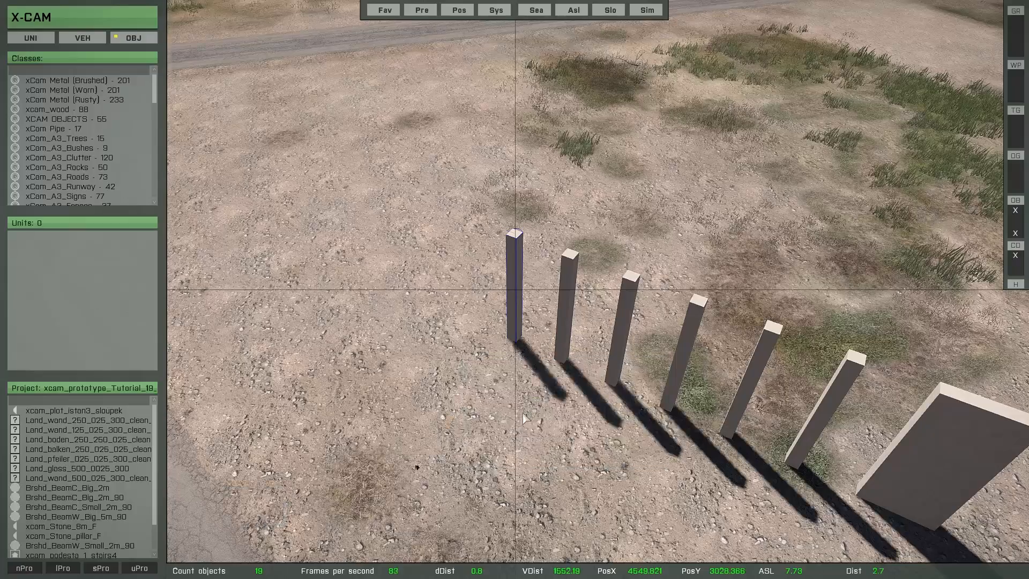
pyautogui.moveTo(504, 421); pyautogui.dragTo(470, 456, button='right')
pyautogui.press('space')
pyautogui.press('space')
pyautogui.press('space')
pyautogui.press('space')
pyautogui.press('space')
pyautogui.press('space')
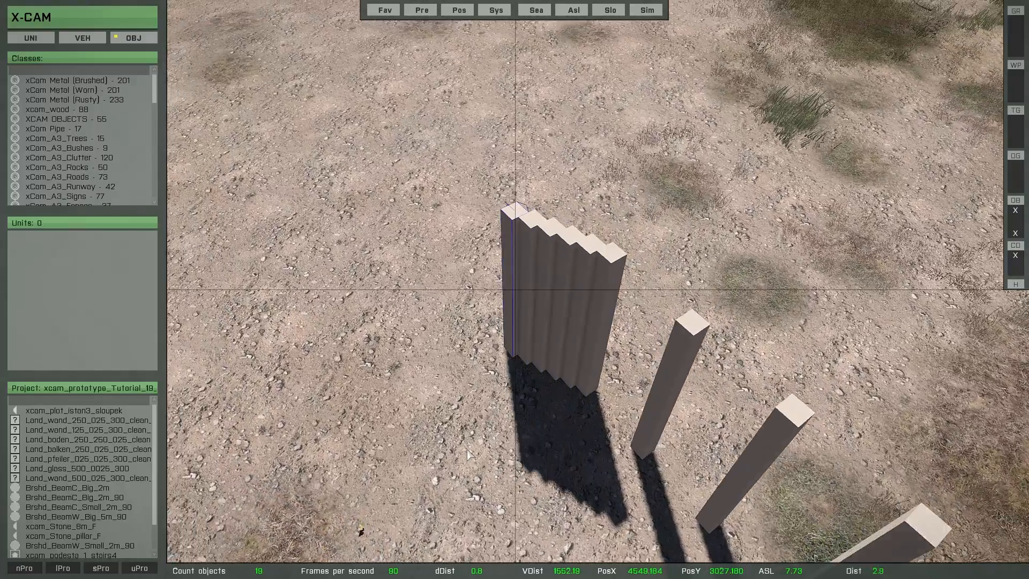
# Step: Set the automatic Position Y offset to -0.1 and add pillar copies so the wall bends in the opposite direction
pyautogui.press('super')
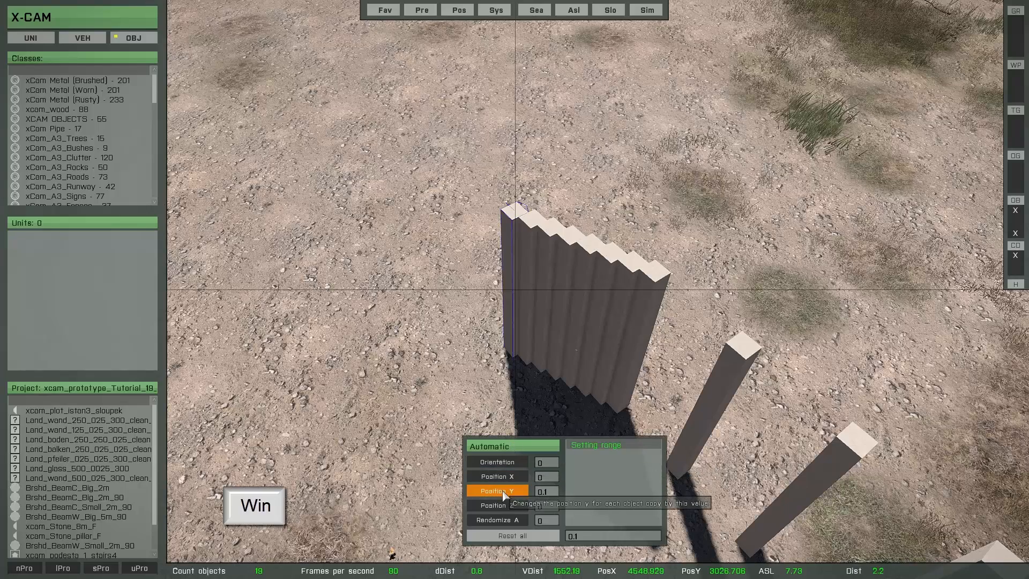
pyautogui.press('super')
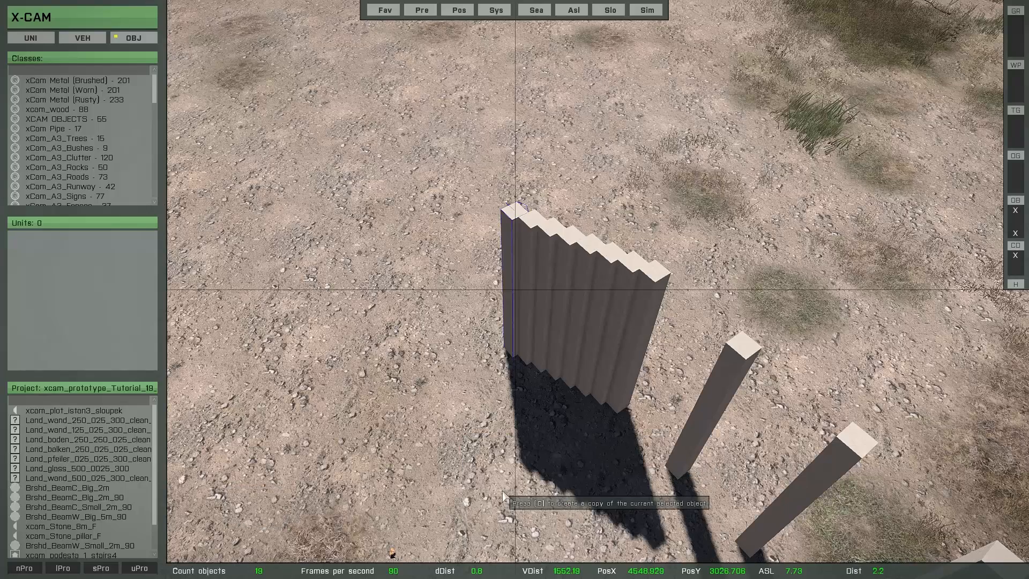
pyautogui.press('space')
pyautogui.press('space')
pyautogui.press('space')
pyautogui.press('space')
pyautogui.press('space')
pyautogui.press('space')
pyautogui.press('space')
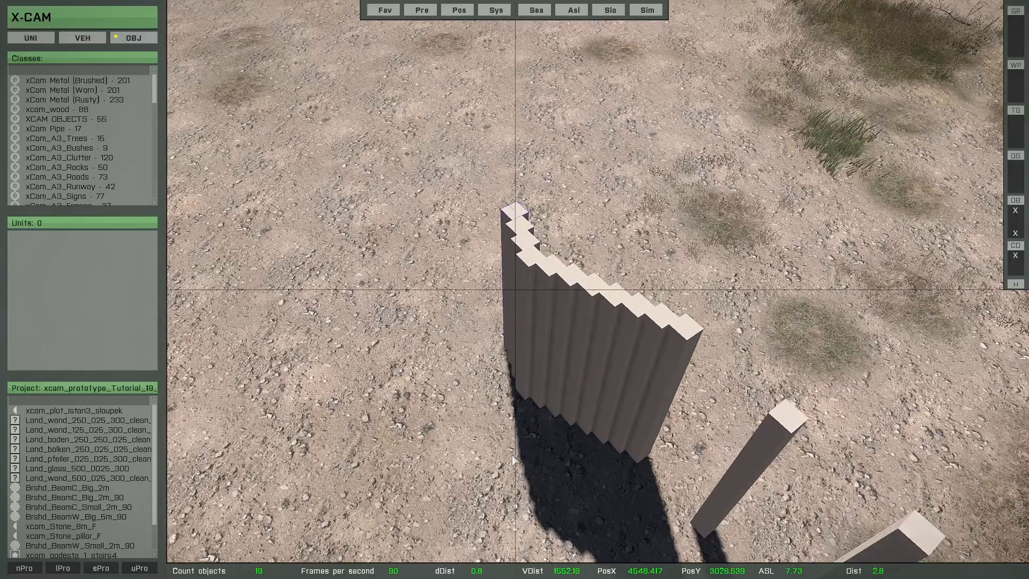
# Step: Reverse the automatic Position Y offset and extend the pillar wall back along its original diagonal direction
pyautogui.press('super')
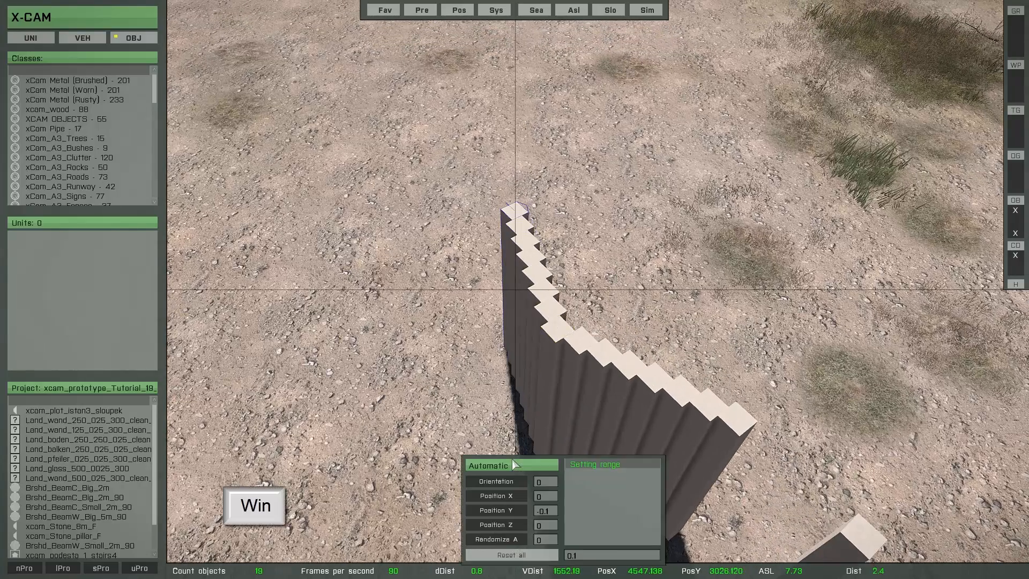
pyautogui.click(498, 512)
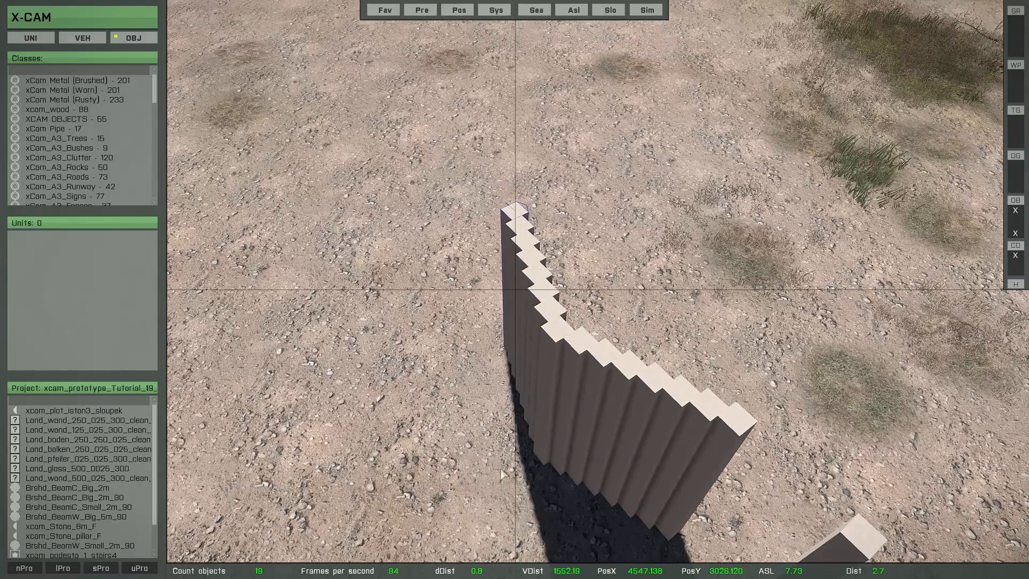
pyautogui.press('space')
pyautogui.press('space')
pyautogui.press('space')
pyautogui.press('space')
pyautogui.press('space')
pyautogui.press('space')
pyautogui.press('space')
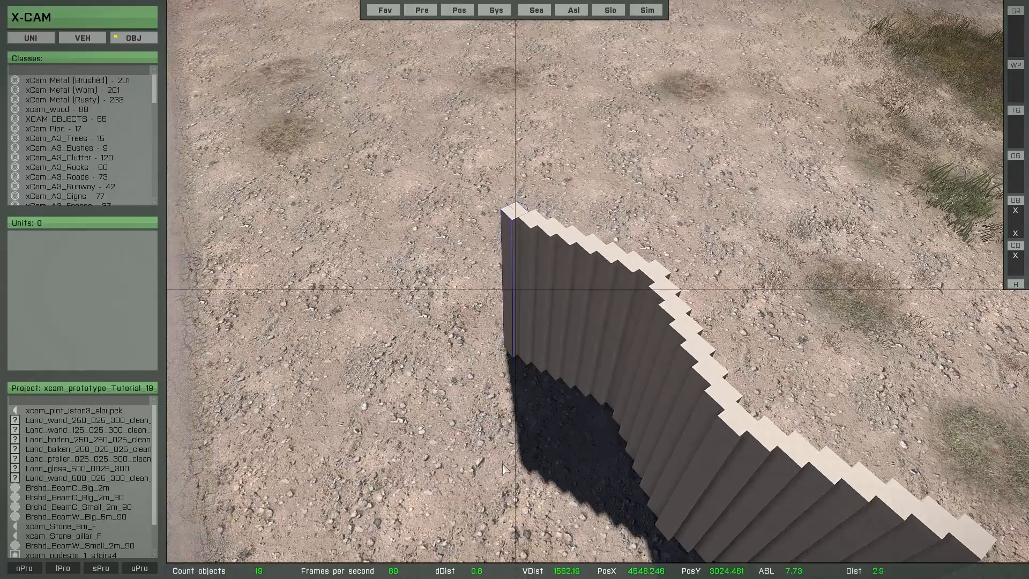
# Step: With a separate pillar, set automatic Position Y to 0 and Position Z to -0.1, and copy it into a wall stepping downward
pyautogui.moveTo(507, 381); pyautogui.dragTo(606, 448)
pyautogui.press('super')
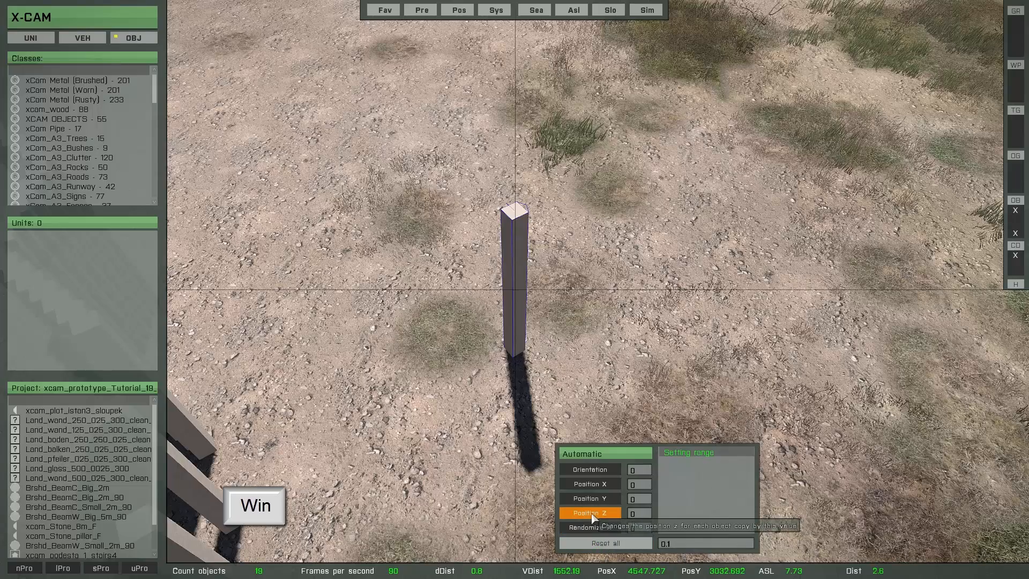
pyautogui.press('super')
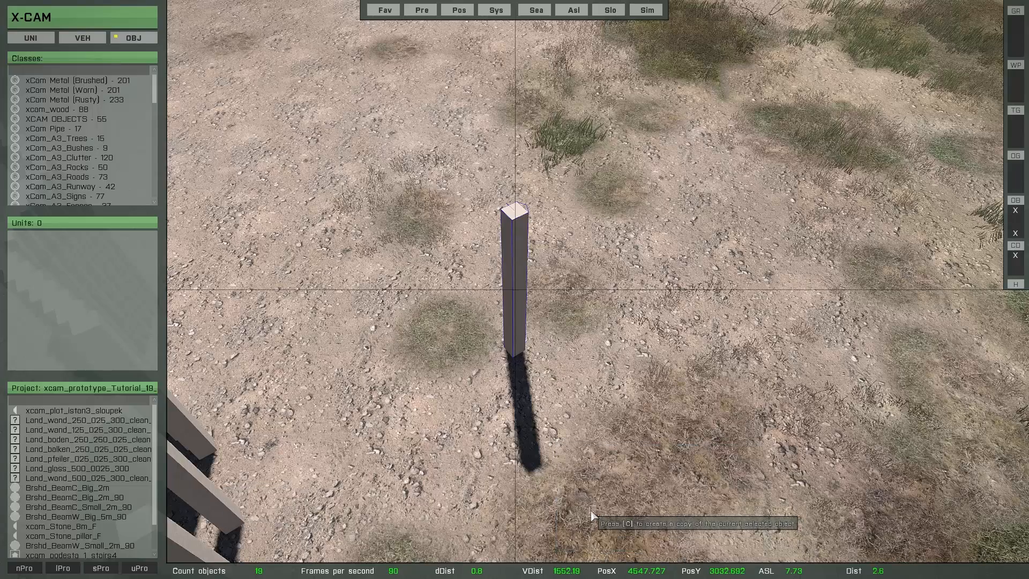
pyautogui.moveTo(582, 493); pyautogui.dragTo(567, 312, button='right')
pyautogui.press('Left')
pyautogui.press('Left')
pyautogui.press('Left')
pyautogui.press('Left')
pyautogui.press('Left')
pyautogui.press('Left')
pyautogui.press('Left')
pyautogui.press('Left')
pyautogui.press('Left')
pyautogui.press('Left')
pyautogui.press('Left')
pyautogui.press('Left')
pyautogui.press('Left')
pyautogui.press('Left')
# Step: Set the automatic Position Z offset to 0 and extend the stepped wall with a level section
pyautogui.press('super')
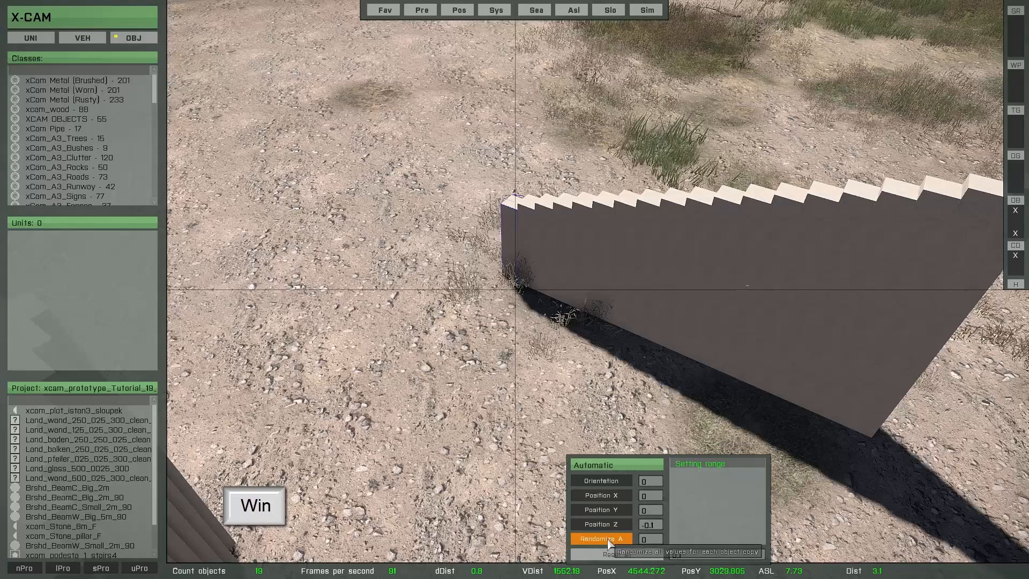
pyautogui.click(603, 528)
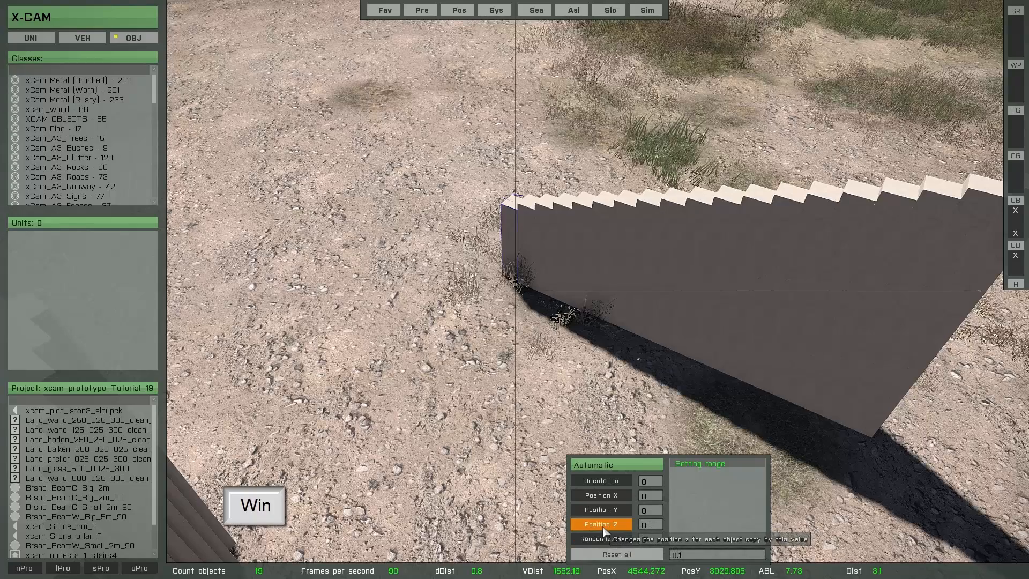
pyautogui.press('super')
pyautogui.press('a')
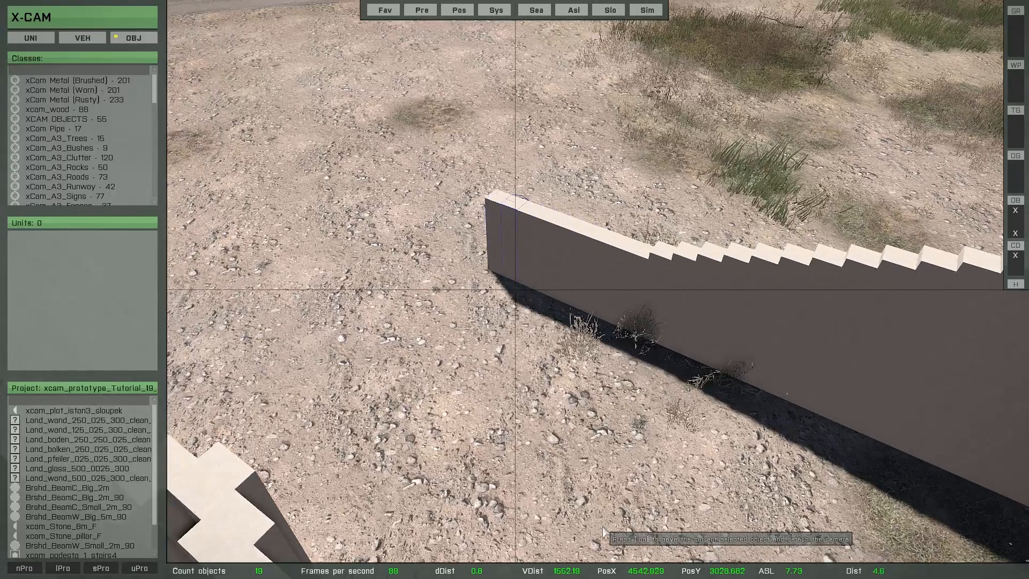
# Step: Set the automatic Position Z offset to -0.1 and add another stepped section after the level part of the wall
pyautogui.press('super')
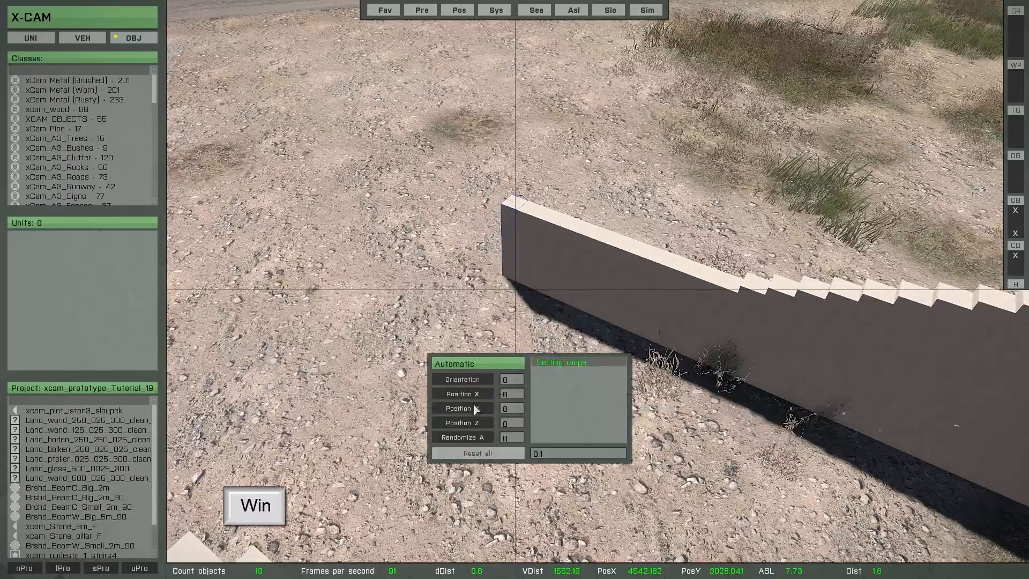
pyautogui.click(467, 423)
pyautogui.press('super')
pyautogui.press('a')
pyautogui.press('s')
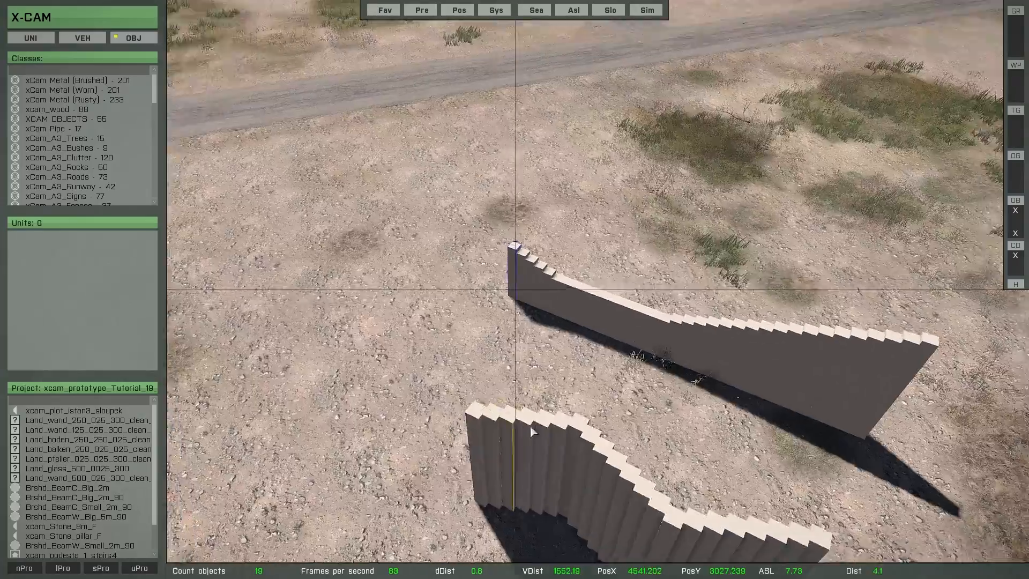
pyautogui.moveTo(529, 426); pyautogui.dragTo(655, 396, button='right')
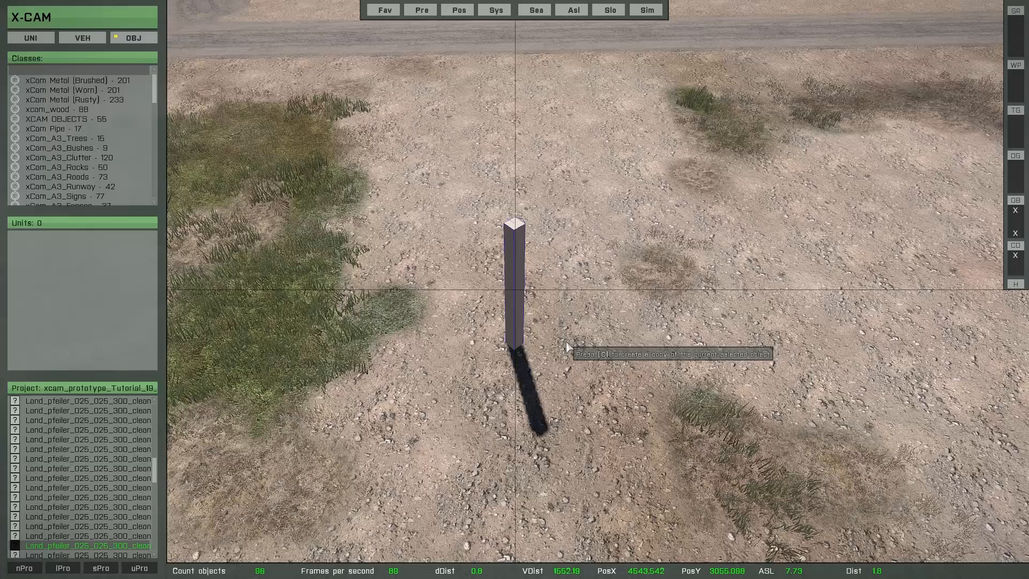
# Step: Reset all automatic values, set Orientation to 8, and copy the new single pillar around into a smoothly curved wall
pyautogui.press('super')
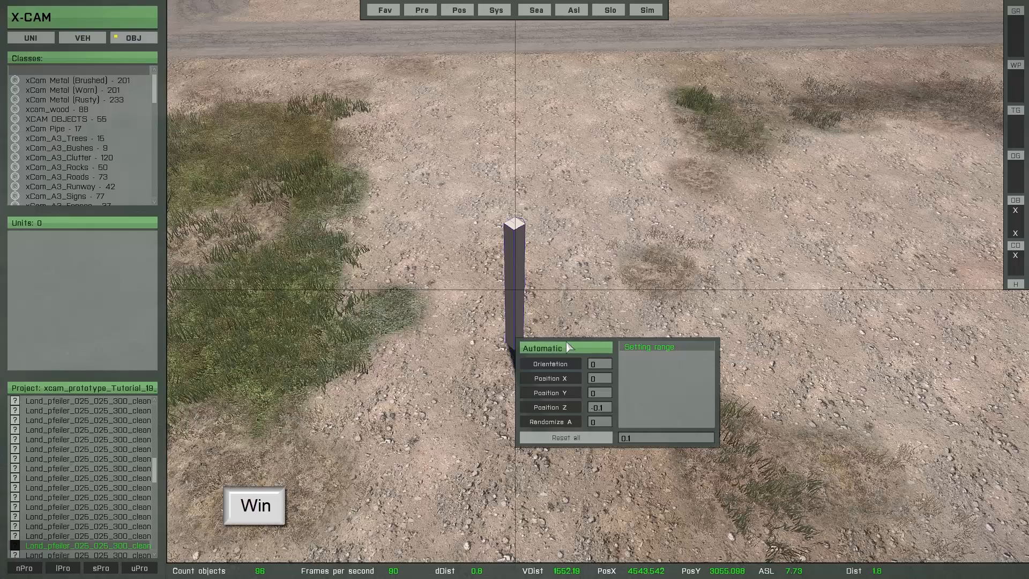
pyautogui.click(574, 440)
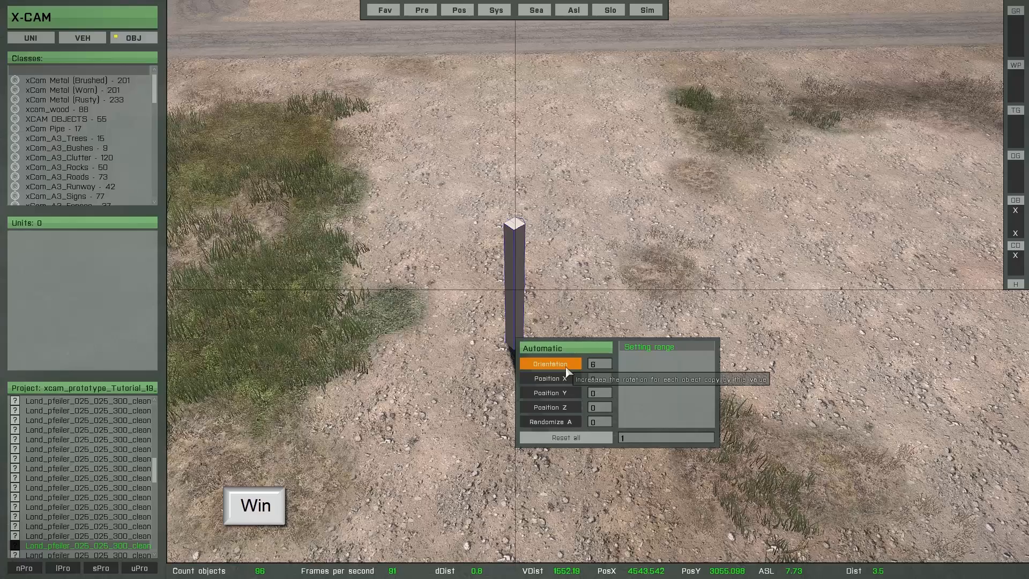
pyautogui.press('super')
pyautogui.press('space')
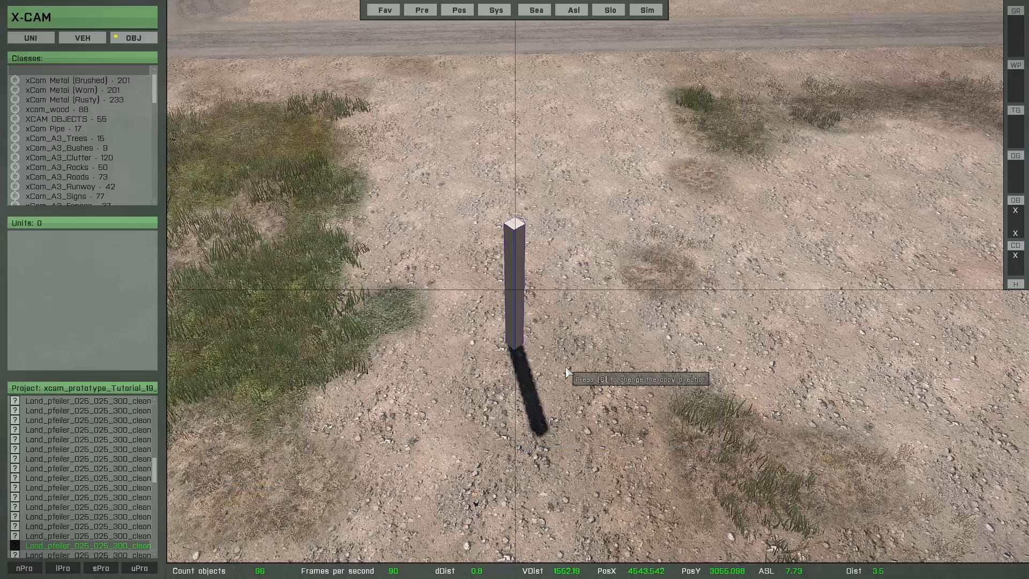
pyautogui.press('space')
pyautogui.press('space')
pyautogui.press('space')
pyautogui.press('space')
pyautogui.press('space')
pyautogui.press('space')
pyautogui.press('space')
pyautogui.press('space')
pyautogui.press('space')
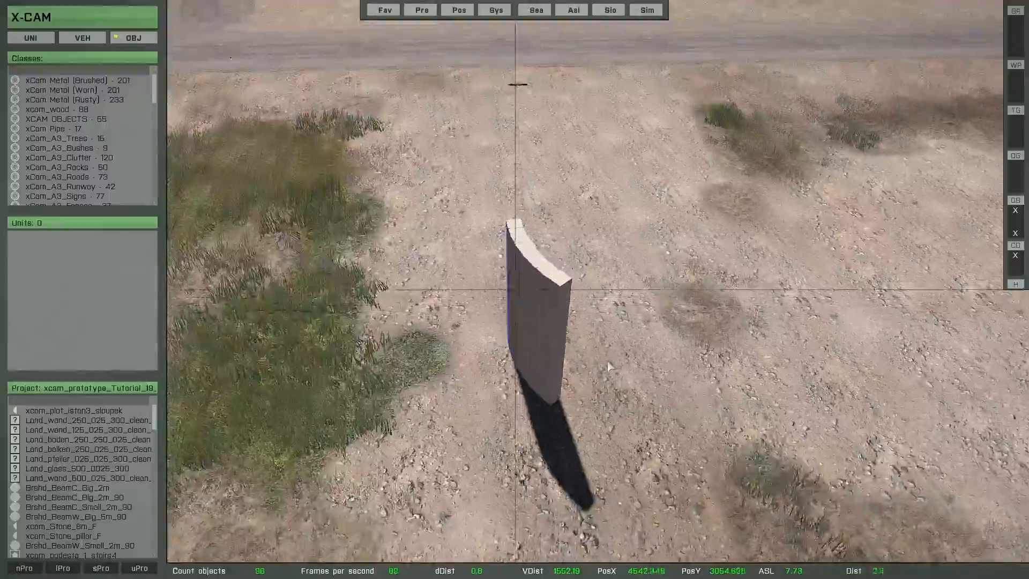
pyautogui.moveTo(607, 361); pyautogui.dragTo(449, 395, button='right')
pyautogui.press('Left')
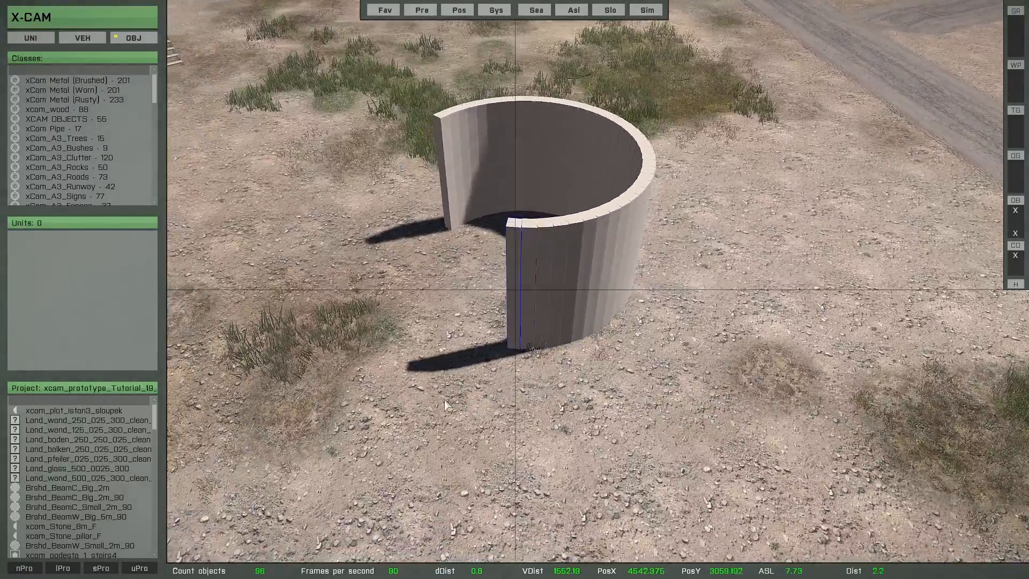
pyautogui.scroll(-3, 456, 397)
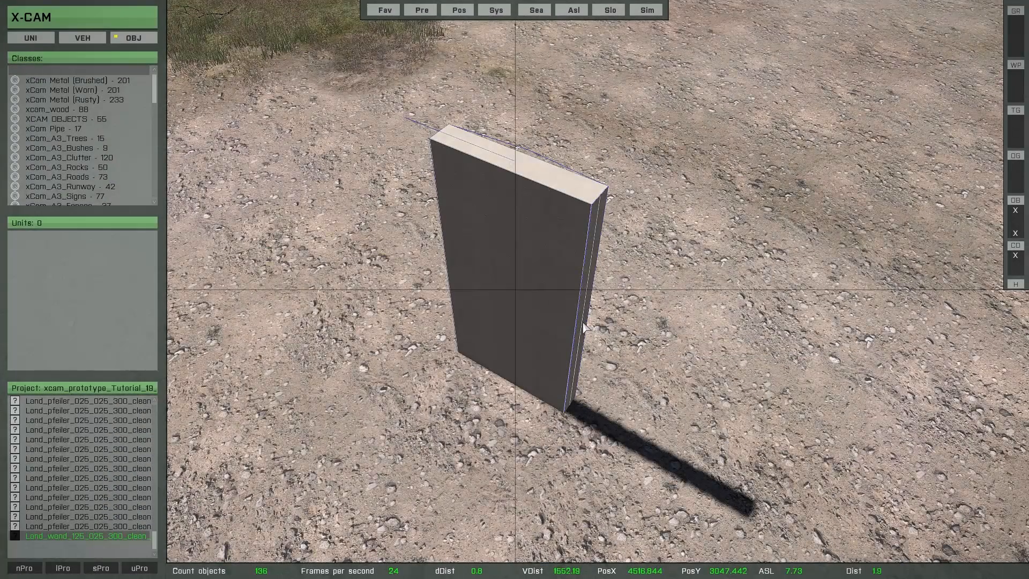
# Step: For the Land_wand_125_025_300 wall panel, set automatic Orientation to 24 and copy it into a closed ring
pyautogui.scroll(-3, 583, 327)
pyautogui.press('super')
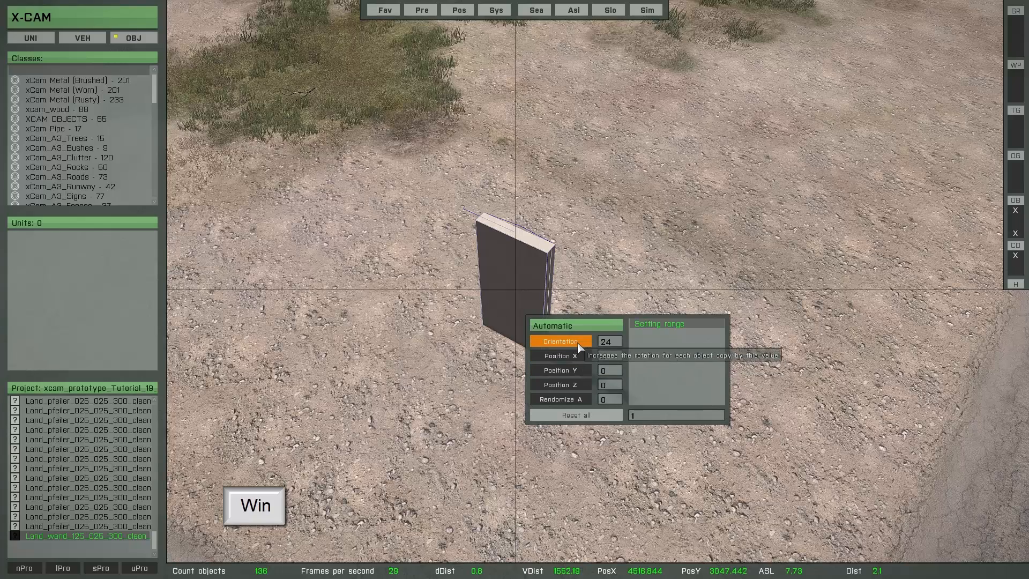
pyautogui.press('super')
pyautogui.moveTo(594, 292); pyautogui.dragTo(586, 302, button='right')
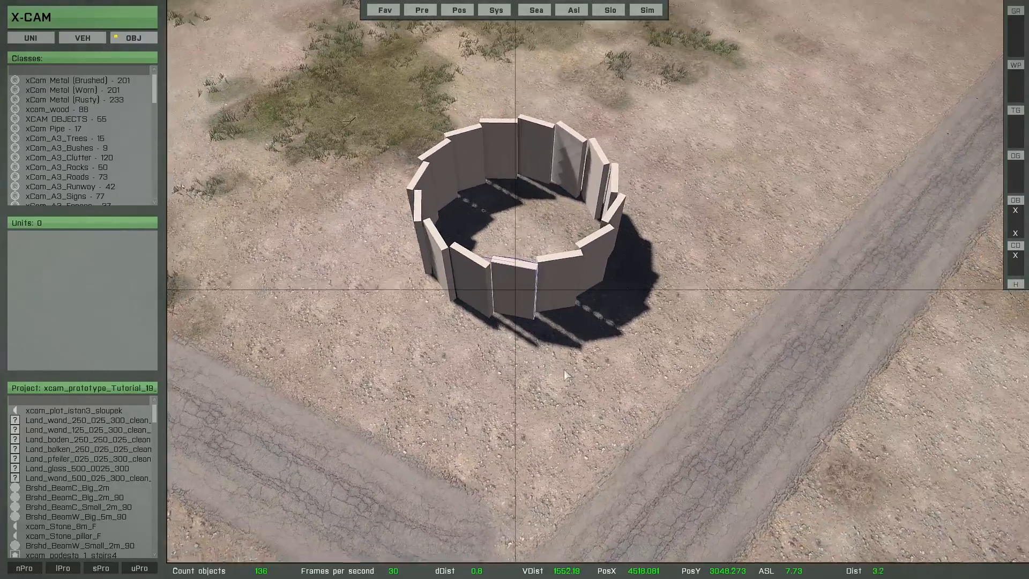
# Step: Select the ring of wall panels and shift the whole group along the X axis and the Y axis
pyautogui.moveTo(564, 370); pyautogui.dragTo(581, 369, button='right')
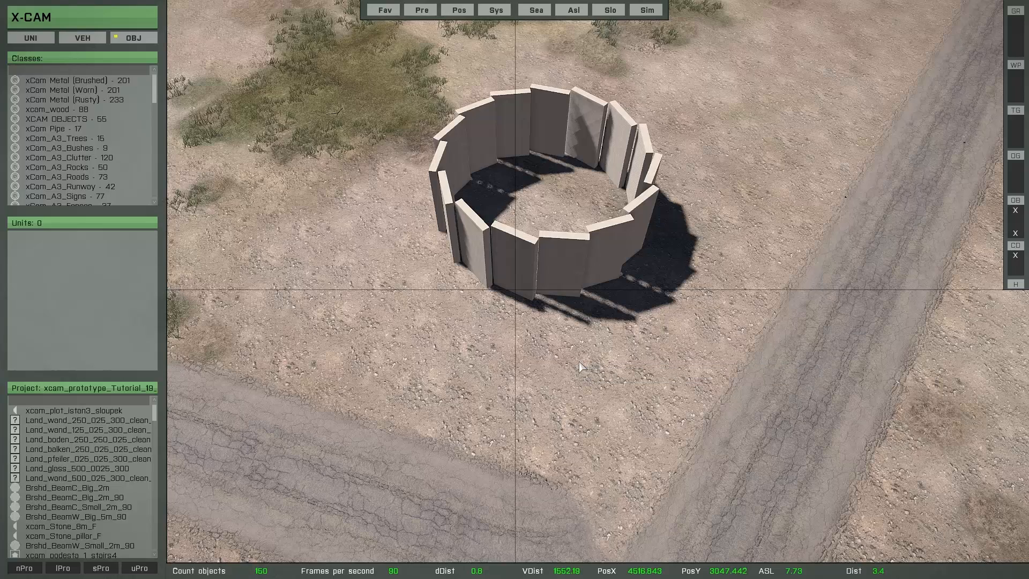
pyautogui.click(566, 276)
pyautogui.press('x')
pyautogui.moveTo(559, 338); pyautogui.dragTo(530, 338)
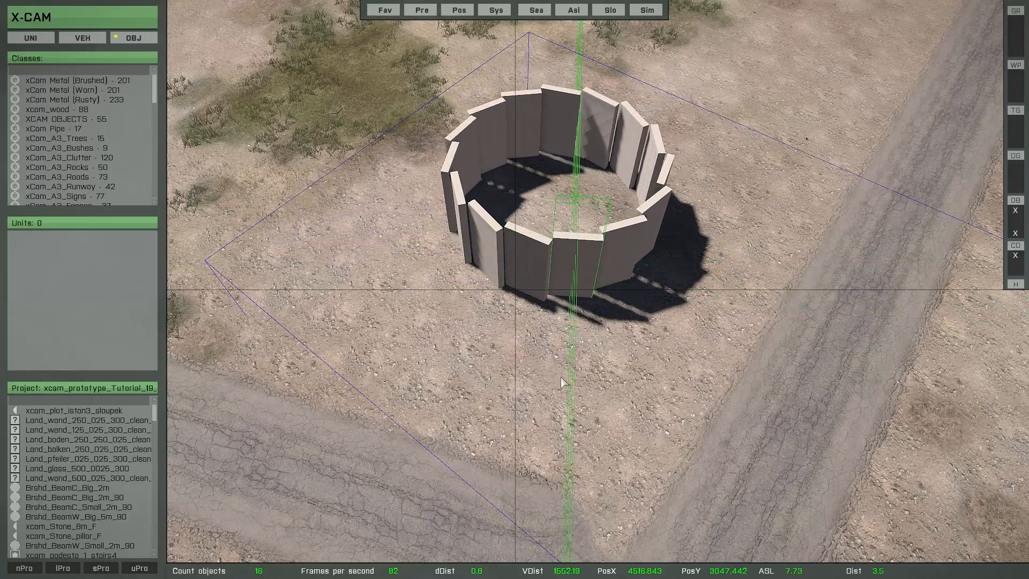
pyautogui.press('y')
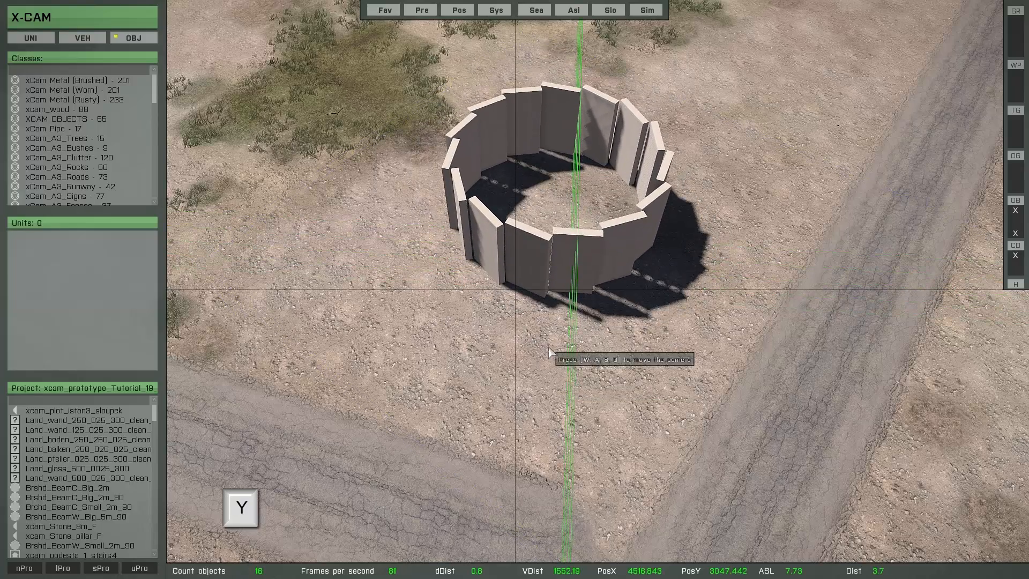
pyautogui.moveTo(549, 348)
pyautogui.mouseDown()
pyautogui.moveTo(551, 174)
pyautogui.moveTo(574, 222)
pyautogui.moveTo(565, 194)
pyautogui.moveTo(554, 335)
pyautogui.mouseUp()
pyautogui.moveTo(568, 326); pyautogui.dragTo(540, 370, button='right')
pyautogui.scroll(3, 540, 369)
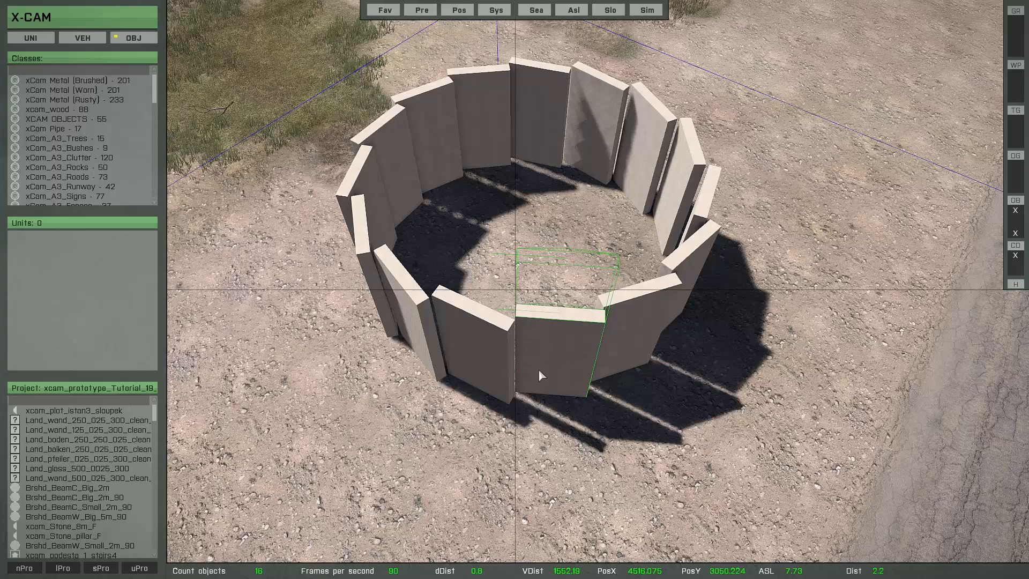
# Step: Shift every panel of the selected ring along its own local X axis until the panels meet end to end in a circle
pyautogui.press('x')
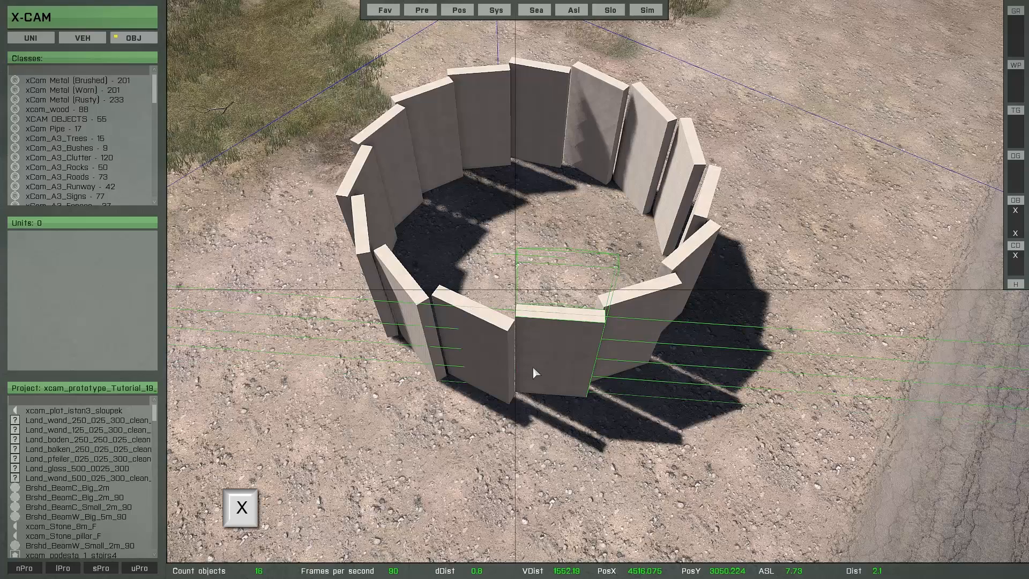
pyautogui.press('shift')
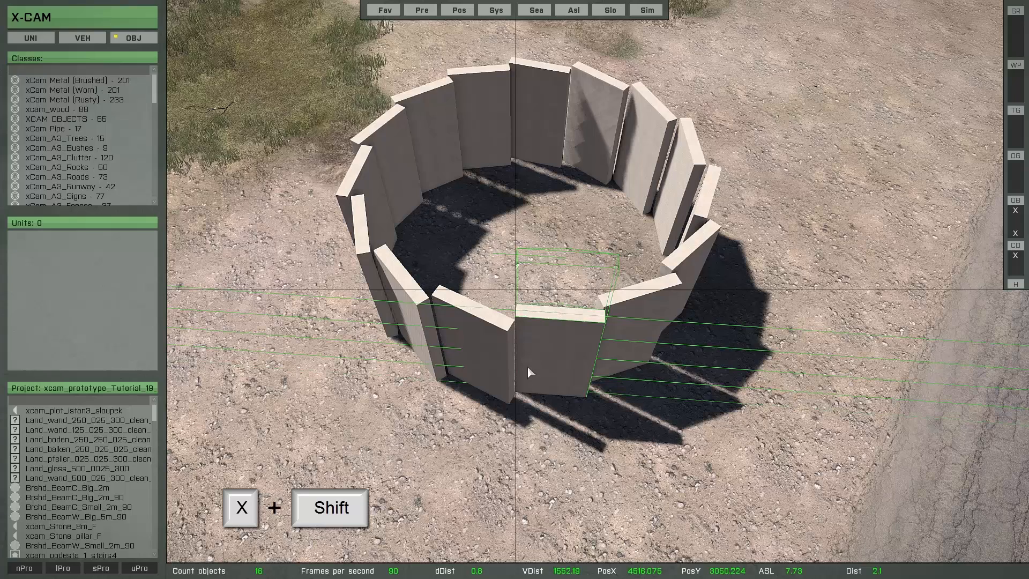
pyautogui.moveTo(531, 367)
pyautogui.keyDown('shift'); pyautogui.mouseDown()
pyautogui.moveTo(758, 381)
pyautogui.moveTo(627, 395)
pyautogui.mouseUp(); pyautogui.keyUp('shift')
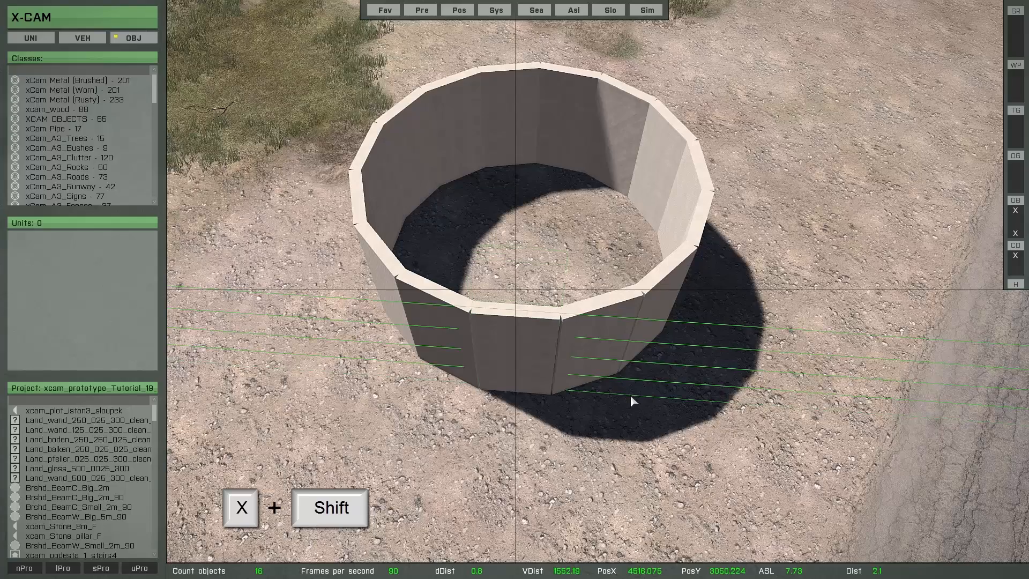
pyautogui.scroll(5, 609, 398)
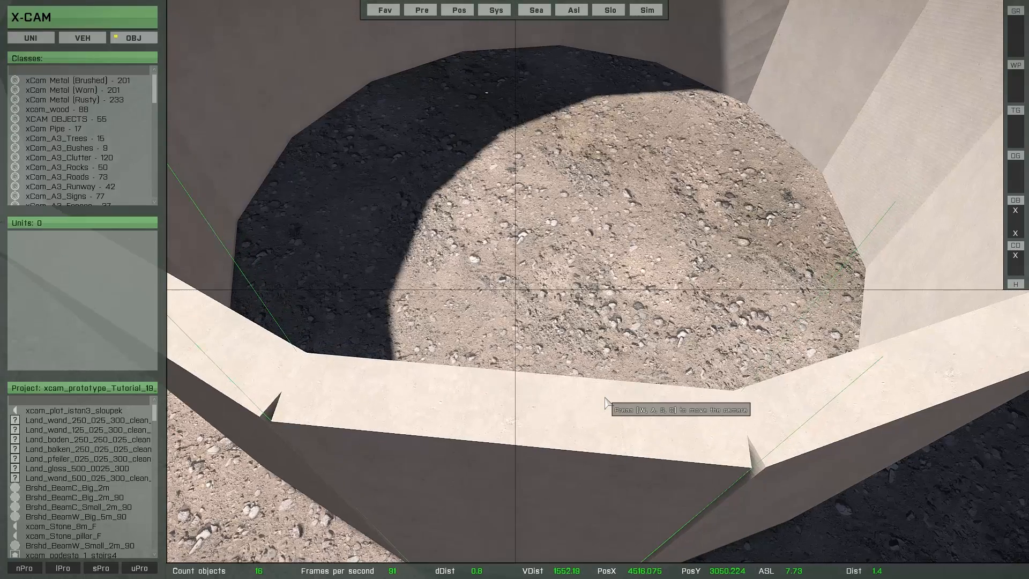
pyautogui.scroll(-5, 606, 403)
# Step: Shift every panel of the ring along its own local Y axis to close the small wedge gaps at the outer corners
pyautogui.hotkey('shift', 'x')
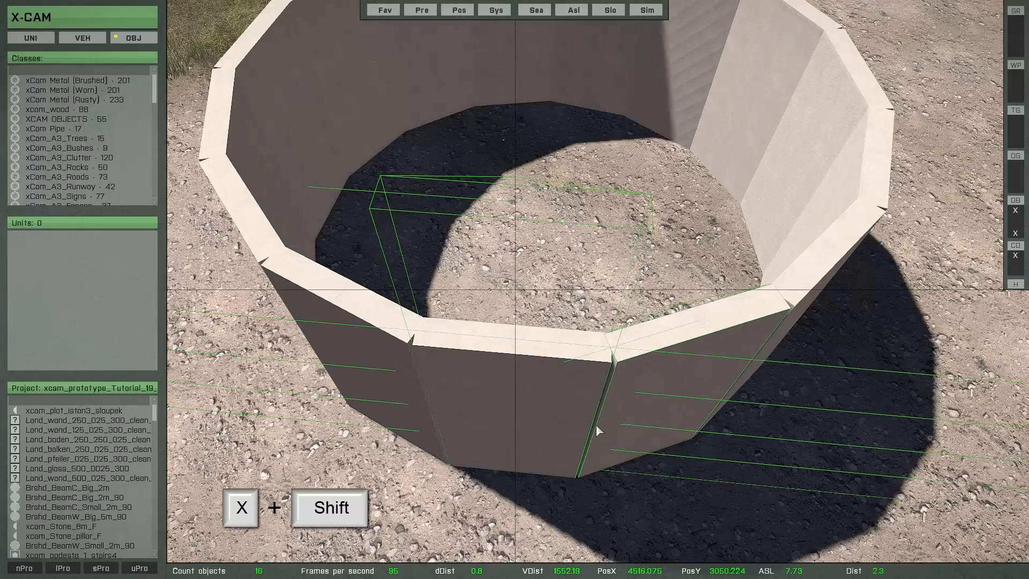
pyautogui.keyDown('shift'); pyautogui.moveTo(596, 425); pyautogui.dragTo(596, 425); pyautogui.keyUp('shift')
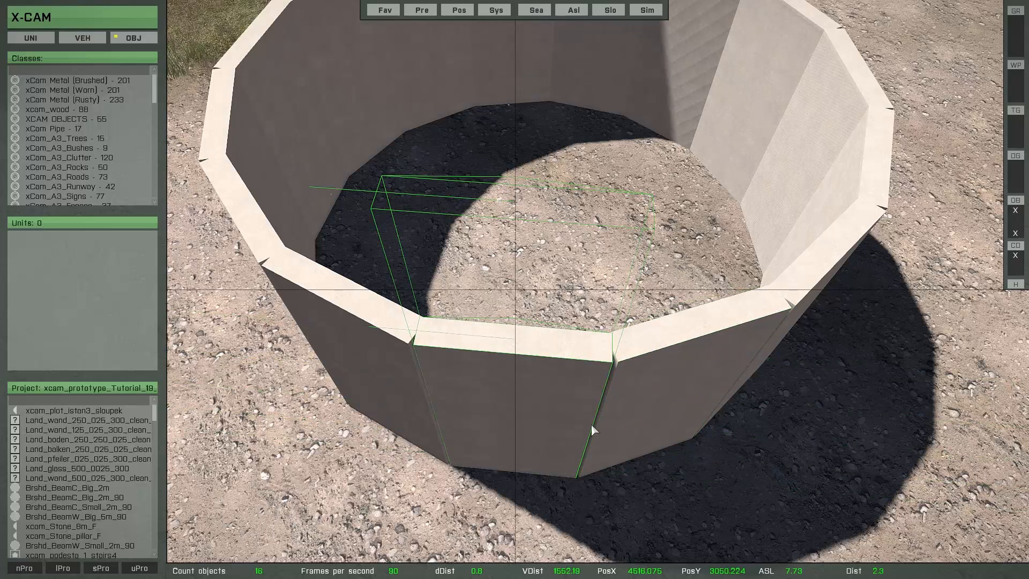
pyautogui.press('y')
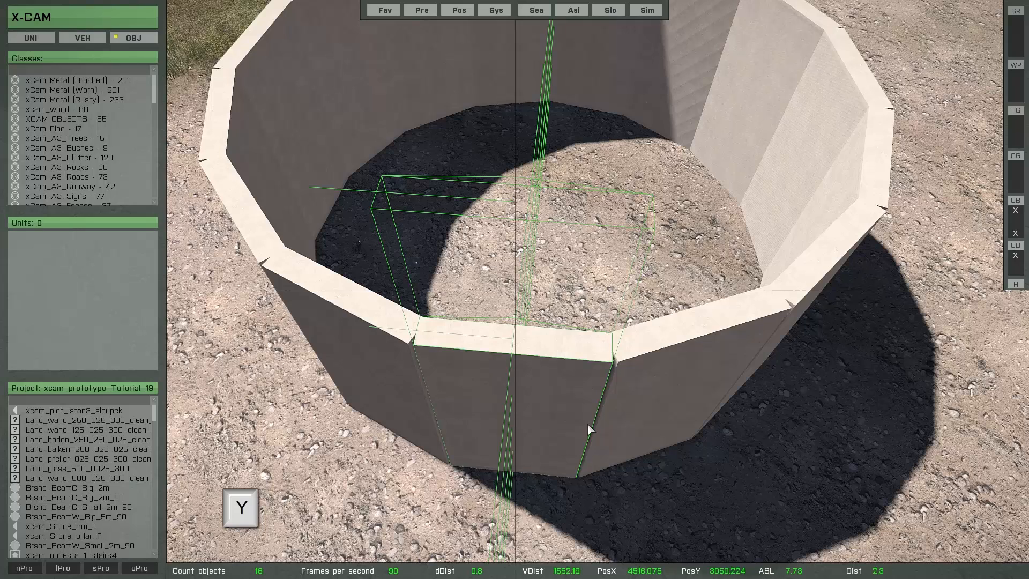
pyautogui.press('shift')
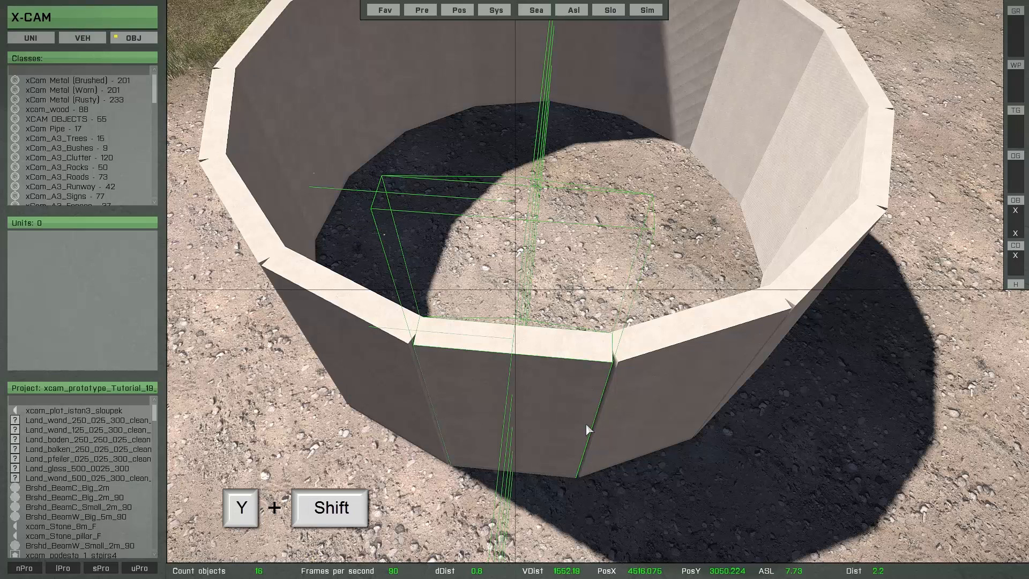
pyautogui.keyDown('shift'); pyautogui.moveTo(586, 424); pyautogui.dragTo(617, 367); pyautogui.keyUp('shift')
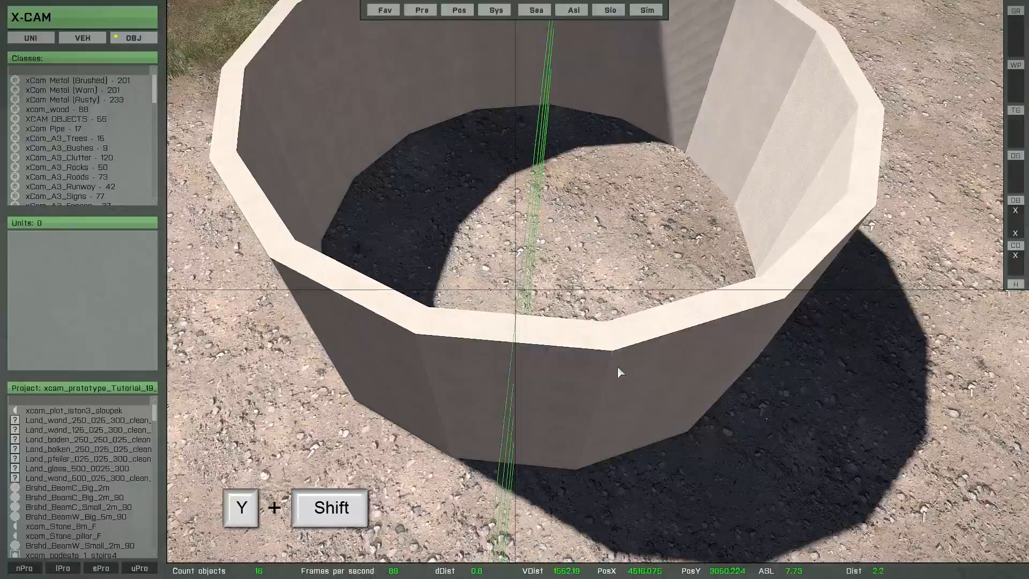
pyautogui.scroll(-5, 523, 376)
pyautogui.moveTo(646, 397); pyautogui.dragTo(600, 373, button='right')
pyautogui.scroll(5, 533, 384)
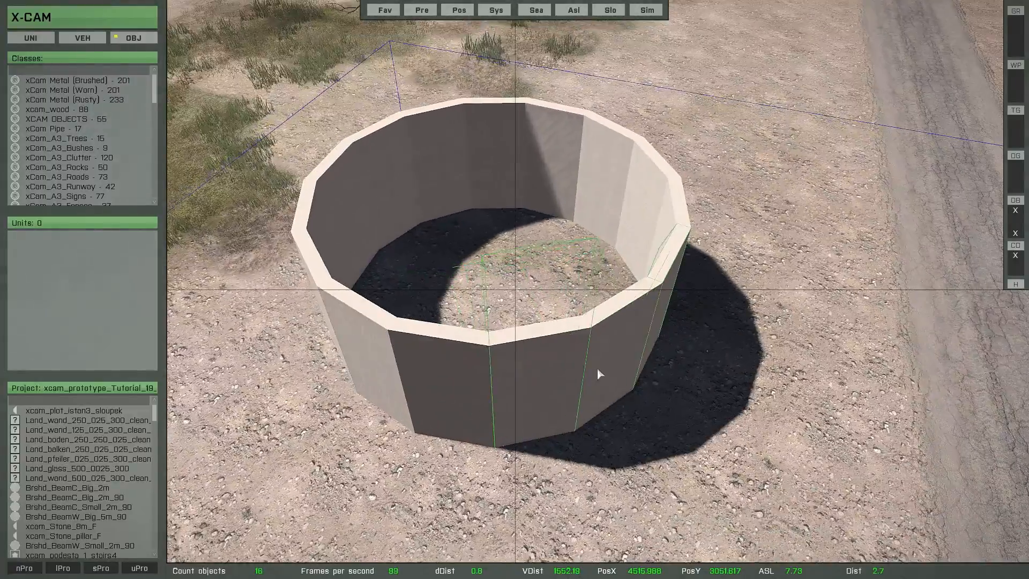
pyautogui.scroll(-3, 513, 382)
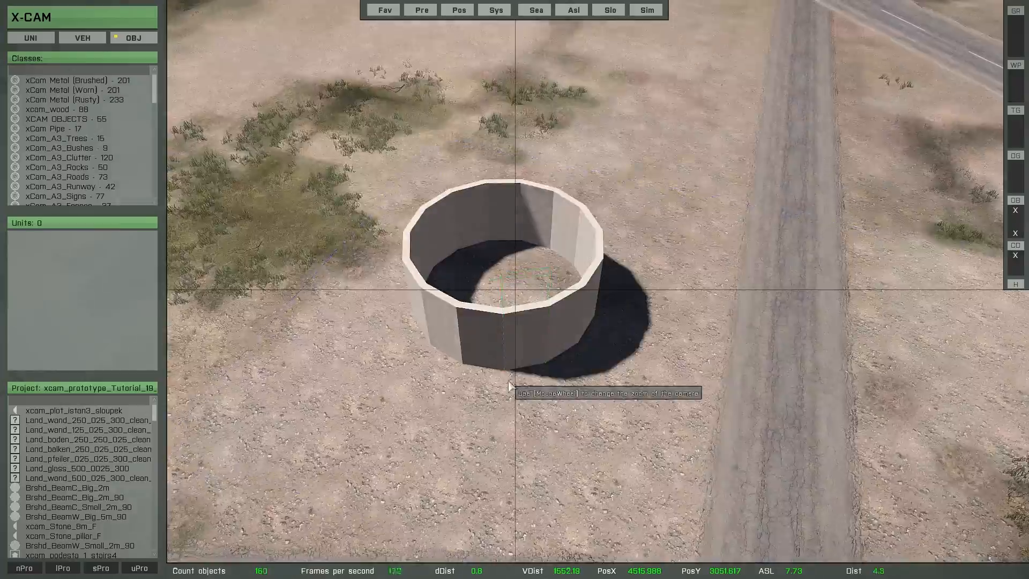
# Step: Copy the closed ring upwards as a second tier and seat it flush on the first without a gap
pyautogui.click(532, 335)
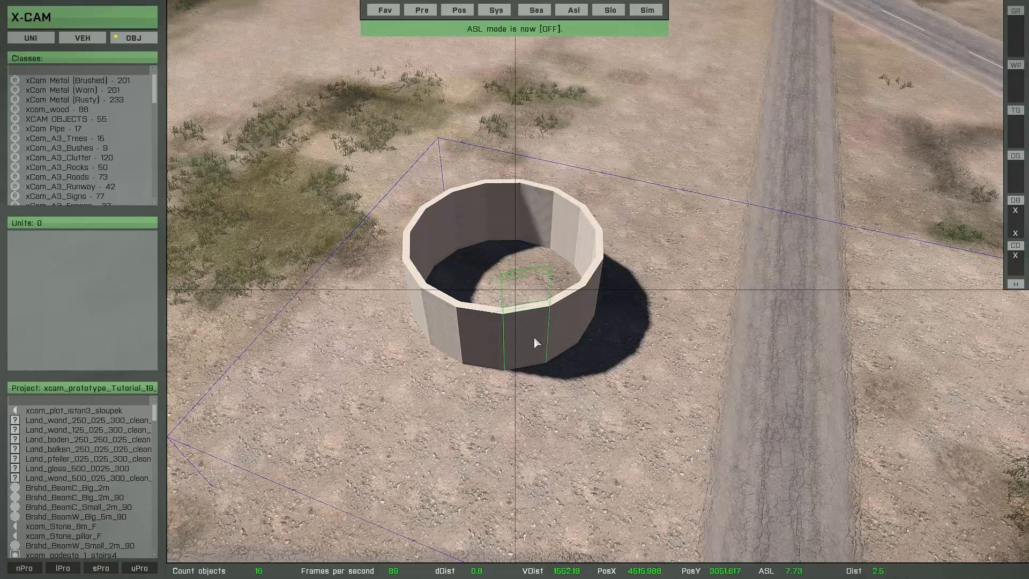
pyautogui.press('pageup')
pyautogui.press('pageup')
pyautogui.press('pageup')
pyautogui.press('pageup')
pyautogui.press('pageup')
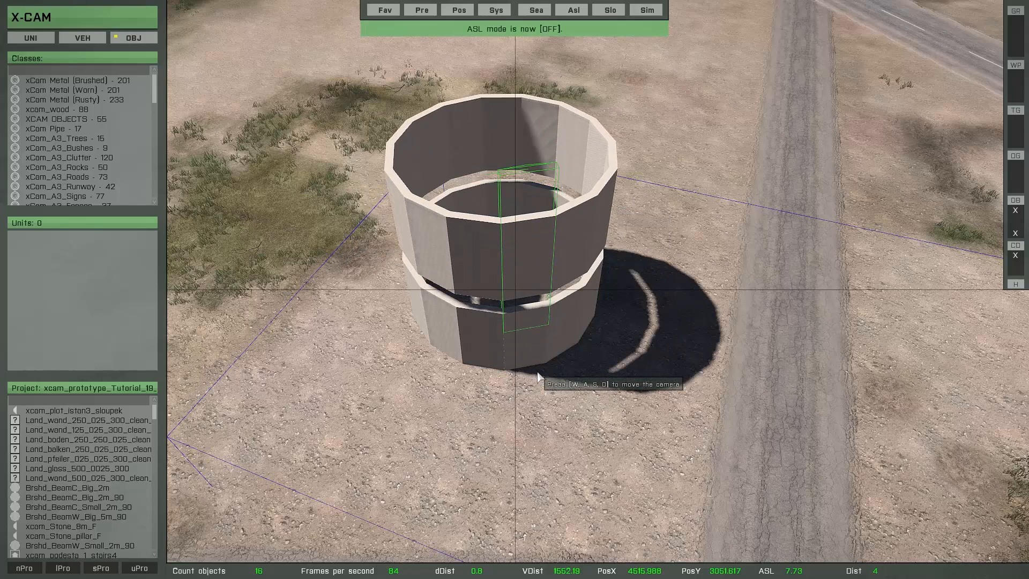
pyautogui.press('pagedown')
pyautogui.press('pageup')
pyautogui.press('pageup')
pyautogui.press('pageup')
pyautogui.press('pageup')
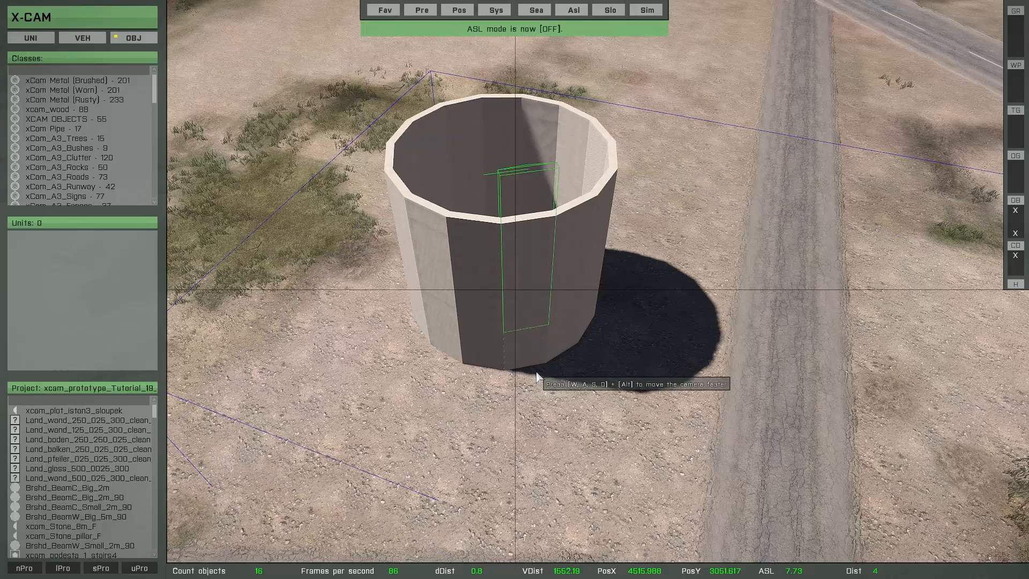
# Step: Stack two further copies of the ring flush on top to raise the circular wall into a four-tier tower
pyautogui.press('pageup')
pyautogui.press('pageup')
pyautogui.press('pageup')
pyautogui.press('pagedown')
pyautogui.press('pagedown')
pyautogui.press('pagedown')
pyautogui.hotkey('ctrl', 'c')
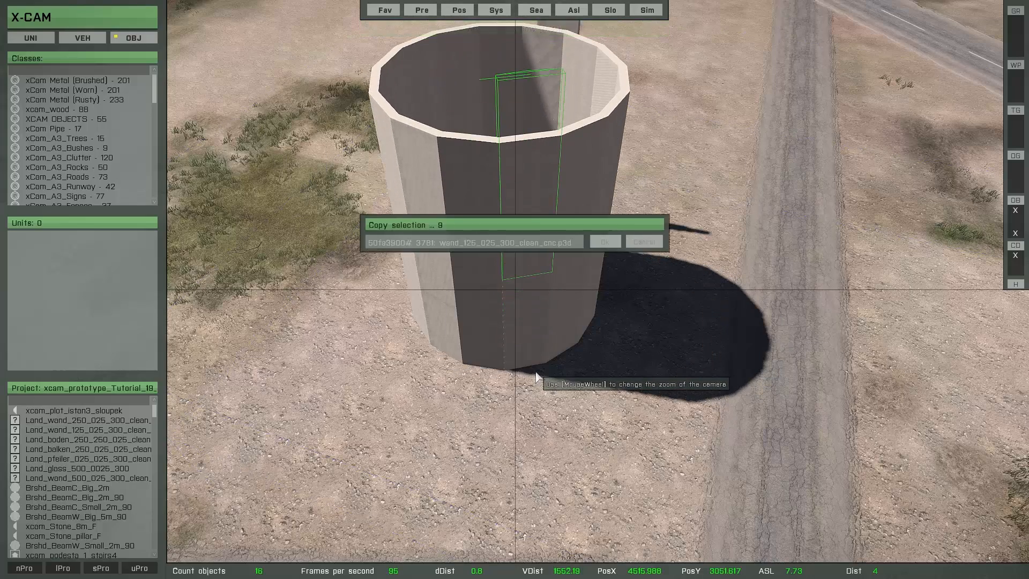
pyautogui.press('Escape')
pyautogui.press('pageup')
pyautogui.press('pageup')
pyautogui.press('pageup')
pyautogui.press('pageup')
pyautogui.press('pageup')
pyautogui.press('pagedown')
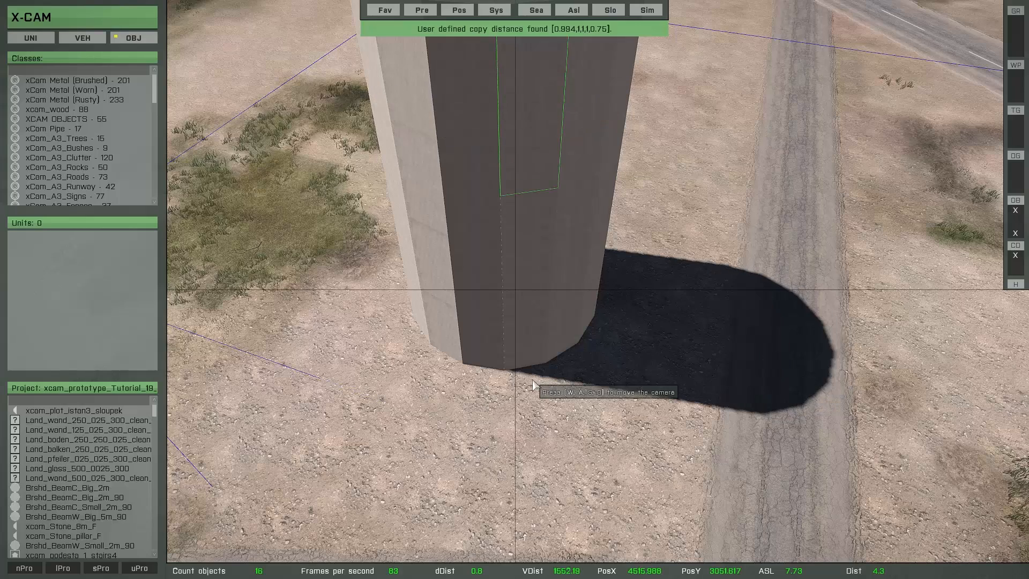
# Step: Delete the front panel at the tower's base to open a doorway, and leave the editor for the first-person view
pyautogui.click(530, 390)
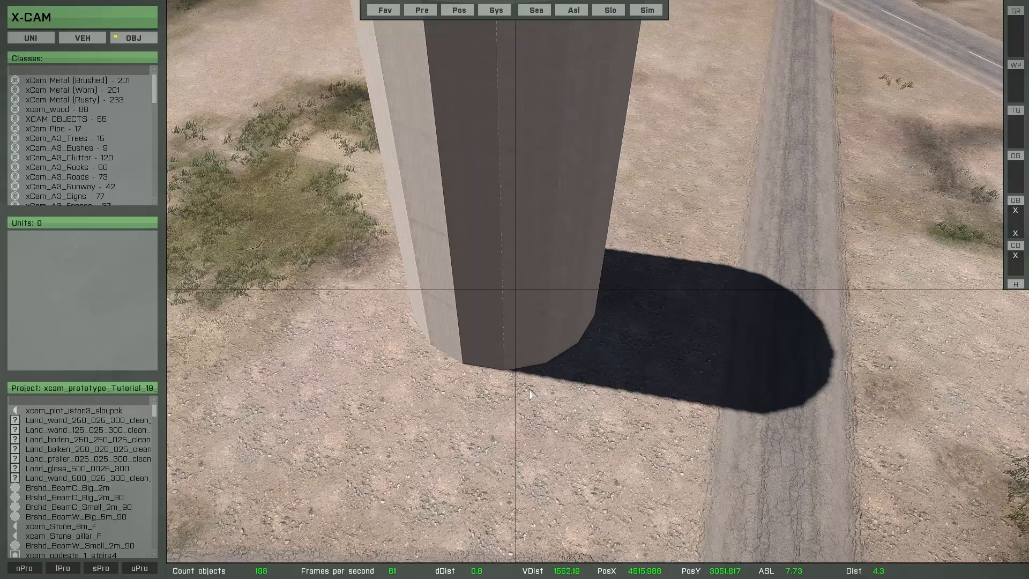
pyautogui.press('Delete')
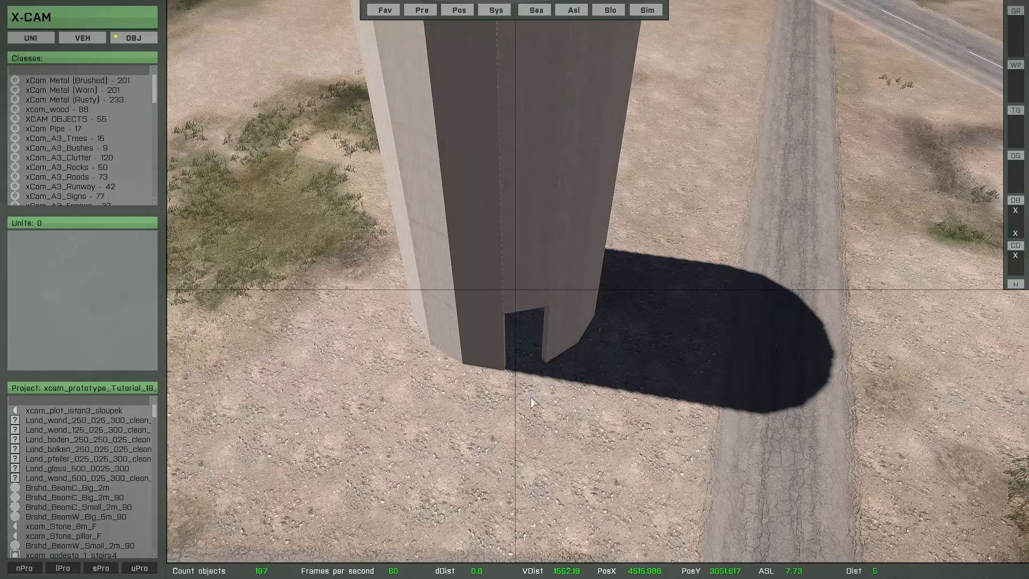
pyautogui.press('Escape')
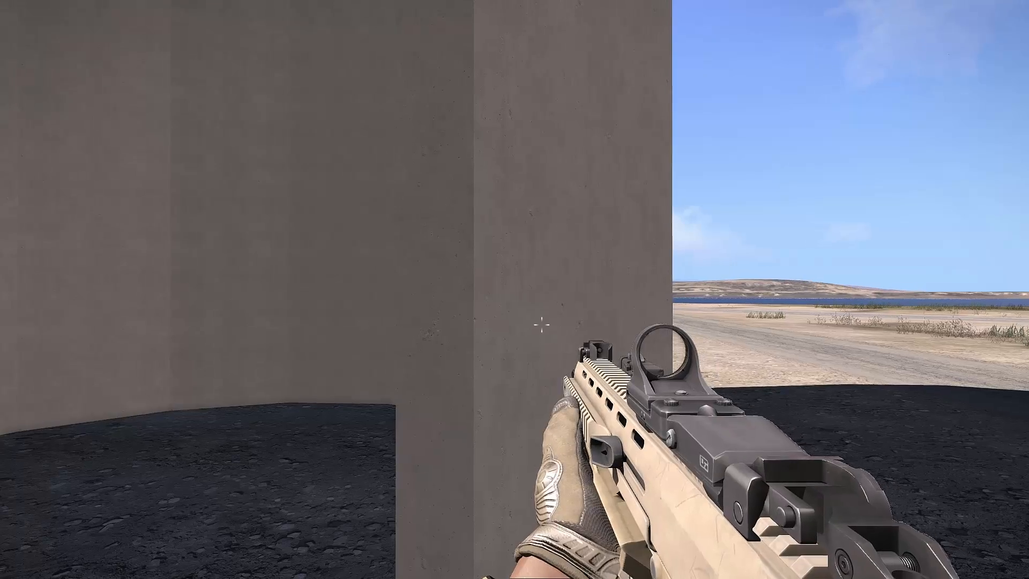
# Step: Walk through the doorway and around the tower to examine its wall joints and height from inside and outside
pyautogui.press('w')
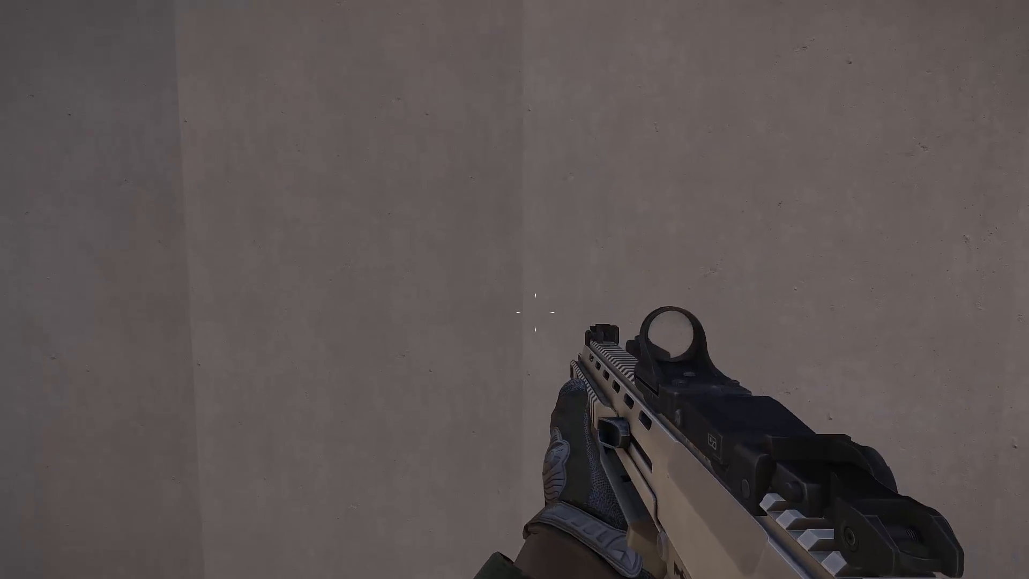
pyautogui.press('w')
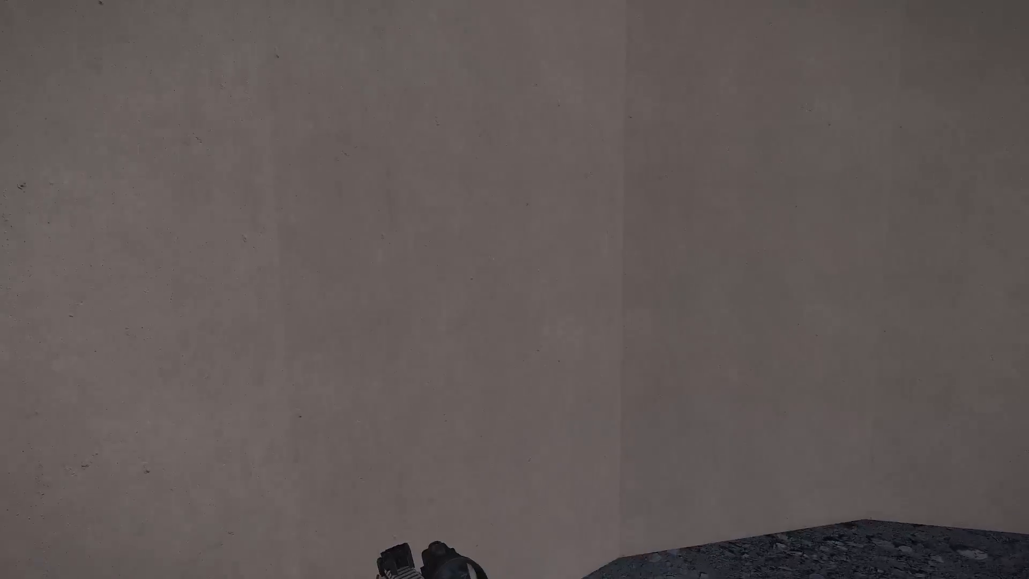
pyautogui.press('w')
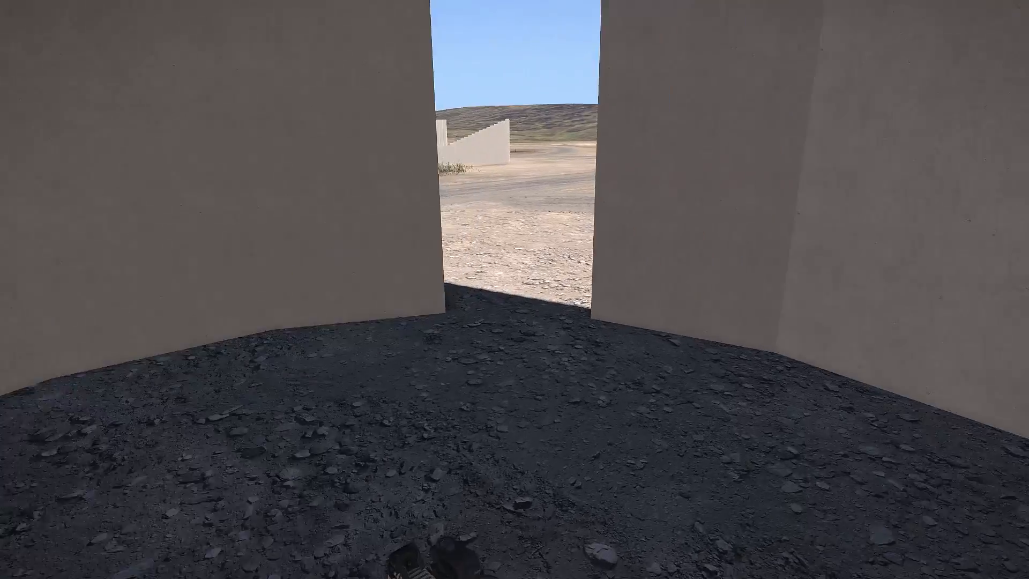
pyautogui.press('w')
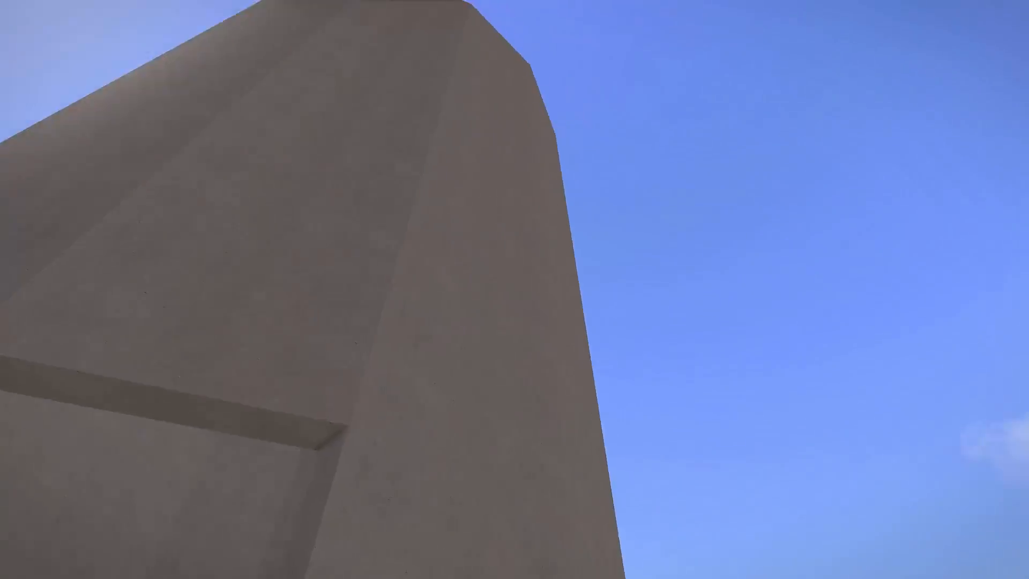
pyautogui.press('w')
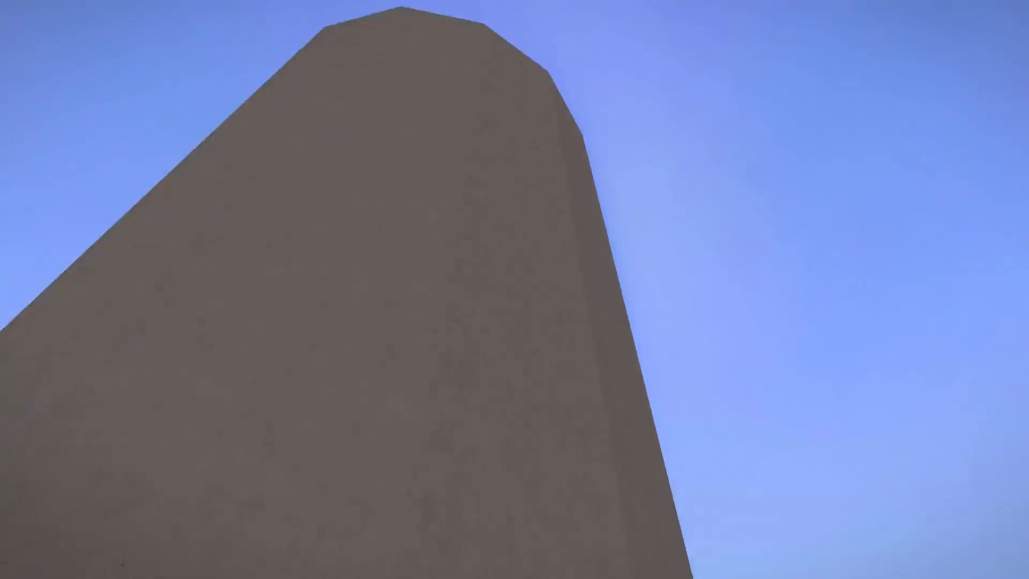
pyautogui.press('w')
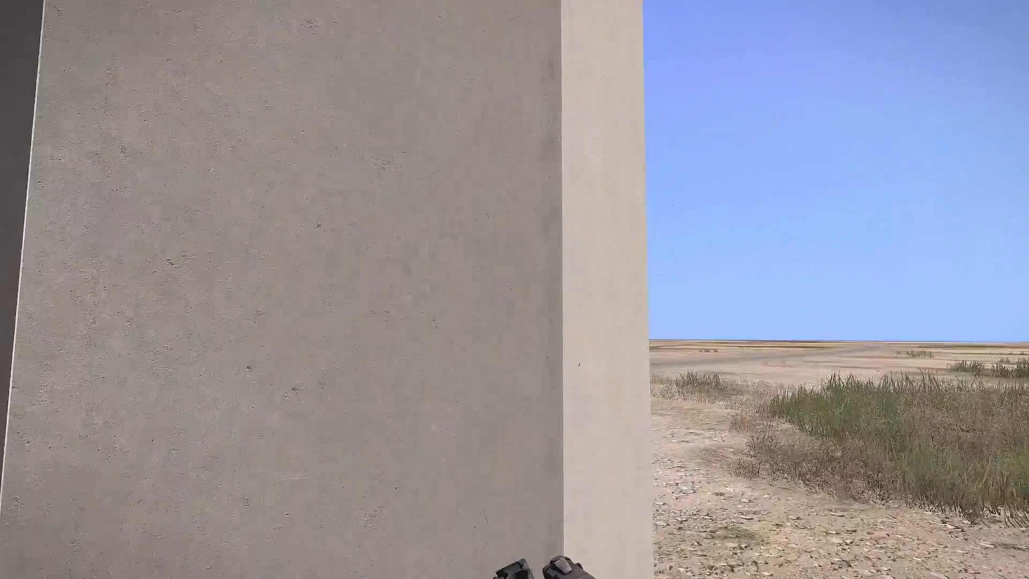
pyautogui.press('w')
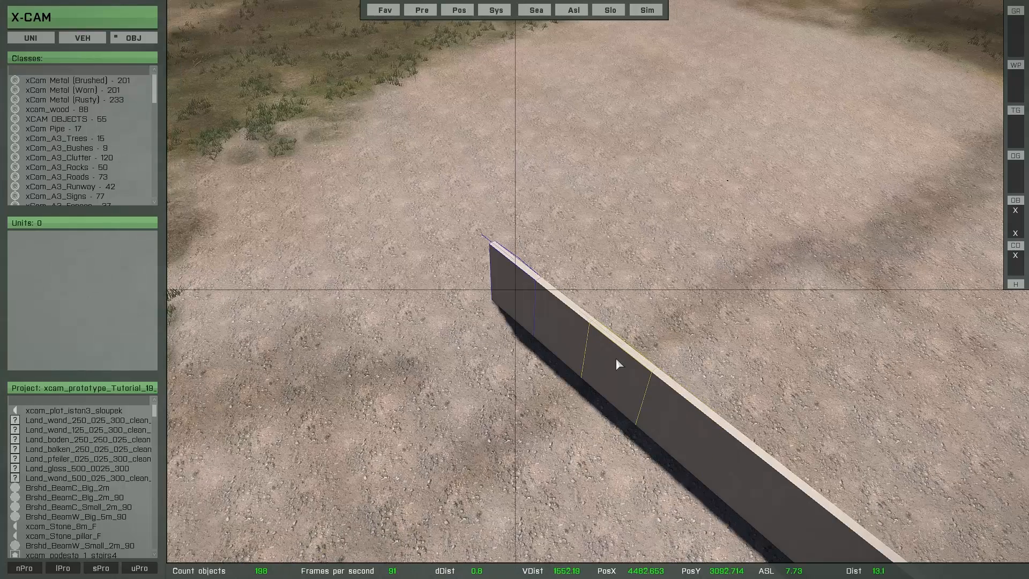
# Step: Turn the straight wall at a right angle at its end and extend it with a long perpendicular section
pyautogui.press('Left')
pyautogui.press('Right')
pyautogui.press('Right')
pyautogui.press('Right')
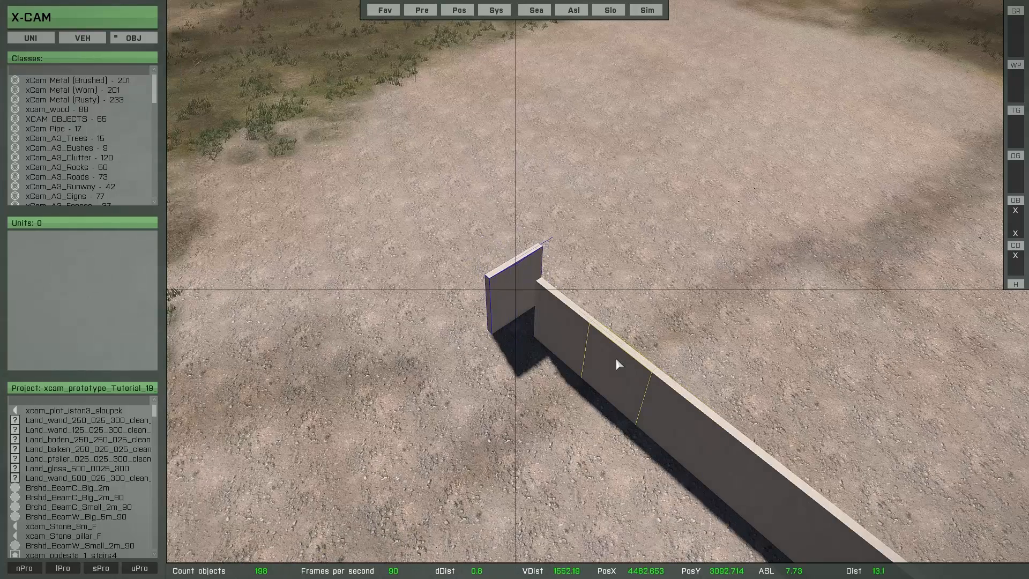
pyautogui.press('Up')
pyautogui.press('Up')
pyautogui.press('Up')
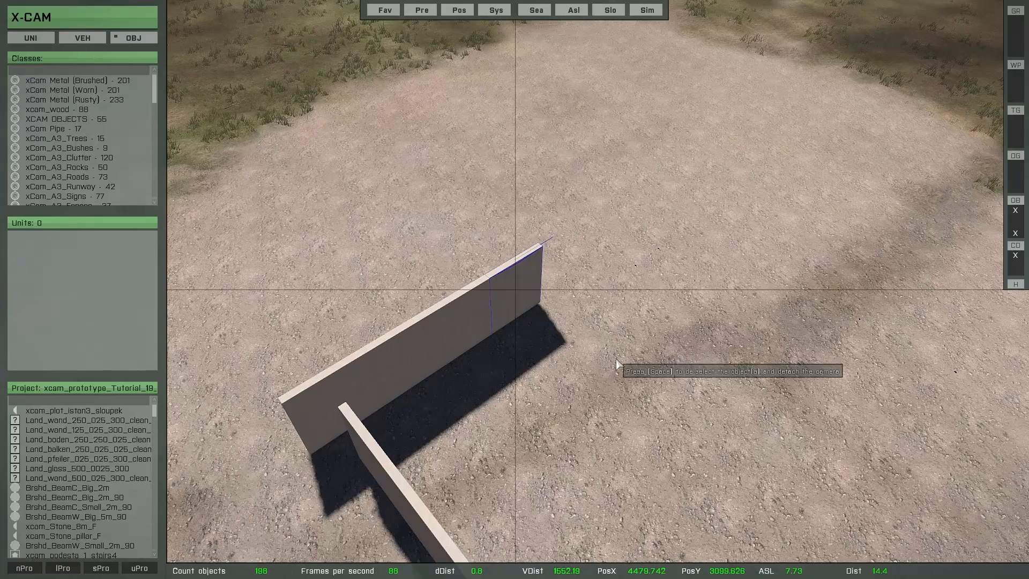
pyautogui.press('Up')
pyautogui.press('Up')
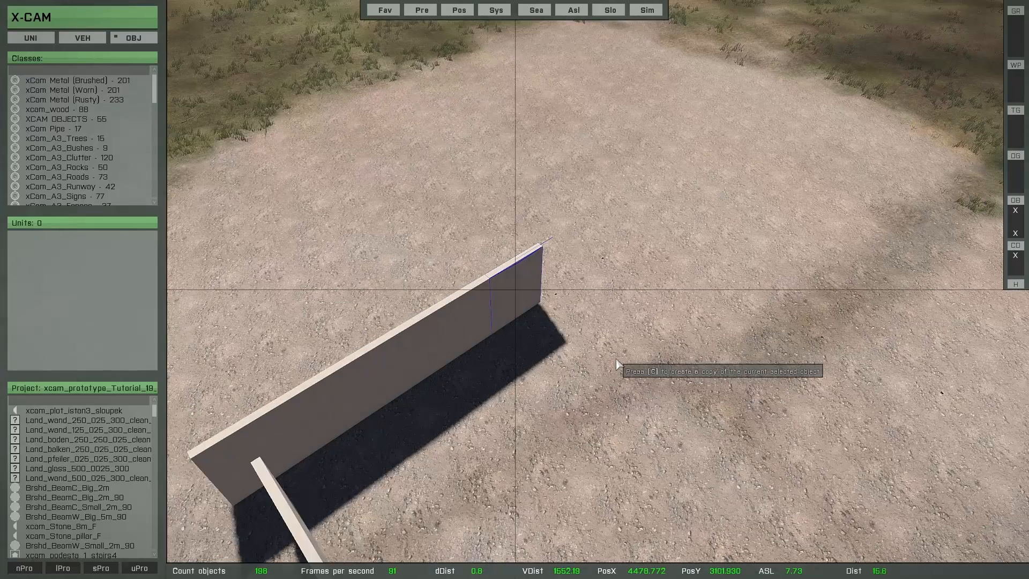
# Step: Add two further right-angle turns to the wall, extending it with several panels in each direction
pyautogui.press('Left')
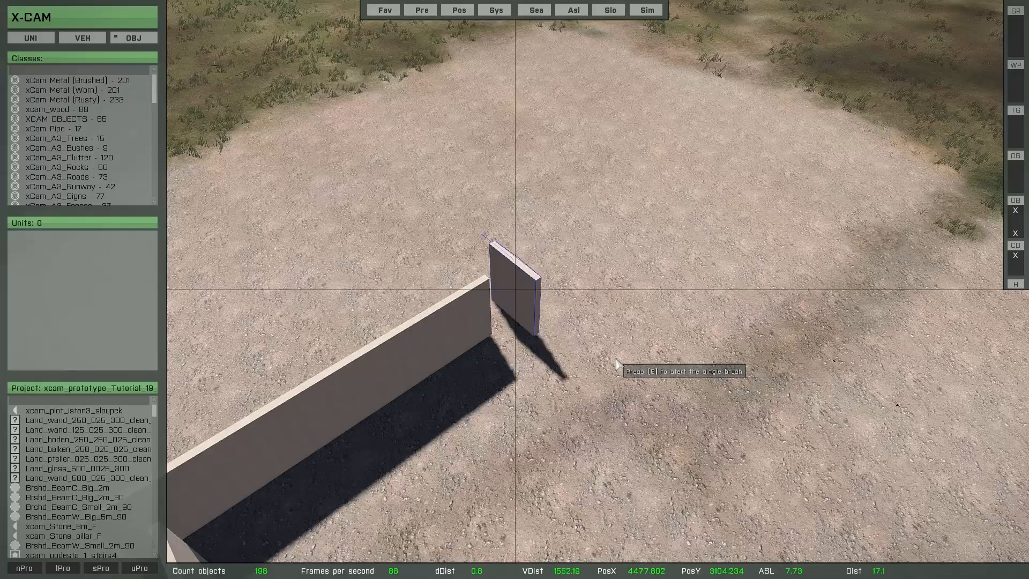
pyautogui.press('Up')
pyautogui.press('Up')
pyautogui.press('Up')
pyautogui.press('Up')
pyautogui.press('Right')
pyautogui.press('Up')
pyautogui.press('Up')
pyautogui.press('Up')
pyautogui.press('Up')
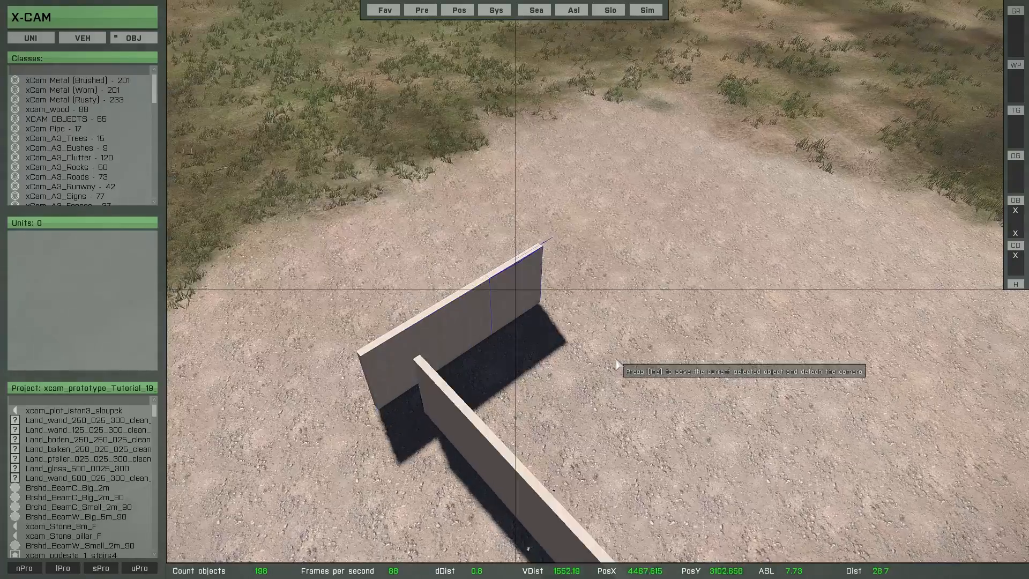
# Step: Turn the concrete wall at a right angle and extend it with a long straight section of several panels
pyautogui.press('Right')
pyautogui.press('Up')
pyautogui.press('Up')
pyautogui.press('Up')
pyautogui.press('Up')
pyautogui.press('Up')
pyautogui.press('Up')
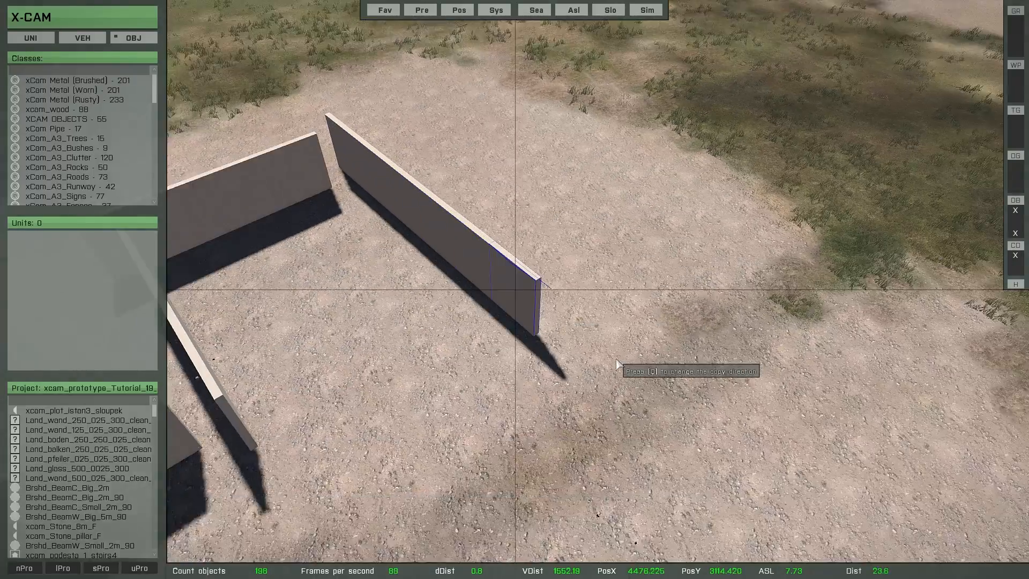
# Step: Add a short perpendicular section at the end of the long wall and turn the following panel back at a right angle
pyautogui.press('Right')
pyautogui.press('Up')
pyautogui.press('Up')
pyautogui.press('Up')
pyautogui.press('Right')
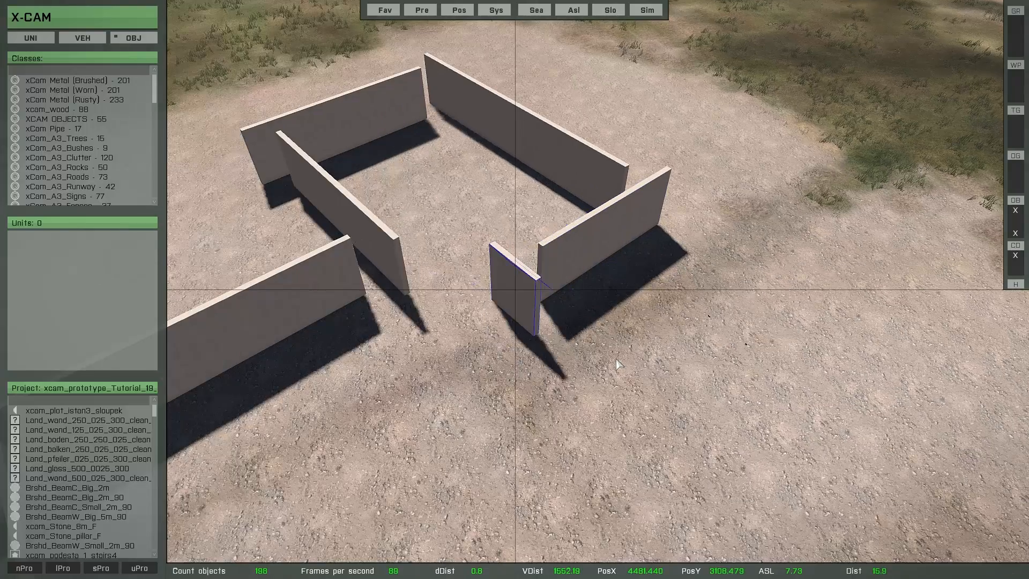
# Step: Form a second step in the wall with a straight section and a perpendicular section, and begin turning the following panel
pyautogui.press('Up')
pyautogui.press('Up')
pyautogui.press('Up')
pyautogui.press('Right')
pyautogui.press('Up')
pyautogui.press('Up')
pyautogui.press('Right')
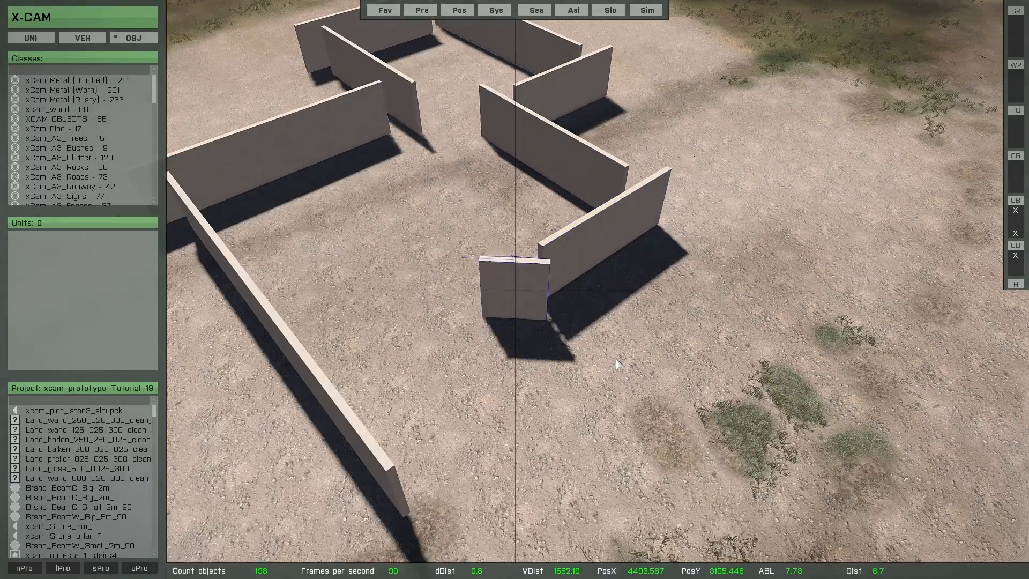
# Step: Align the end panel with the long wall sections and extend it into another straight run
pyautogui.press('Left')
pyautogui.press('Left')
pyautogui.press('Left')
pyautogui.press('Up')
pyautogui.press('Up')
pyautogui.press('Up')
pyautogui.press('Up')
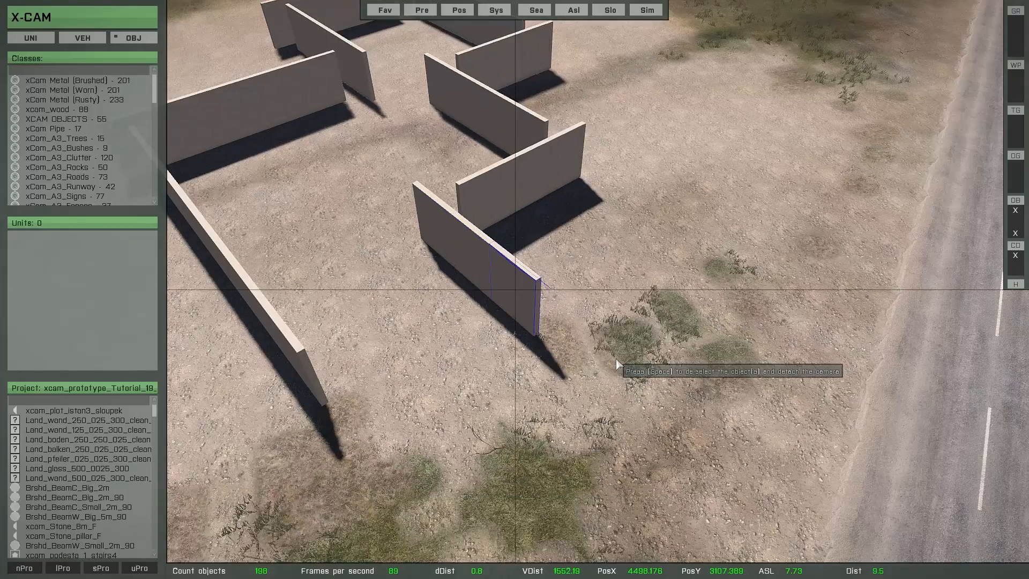
# Step: Turn the wall back toward its starting section, leave an opening between the two ends, and finish placing the panels
pyautogui.press('Right')
pyautogui.press('Right')
pyautogui.press('Up')
pyautogui.press('Up')
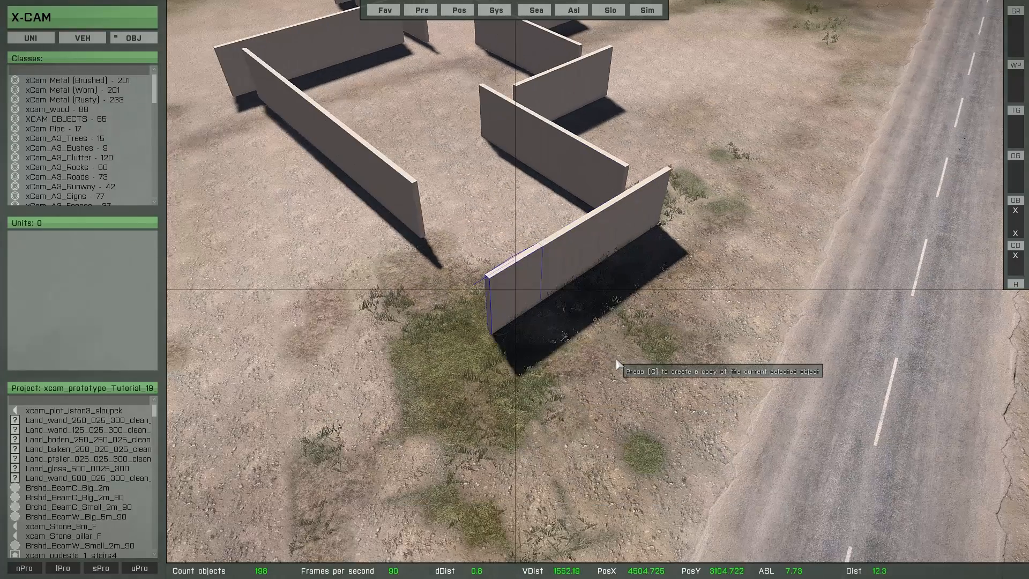
pyautogui.press('Right')
pyautogui.press('Right')
pyautogui.press('Up')
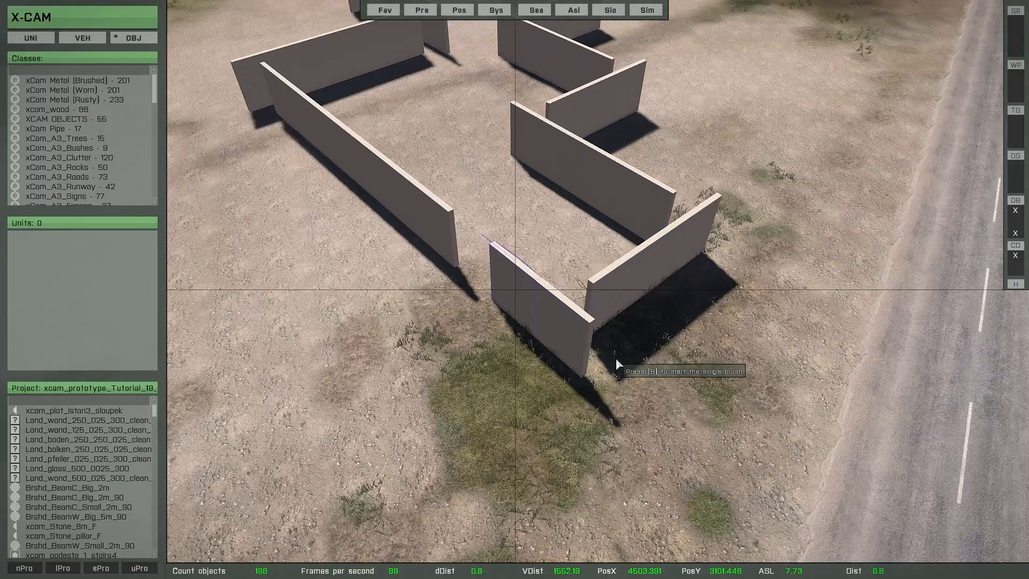
pyautogui.press('Up')
pyautogui.press('b')
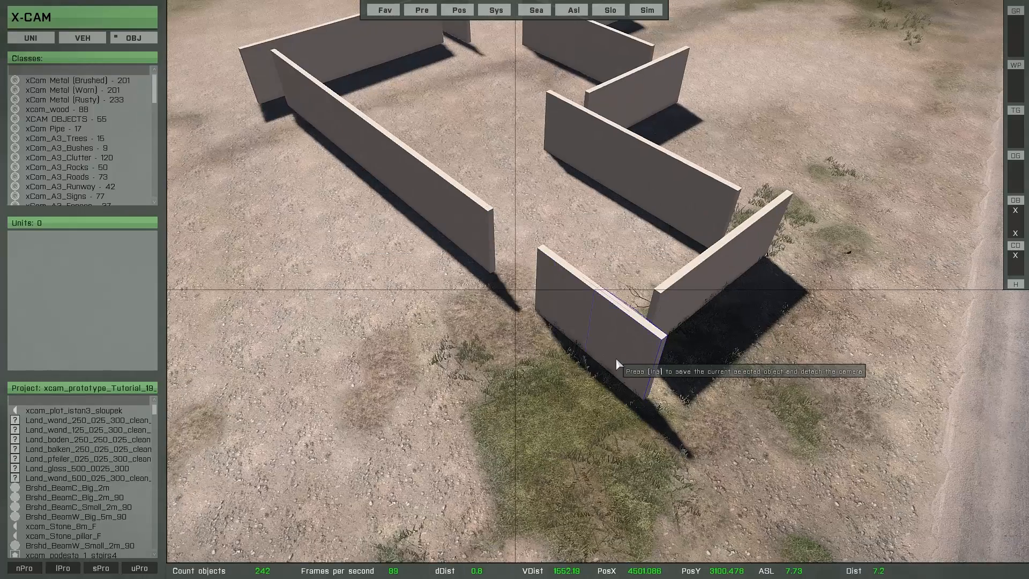
# Step: Select all panels of the stepped concrete wall as one group
pyautogui.press('s')
pyautogui.press('w')
pyautogui.press('s')
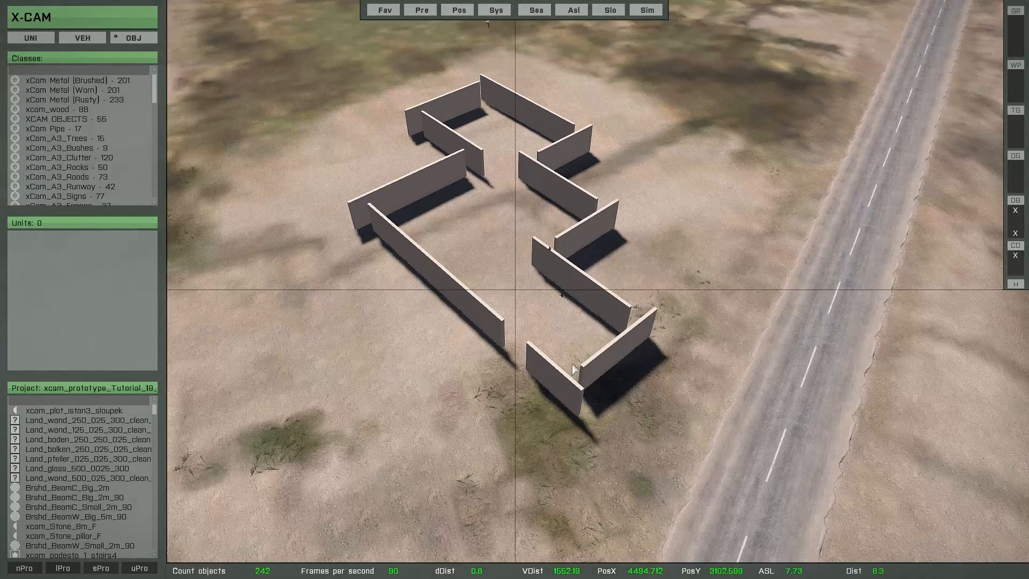
pyautogui.moveTo(316, 54); pyautogui.dragTo(731, 473)
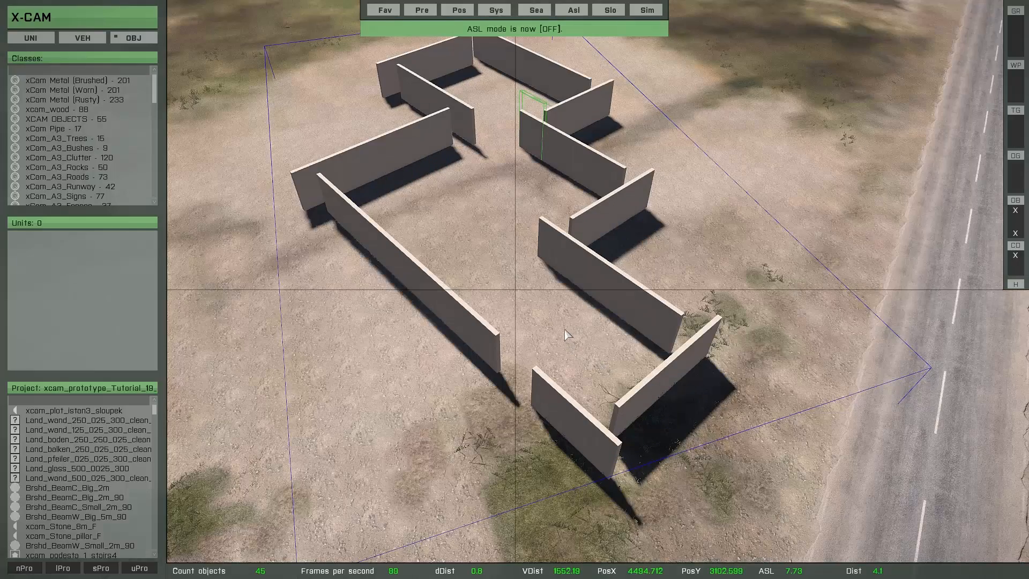
pyautogui.press('s')
pyautogui.press('a')
pyautogui.moveTo(551, 331); pyautogui.dragTo(667, 378, button='right')
pyautogui.press('w')
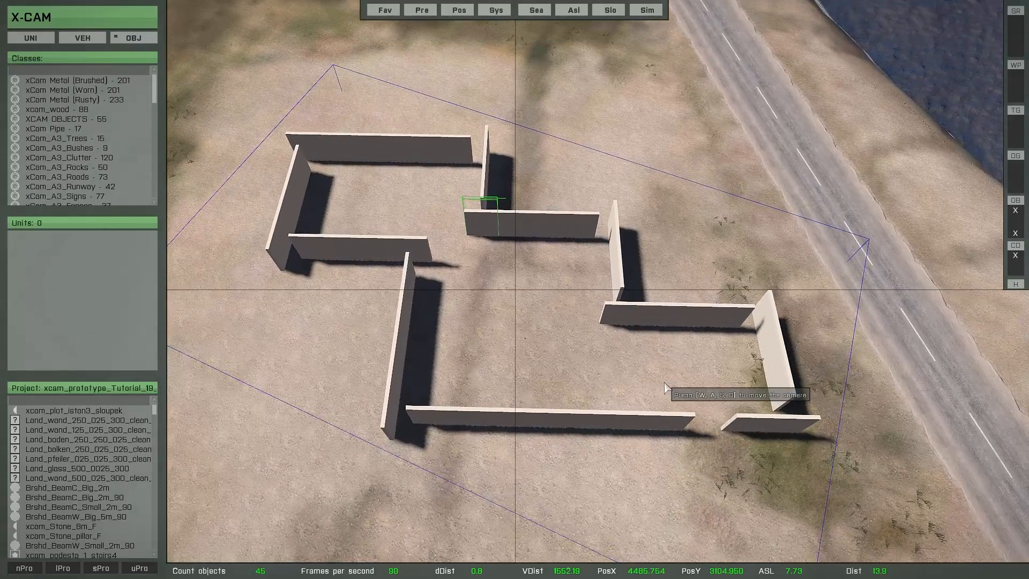
# Step: Shift the selected panels along their own X axis to close the corner joints, and inspect a corner up close
pyautogui.press('x')
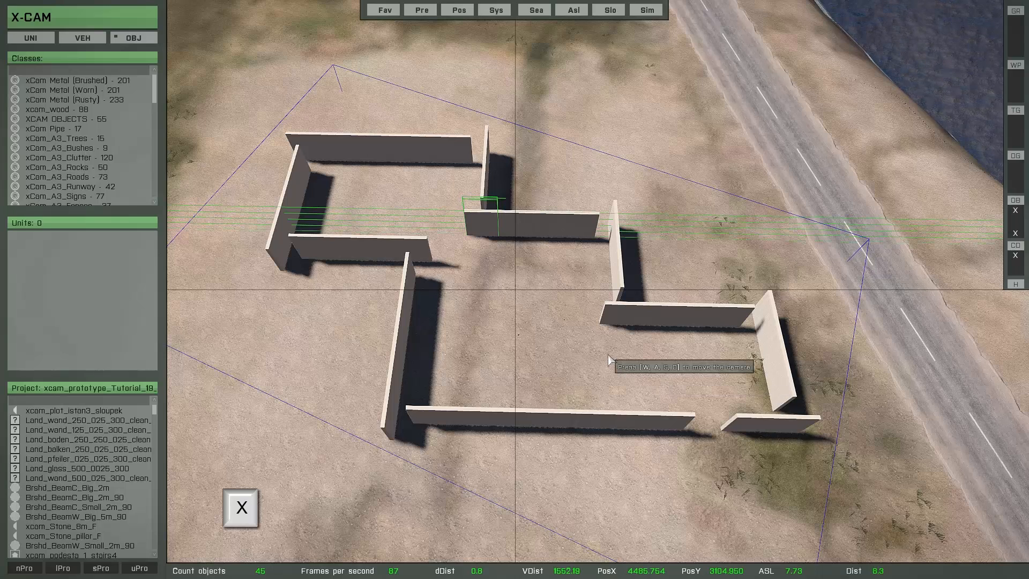
pyautogui.press('shift')
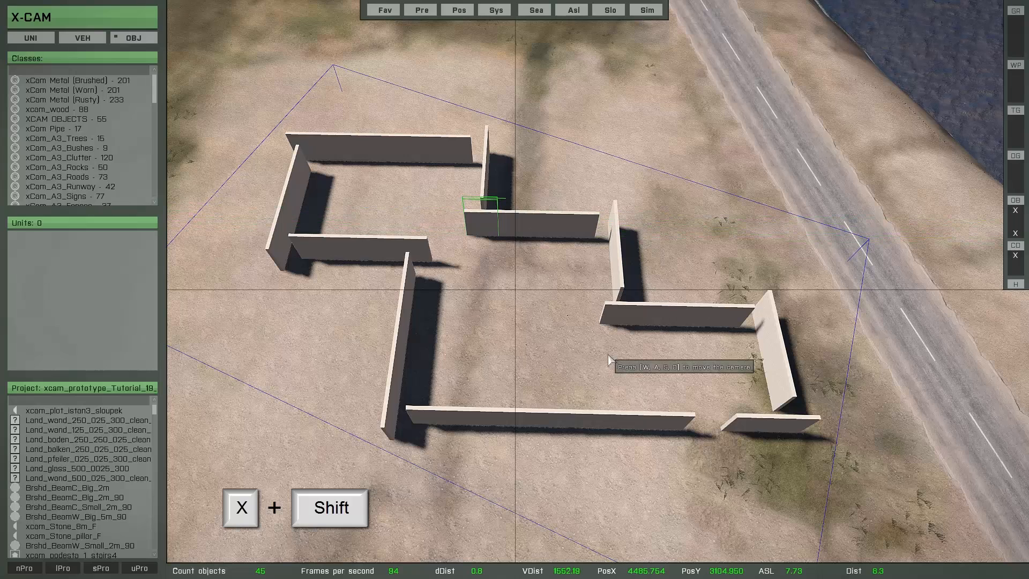
pyautogui.keyDown('shift'); pyautogui.moveTo(590, 358); pyautogui.dragTo(655, 362); pyautogui.keyUp('shift')
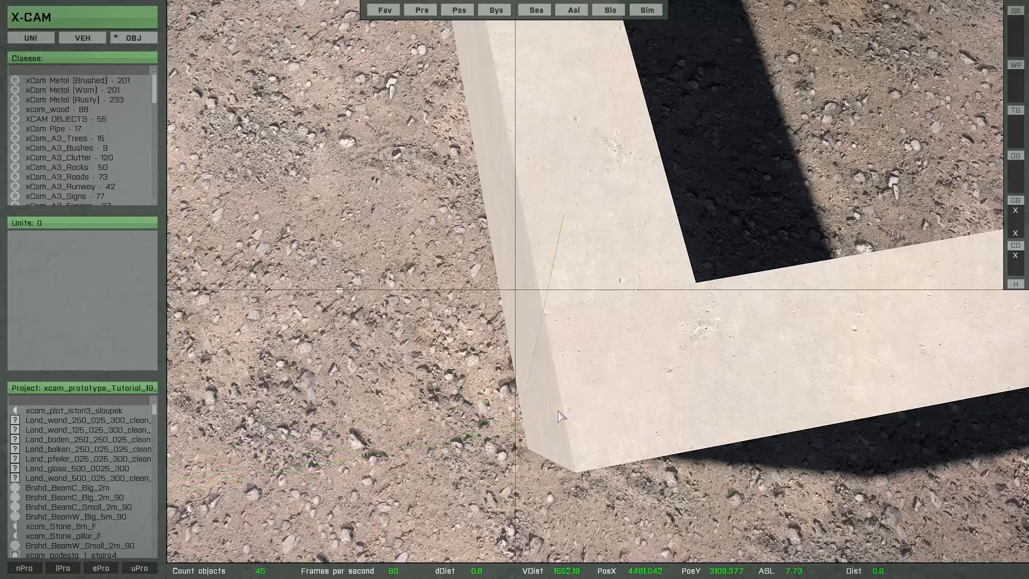
pyautogui.scroll(-5, 540, 413)
pyautogui.moveTo(550, 403); pyautogui.dragTo(313, 250, button='right')
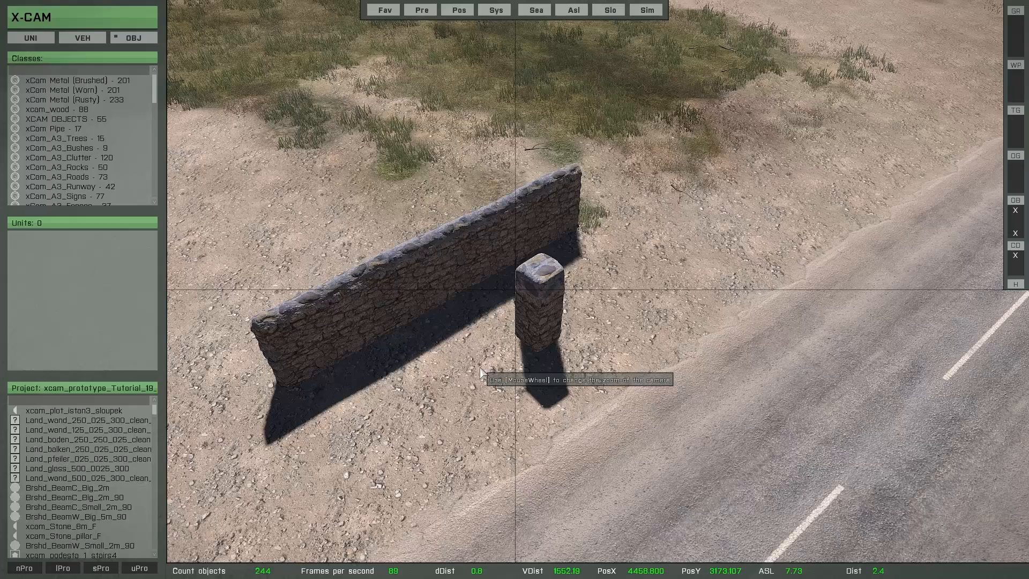
# Step: Move the stone wall piece away from the pillar and rotate it perpendicular to the road
pyautogui.scroll(-3, 479, 362)
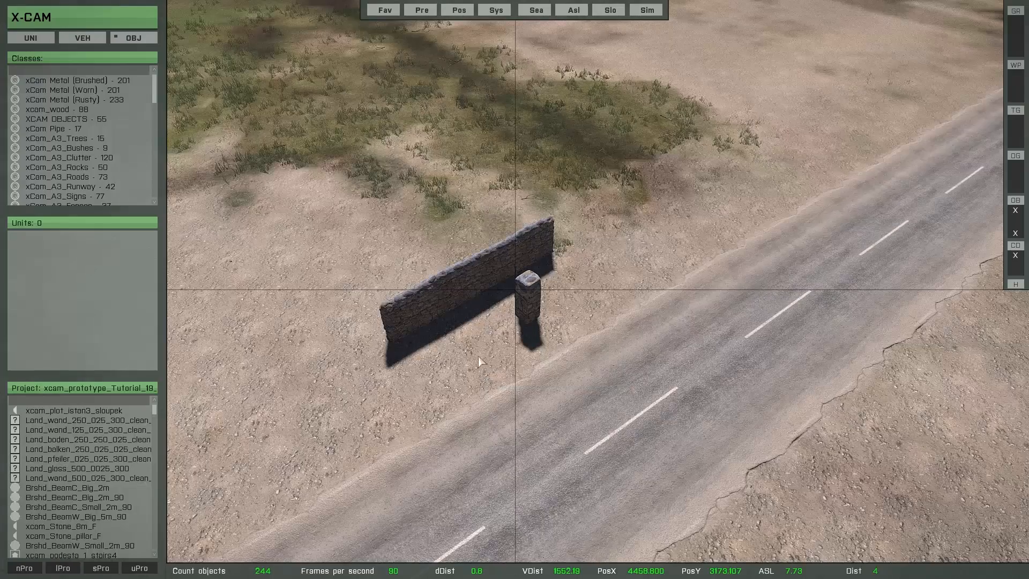
pyautogui.click(481, 283)
pyautogui.moveTo(481, 281); pyautogui.dragTo(568, 276)
pyautogui.keyDown('shift'); pyautogui.moveTo(508, 321); pyautogui.dragTo(800, 363); pyautogui.keyUp('shift')
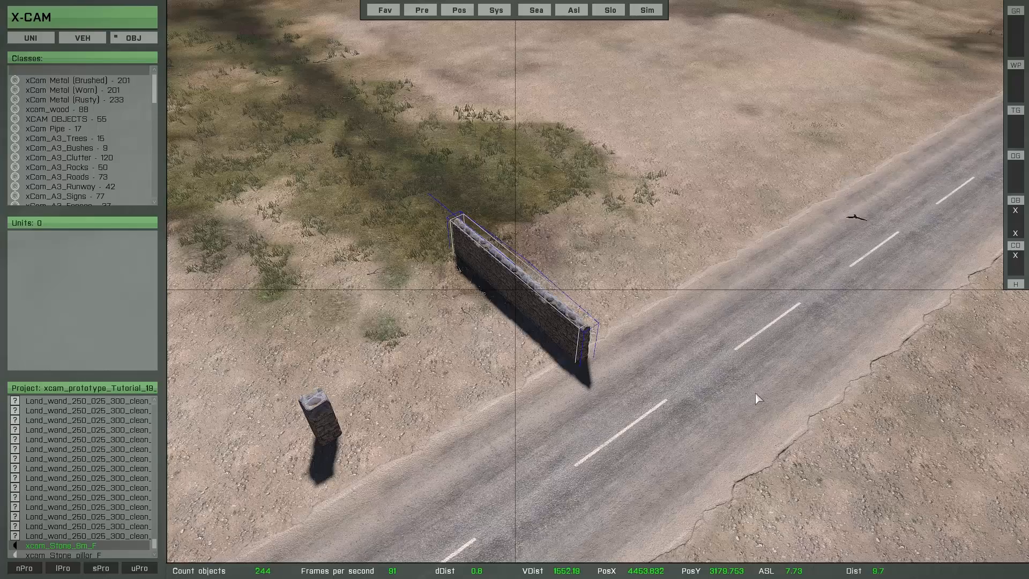
pyautogui.moveTo(756, 399); pyautogui.dragTo(740, 388)
# Step: Set the copy direction to West and extend the stone wall in a straight line with several copies
pyautogui.press('Up')
pyautogui.press('Right')
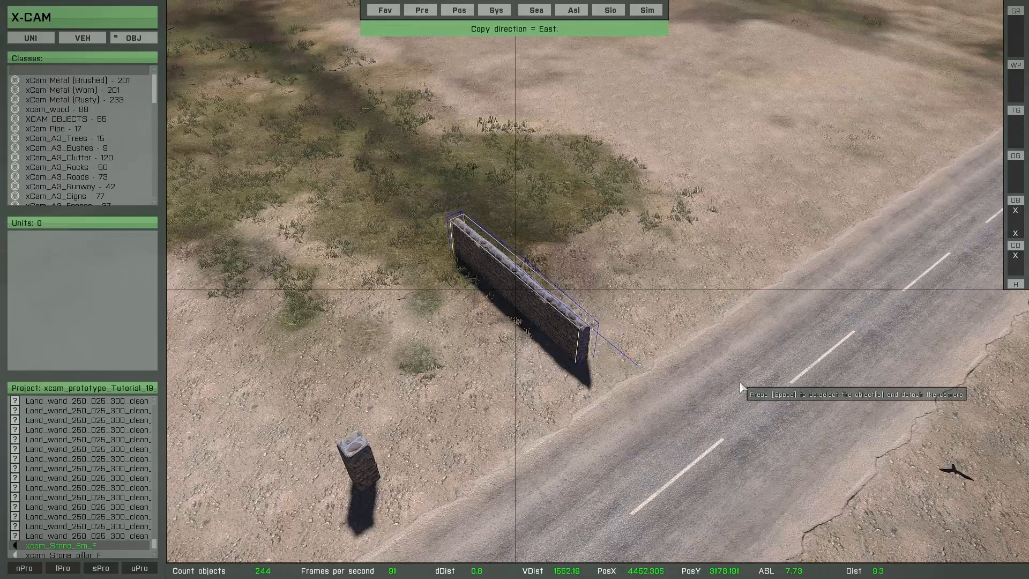
pyautogui.press('Left')
pyautogui.press('Left')
pyautogui.press('Left')
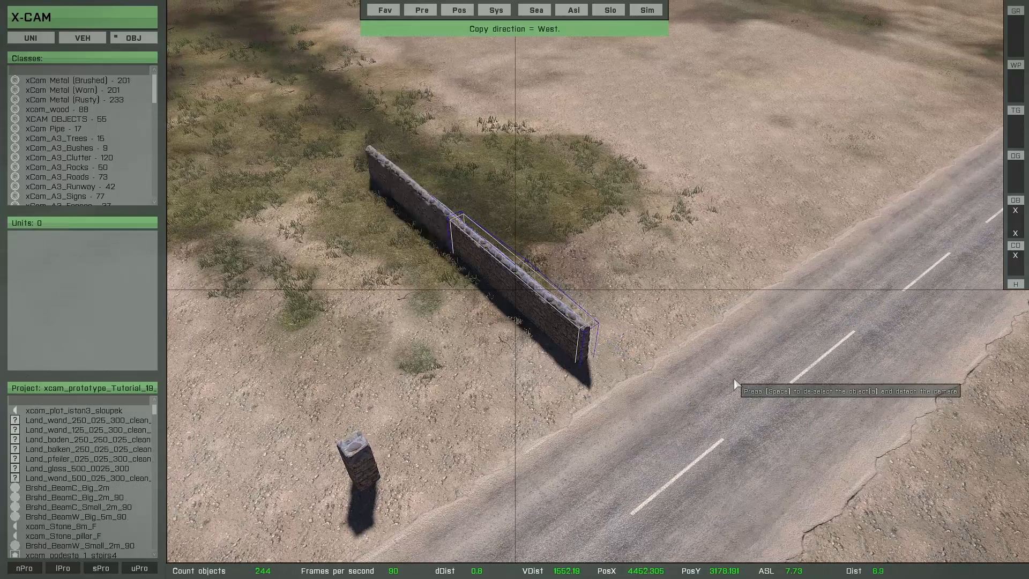
pyautogui.press('Left')
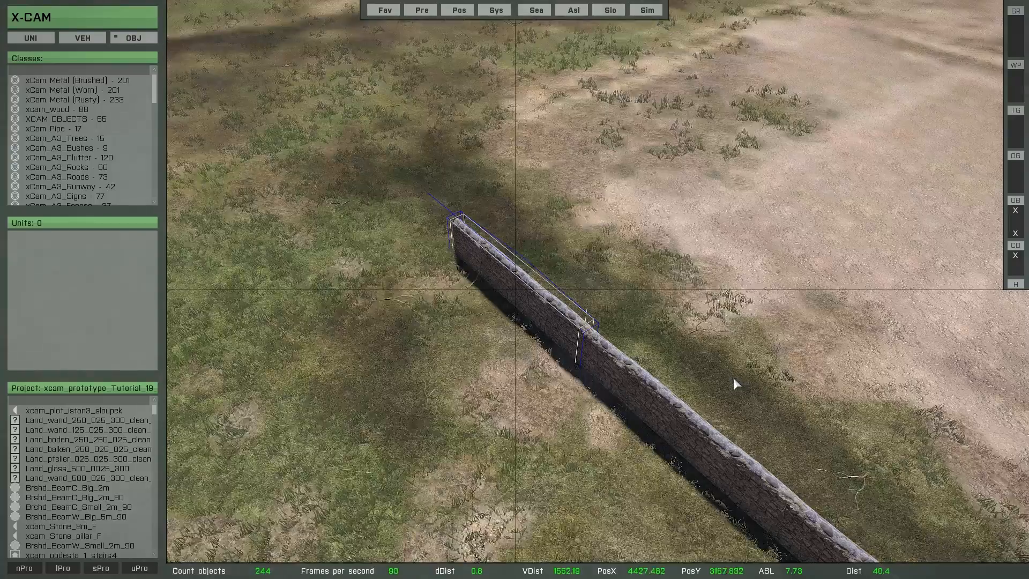
# Step: Bend the stone wall through angled turns, adding straight panels between the bends
pyautogui.press('Up')
pyautogui.press('Left')
pyautogui.press('Up')
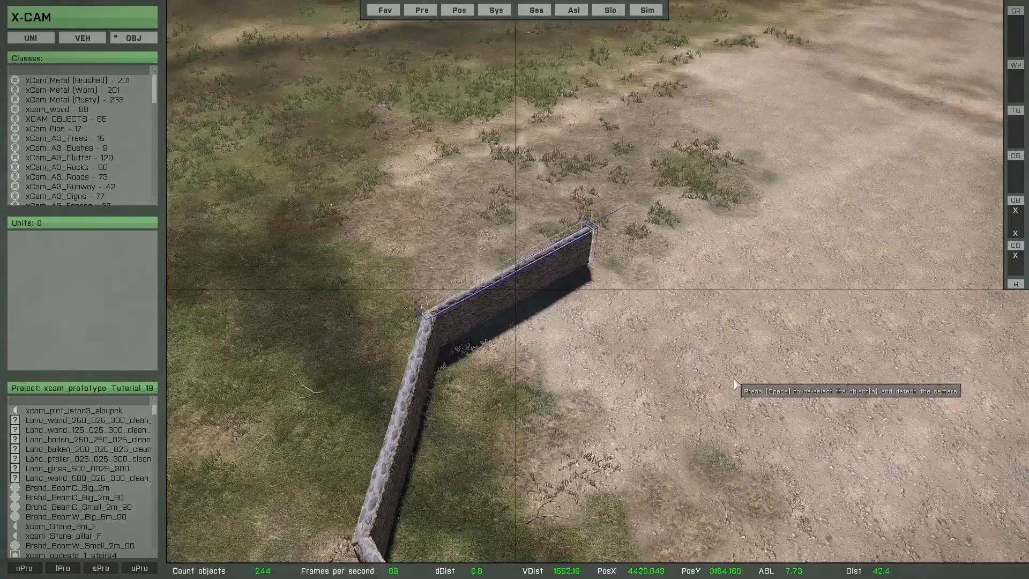
pyautogui.press('Left')
pyautogui.press('Up')
pyautogui.press('Up')
pyautogui.press('Left')
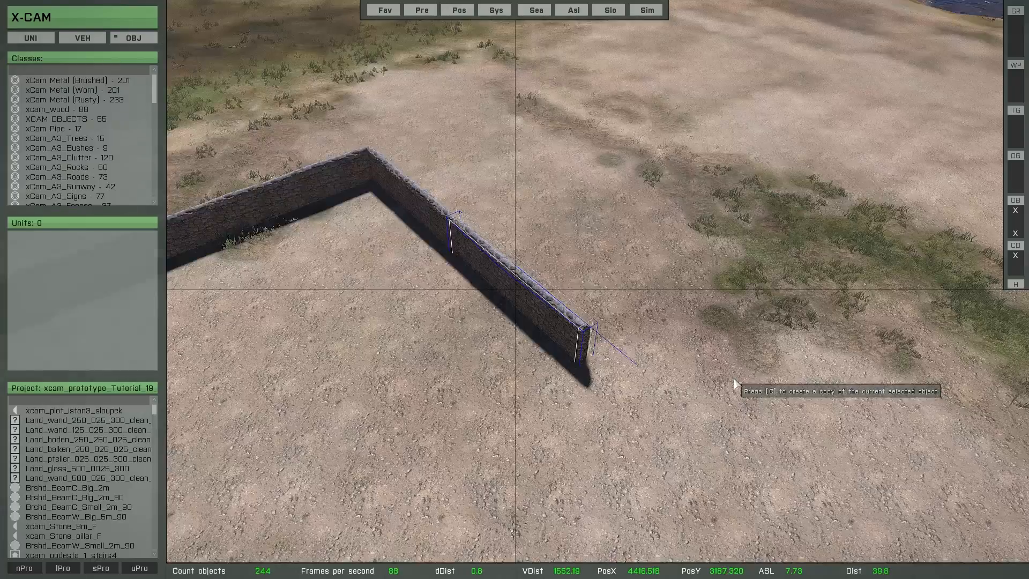
# Step: Add an inward notch to the stone wall and continue it in angled sections around toward the road
pyautogui.press('Down')
pyautogui.press('Down')
pyautogui.press('Left')
pyautogui.press('Up')
pyautogui.press('Left')
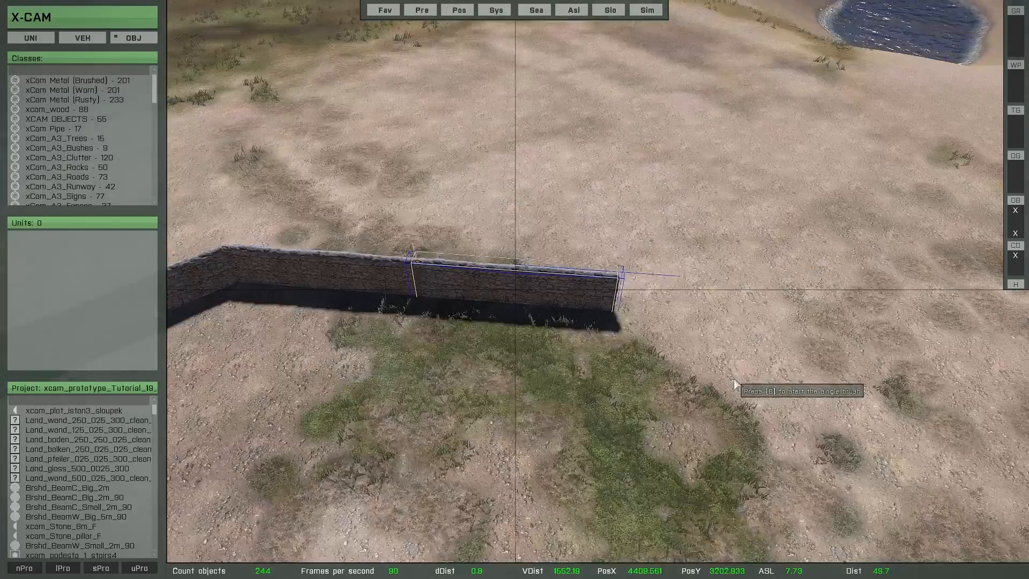
pyautogui.press('Up')
pyautogui.press('Left')
pyautogui.press('Left')
pyautogui.press('Up')
pyautogui.press('Up')
pyautogui.press('Left')
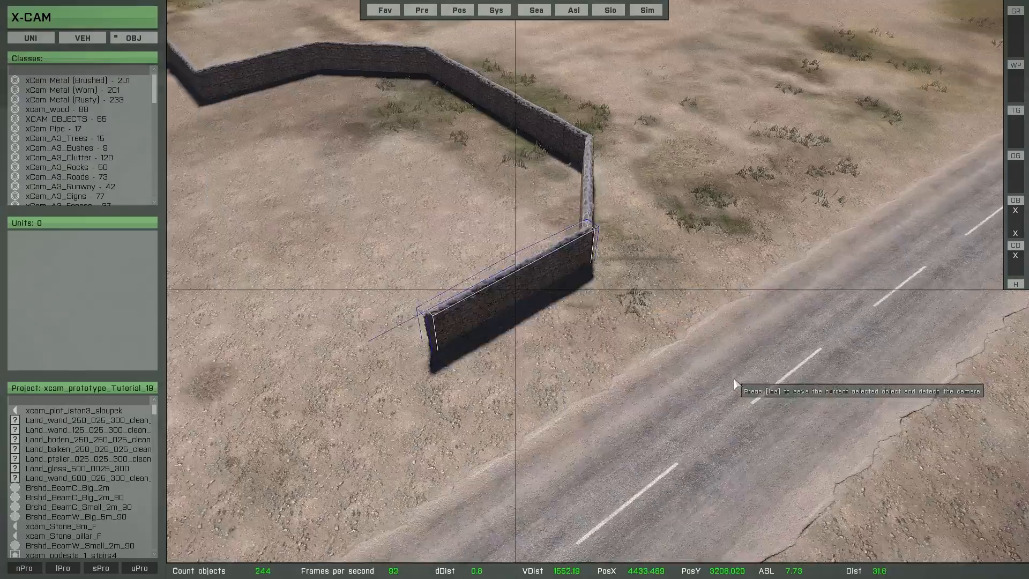
# Step: Extend the stone wall alongside the road, angle it across to the far side, and turn it again
pyautogui.press('Left')
pyautogui.press('Left')
pyautogui.press('Down')
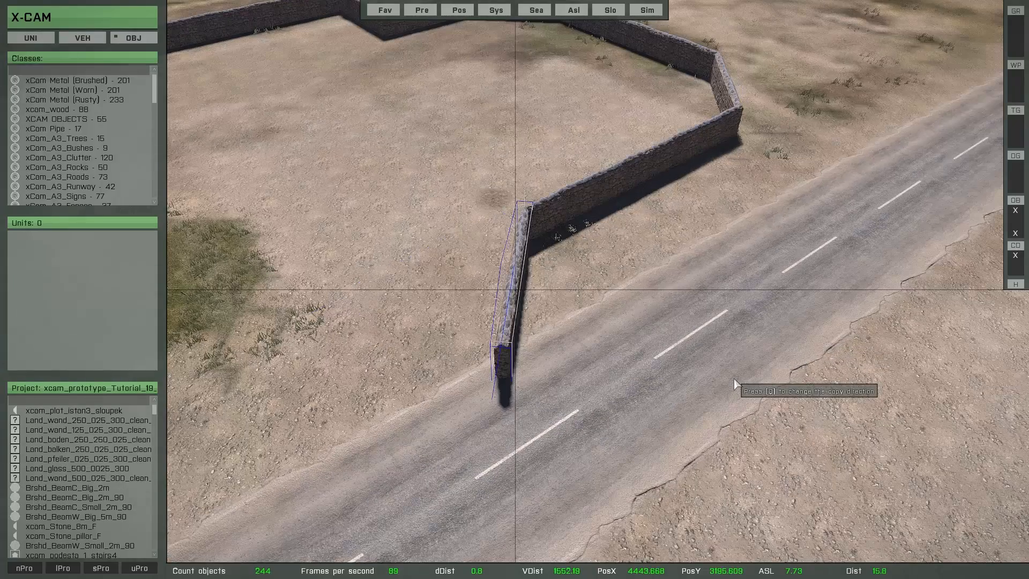
pyautogui.press('Left')
pyautogui.press('Left')
pyautogui.press('Up')
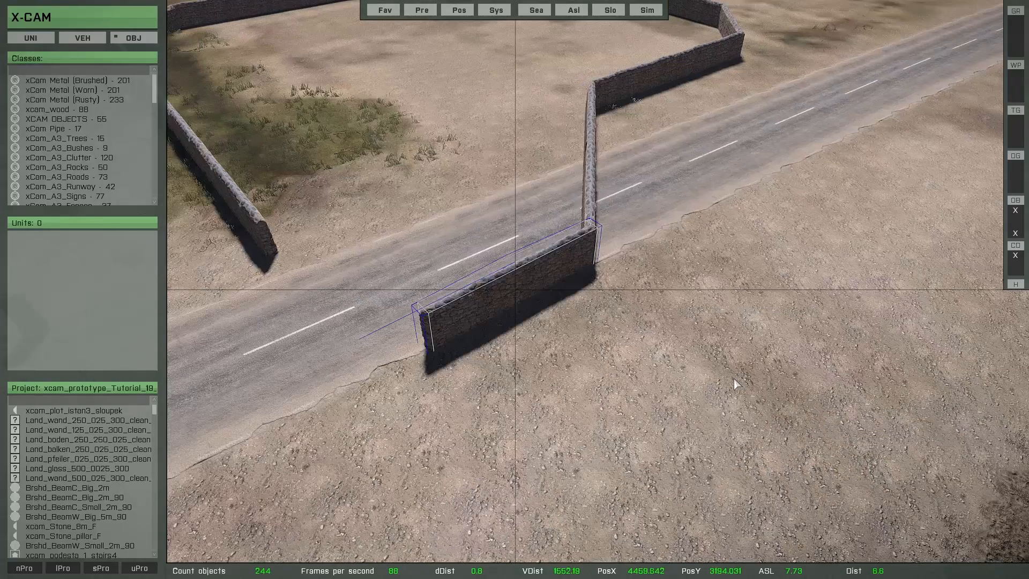
# Step: Bring the stone wall back across the road toward its starting piece, leave an entrance gap, and finish placing the panels
pyautogui.press('Left')
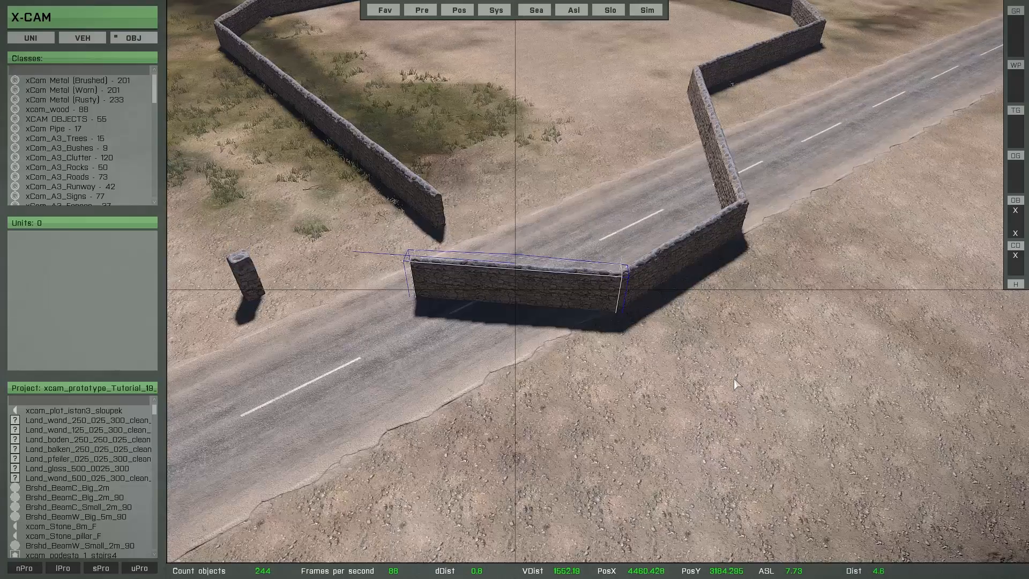
pyautogui.press('Up')
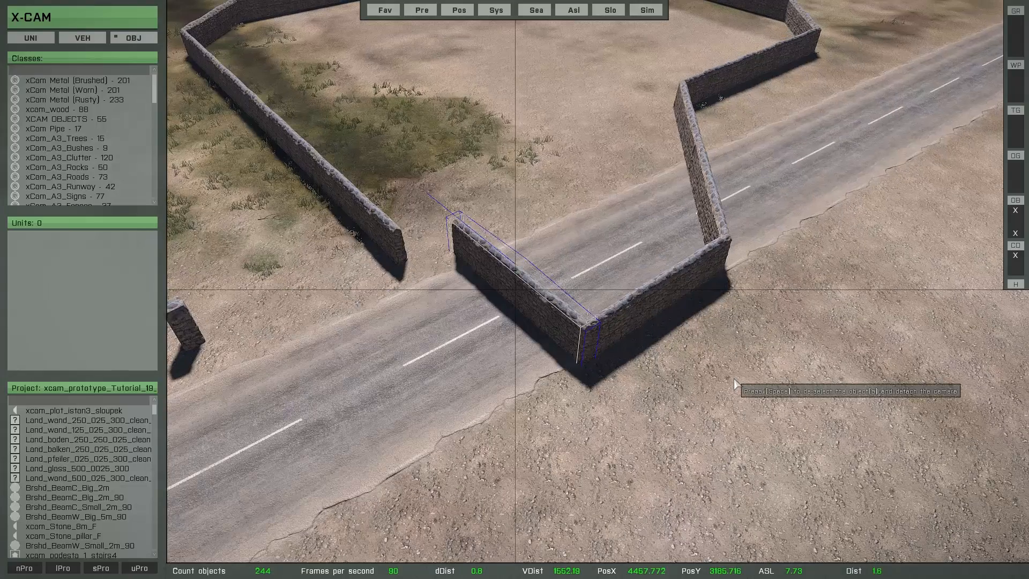
pyautogui.press('Left')
pyautogui.press('Delete')
# Step: Select all stone wall panels of the enclosure with the circular selection brush and confirm the group selection
pyautogui.scroll(-3, 697, 373)
pyautogui.moveTo(678, 367); pyautogui.dragTo(685, 350, button='right')
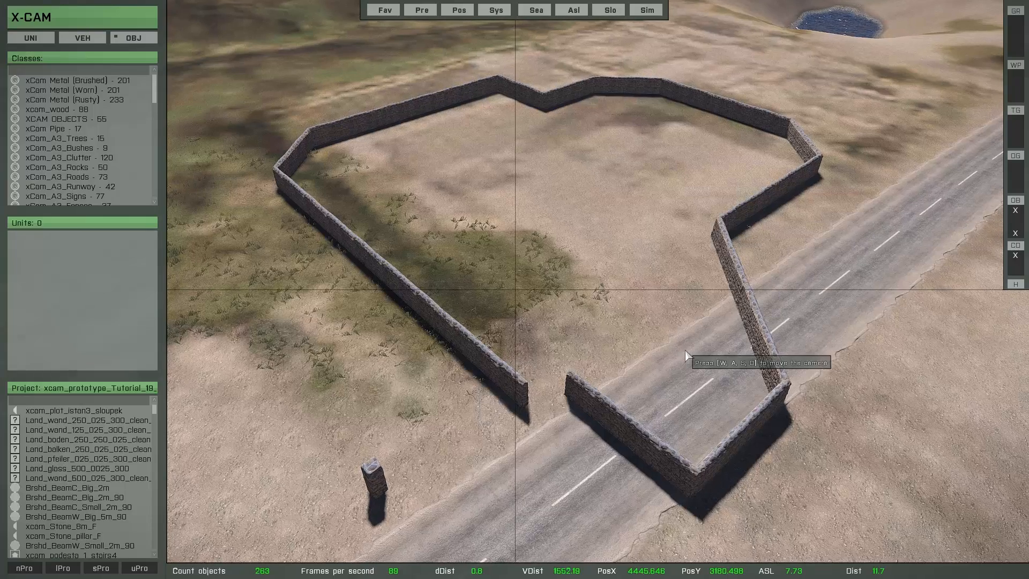
pyautogui.moveTo(648, 349)
pyautogui.mouseDown()
pyautogui.moveTo(587, 263)
pyautogui.moveTo(415, 192)
pyautogui.moveTo(444, 137)
pyautogui.moveTo(654, 101)
pyautogui.moveTo(706, 340)
pyautogui.moveTo(660, 331)
pyautogui.mouseUp()
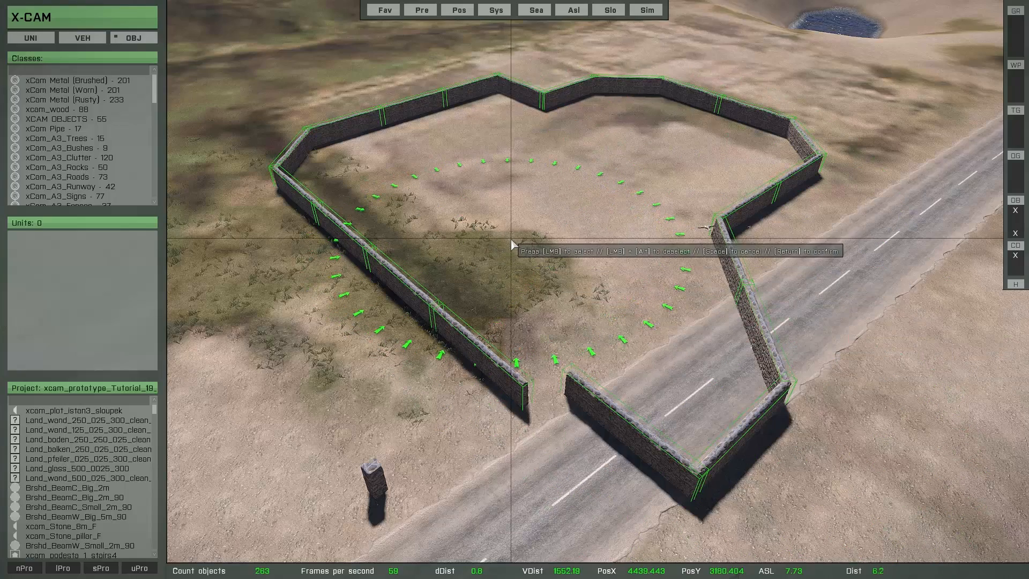
pyautogui.press('Return')
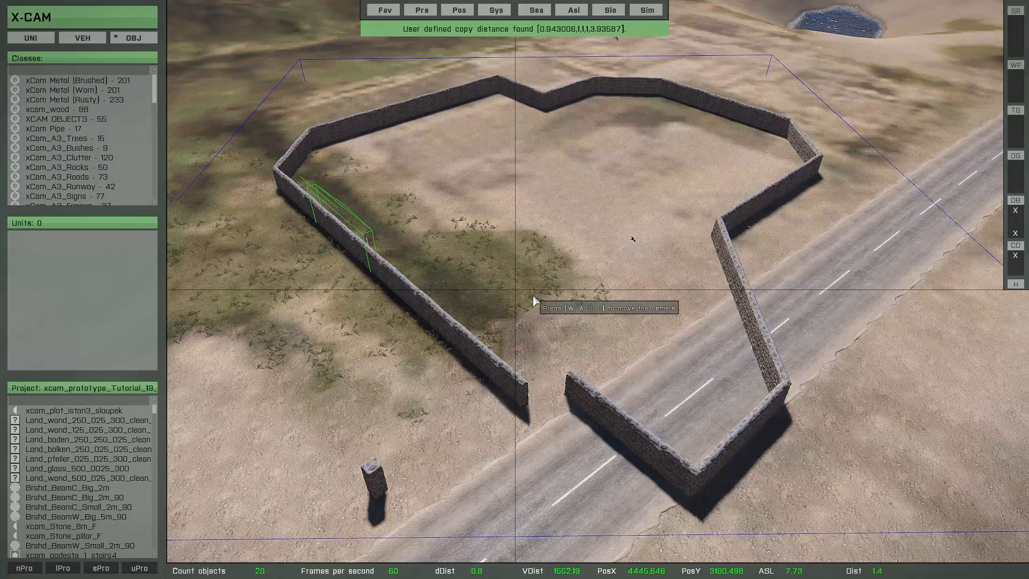
# Step: Duplicate the selected stone wall group slightly offset from the original, and undo the duplication
pyautogui.moveTo(543, 287); pyautogui.dragTo(572, 302)
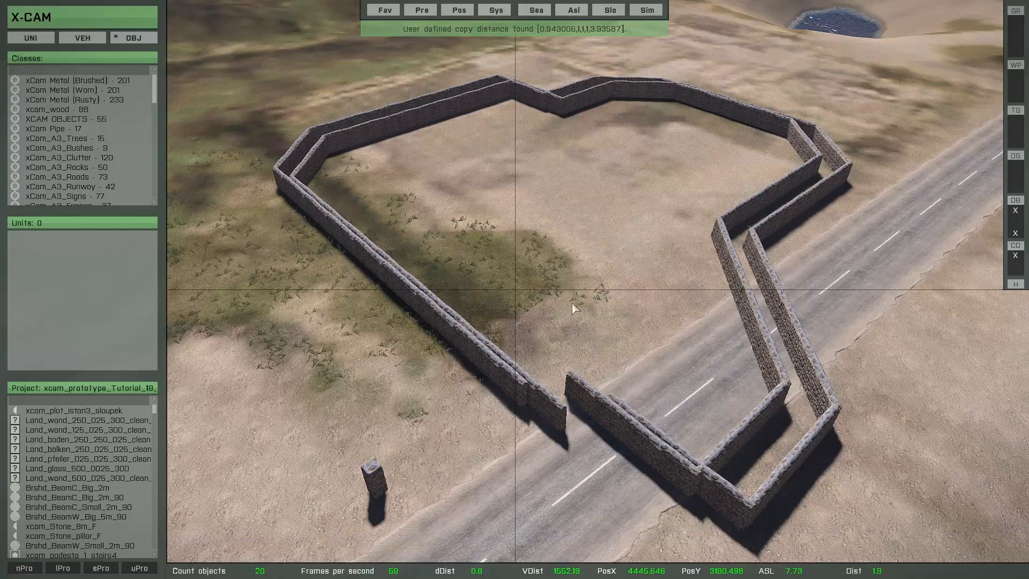
pyautogui.hotkey('ctrl', 'z')
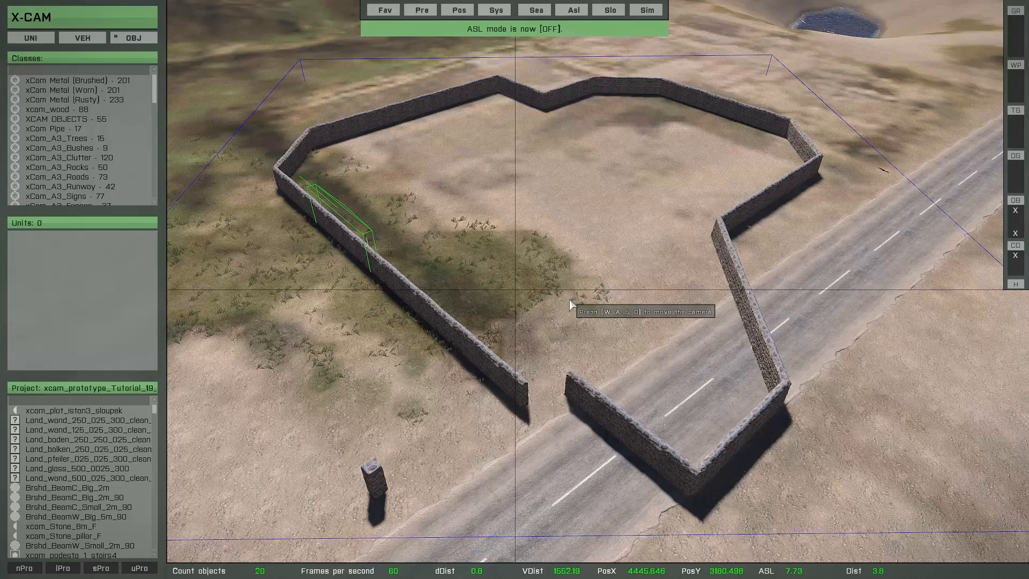
pyautogui.press('s')
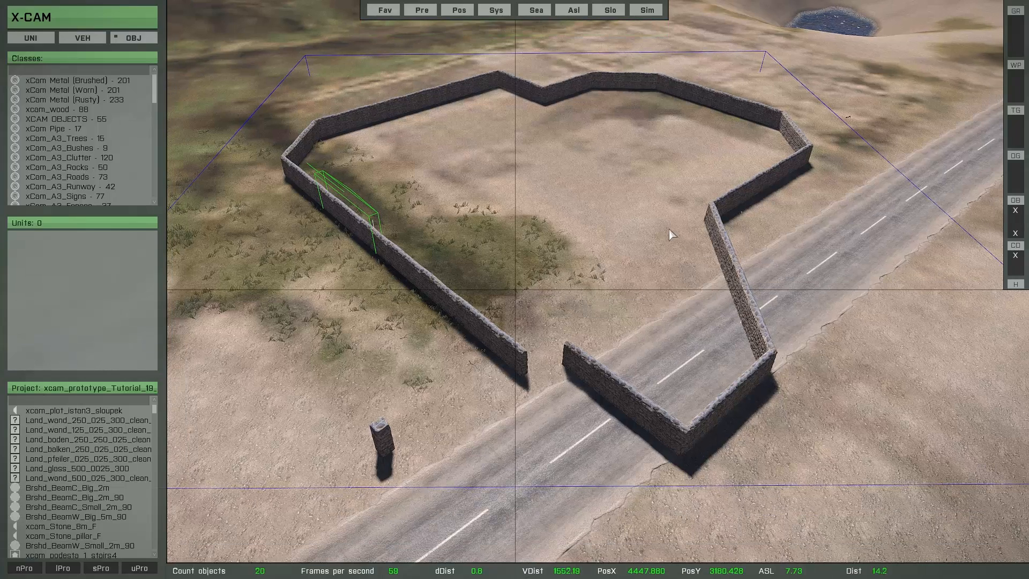
# Step: Place a copy of the stone pillar at each selected wall panel and shift the new pillars toward one face of the walls
pyautogui.click(388, 446)
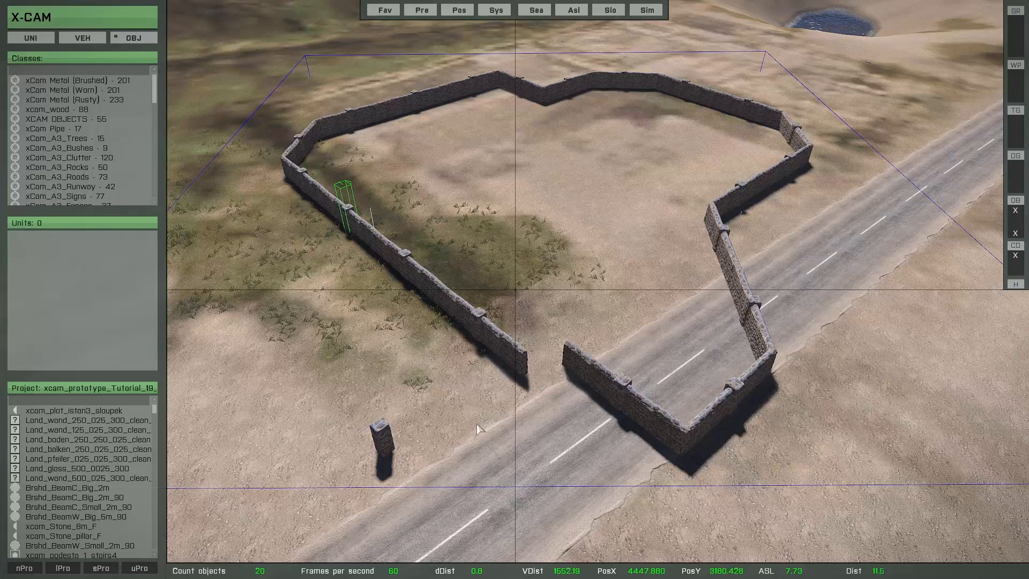
pyautogui.moveTo(503, 310)
pyautogui.mouseDown()
pyautogui.moveTo(512, 337)
pyautogui.moveTo(493, 308)
pyautogui.moveTo(538, 337)
pyautogui.moveTo(517, 299)
pyautogui.moveTo(509, 303)
pyautogui.moveTo(524, 313)
pyautogui.moveTo(526, 301)
pyautogui.moveTo(485, 289)
pyautogui.moveTo(506, 328)
pyautogui.mouseUp()
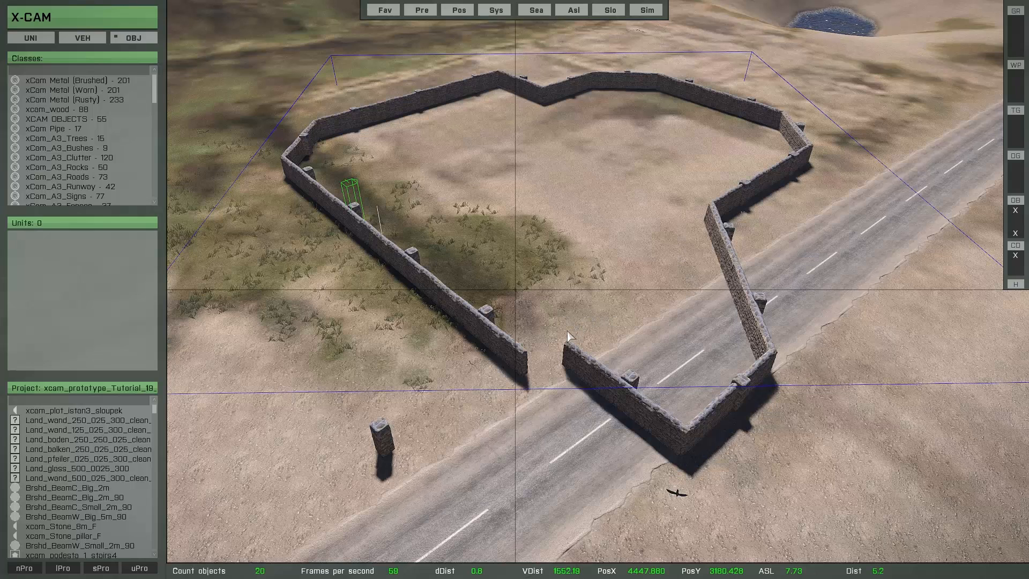
# Step: Center the group of stone pillars on the wall line and shift them along their X axis to the panel ends
pyautogui.hotkey('ctrl', 'z')
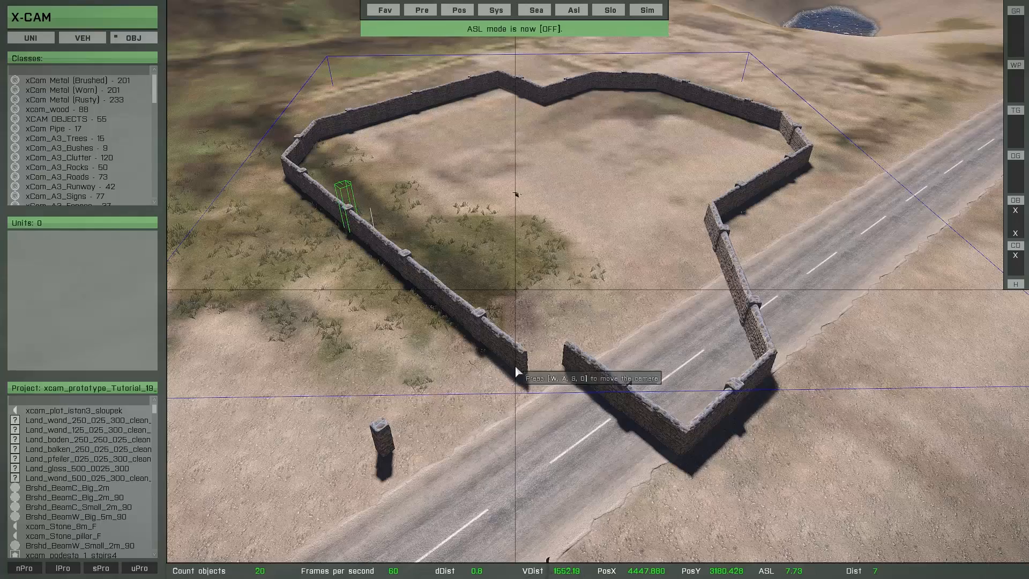
pyautogui.moveTo(516, 367)
pyautogui.mouseDown(button='right')
pyautogui.moveTo(536, 374)
pyautogui.moveTo(528, 370)
pyautogui.mouseUp(button='right')
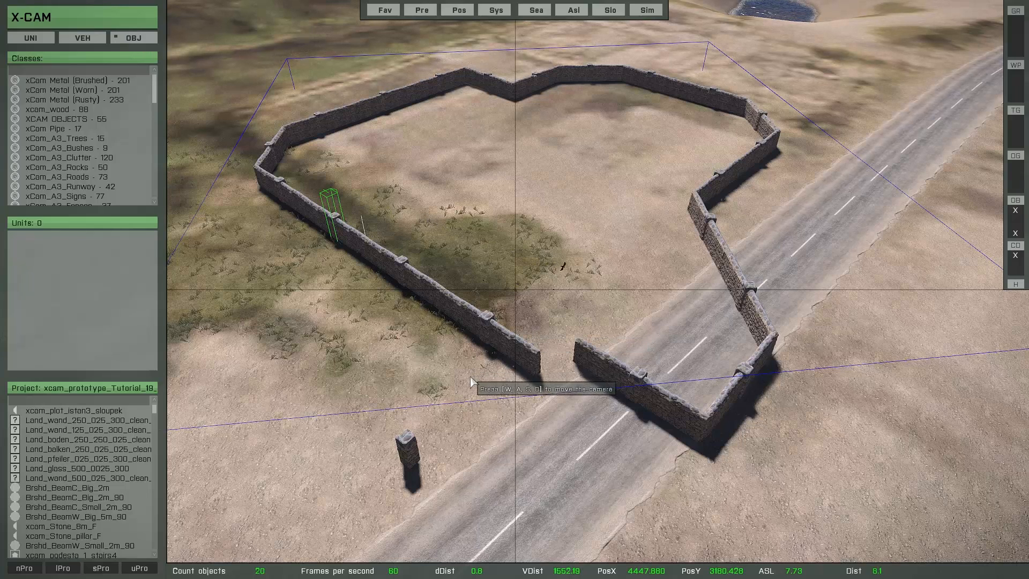
pyautogui.press('x')
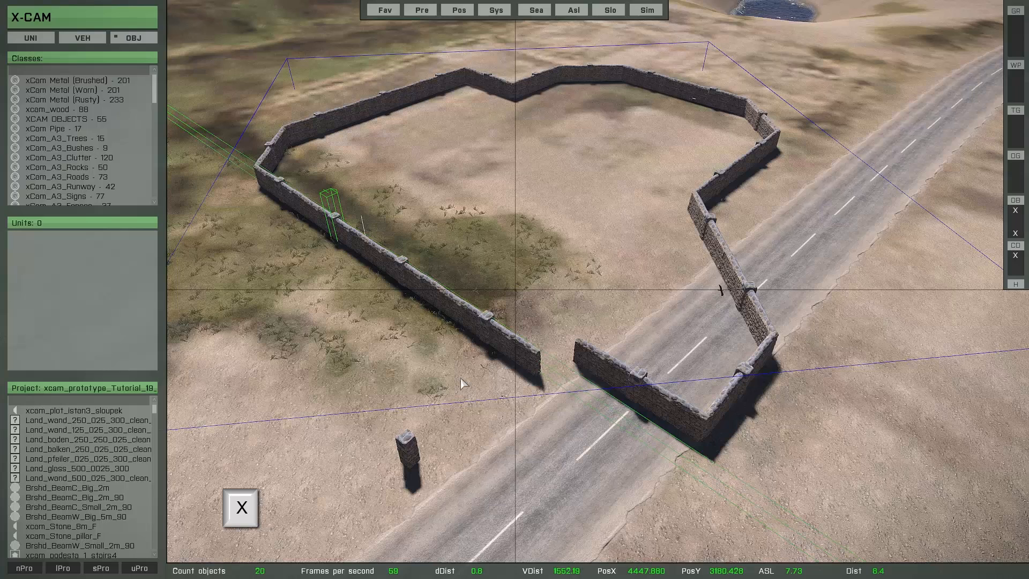
pyautogui.hotkey('shift', 'x')
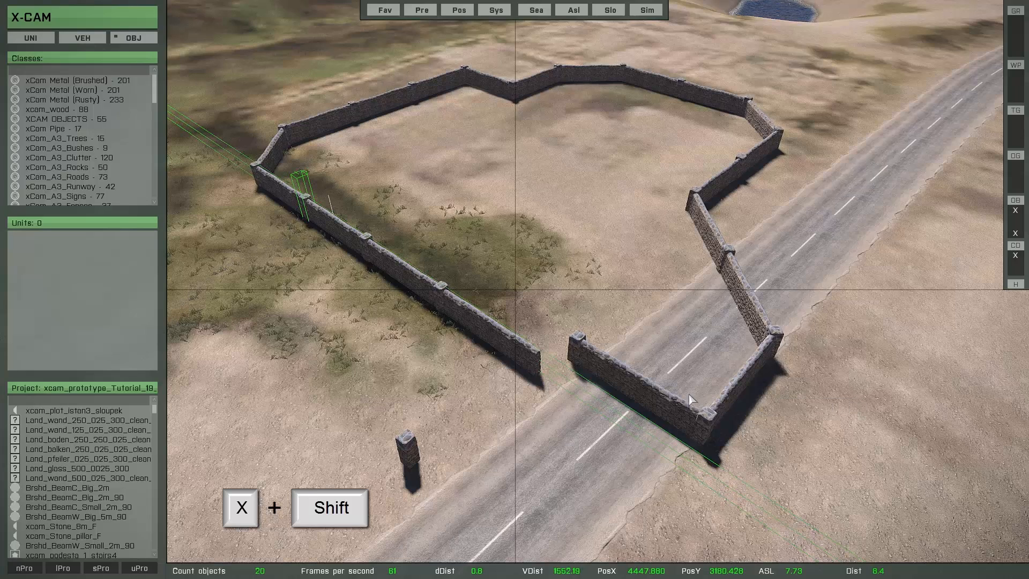
# Step: Select the freestanding concrete staircase xcam_podesta_1_stairs4 and show its object info
pyautogui.scroll(3, 554, 398)
pyautogui.press('w')
pyautogui.moveTo(554, 398); pyautogui.dragTo(659, 408, button='right')
pyautogui.press('w')
pyautogui.press('w')
pyautogui.press('w')
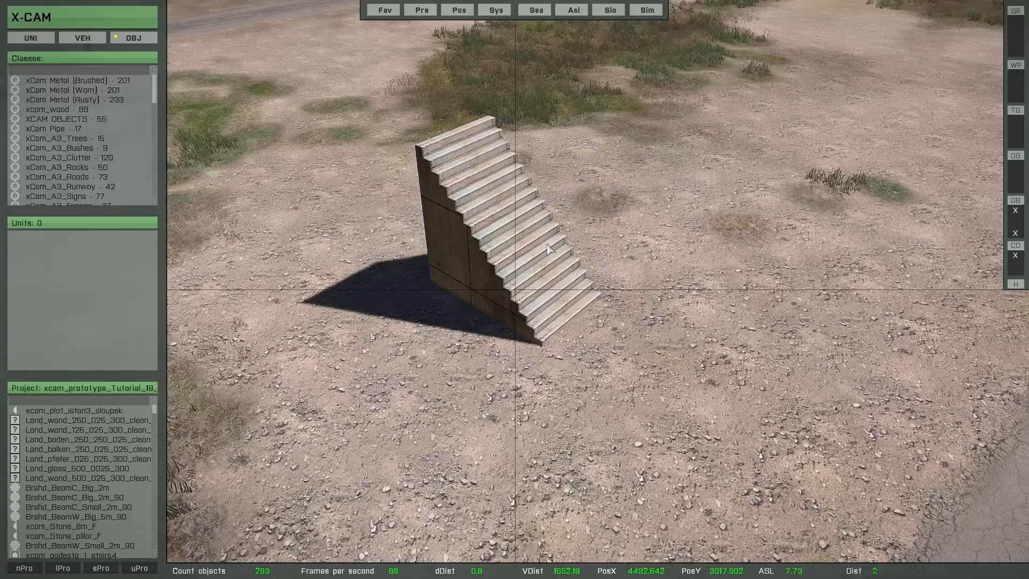
pyautogui.click(483, 229)
pyautogui.click(456, 12)
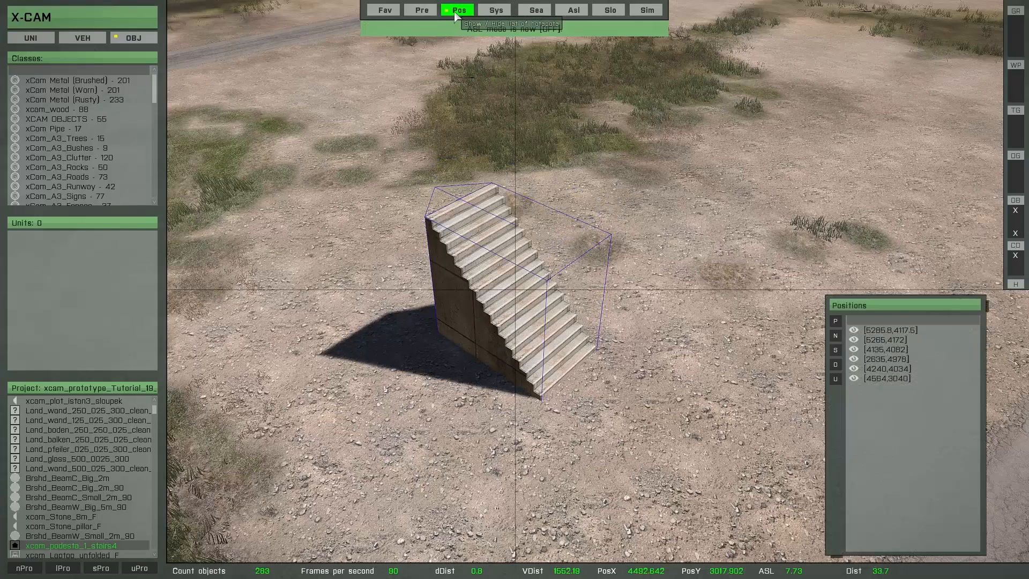
pyautogui.click(837, 324)
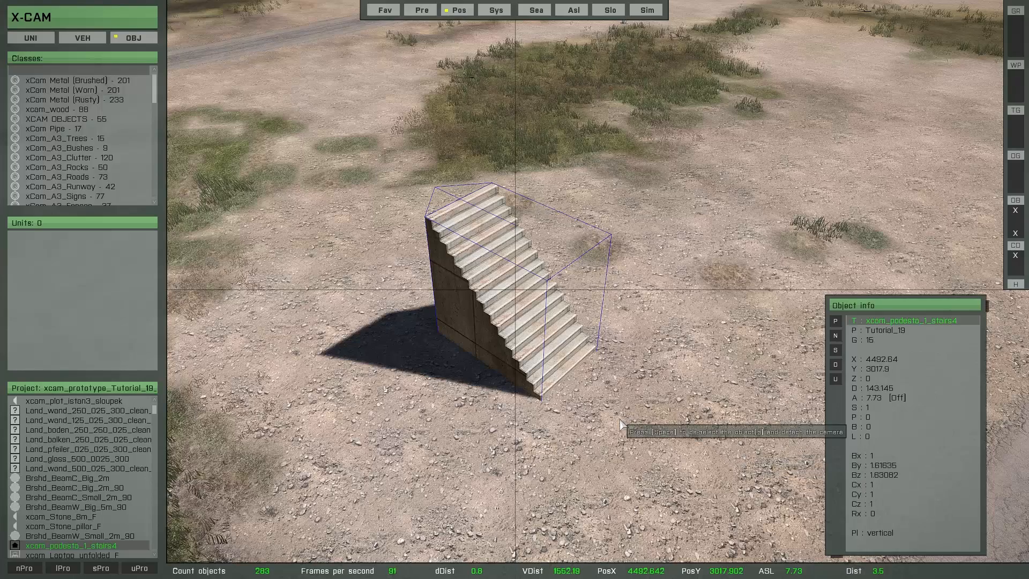
# Step: Reset all automatic copy offsets and set the Position Z offset to 3.2, using setting ranges of 1 and 0.1
pyautogui.press('super')
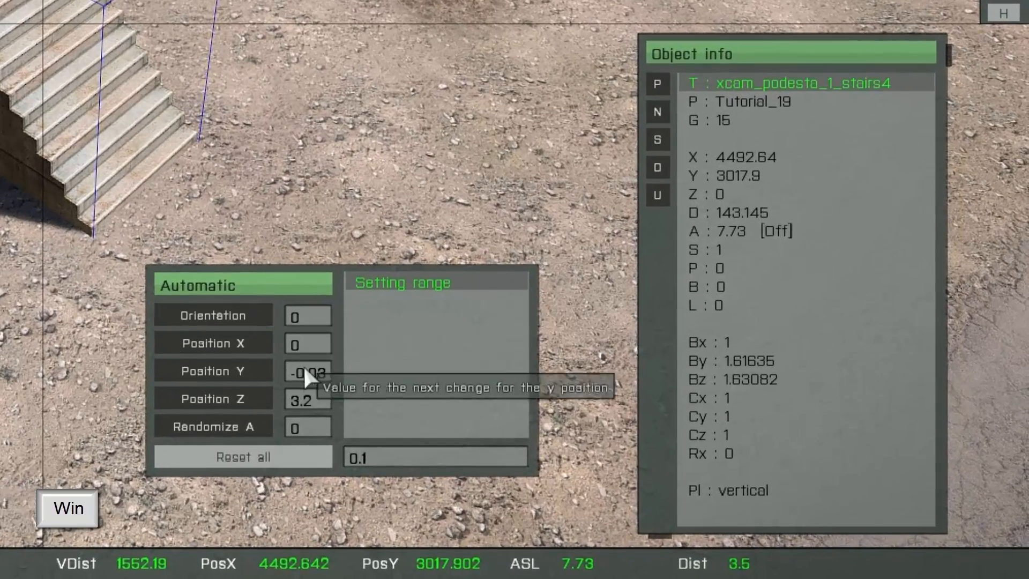
pyautogui.click(311, 457)
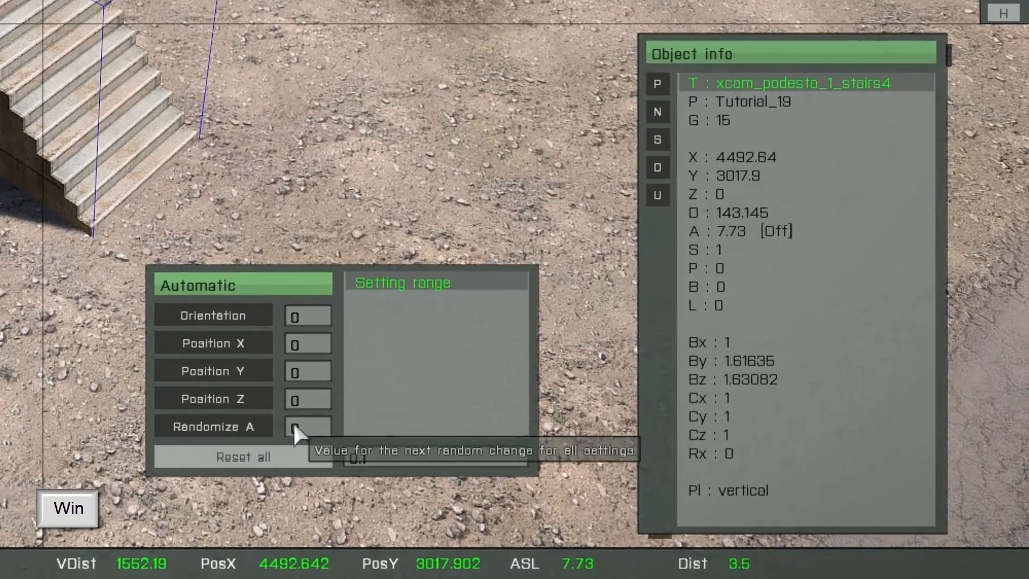
pyautogui.scroll(-1, 377, 466)
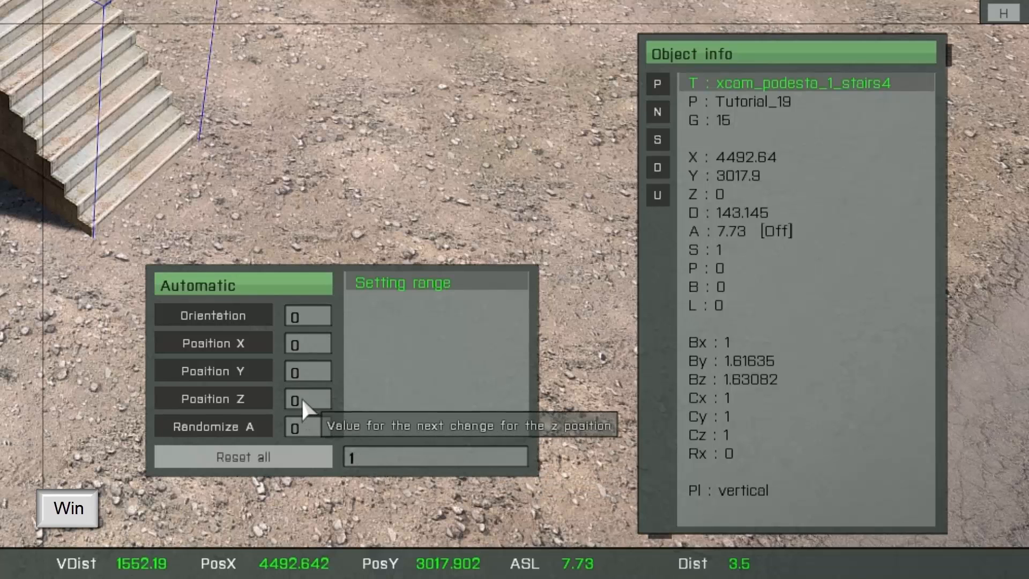
pyautogui.click(236, 391)
pyautogui.click(234, 392)
pyautogui.click(234, 394)
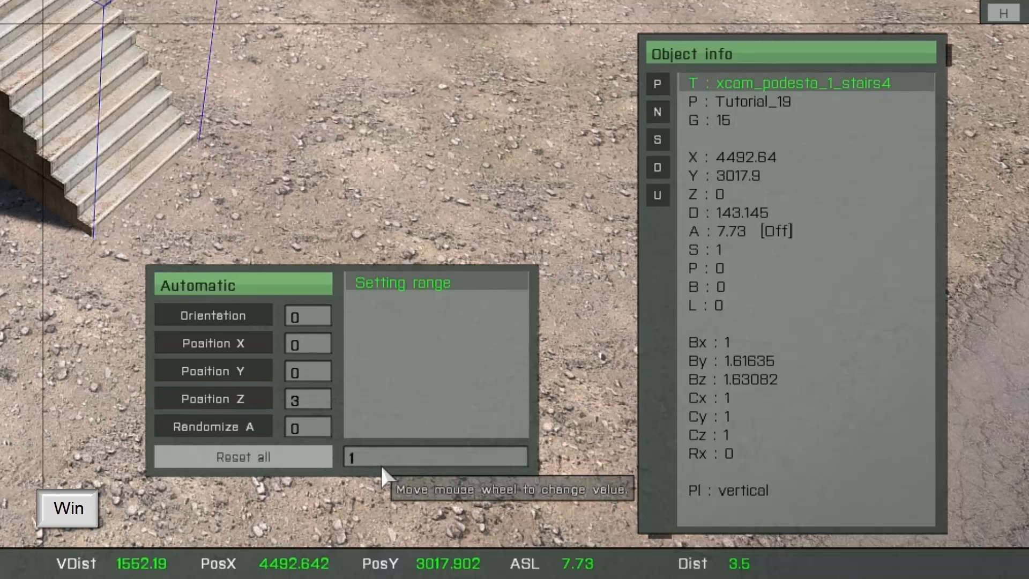
pyautogui.scroll(-1, 381, 464)
pyautogui.click(234, 396)
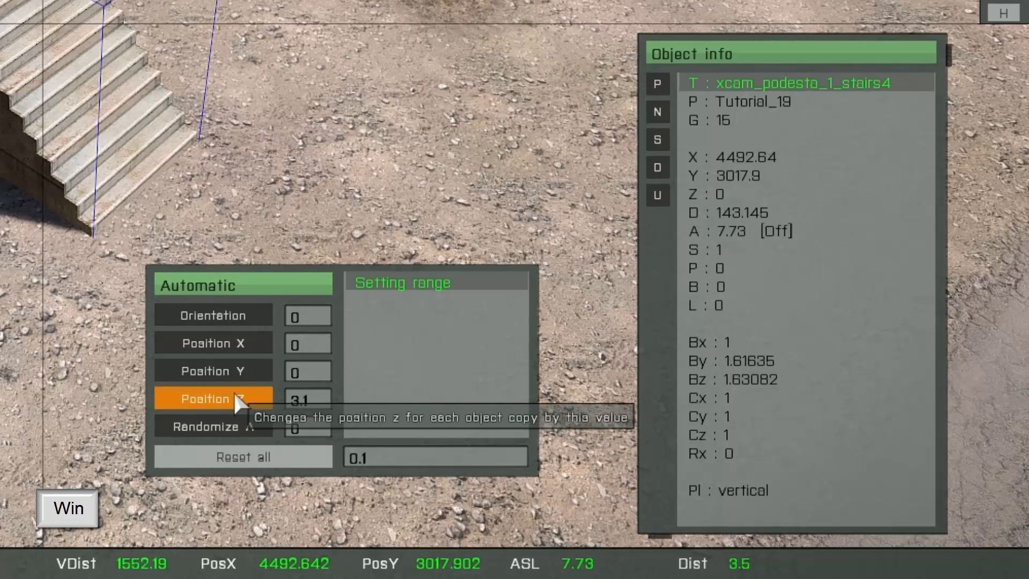
pyautogui.click(233, 390)
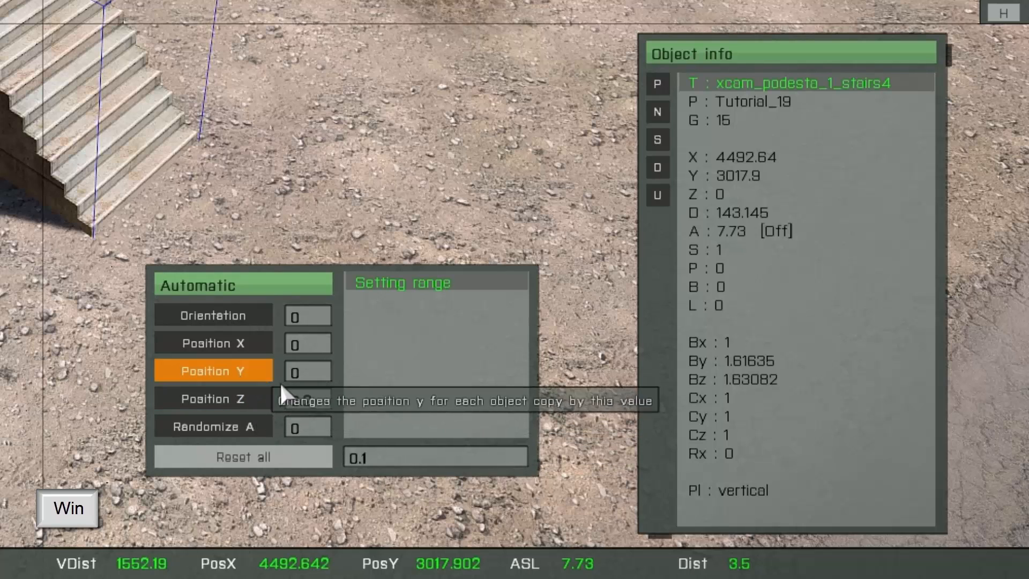
# Step: Change the setting range to 0.01, set the Position Y copy offset to -0.03, and close the automatic copy settings
pyautogui.scroll(-1, 384, 453)
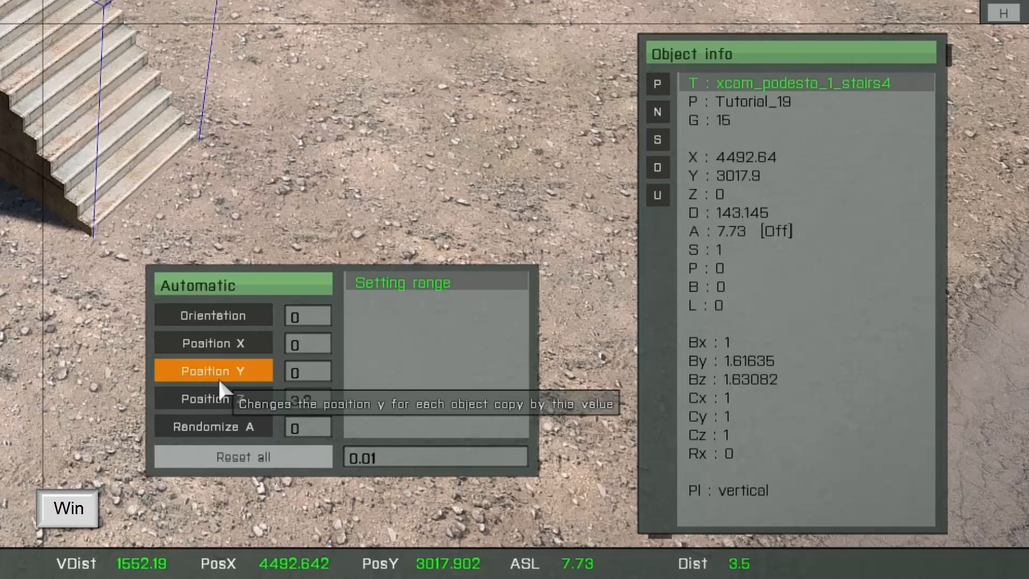
pyautogui.scroll(1, 217, 378)
pyautogui.scroll(-4, 218, 378)
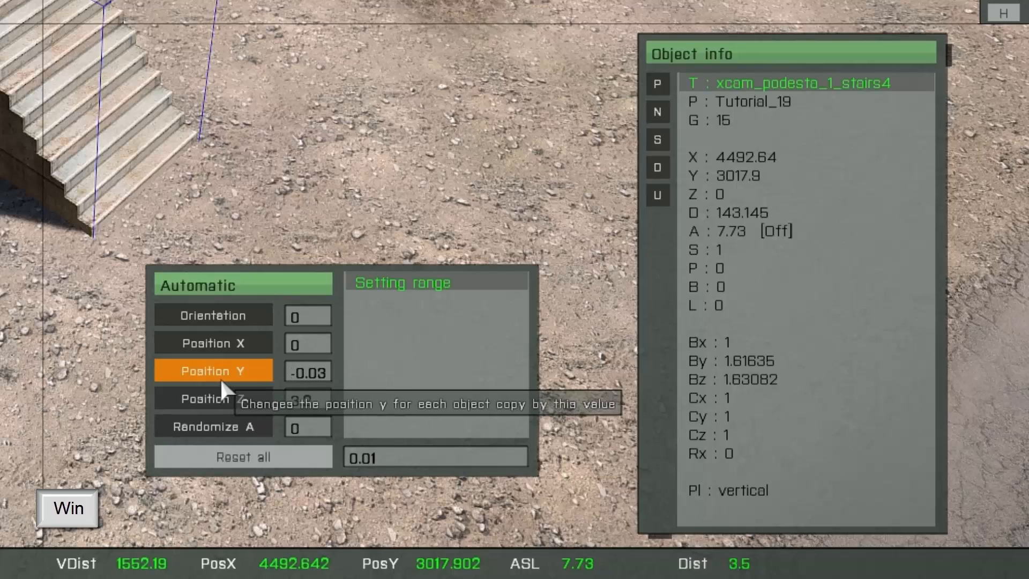
pyautogui.scroll(-1, 219, 378)
pyautogui.press('super')
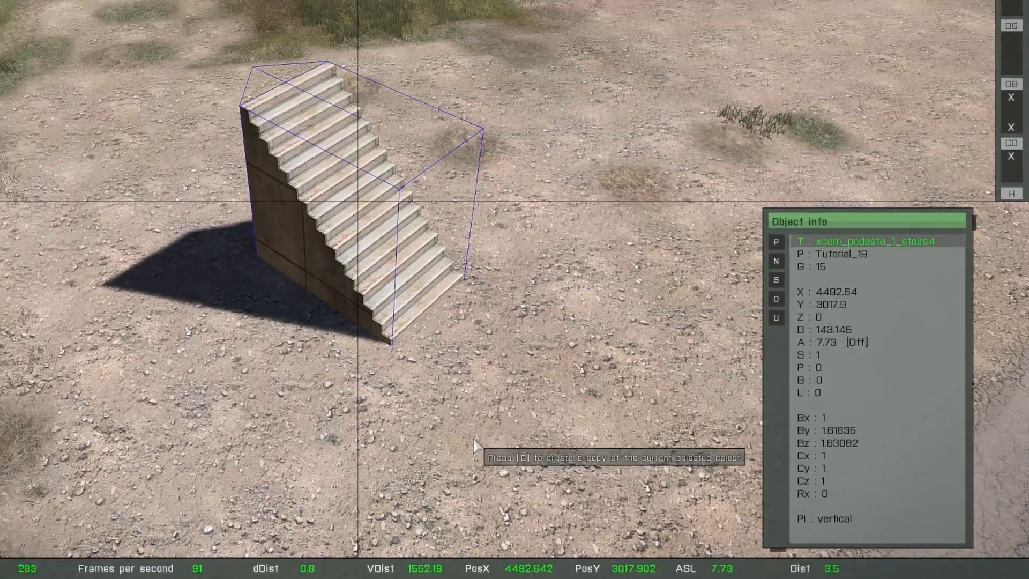
# Step: Copy the staircase with the automatic offsets so the new flight continues upward from the top of the first one
pyautogui.moveTo(172, 308); pyautogui.dragTo(136, 245, button='right')
pyautogui.press('Up')
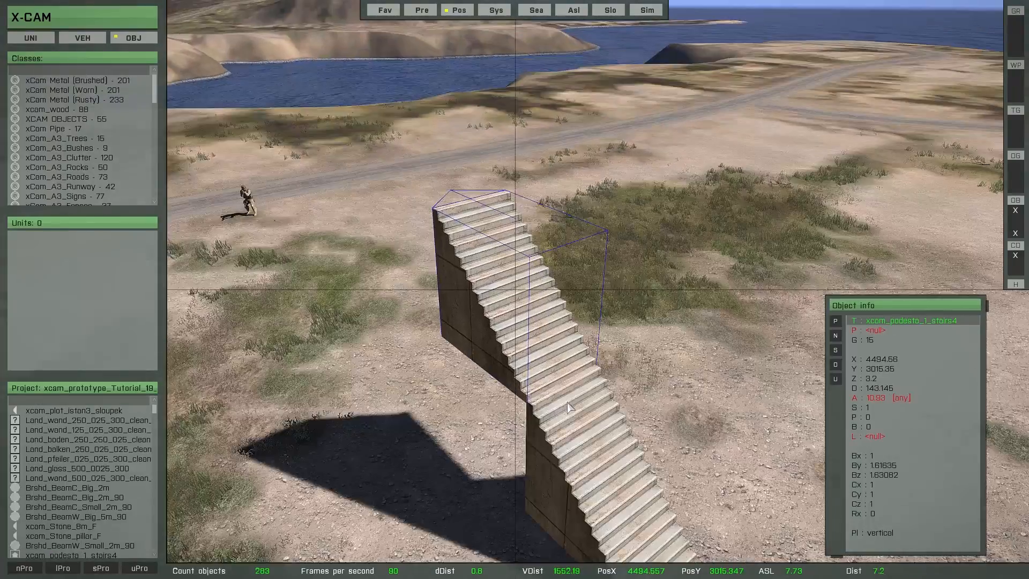
pyautogui.moveTo(565, 404); pyautogui.dragTo(485, 433, button='right')
pyautogui.click(643, 393)
pyautogui.press('s')
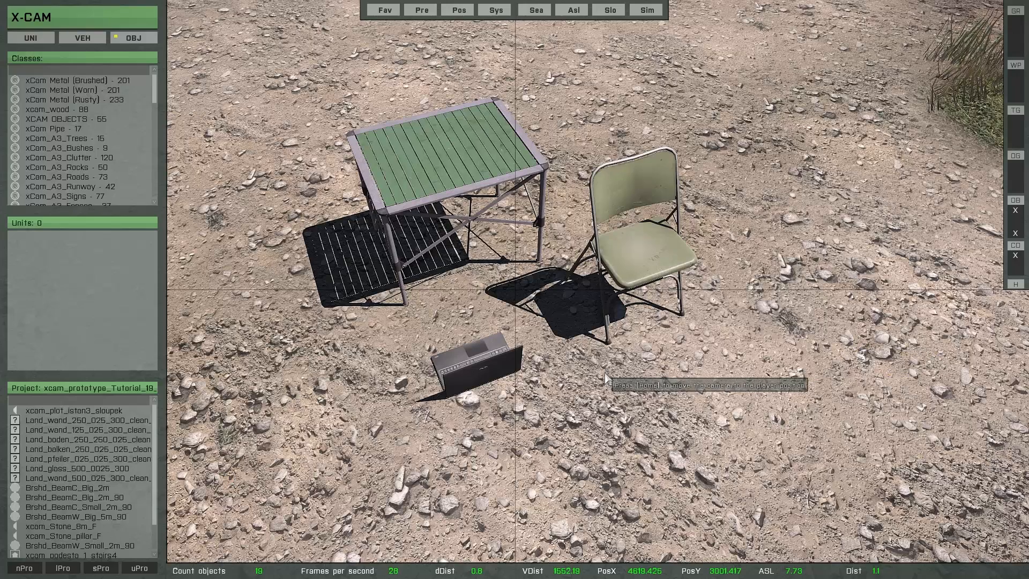
# Step: Select the small camping table and move it to open ground away from the chair and the laptop
pyautogui.scroll(-4, 606, 377)
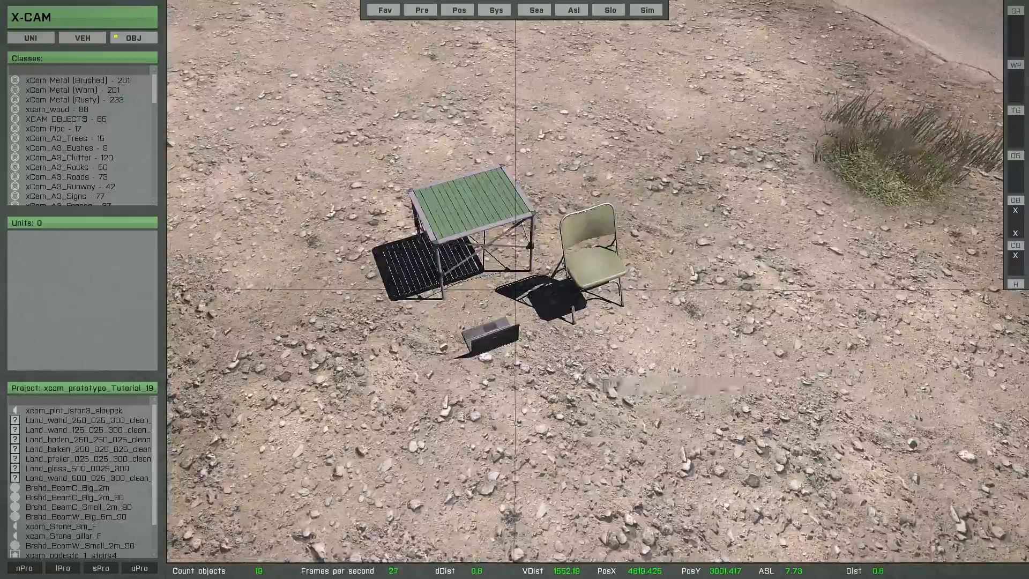
pyautogui.moveTo(606, 378); pyautogui.dragTo(512, 260, button='right')
pyautogui.click(477, 240)
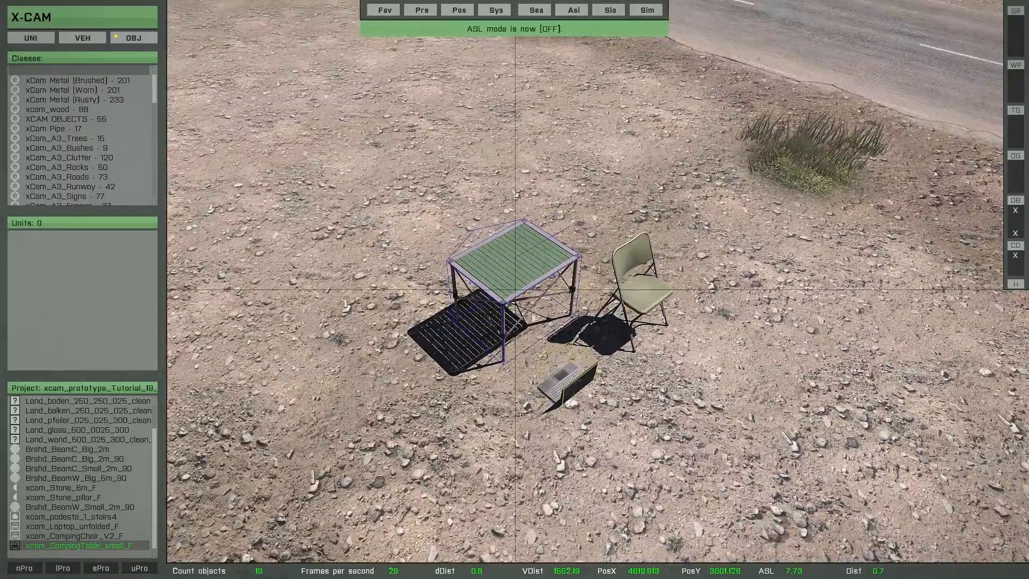
pyautogui.moveTo(512, 260); pyautogui.dragTo(567, 371)
pyautogui.moveTo(567, 371); pyautogui.dragTo(606, 327, button='right')
pyautogui.keyDown('shift'); pyautogui.moveTo(514, 289); pyautogui.dragTo(424, 348); pyautogui.keyUp('shift')
pyautogui.moveTo(423, 348); pyautogui.dragTo(518, 353, button='right')
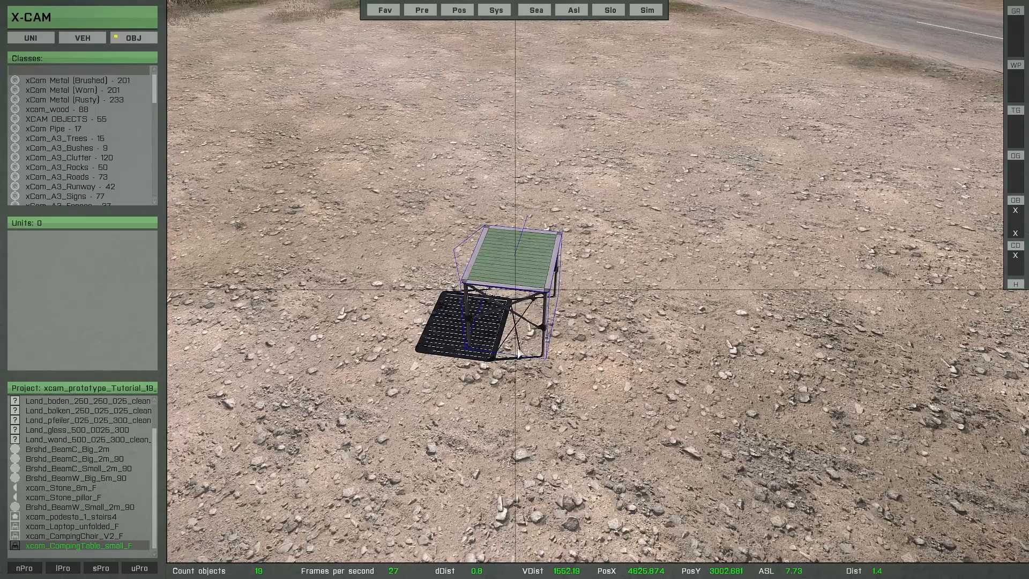
# Step: Set the automatic Orientation offset to 24 and copy the camping table repeatedly to form a nearly closed ring of tables
pyautogui.rightClick(547, 368)
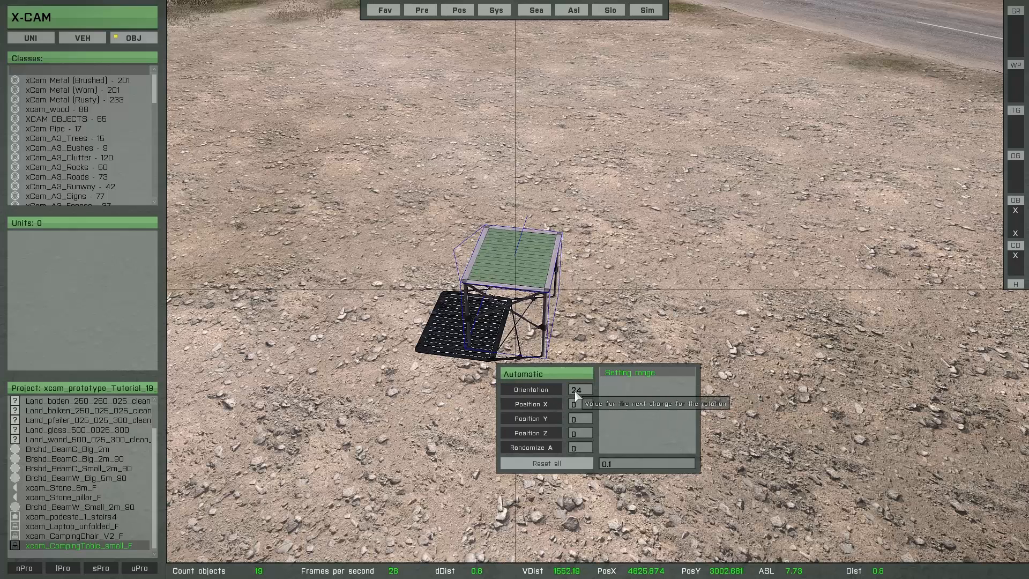
pyautogui.press('c')
pyautogui.press('c')
pyautogui.press('c')
pyautogui.press('c')
pyautogui.press('c')
pyautogui.press('c')
pyautogui.press('c')
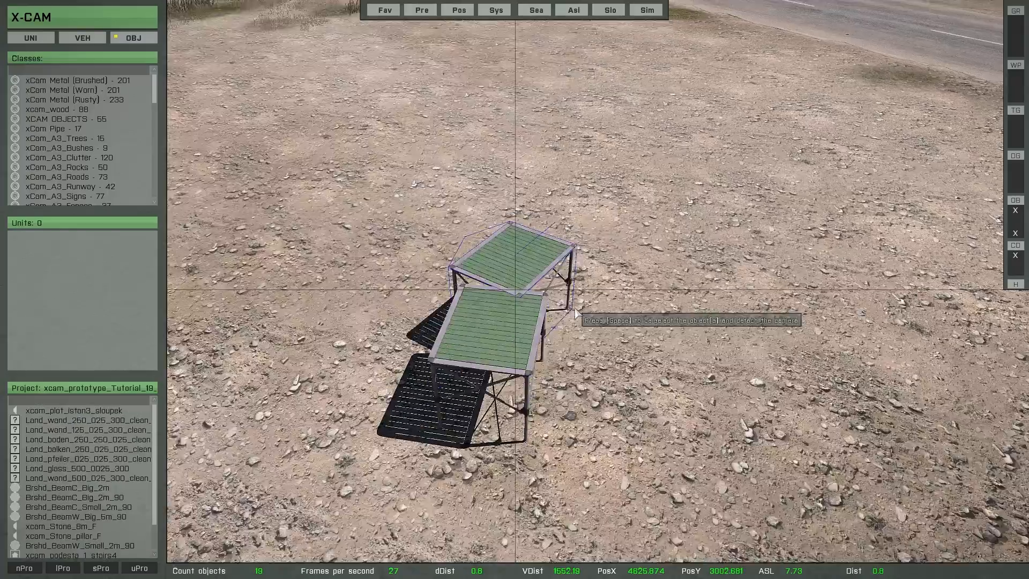
pyautogui.press('c')
pyautogui.press('c')
pyautogui.press('c')
pyautogui.press('c')
pyautogui.press('c')
pyautogui.press('c')
pyautogui.press('c')
pyautogui.press('c')
pyautogui.press('c')
pyautogui.press('c')
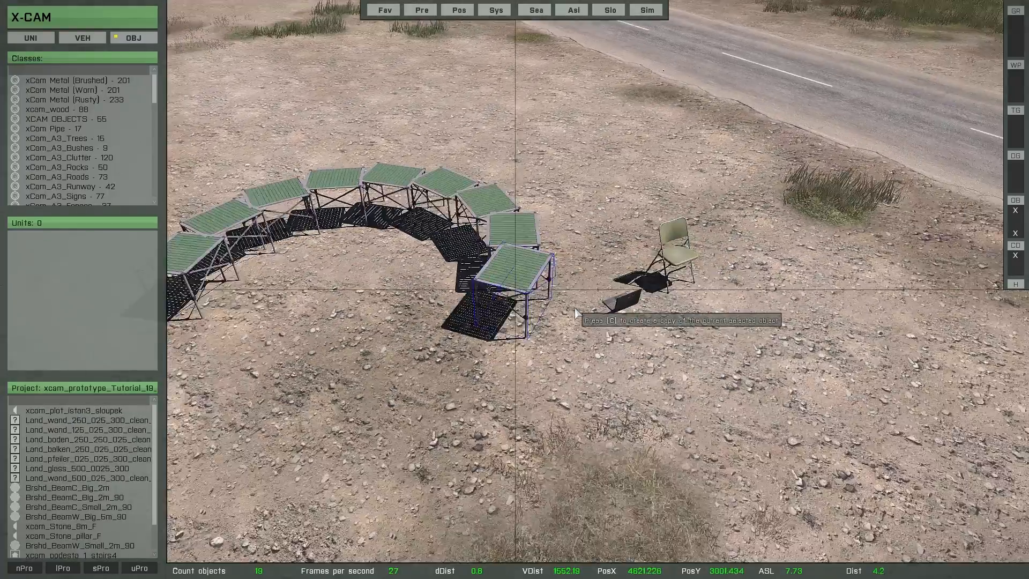
pyautogui.press('c')
pyautogui.press('c')
pyautogui.press('c')
pyautogui.press('c')
pyautogui.press('c')
pyautogui.press('c')
pyautogui.press('c')
pyautogui.press('c')
pyautogui.press('c')
pyautogui.press('c')
pyautogui.press('c')
pyautogui.press('c')
pyautogui.press('c')
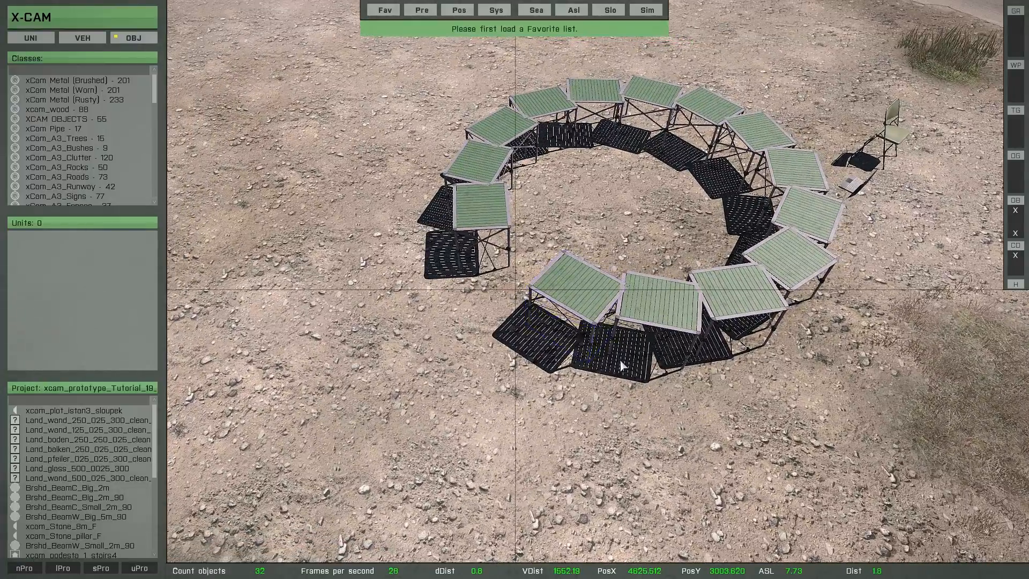
# Step: Select all camping tables of the ring as one group
pyautogui.press('d')
pyautogui.moveTo(620, 365); pyautogui.dragTo(599, 357, button='right')
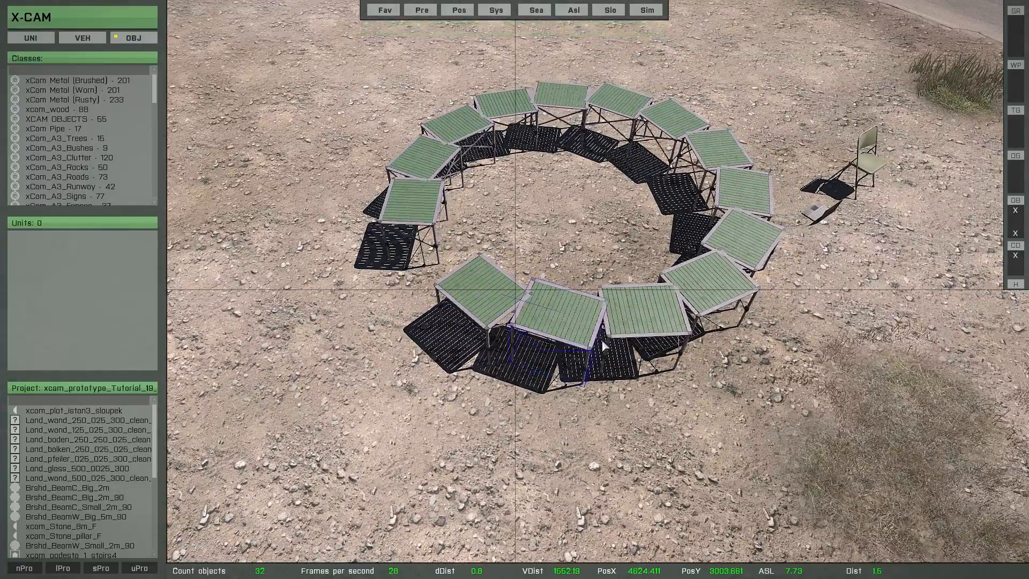
pyautogui.scroll(-5, 599, 329)
pyautogui.moveTo(411, 115); pyautogui.dragTo(680, 402)
pyautogui.scroll(5, 620, 359)
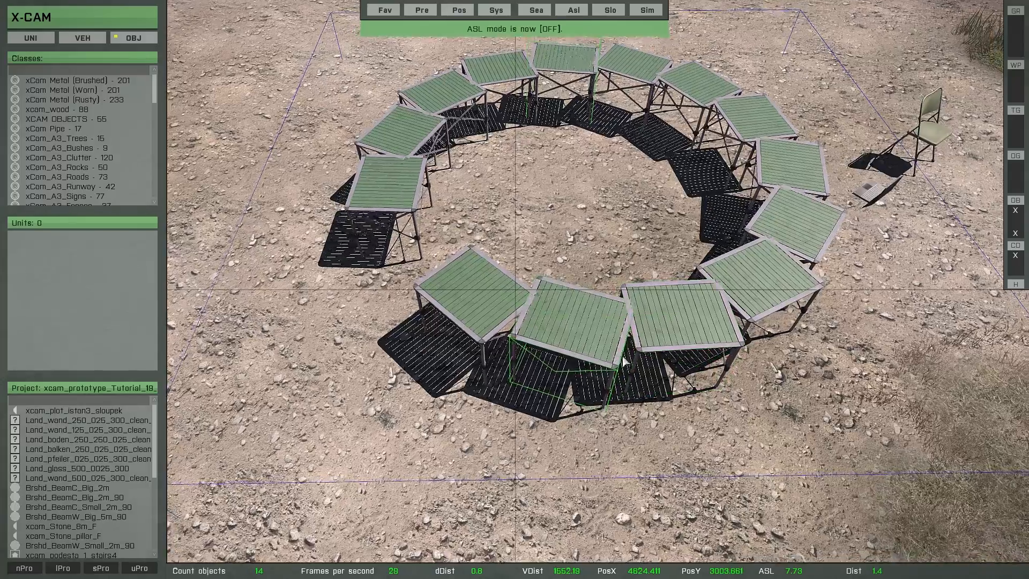
pyautogui.press('a')
pyautogui.moveTo(624, 358); pyautogui.dragTo(627, 363, button='right')
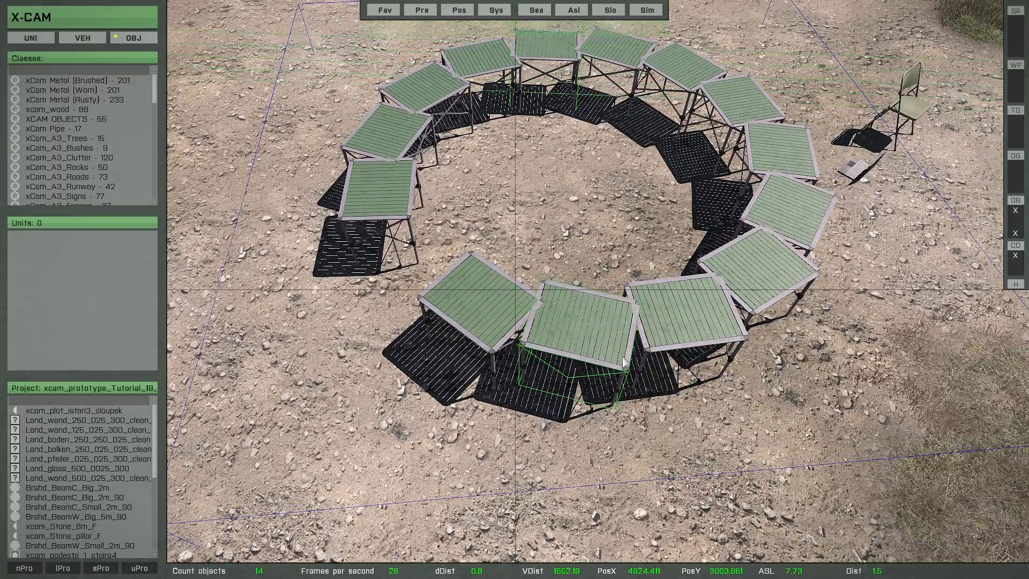
# Step: Shift the grouped tables along their own X axis, and move them outward along their Y axis to widen the ring
pyautogui.press('x')
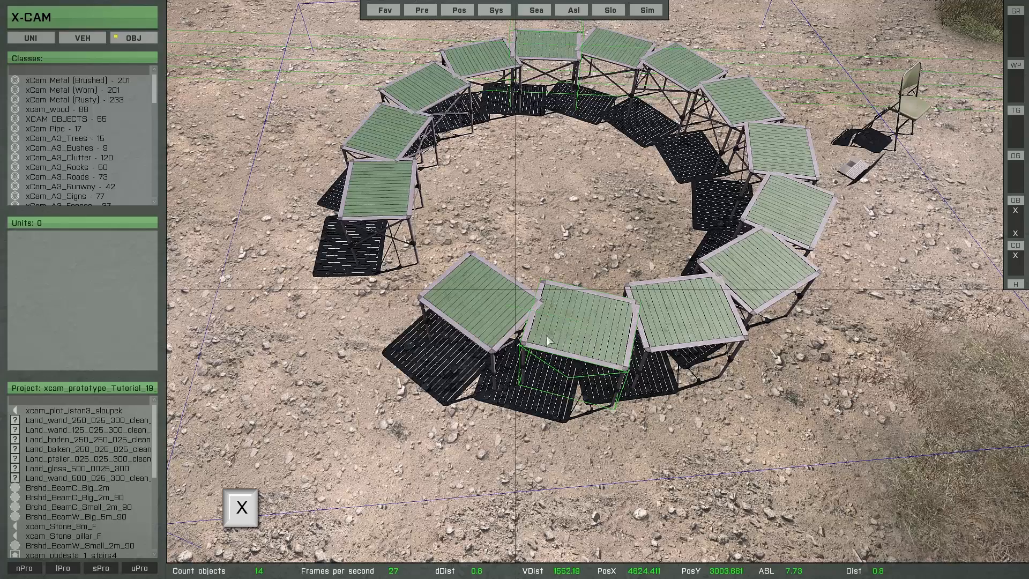
pyautogui.keyDown('shift'); pyautogui.moveTo(547, 336); pyautogui.dragTo(538, 364); pyautogui.keyUp('shift')
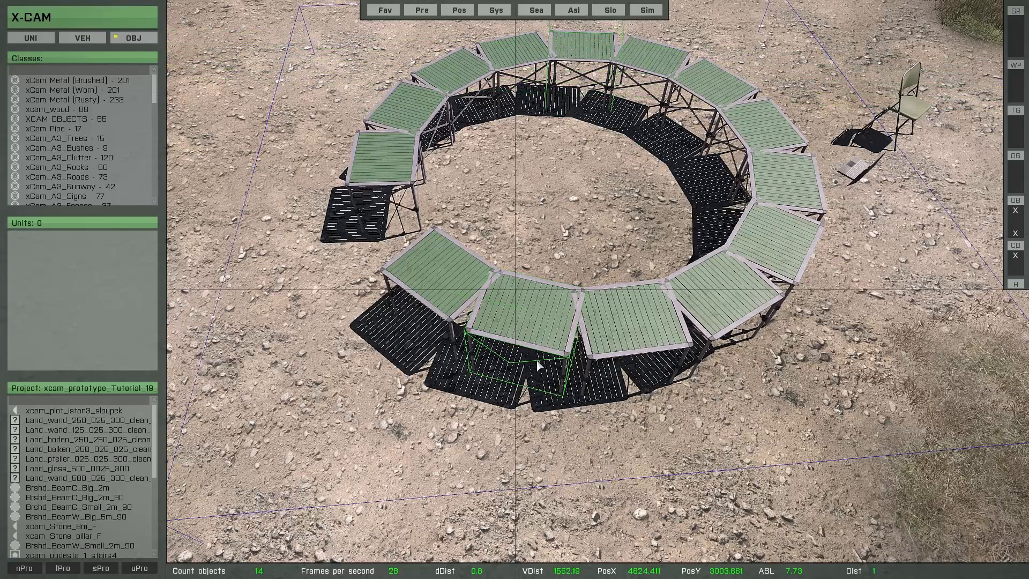
pyautogui.press('y')
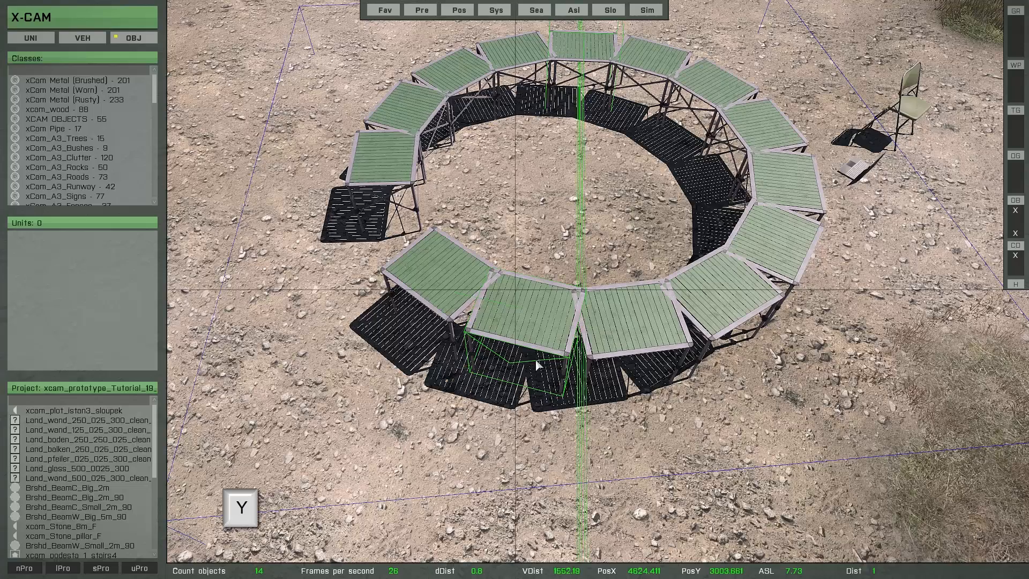
pyautogui.keyDown('shift'); pyautogui.moveTo(539, 361); pyautogui.dragTo(528, 127); pyautogui.keyUp('shift')
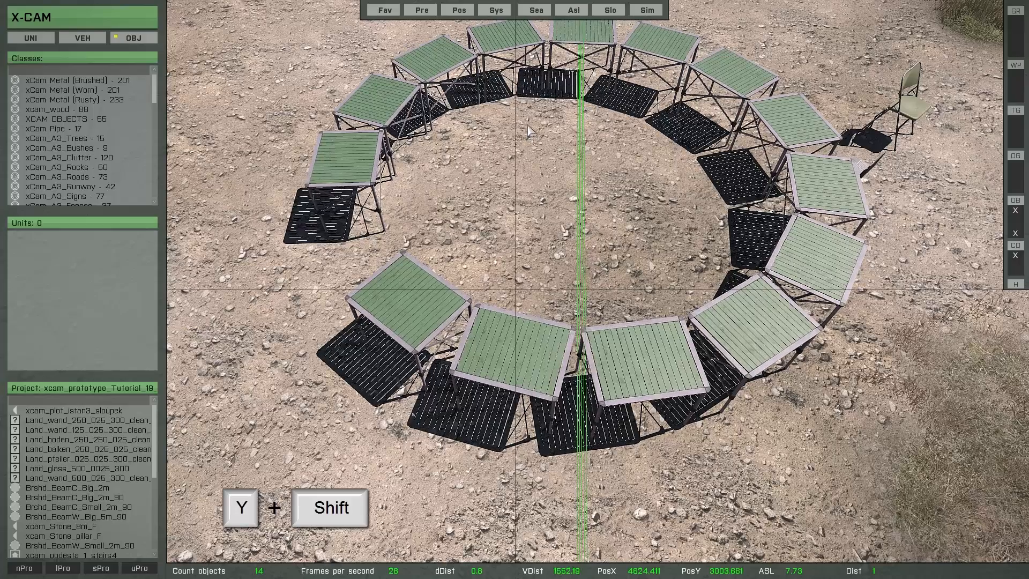
# Step: Place a copy of the camping chair at each selected table and move the chairs along their Y axis to the outside of the ring
pyautogui.moveTo(578, 345); pyautogui.dragTo(600, 374, button='right')
pyautogui.hotkey('ctrl', 'c')
pyautogui.press('Return')
pyautogui.press('d')
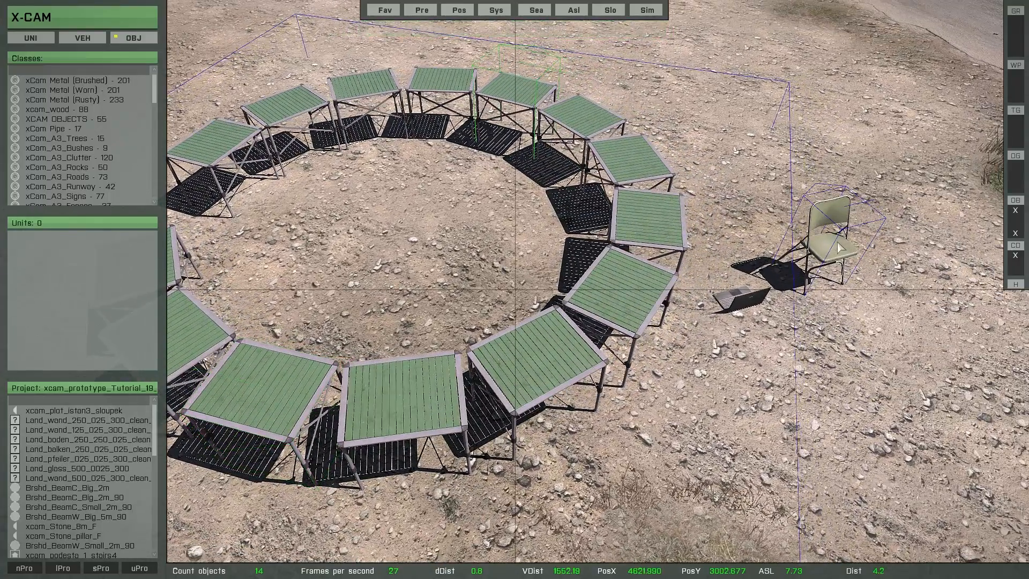
pyautogui.hotkey('ctrl', 'v')
pyautogui.press('d')
pyautogui.moveTo(838, 249); pyautogui.dragTo(765, 277, button='right')
pyautogui.press('a')
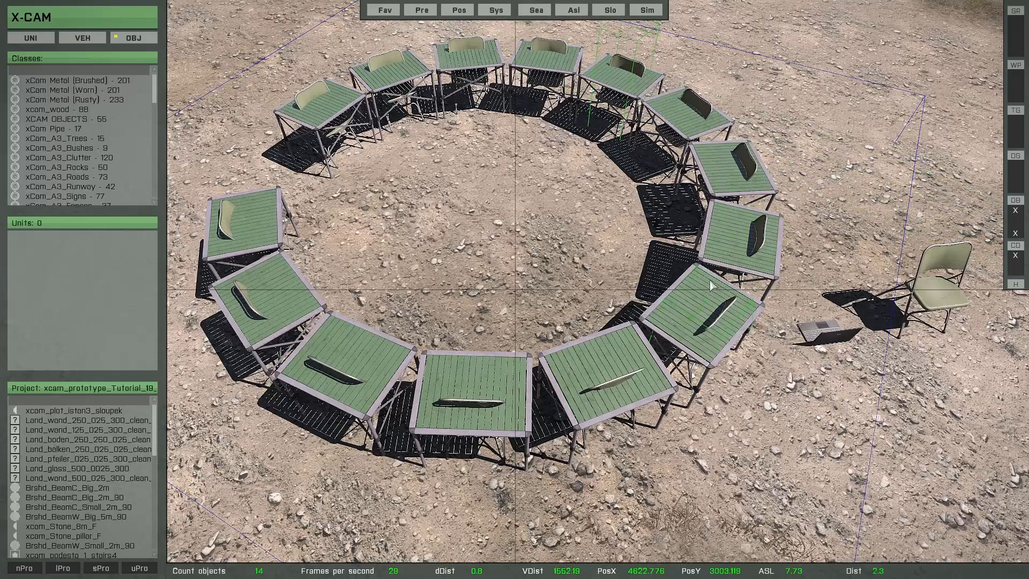
pyautogui.hotkey('shift', 'y')
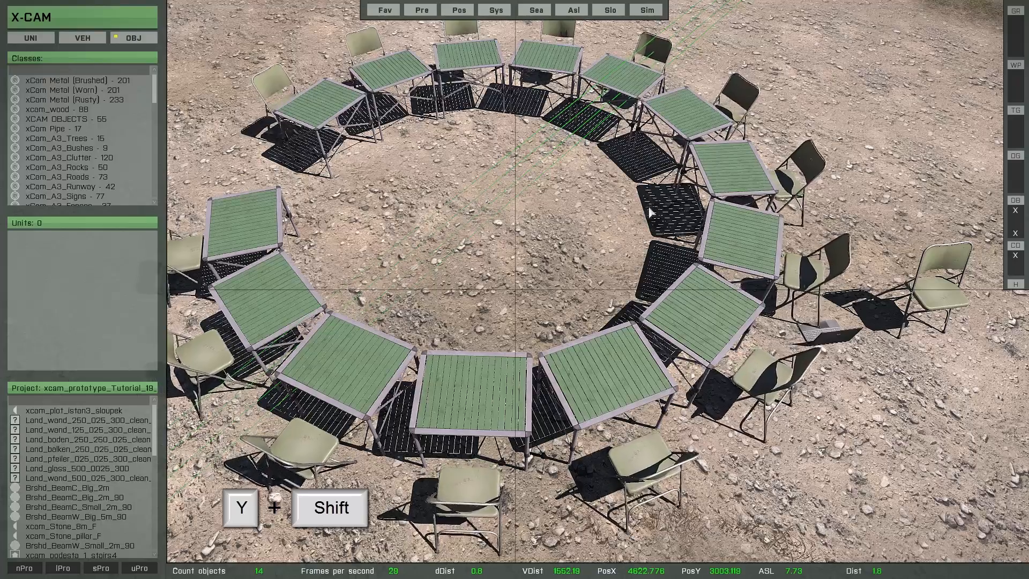
# Step: Randomize the orientation of the grouped camping chairs around the ring with a value of 5
pyautogui.moveTo(683, 325); pyautogui.dragTo(651, 332, button='right')
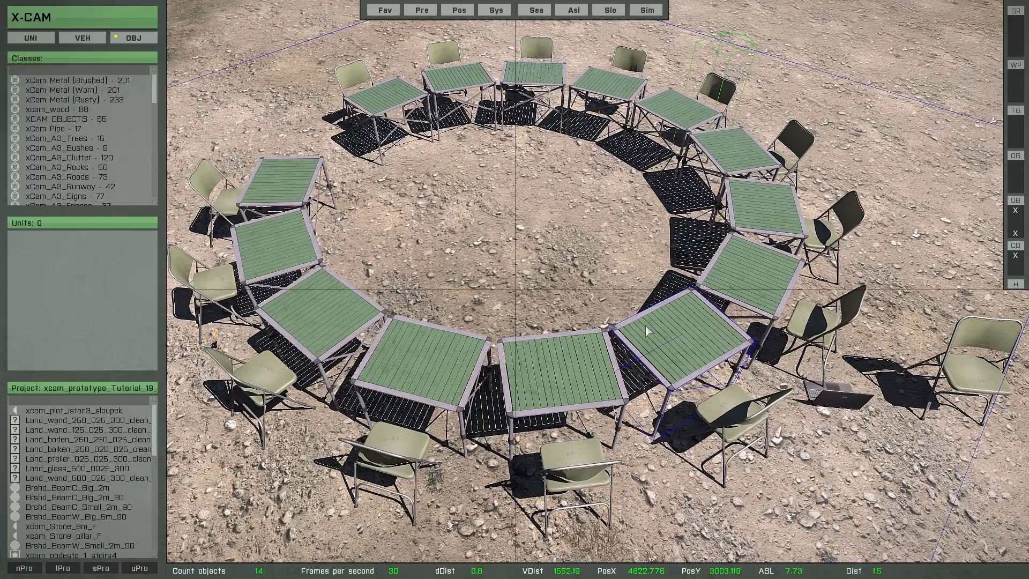
pyautogui.press('super')
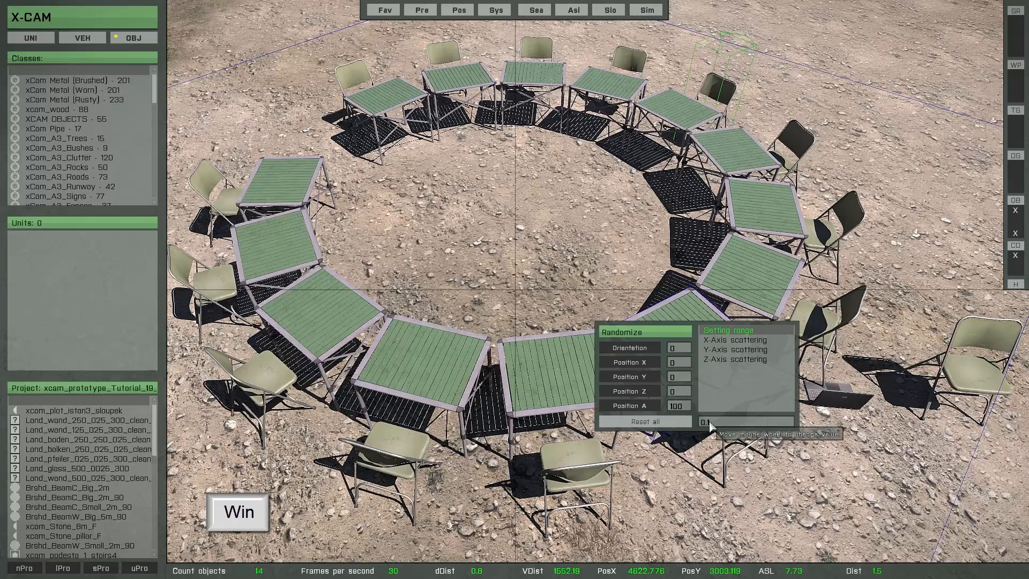
pyautogui.scroll(2, 639, 354)
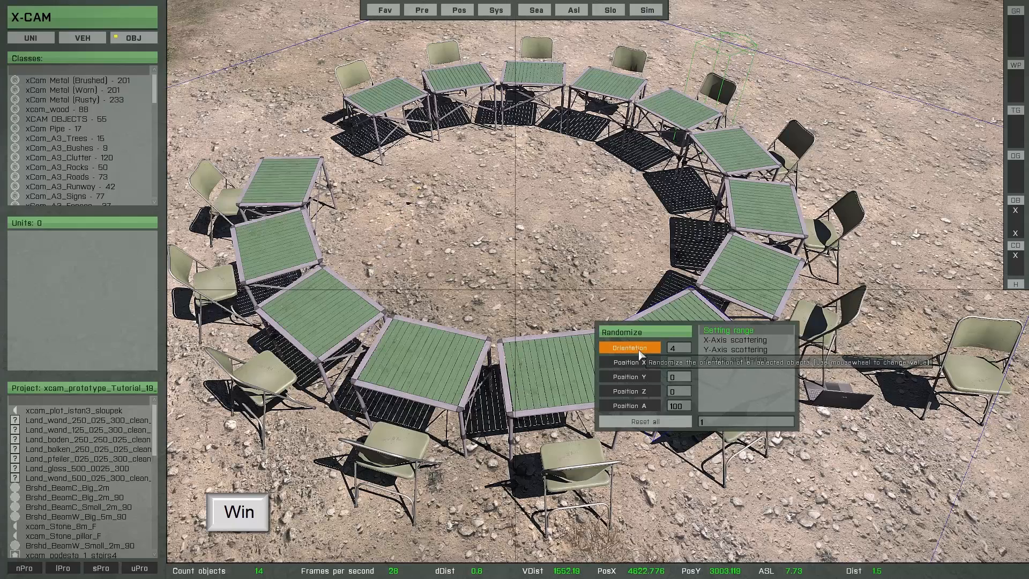
pyautogui.click(639, 353)
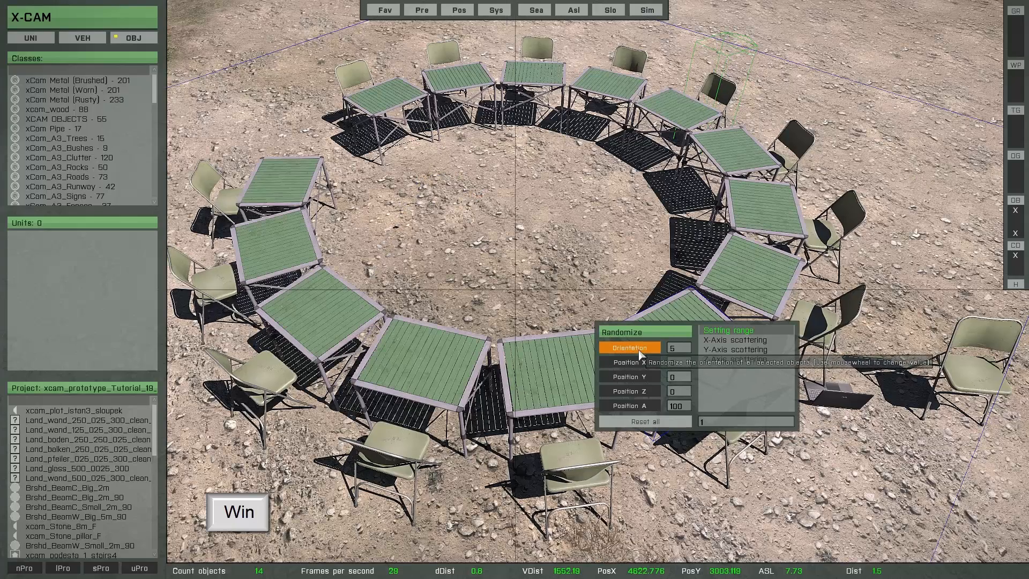
pyautogui.click(640, 354)
pyautogui.click(639, 353)
pyautogui.click(639, 354)
pyautogui.click(639, 353)
pyautogui.click(639, 354)
pyautogui.click(640, 354)
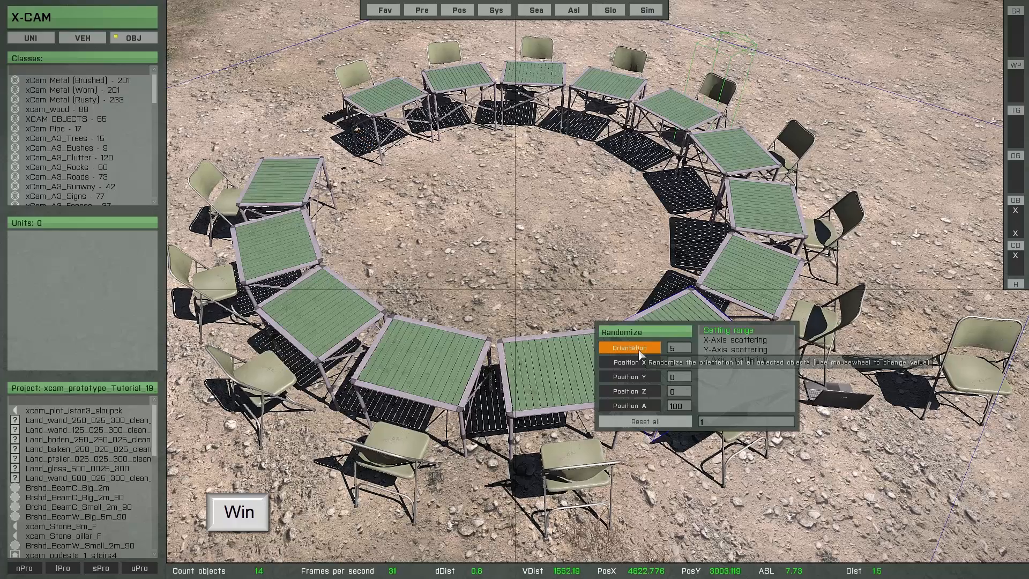
# Step: Raise the Randomize Orientation value to 10 and randomize the chairs' orientation repeatedly
pyautogui.click(640, 353)
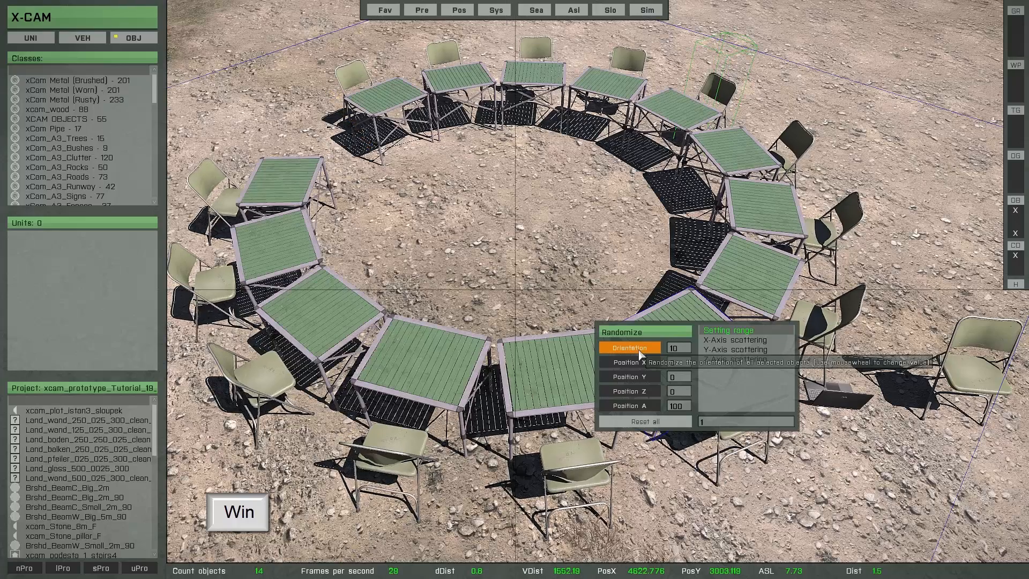
pyautogui.click(639, 353)
pyautogui.click(640, 353)
pyautogui.click(639, 354)
pyautogui.click(640, 353)
pyautogui.click(639, 354)
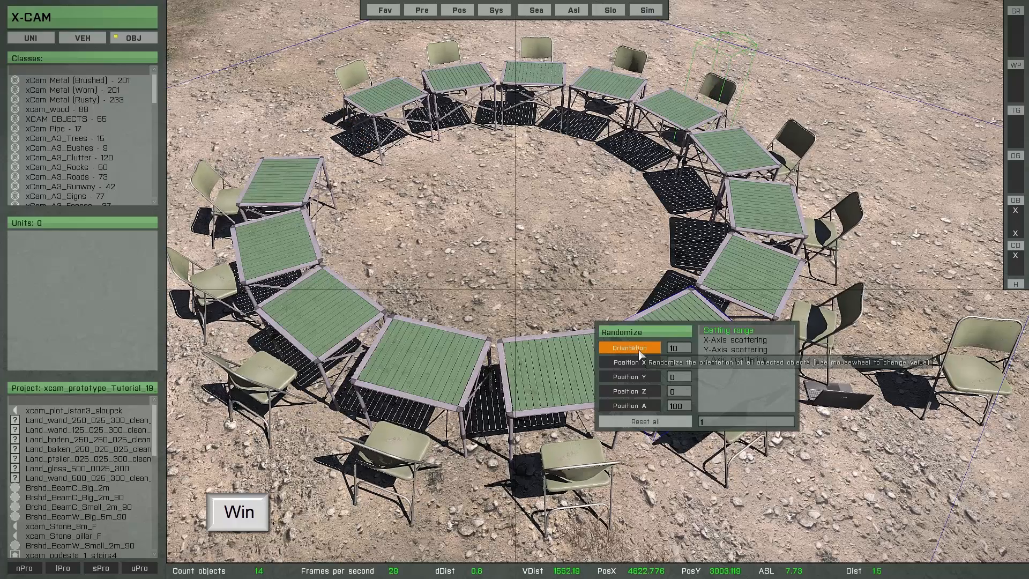
pyautogui.click(604, 361)
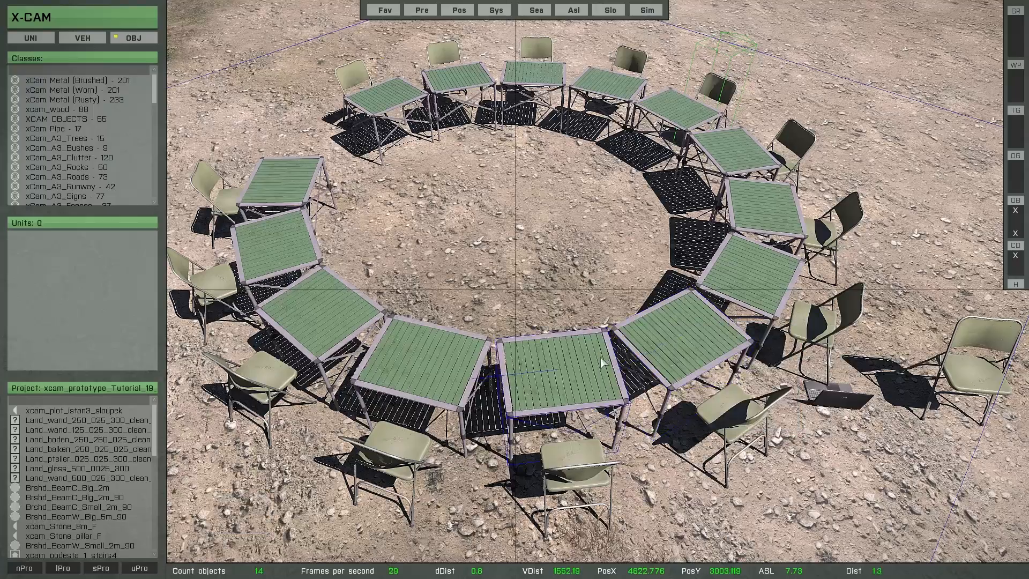
# Step: Select all camping tables of the ring as one group and copy the selection
pyautogui.moveTo(606, 373); pyautogui.dragTo(622, 390, button='right')
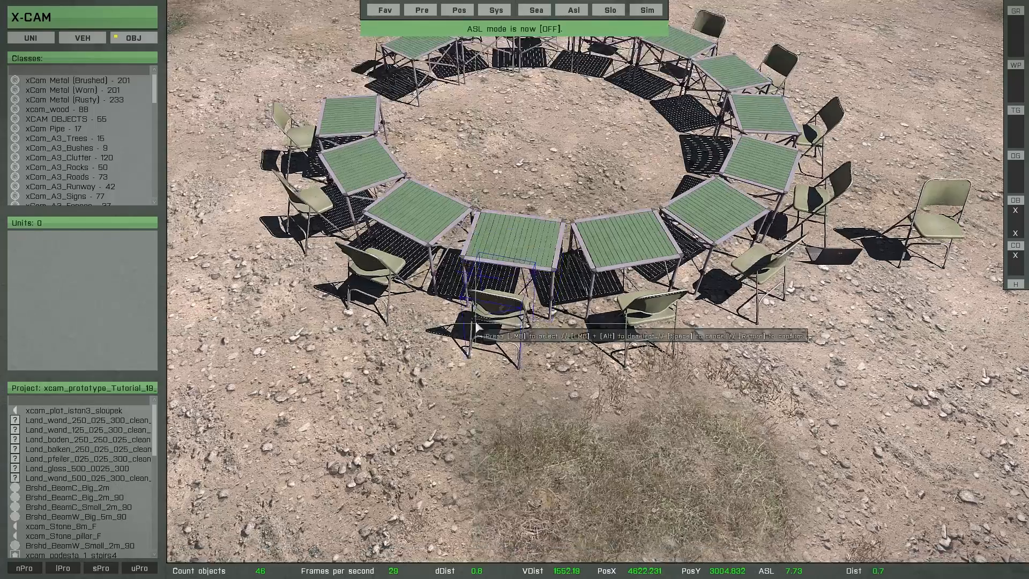
pyautogui.scroll(-3, 476, 323)
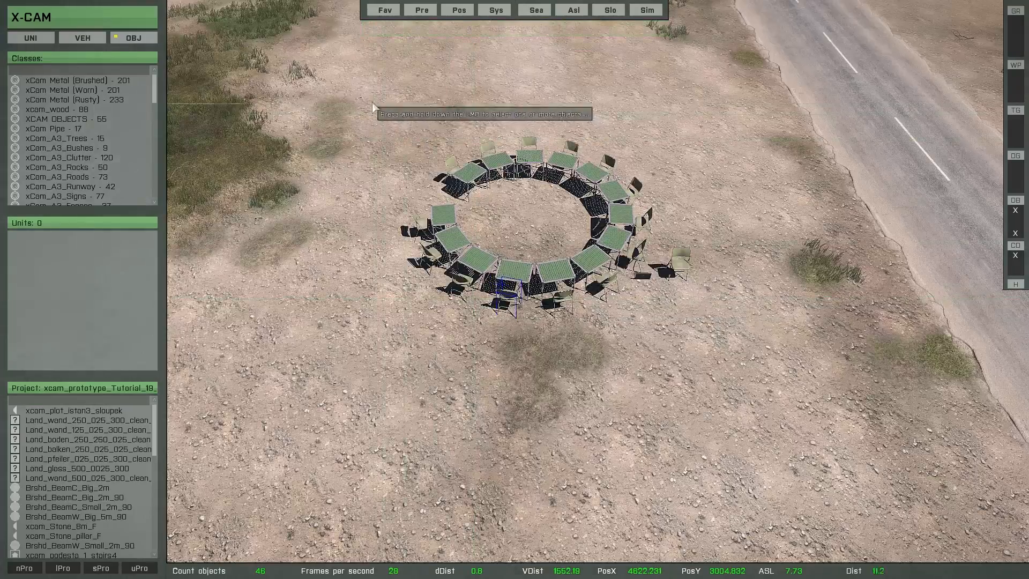
pyautogui.moveTo(376, 105); pyautogui.dragTo(656, 351)
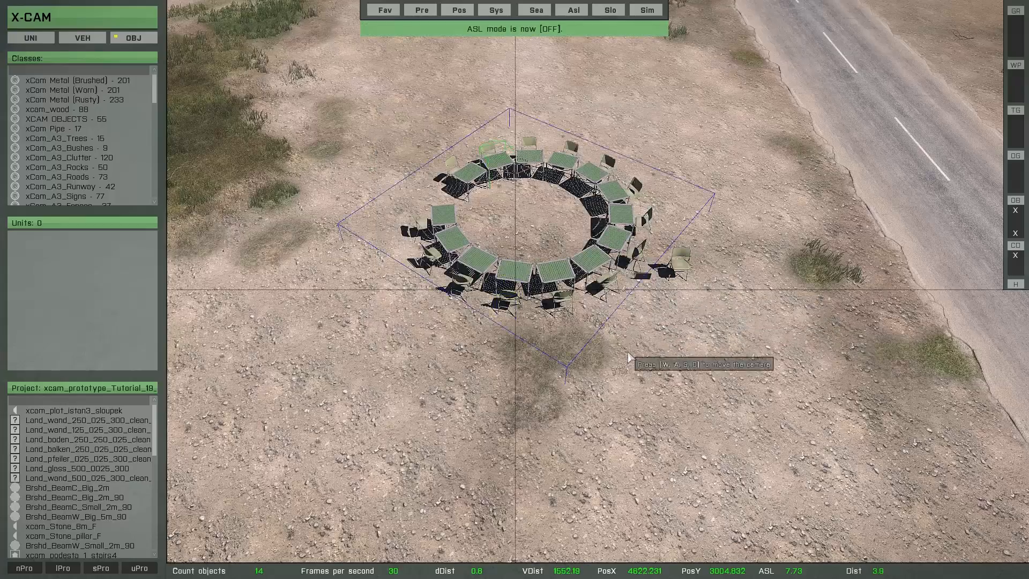
pyautogui.scroll(3, 629, 358)
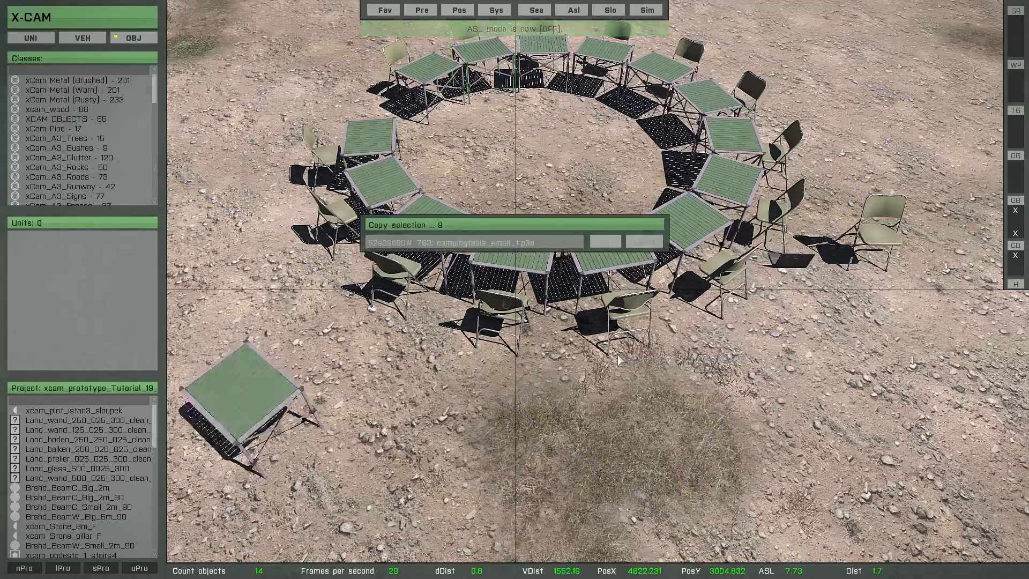
pyautogui.press('d')
pyautogui.moveTo(628, 359); pyautogui.dragTo(486, 328, button='right')
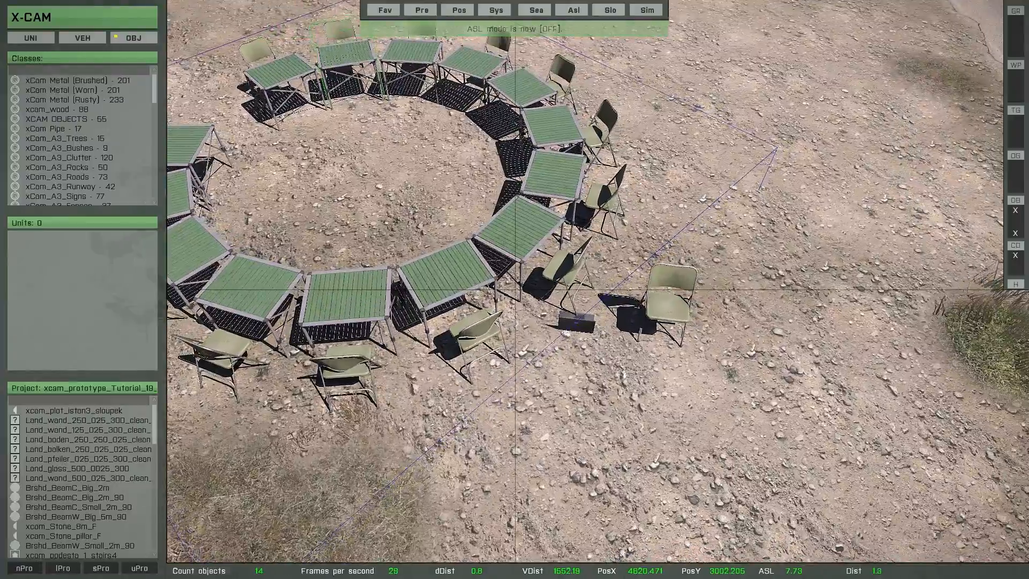
# Step: Place a copy of the unfolded laptop at each selected table and raise the laptops onto the tabletops
pyautogui.scroll(3, 586, 354)
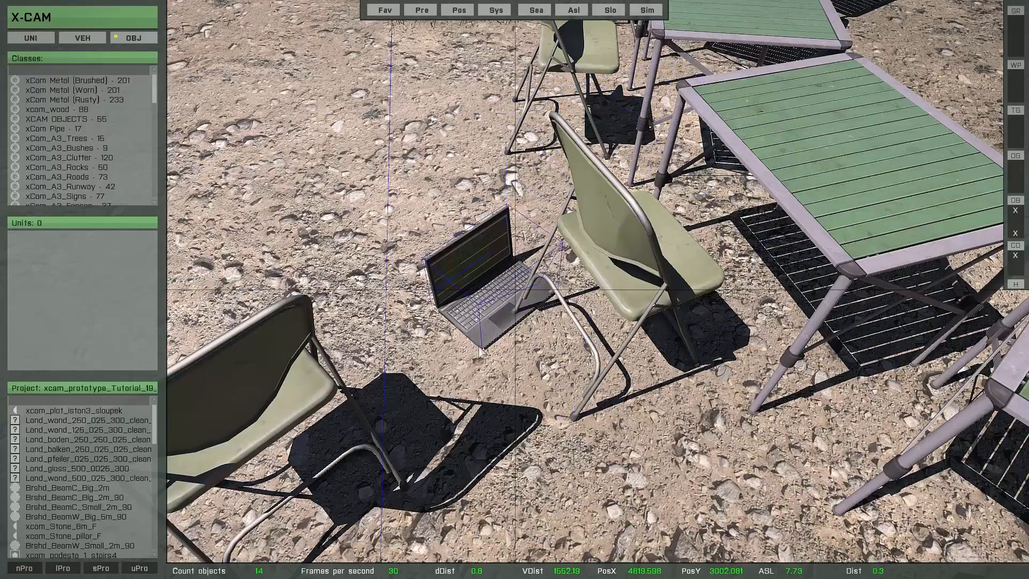
pyautogui.hotkey('ctrl', 'v')
pyautogui.press('s')
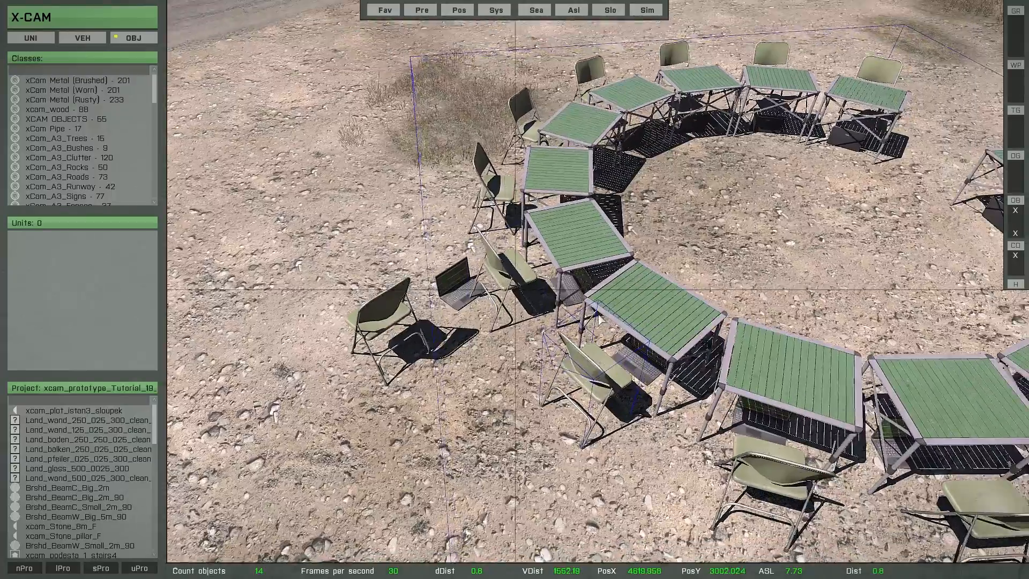
pyautogui.press('w')
pyautogui.moveTo(586, 352)
pyautogui.mouseDown(button='right')
pyautogui.moveTo(517, 322)
pyautogui.moveTo(656, 276)
pyautogui.moveTo(570, 344)
pyautogui.moveTo(586, 364)
pyautogui.mouseUp(button='right')
pyautogui.press('s')
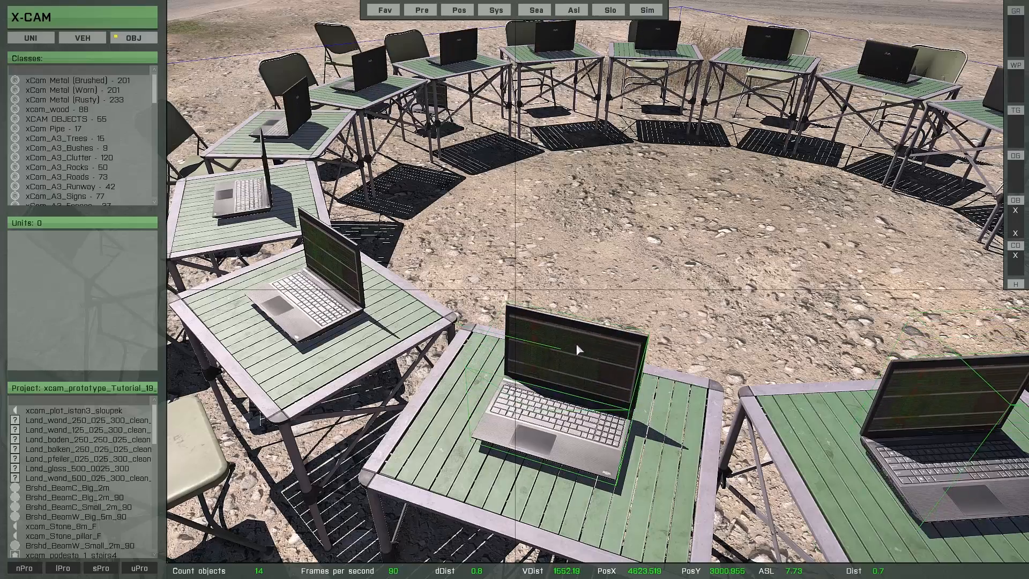
# Step: Examine how the laptops sit on the tables from tabletop height and from above around the ring
pyautogui.moveTo(590, 365); pyautogui.dragTo(580, 306, button='right')
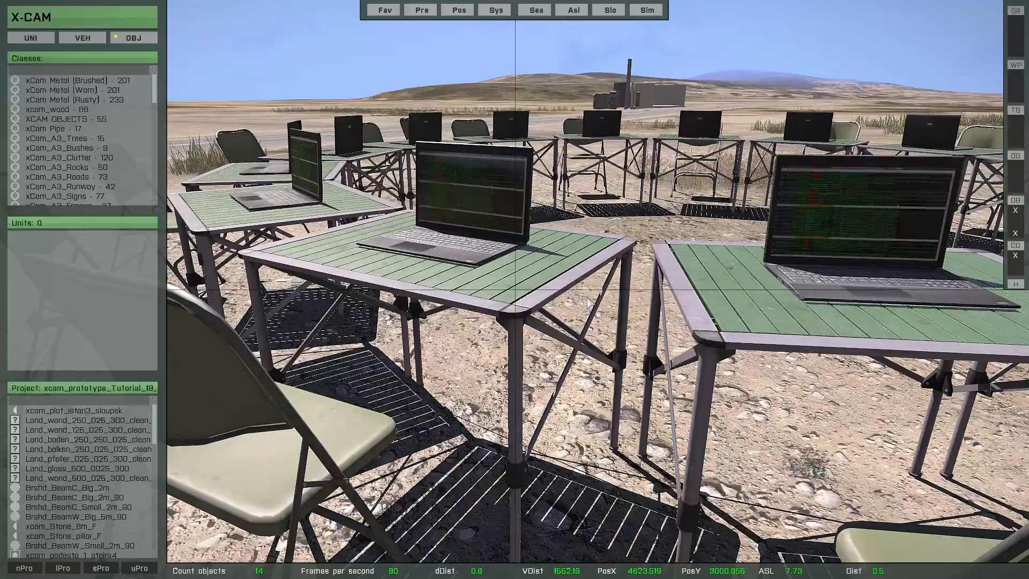
pyautogui.press('s')
pyautogui.press('q')
pyautogui.moveTo(582, 300); pyautogui.dragTo(638, 406, button='right')
pyautogui.press('w')
pyautogui.press('z')
pyautogui.press('s')
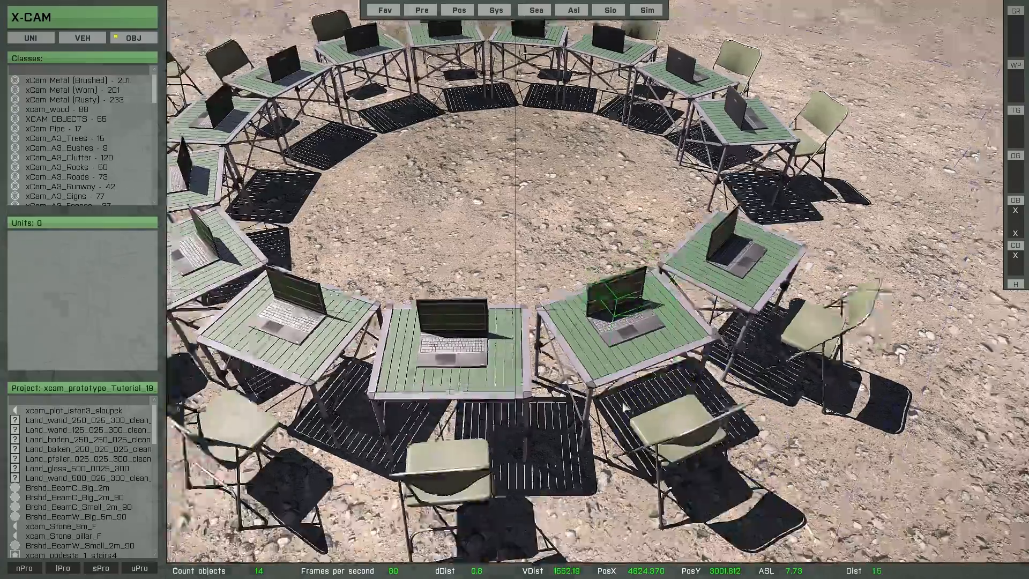
pyautogui.press('s')
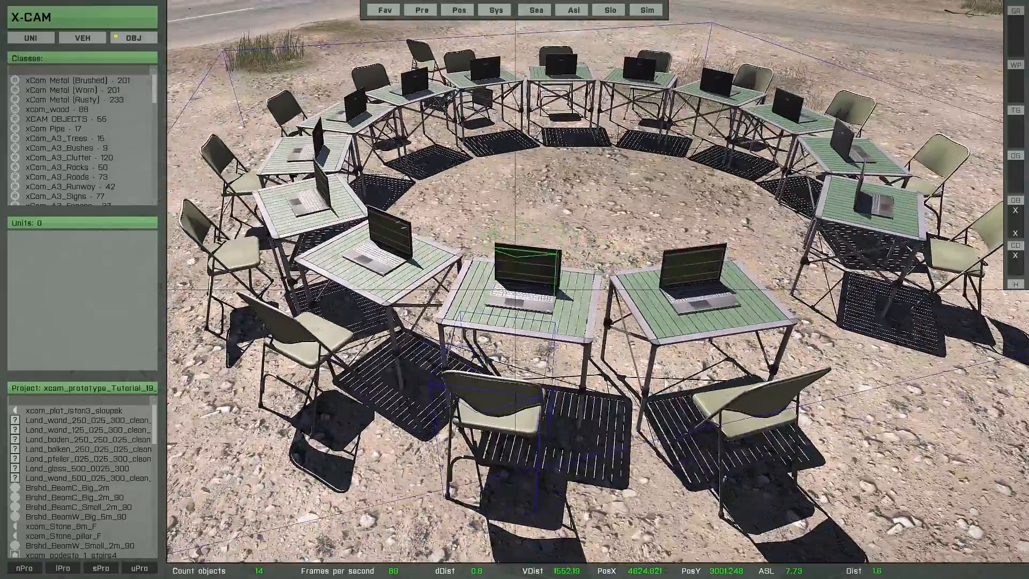
pyautogui.press('a')
pyautogui.moveTo(558, 393); pyautogui.dragTo(674, 401, button='right')
pyautogui.press('a')
pyautogui.press('w')
pyautogui.press('d')
# Step: Randomize the orientation of the grouped laptops on the tables with values of 10 and 12
pyautogui.press('super')
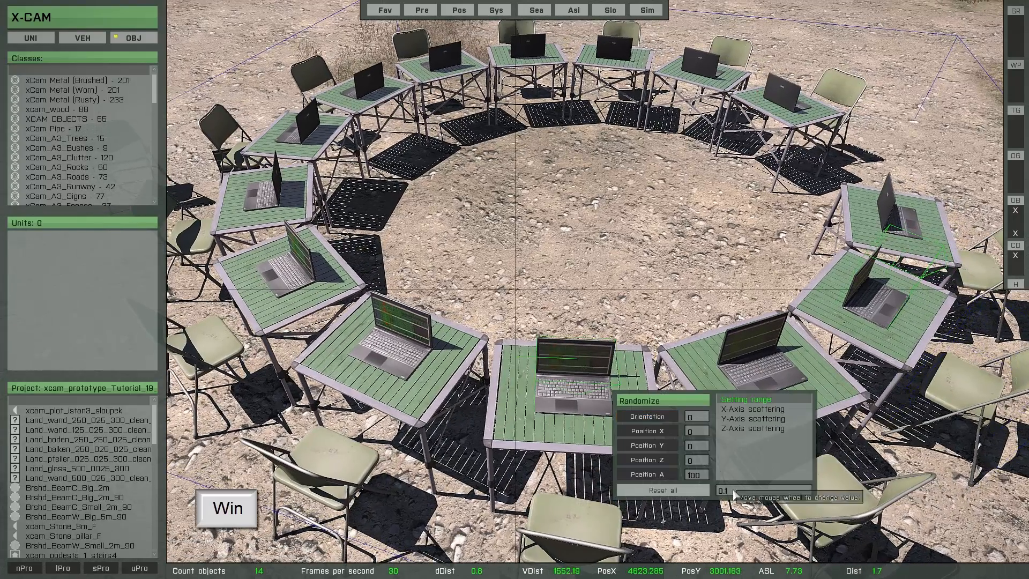
pyautogui.click(655, 423)
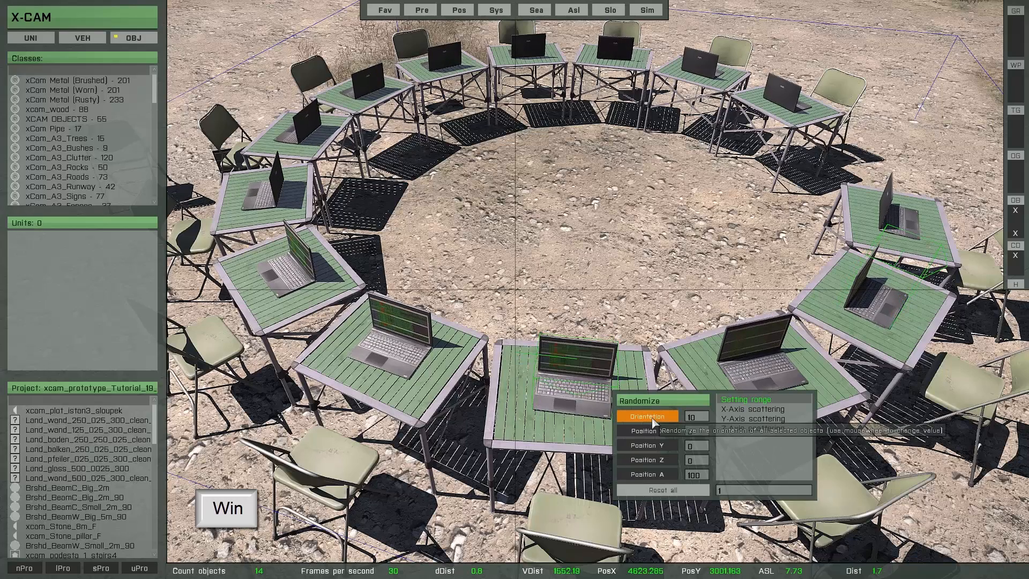
pyautogui.click(655, 422)
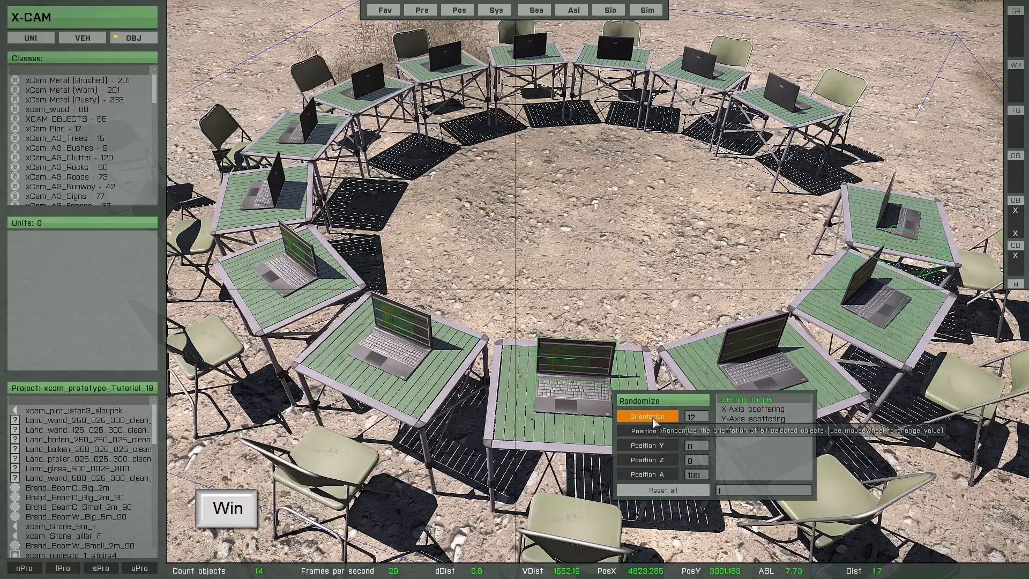
pyautogui.click(655, 423)
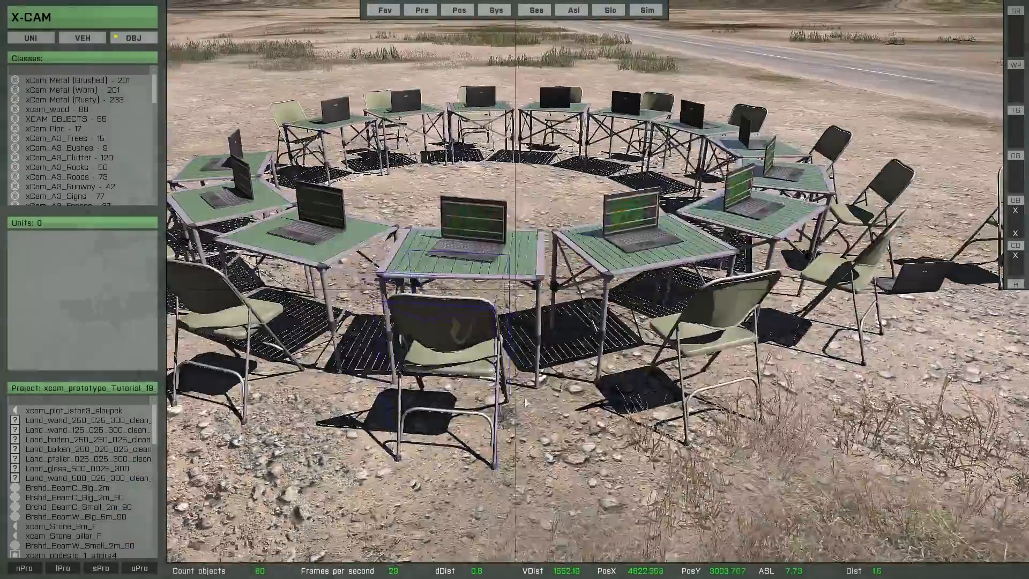
# Step: Reposition the lying steel beam Brshd_BeamC_Big_2m beside the track where it meets the road
pyautogui.press('s')
pyautogui.moveTo(462, 430); pyautogui.dragTo(632, 397, button='right')
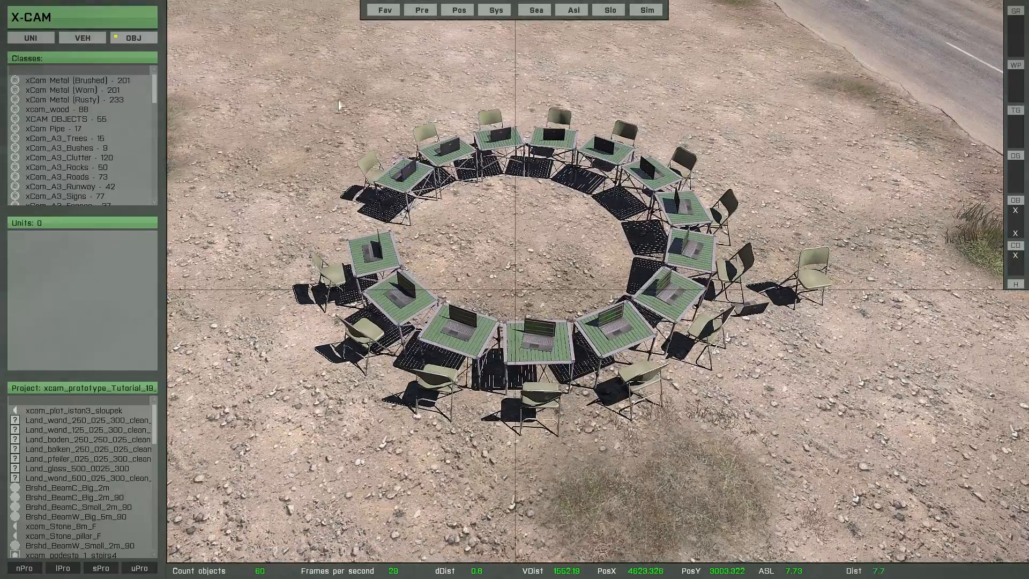
pyautogui.moveTo(642, 359)
pyautogui.mouseDown(button='right')
pyautogui.moveTo(548, 318)
pyautogui.moveTo(635, 351)
pyautogui.moveTo(626, 349)
pyautogui.mouseUp(button='right')
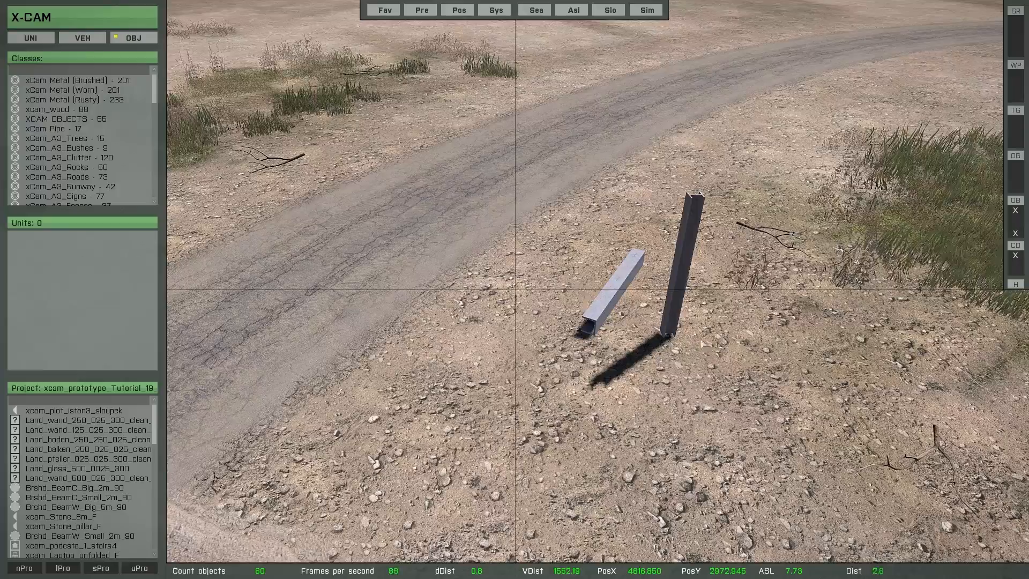
pyautogui.moveTo(703, 343); pyautogui.dragTo(662, 324, button='right')
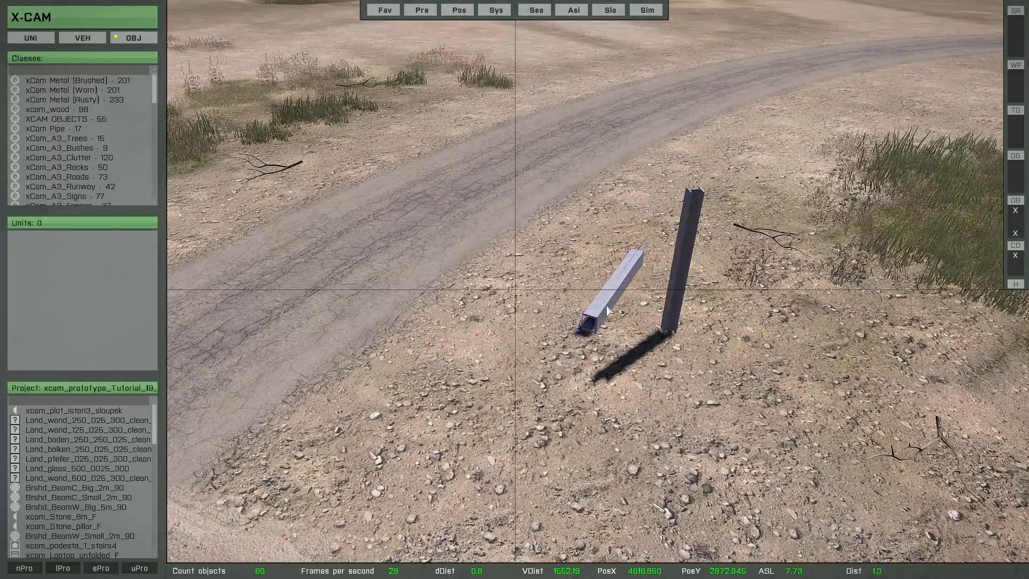
pyautogui.moveTo(607, 307); pyautogui.dragTo(531, 397)
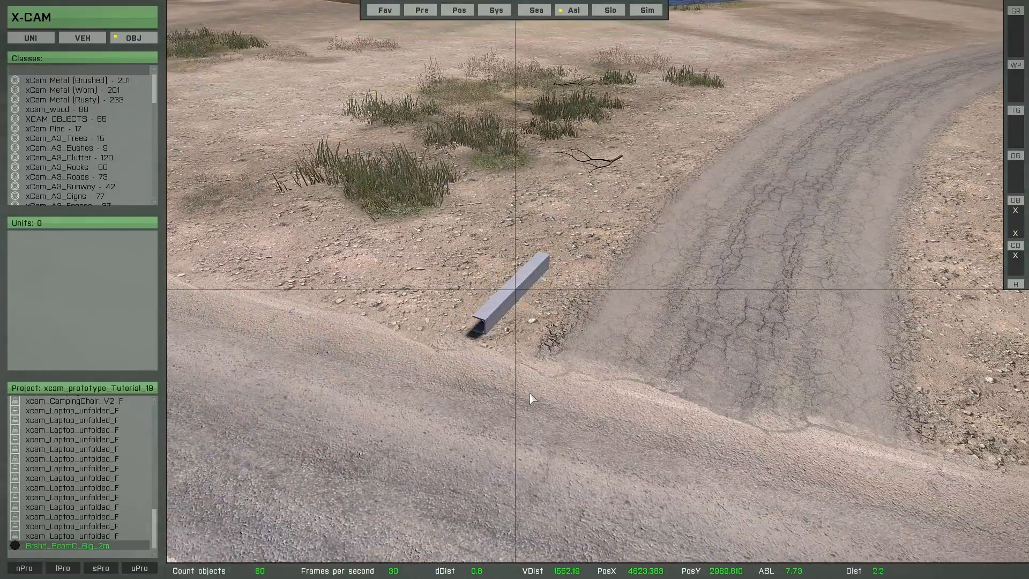
pyautogui.moveTo(530, 393); pyautogui.dragTo(561, 416, button='right')
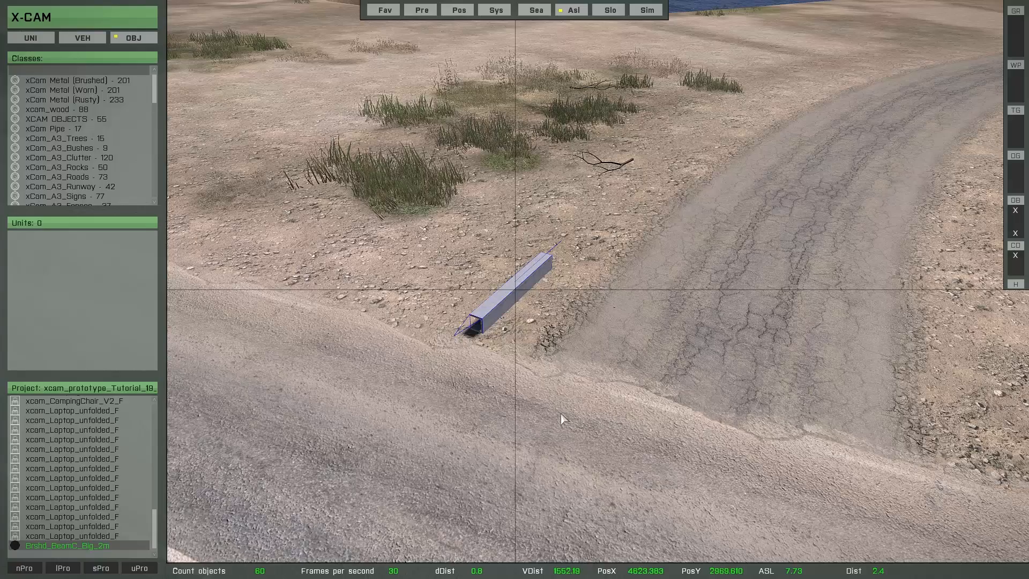
# Step: Adjust the automatic Orientation offset and copy the beam nine times end to end so the row follows the track's curve
pyautogui.press('super')
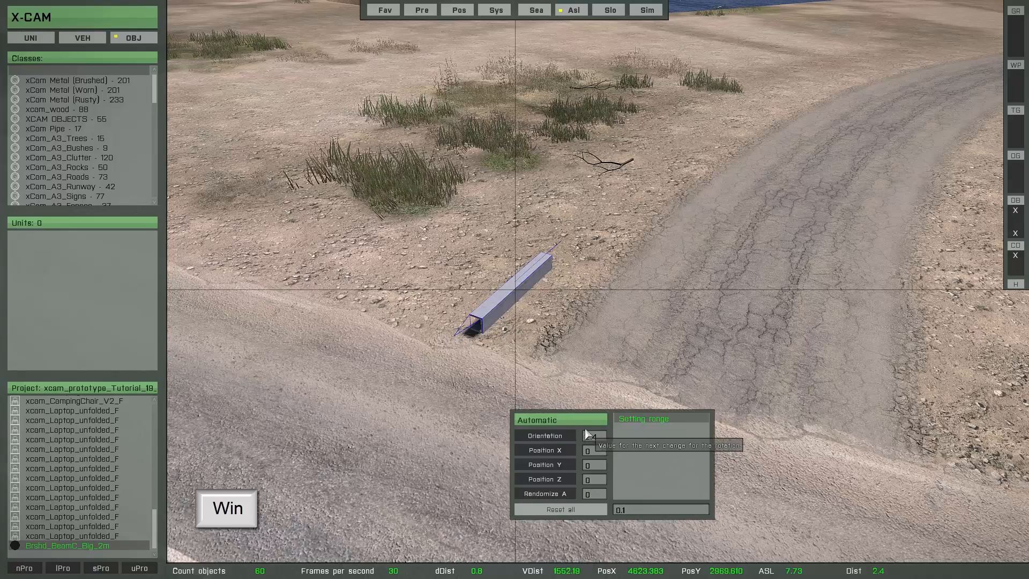
pyautogui.press('super')
pyautogui.moveTo(582, 357); pyautogui.dragTo(600, 375, button='right')
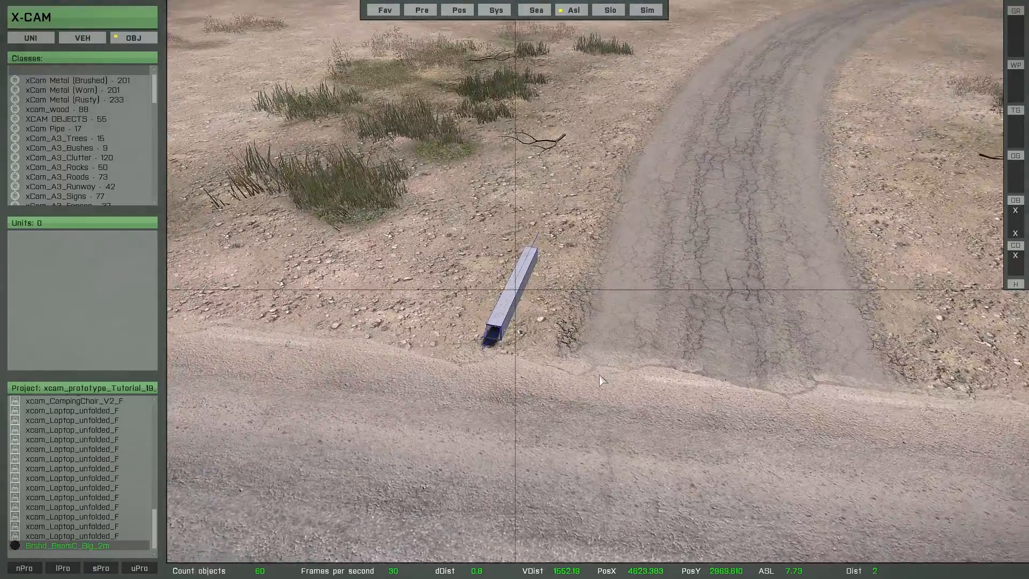
pyautogui.press('Up')
pyautogui.press('Up')
pyautogui.press('Up')
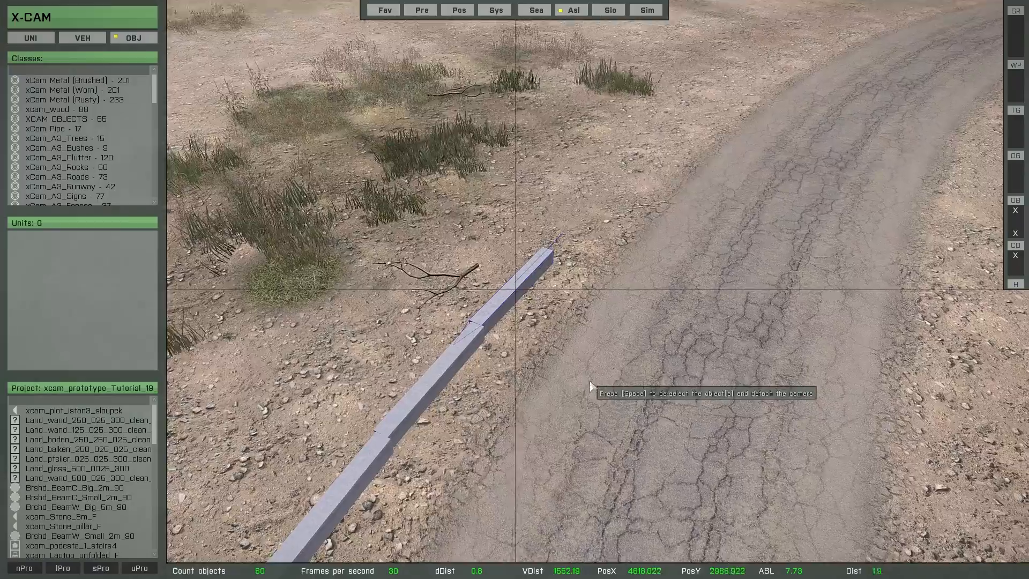
pyautogui.press('Up')
pyautogui.press('Up')
pyautogui.press('Up')
pyautogui.press('Up')
pyautogui.press('Up')
pyautogui.press('Up')
pyautogui.press('Up')
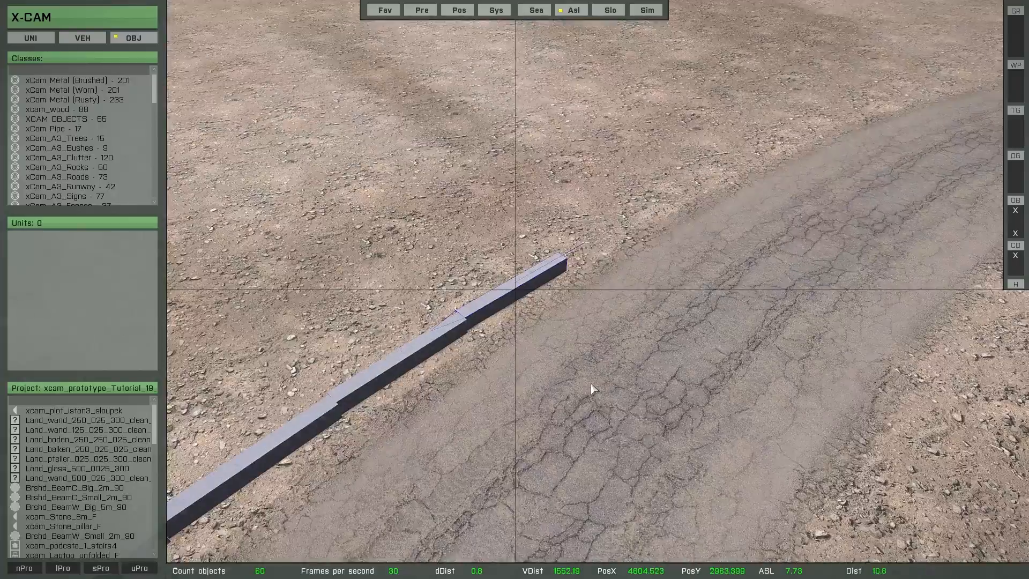
pyautogui.press('Up')
pyautogui.press('Up')
pyautogui.moveTo(599, 388)
pyautogui.mouseDown(button='right')
pyautogui.moveTo(288, 352)
pyautogui.moveTo(241, 334)
pyautogui.moveTo(259, 343)
pyautogui.moveTo(435, 347)
pyautogui.mouseUp(button='right')
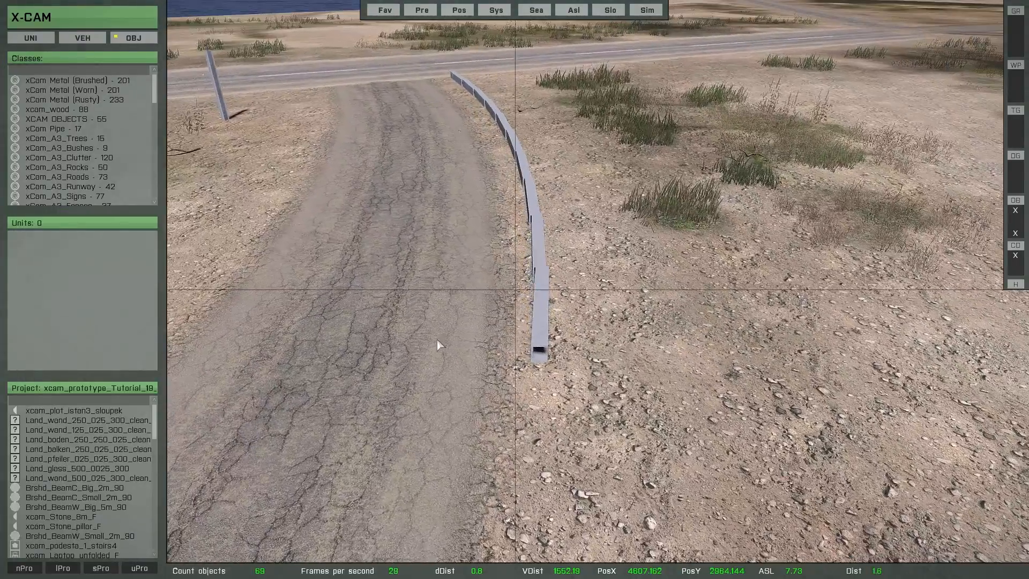
# Step: Select all ten beams of the curved row as one group and shift them slightly away from the track
pyautogui.press('space')
pyautogui.moveTo(451, 81)
pyautogui.mouseDown()
pyautogui.moveTo(527, 246)
pyautogui.moveTo(515, 289)
pyautogui.moveTo(544, 301)
pyautogui.mouseUp()
pyautogui.press('Return')
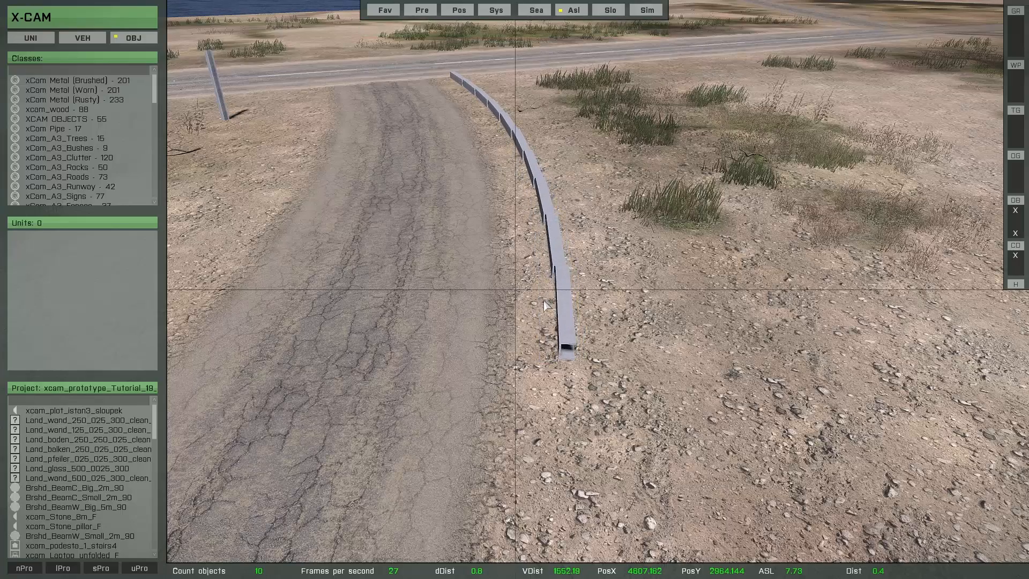
pyautogui.moveTo(541, 300); pyautogui.dragTo(582, 439, button='right')
pyautogui.press('w')
pyautogui.press('a')
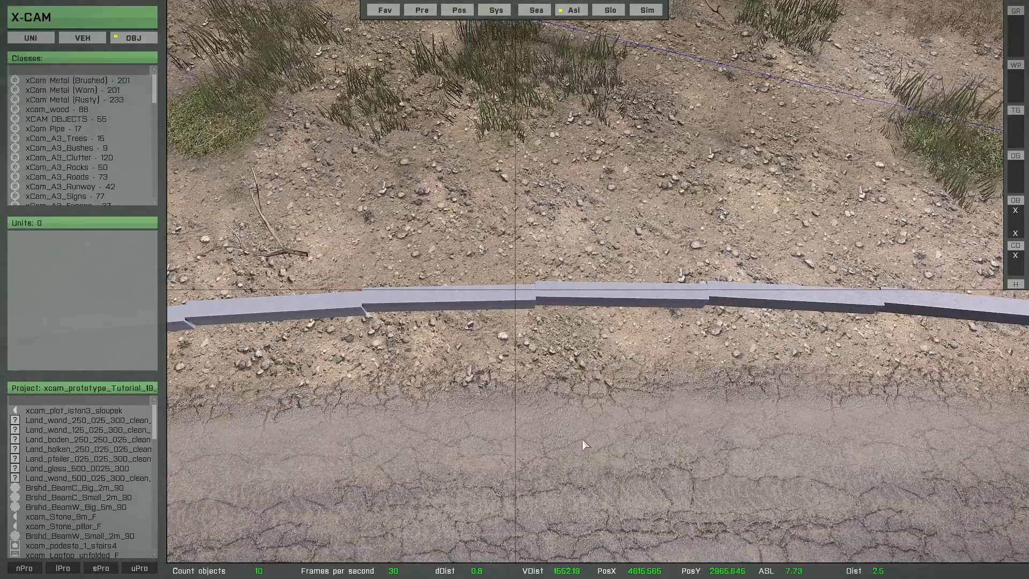
# Step: Slide the grouped beams along their own Y and X axes to close the joints and align the curved row
pyautogui.hotkey('shift', 'y')
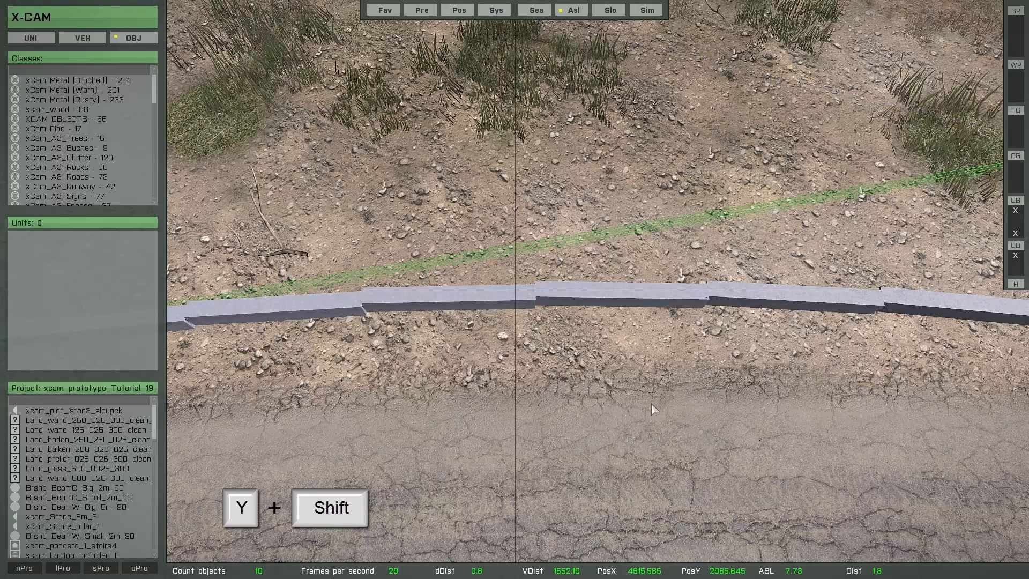
pyautogui.keyDown('shift'); pyautogui.moveTo(651, 409); pyautogui.dragTo(648, 498); pyautogui.keyUp('shift')
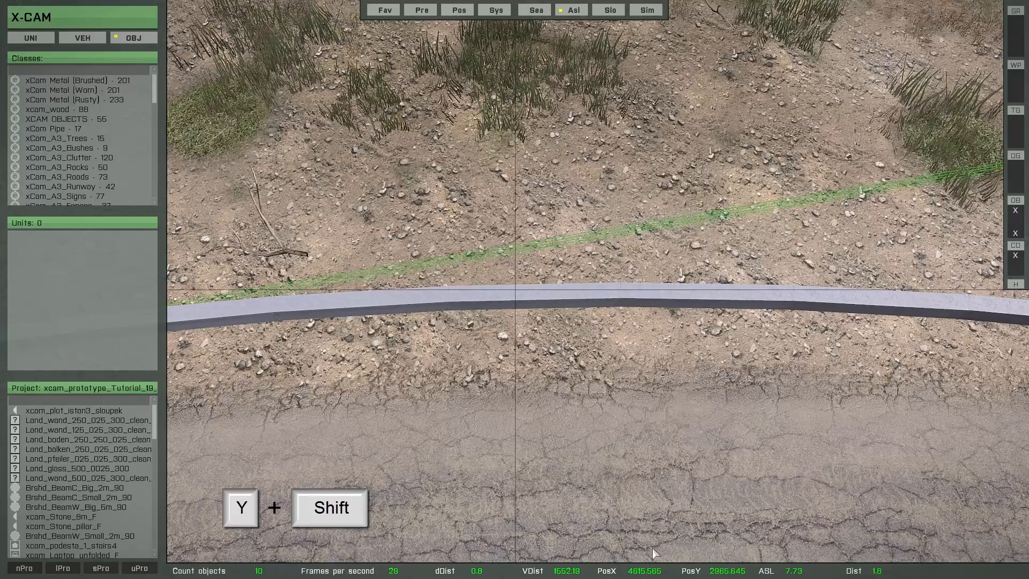
pyautogui.scroll(5, 643, 528)
pyautogui.moveTo(634, 504); pyautogui.dragTo(651, 496, button='right')
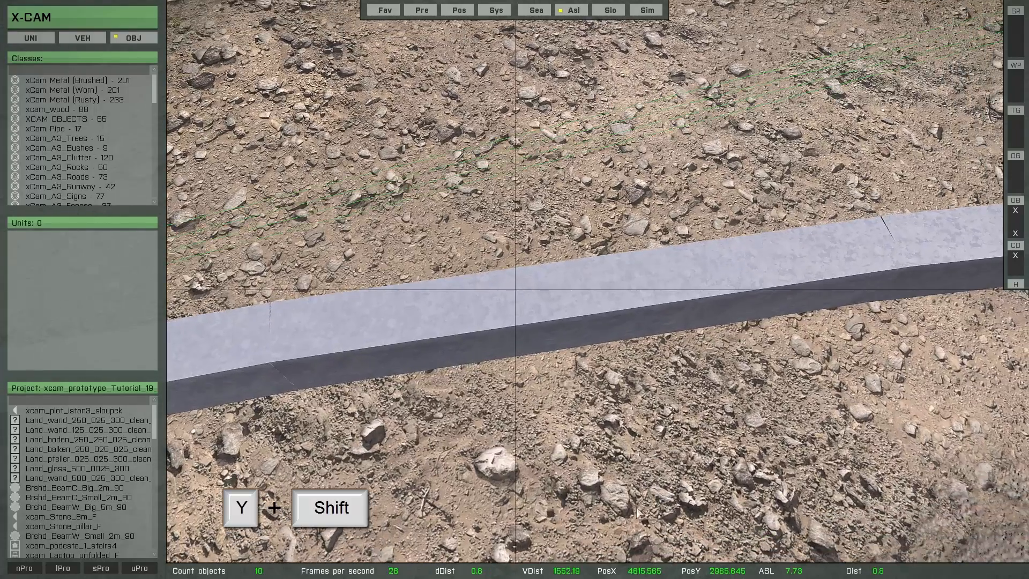
pyautogui.keyDown('shift'); pyautogui.moveTo(632, 492); pyautogui.dragTo(653, 390); pyautogui.keyUp('shift')
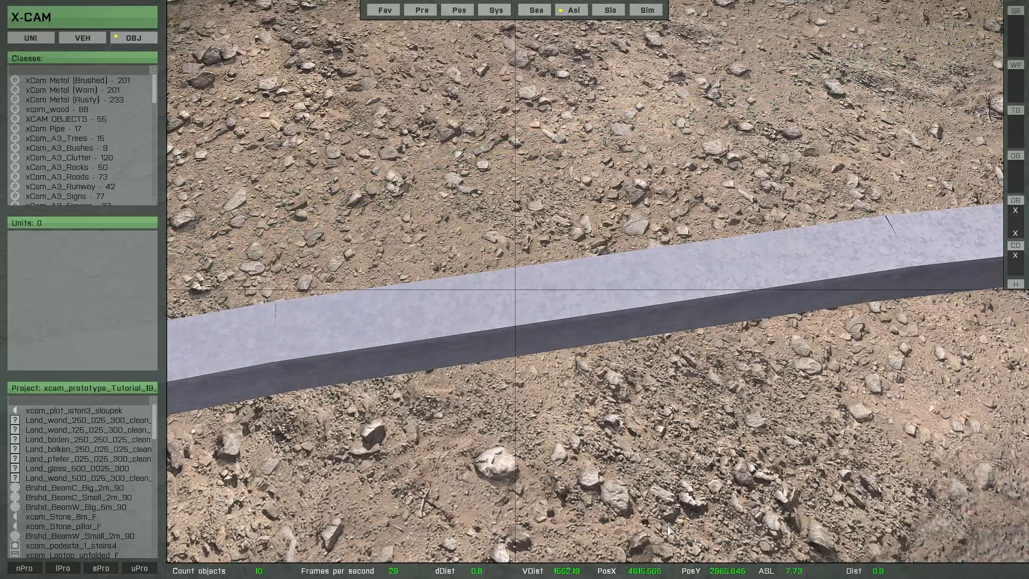
pyautogui.keyDown('shift'); pyautogui.moveTo(671, 466); pyautogui.dragTo(792, 492); pyautogui.keyUp('shift')
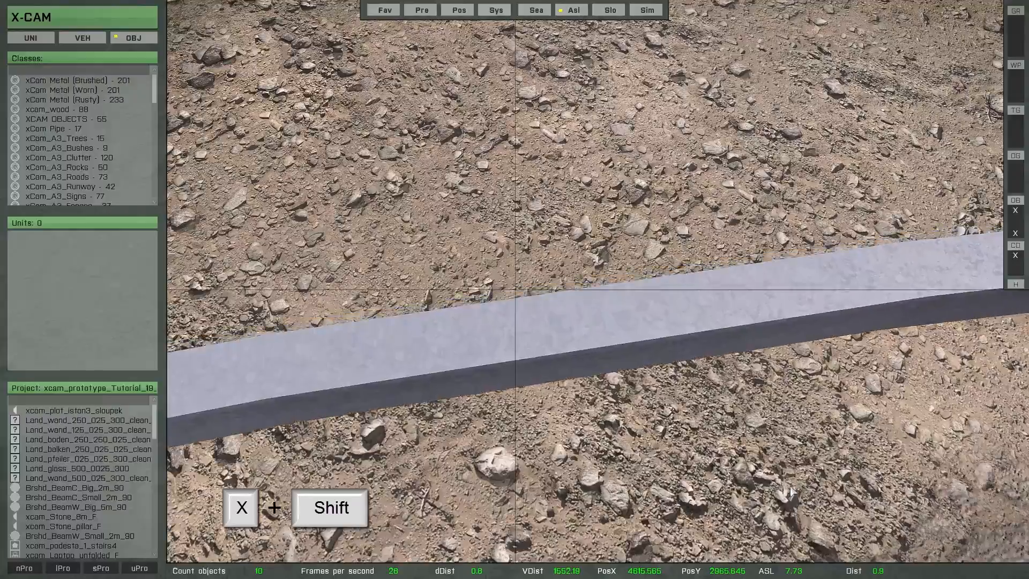
# Step: Duplicate the grouped beam row and raise the copy above the original, leaving a gap, to form a second guardrail beam
pyautogui.moveTo(792, 491); pyautogui.dragTo(874, 327, button='right')
pyautogui.press('d')
pyautogui.press('a')
pyautogui.press('a')
pyautogui.moveTo(582, 326); pyautogui.dragTo(619, 374, button='right')
pyautogui.press('a')
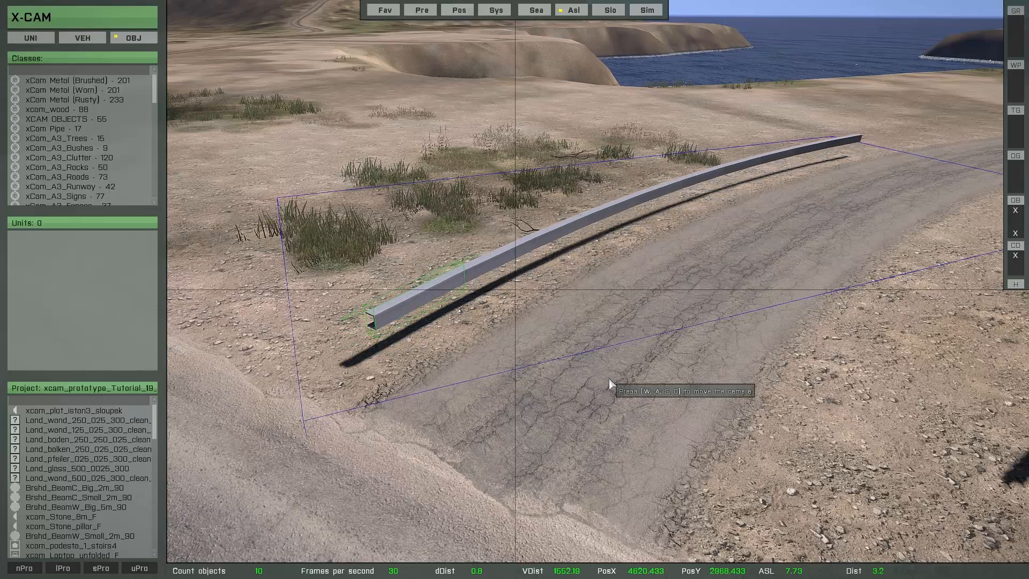
pyautogui.press('l')
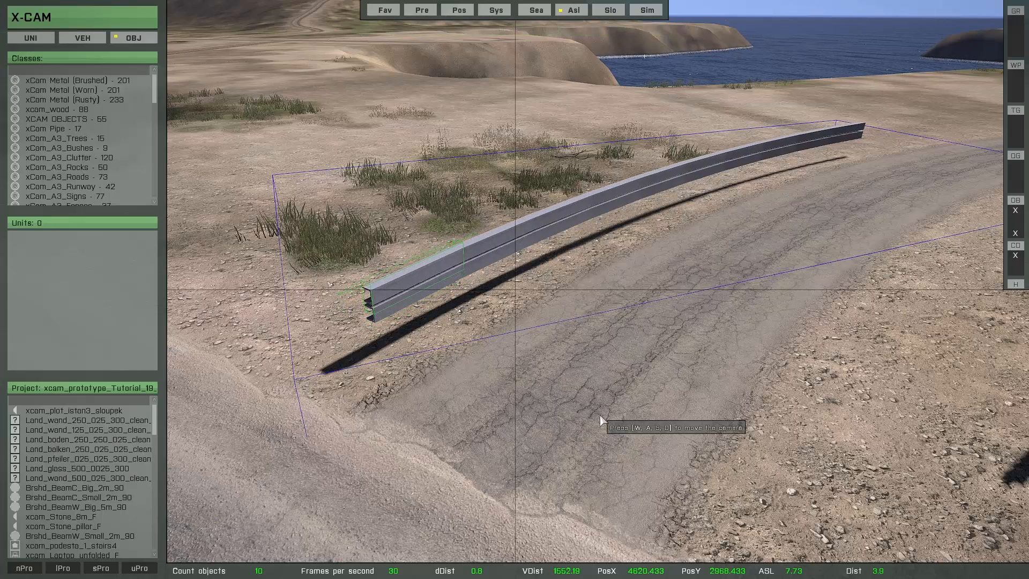
pyautogui.press('pageup')
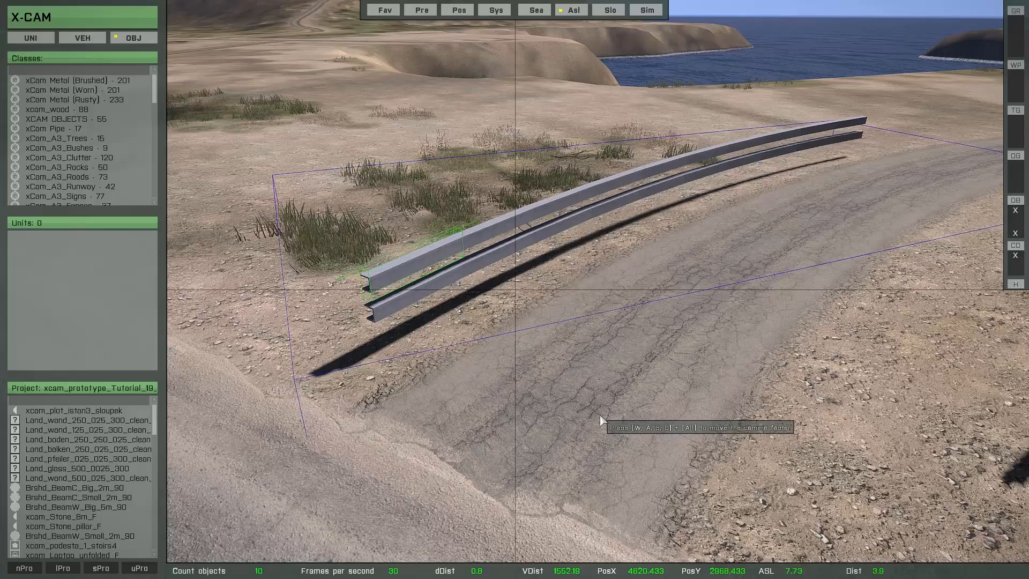
# Step: Place ten copies of the standing steel post along the curved rails, one at each beam
pyautogui.press('a')
pyautogui.moveTo(590, 432); pyautogui.dragTo(728, 405, button='right')
pyautogui.press('d')
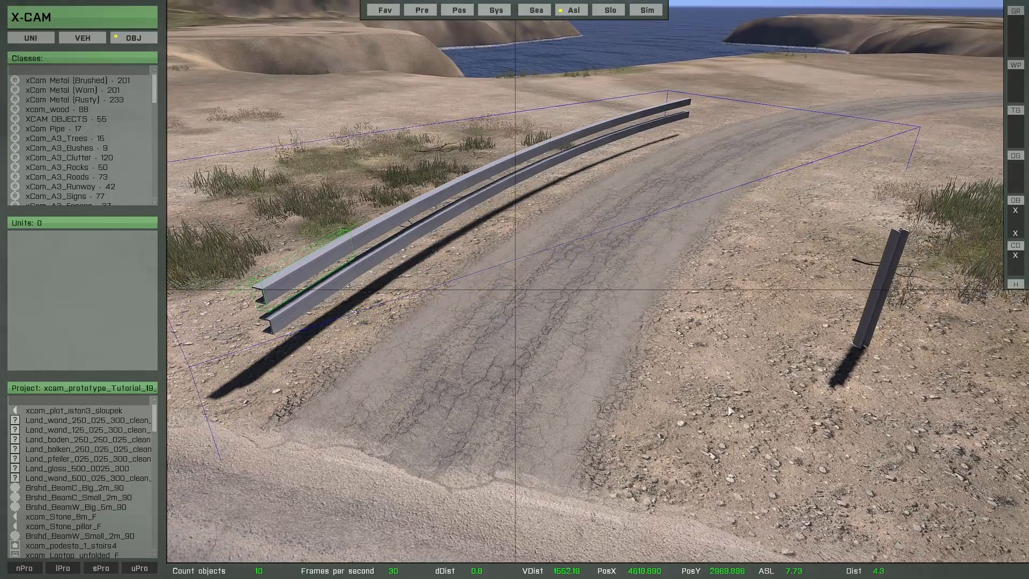
pyautogui.click(871, 302)
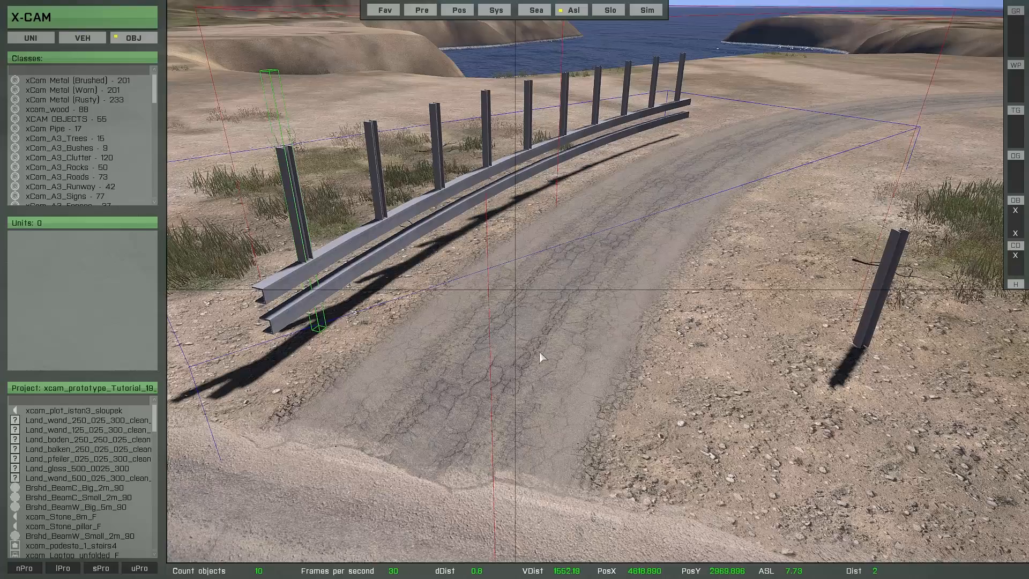
pyautogui.press('a')
pyautogui.press('w')
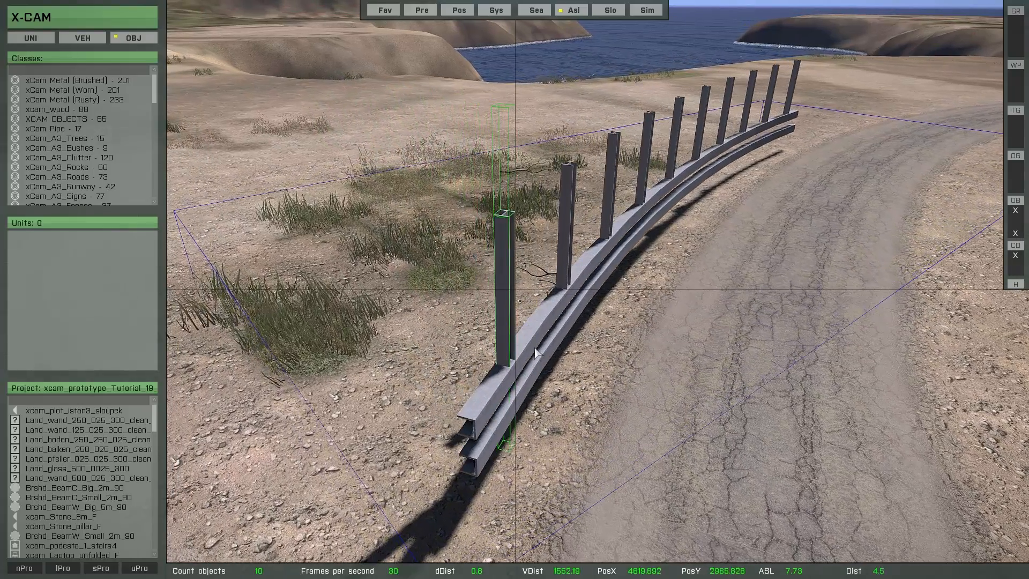
# Step: Lower the grouped posts into the ground until their tops sit almost level with the upper rail
pyautogui.keyDown('alt'); pyautogui.moveTo(550, 307); pyautogui.dragTo(549, 319); pyautogui.keyUp('alt')
pyautogui.press('w')
pyautogui.press('z')
pyautogui.moveTo(573, 370); pyautogui.dragTo(570, 328, button='right')
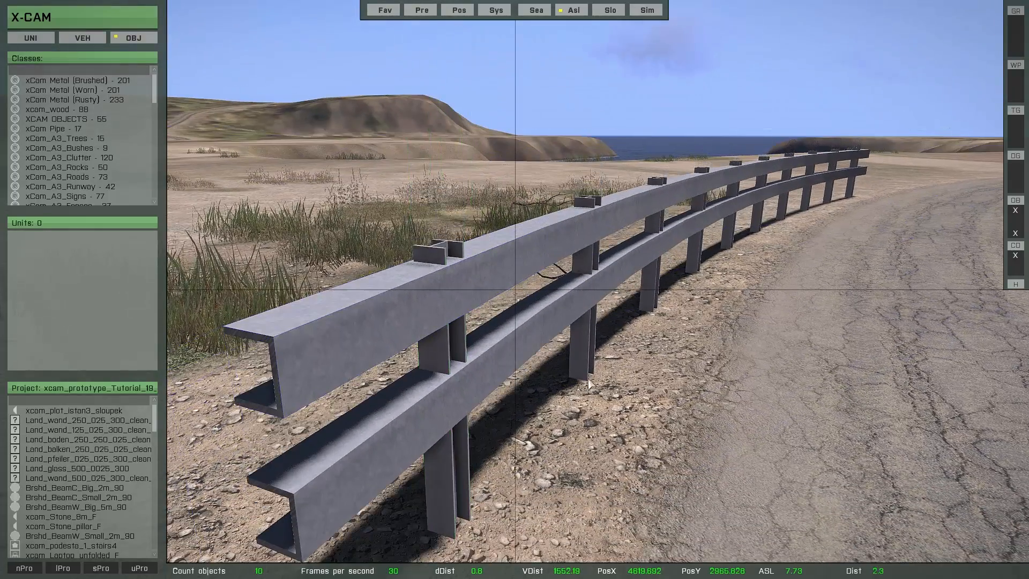
pyautogui.click(588, 402)
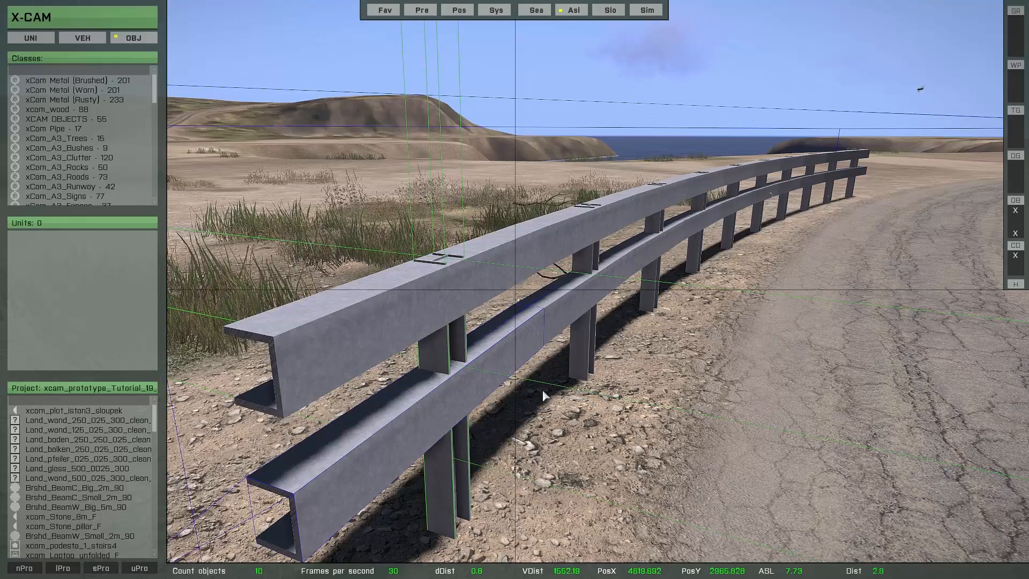
# Step: Shift the grouped posts along their own X axes to the rear of the rails, away from the track
pyautogui.hotkey('shift', 'x')
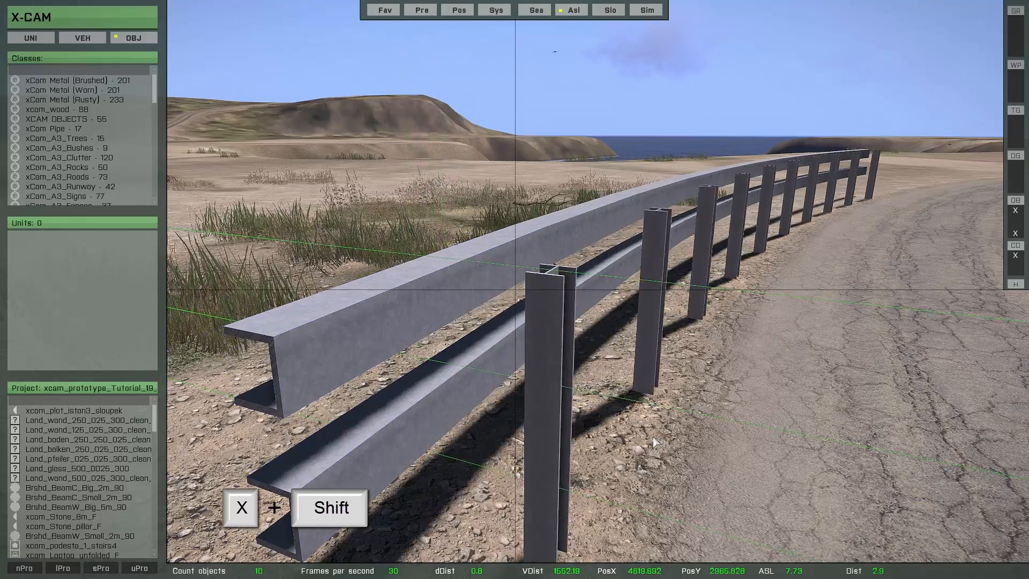
pyautogui.moveTo(489, 393); pyautogui.dragTo(416, 390)
pyautogui.press('a')
pyautogui.press('q')
pyautogui.moveTo(415, 390); pyautogui.dragTo(469, 424, button='right')
pyautogui.moveTo(468, 420); pyautogui.dragTo(460, 422)
pyautogui.keyDown('shift'); pyautogui.moveTo(460, 417); pyautogui.dragTo(466, 416); pyautogui.keyUp('shift')
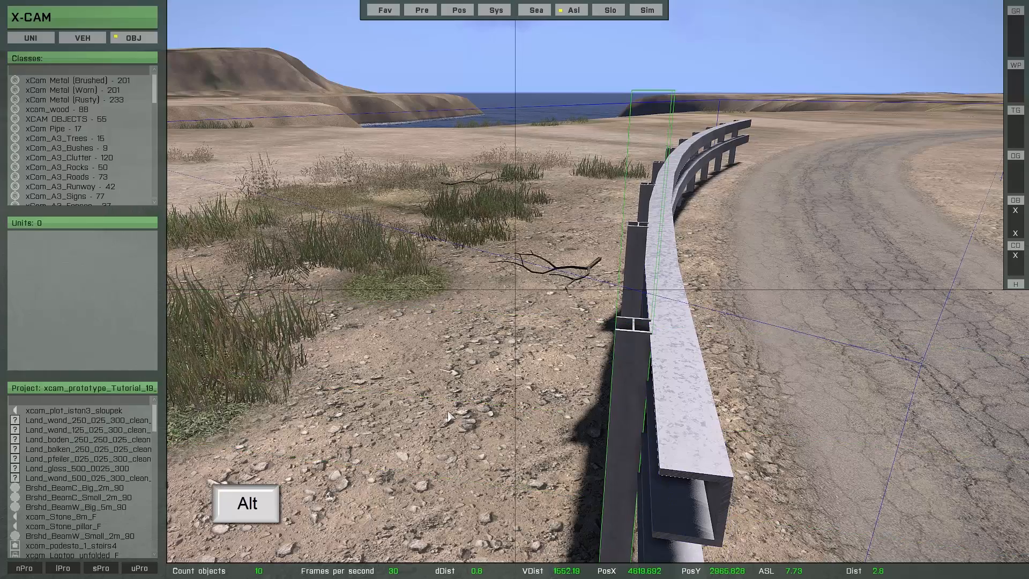
# Step: Rotate every post in the group about its own axis so the flat flanges face the rails
pyautogui.keyDown('alt'); pyautogui.scroll(-2, 462, 418); pyautogui.keyUp('alt')
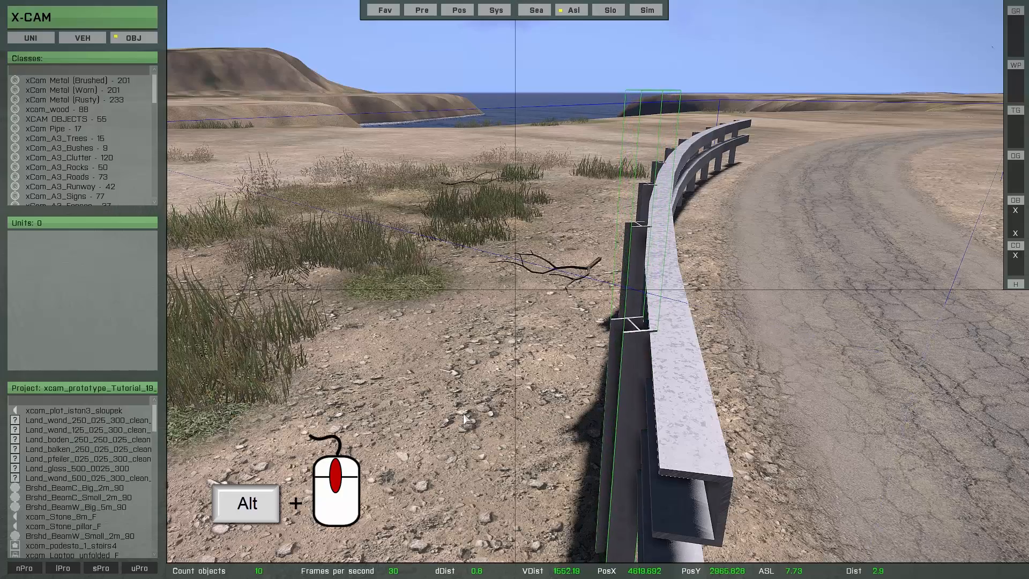
pyautogui.keyDown('alt'); pyautogui.scroll(-2, 465, 419); pyautogui.keyUp('alt')
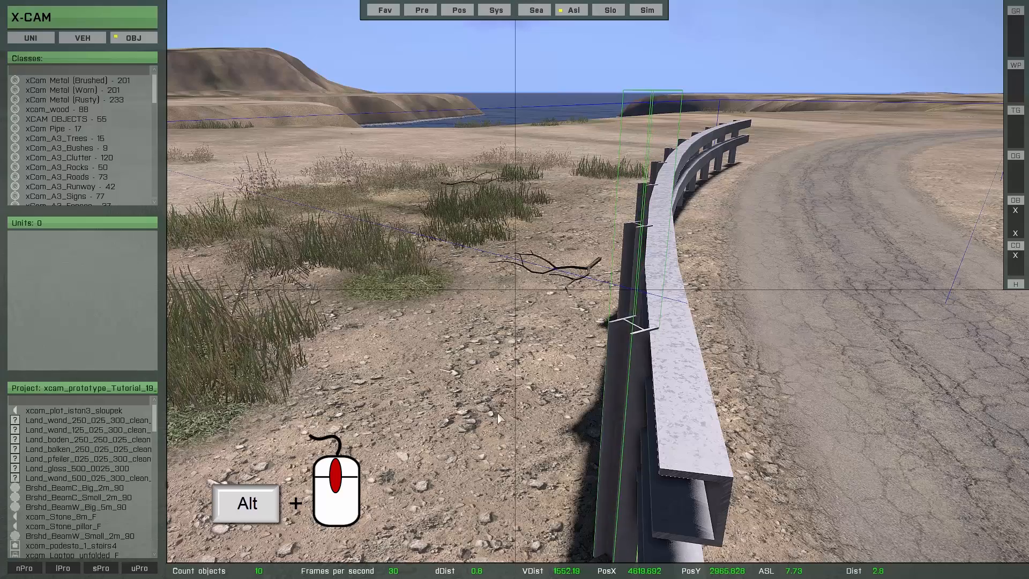
pyautogui.keyDown('alt'); pyautogui.scroll(-2, 561, 438); pyautogui.keyUp('alt')
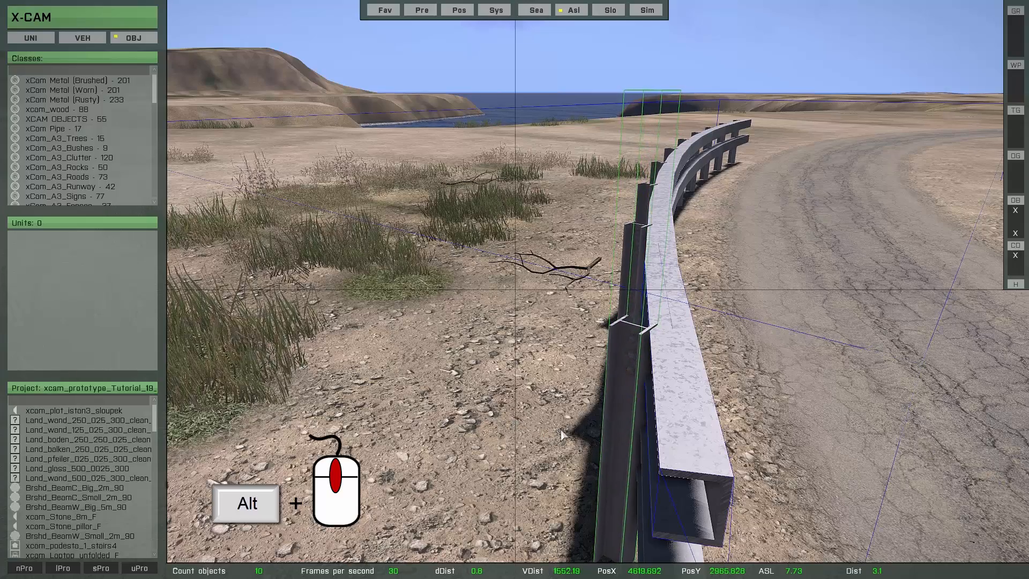
pyautogui.keyDown('alt'); pyautogui.scroll(-1, 559, 436); pyautogui.keyUp('alt')
pyautogui.keyDown('alt'); pyautogui.scroll(-3, 558, 439); pyautogui.keyUp('alt')
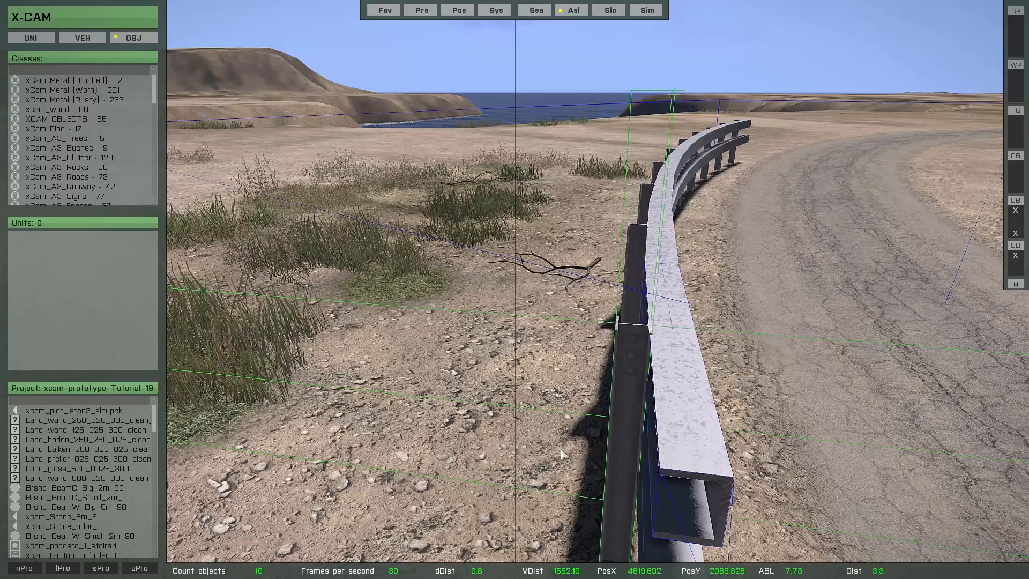
# Step: Slide the rotated posts along their own Y axes and set them directly behind the rails
pyautogui.hotkey('shift', 'y')
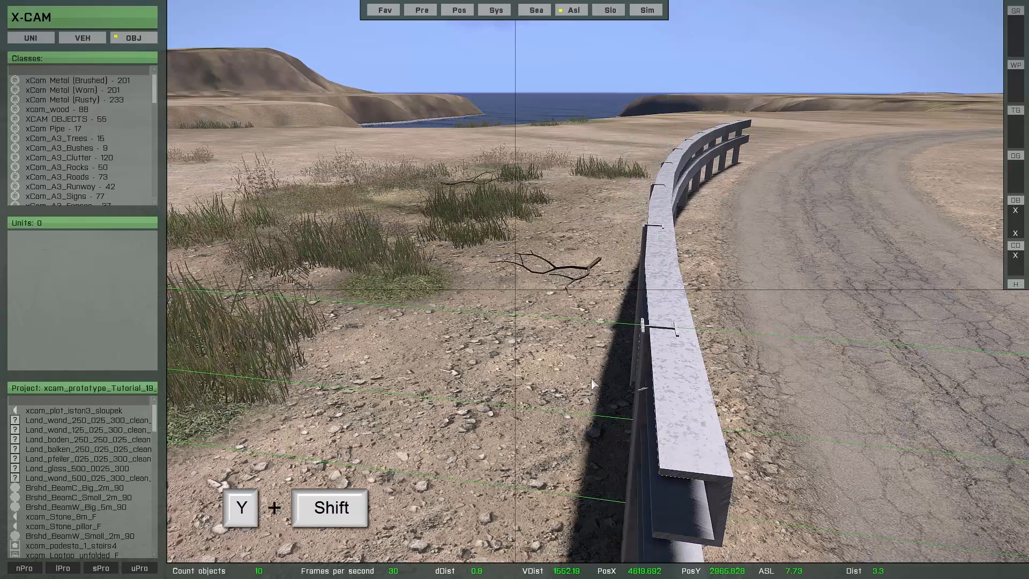
pyautogui.hotkey('shift', 'y')
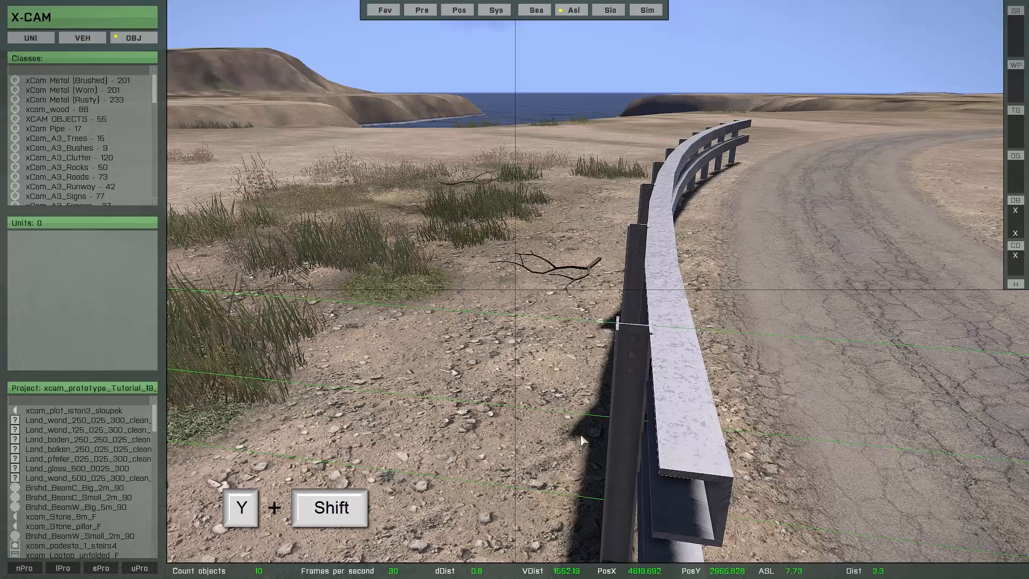
pyautogui.click(586, 346)
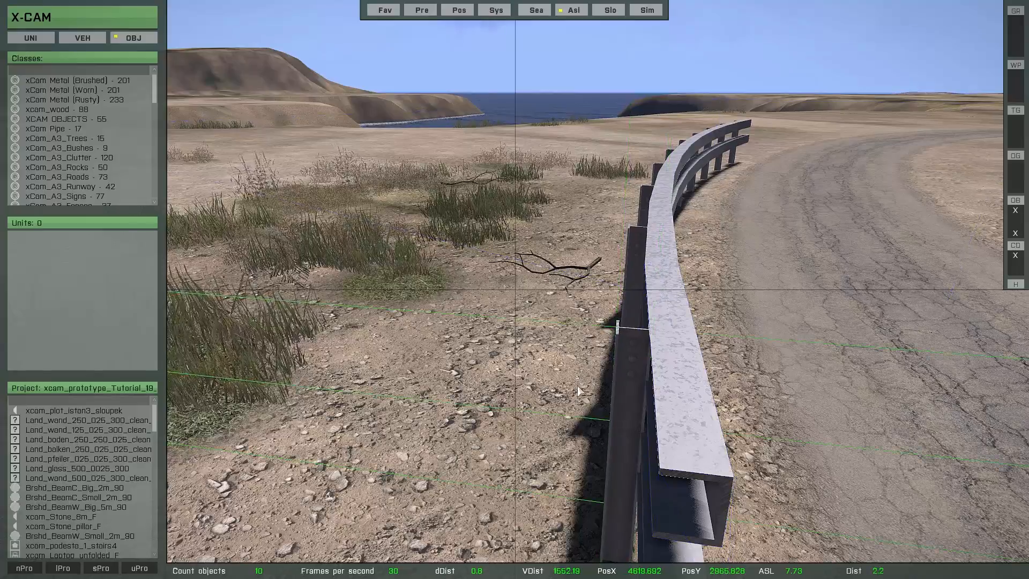
# Step: Move the lying concrete beam Land_balken_250_025_025_clean away from the standing pillar on the open ground
pyautogui.press('a')
pyautogui.moveTo(577, 391); pyautogui.dragTo(781, 398, button='right')
pyautogui.press('a')
pyautogui.press('q')
pyautogui.press('z')
pyautogui.press('w')
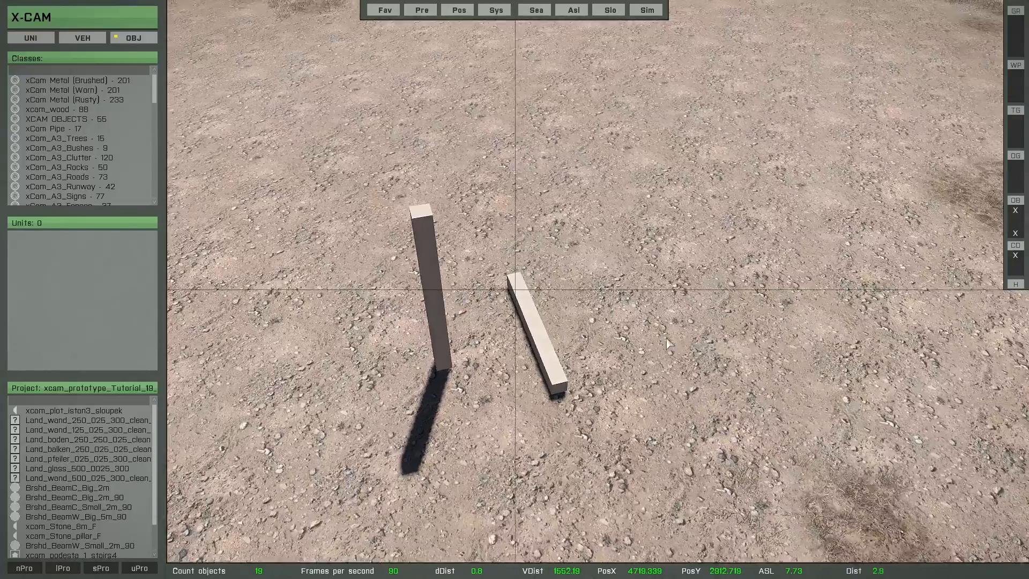
pyautogui.moveTo(666, 344); pyautogui.dragTo(658, 347, button='right')
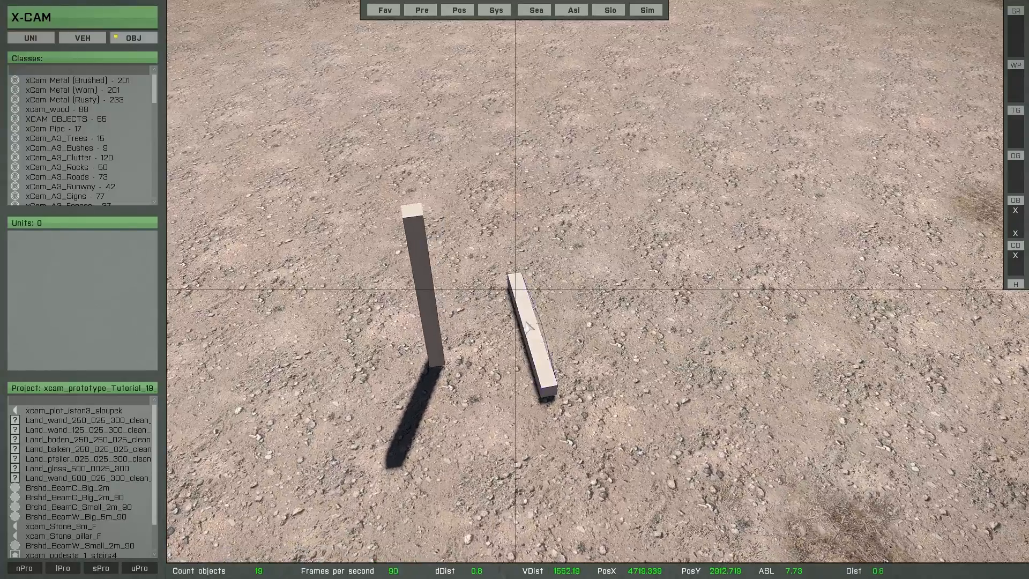
pyautogui.moveTo(526, 322); pyautogui.dragTo(526, 370)
pyautogui.moveTo(526, 370); pyautogui.dragTo(499, 412, button='right')
pyautogui.scroll(3, 540, 384)
pyautogui.scroll(2, 485, 404)
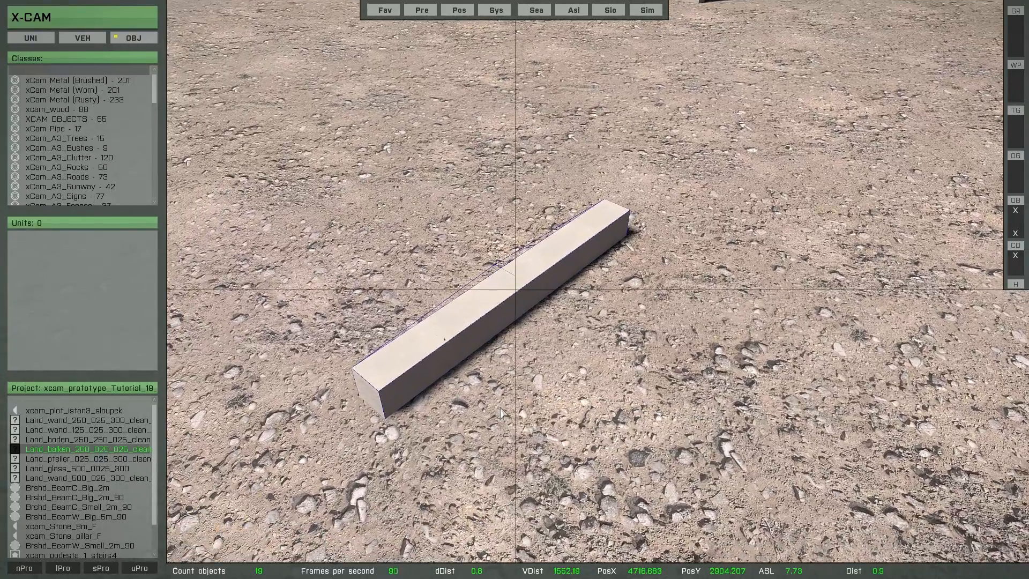
# Step: Increase the automatic Position Z copy offset in increments of 0.01
pyautogui.press('super')
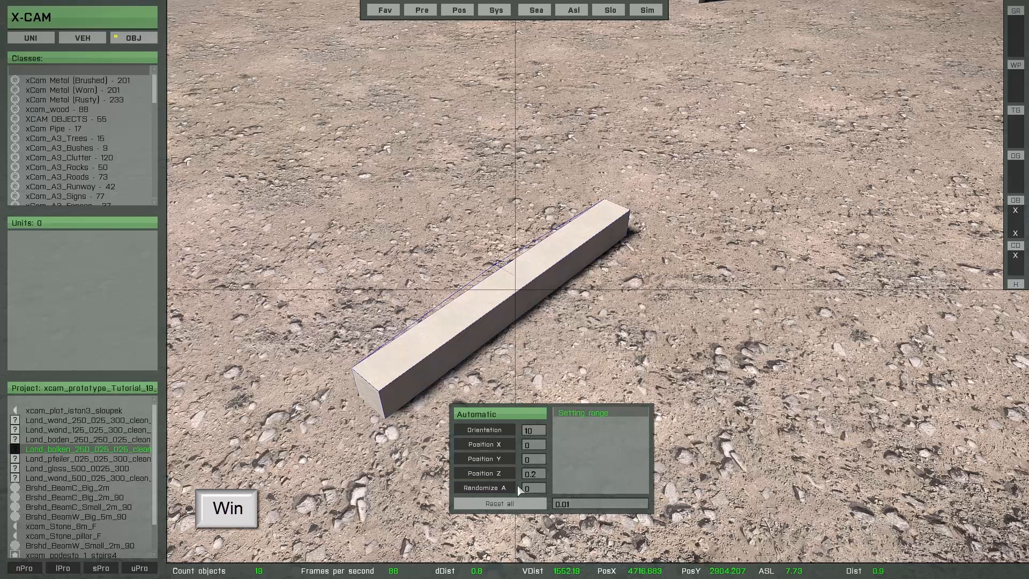
pyautogui.click(499, 476)
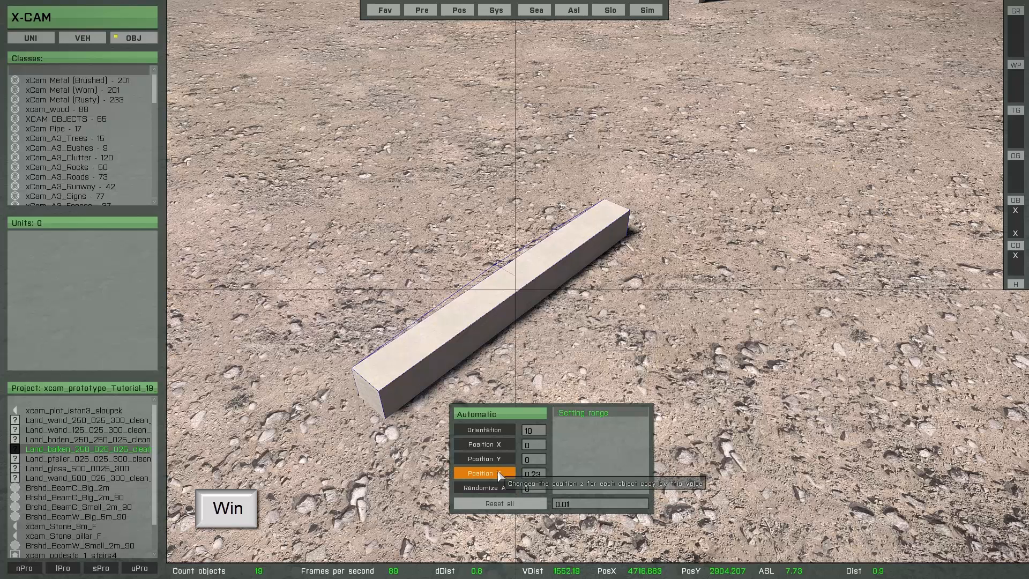
pyautogui.click(500, 476)
pyautogui.press('super')
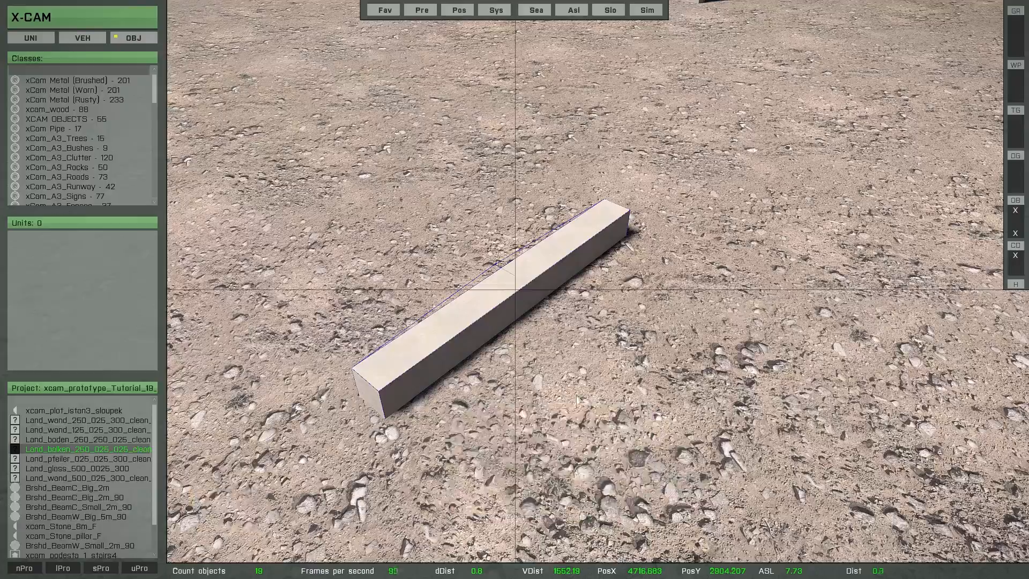
# Step: Copy the concrete beam and paste it repeatedly with the automatic offsets to build a rising spiral staircase
pyautogui.scroll(-3, 576, 401)
pyautogui.moveTo(576, 401); pyautogui.dragTo(475, 528, button='right')
pyautogui.hotkey('ctrl', 'c')
pyautogui.hotkey('ctrl', 'v')
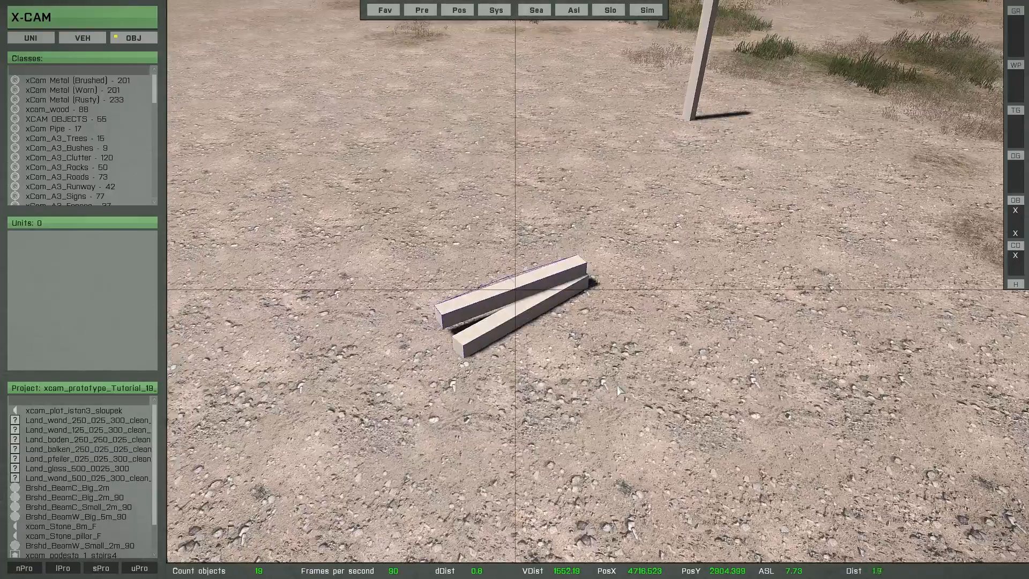
pyautogui.hotkey('ctrl', 'v')
pyautogui.hotkey('ctrl', 'v')
pyautogui.hotkey('ctrl', 'v')
pyautogui.hotkey('ctrl', 'v')
pyautogui.hotkey('ctrl', 'v')
pyautogui.hotkey('ctrl', 'v')
pyautogui.hotkey('ctrl', 'v')
pyautogui.hotkey('ctrl', 'v')
pyautogui.hotkey('ctrl', 'v')
pyautogui.scroll(3, 476, 527)
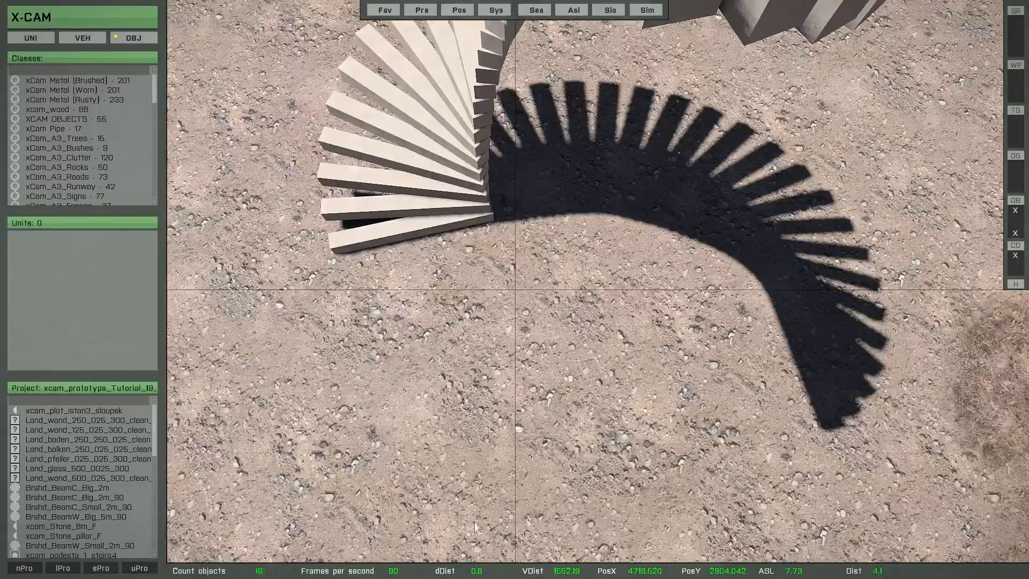
# Step: Duplicate the staircase beams as a group and slide the copies along their own Y axes to fill the gaps between treads
pyautogui.scroll(-3, 474, 487)
pyautogui.moveTo(473, 472); pyautogui.dragTo(634, 373, button='right')
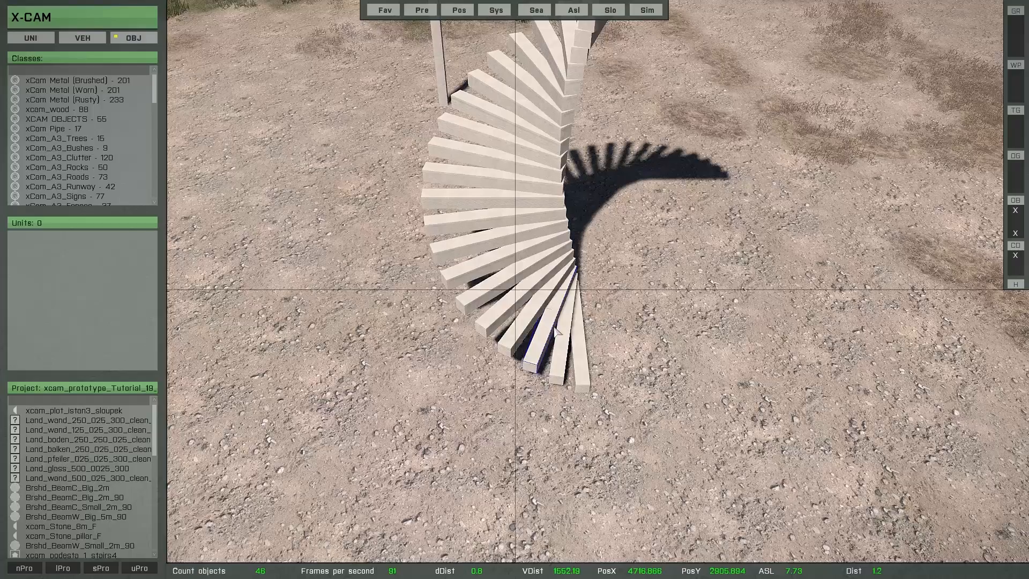
pyautogui.moveTo(556, 331); pyautogui.dragTo(626, 356, button='right')
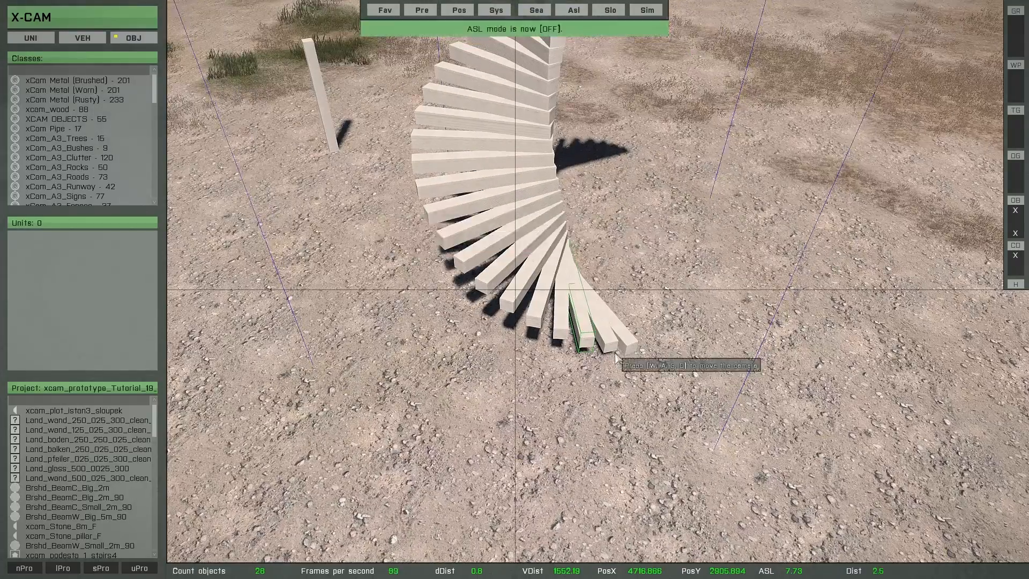
pyautogui.press('w')
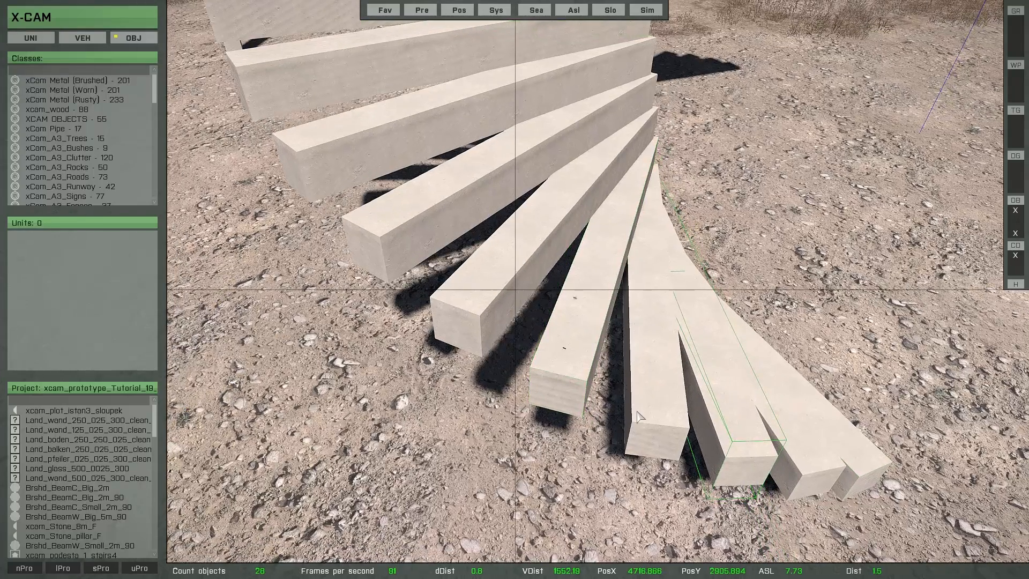
pyautogui.hotkey('shift', 'y')
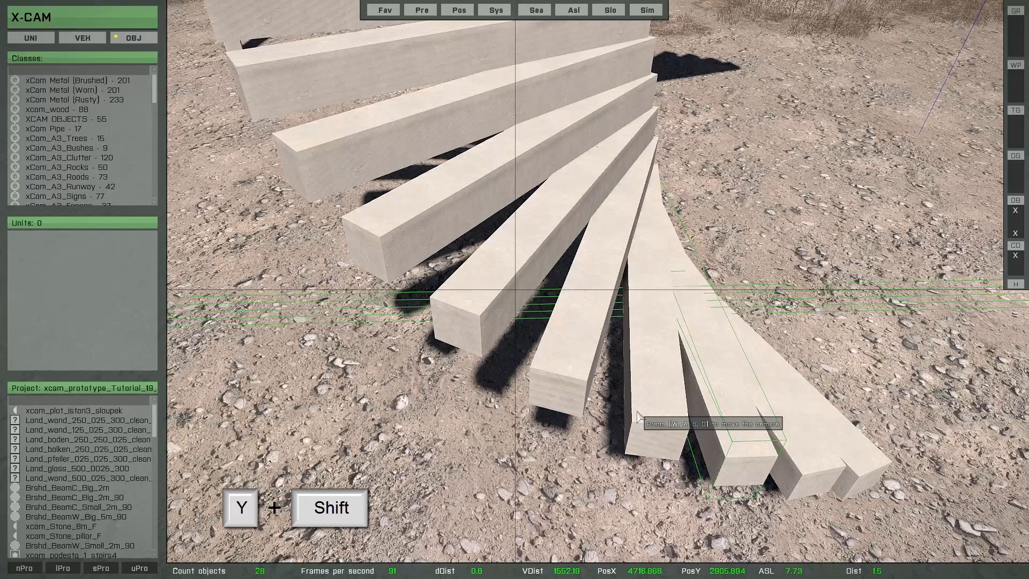
pyautogui.keyDown('shift'); pyautogui.moveTo(620, 422); pyautogui.dragTo(573, 194); pyautogui.keyUp('shift')
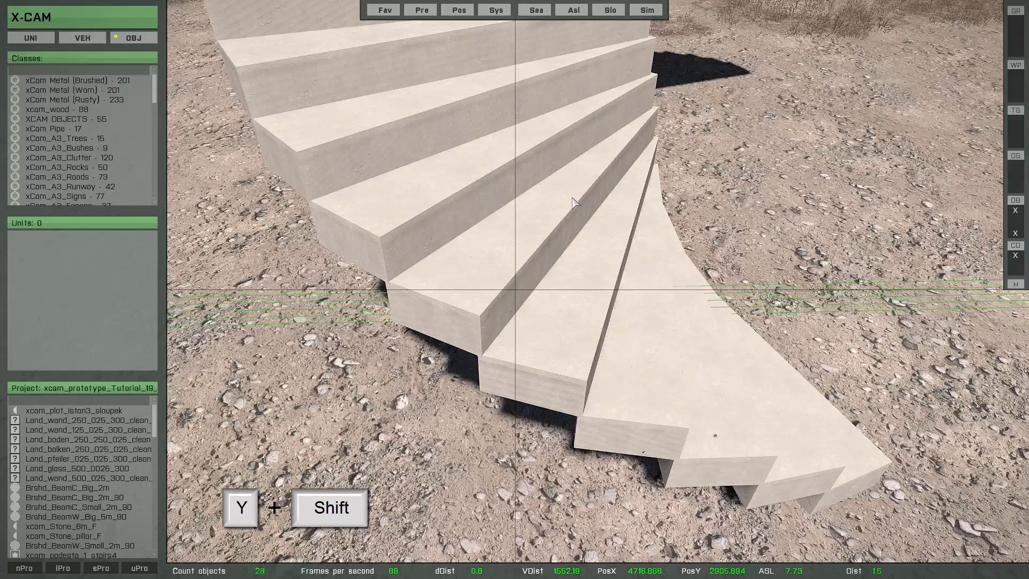
# Step: Place upright copies of the concrete pillar Land_pfeiler_025_025_300_clean along the treads of the spiral staircase
pyautogui.scroll(-4, 604, 316)
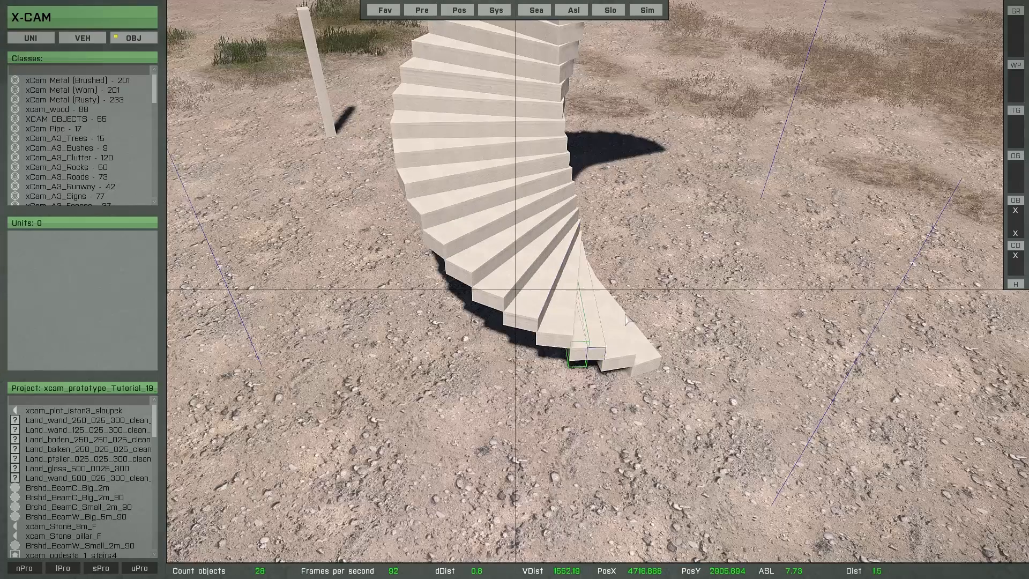
pyautogui.press('l')
pyautogui.moveTo(571, 328)
pyautogui.mouseDown(button='right')
pyautogui.moveTo(633, 316)
pyautogui.moveTo(574, 333)
pyautogui.moveTo(596, 338)
pyautogui.moveTo(577, 331)
pyautogui.mouseUp(button='right')
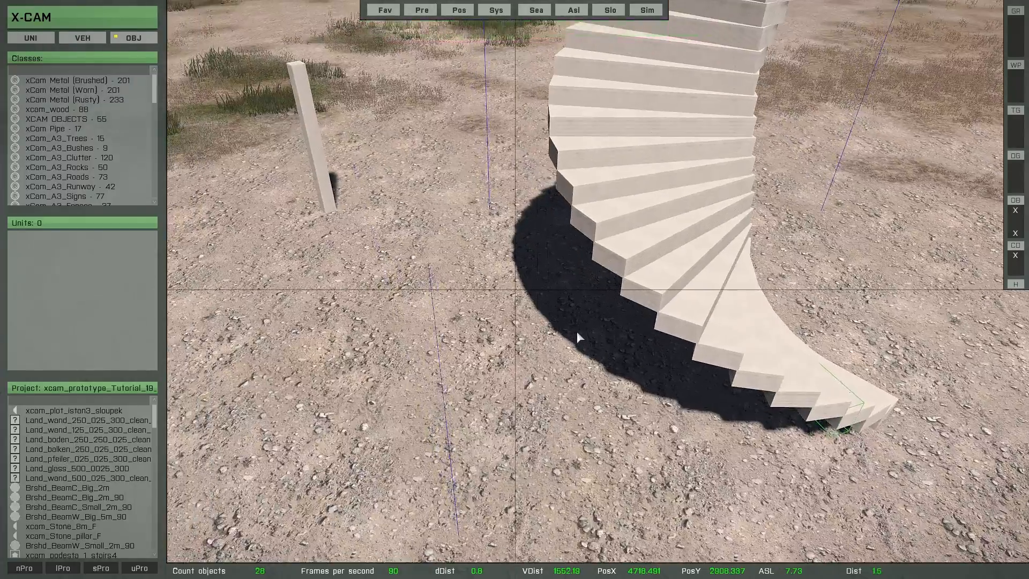
pyautogui.scroll(-3, 569, 328)
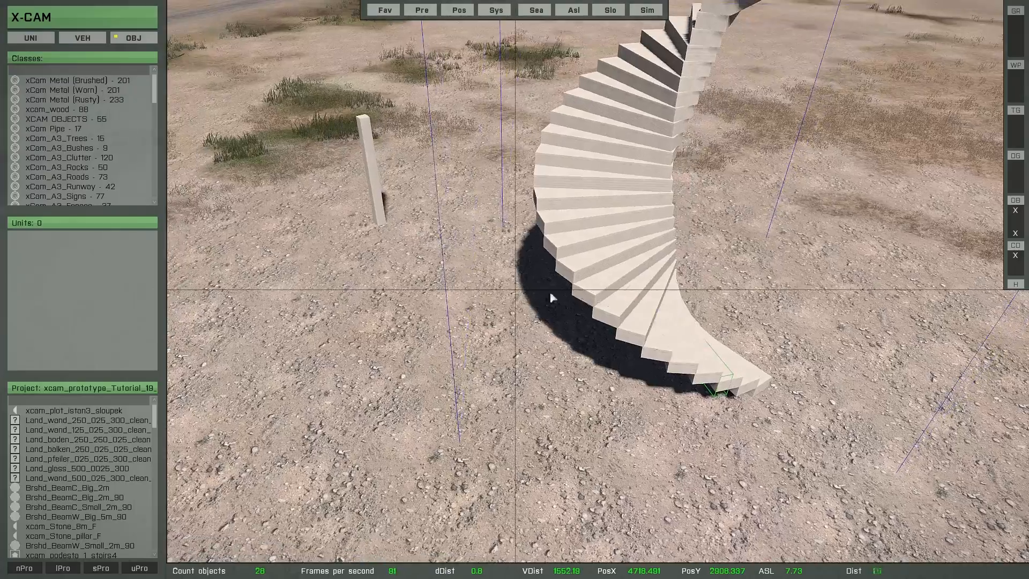
pyautogui.click(375, 184)
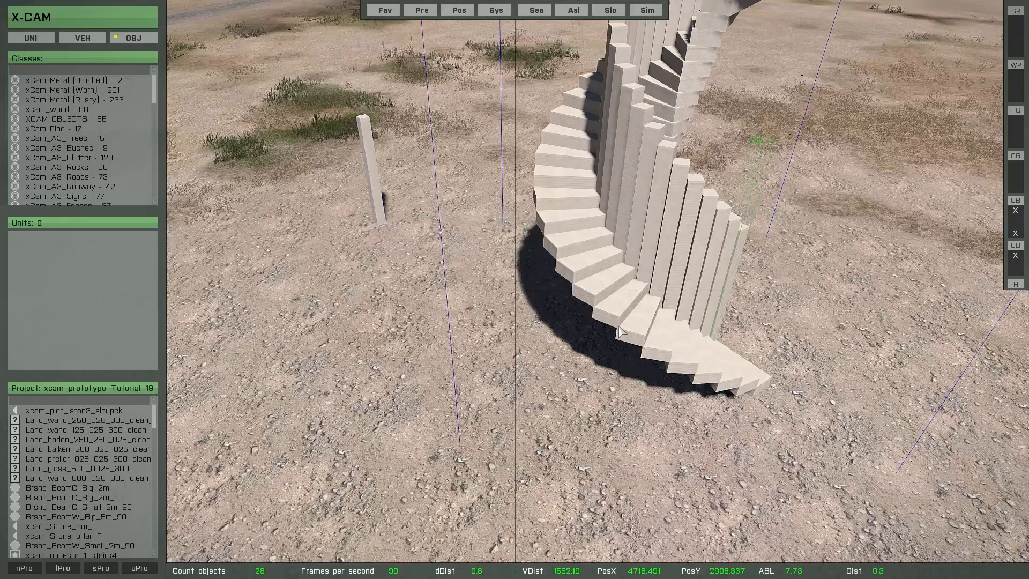
# Step: Slide the group of pillars along their own X axes to the outer ends of the treads
pyautogui.moveTo(441, 252); pyautogui.dragTo(477, 279, button='right')
pyautogui.hotkey('shift', 'x')
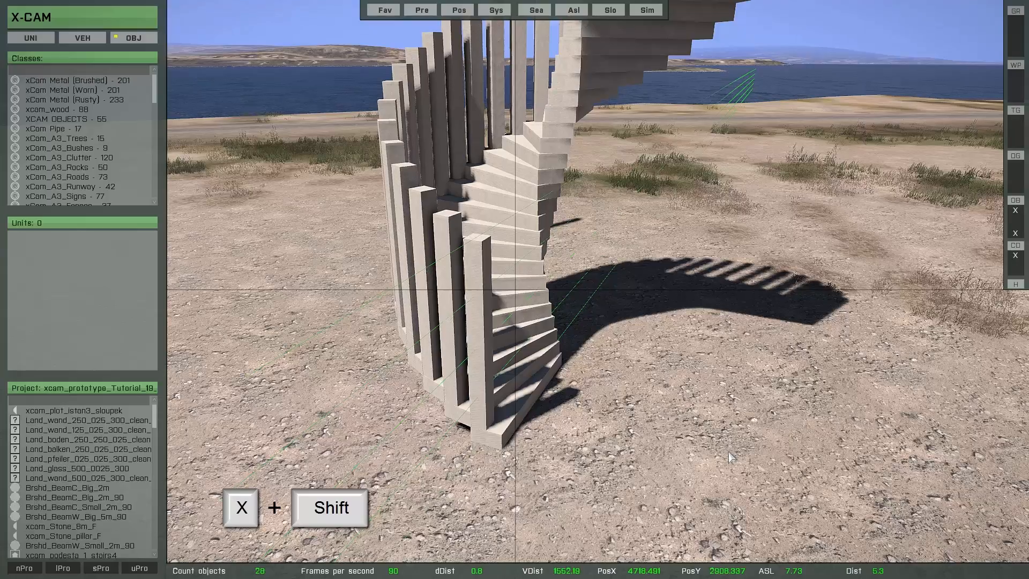
pyautogui.moveTo(732, 457)
pyautogui.mouseDown(button='right')
pyautogui.moveTo(736, 418)
pyautogui.moveTo(900, 426)
pyautogui.moveTo(735, 539)
pyautogui.moveTo(727, 464)
pyautogui.mouseUp(button='right')
# Step: Turn on ASL mode, bring the pillars to one common height and raise a copy of the ring above them
pyautogui.hotkey('ctrl', 'a')
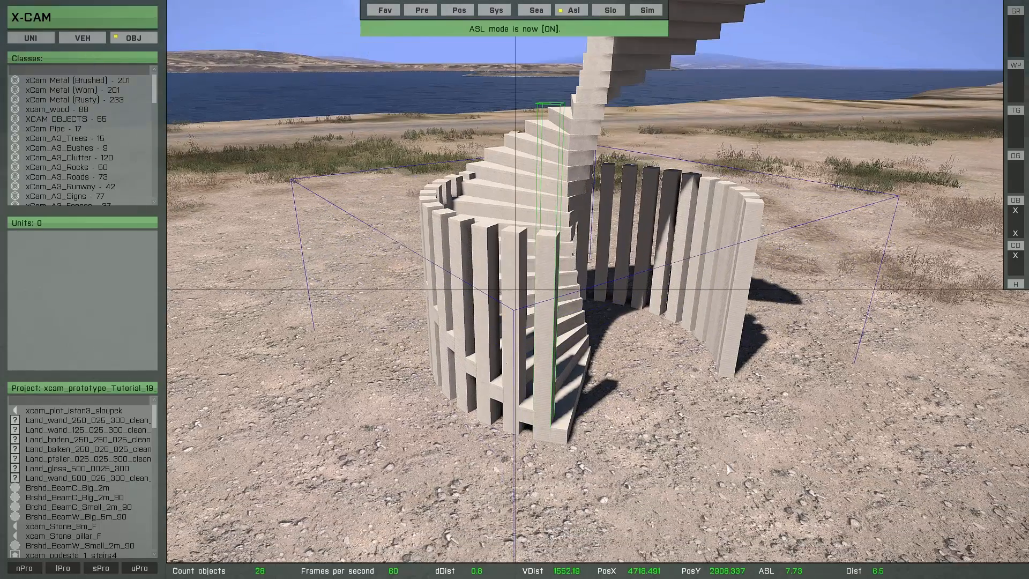
pyautogui.hotkey('ctrl', 'c')
pyautogui.press('pageup')
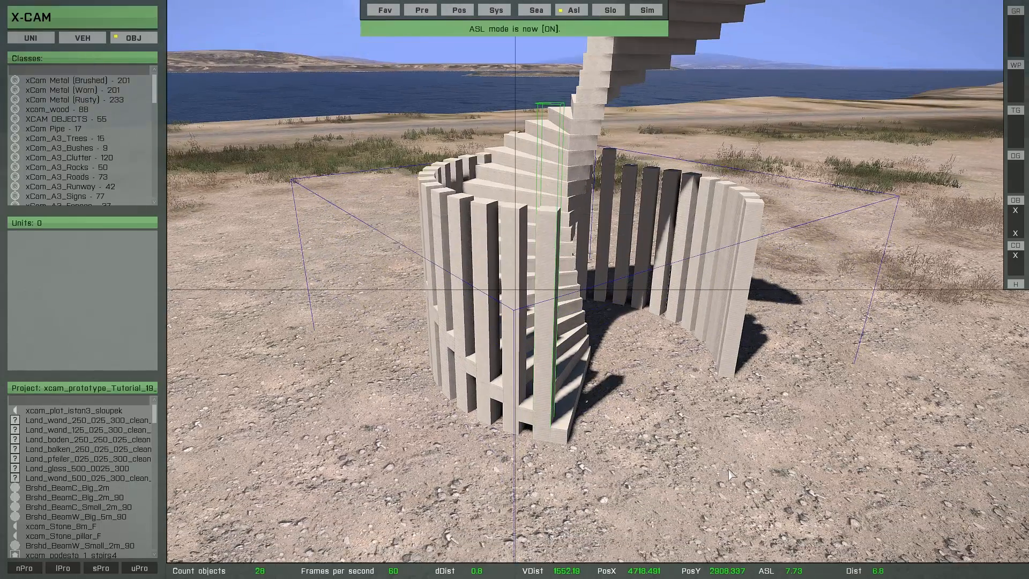
pyautogui.press('pagedown')
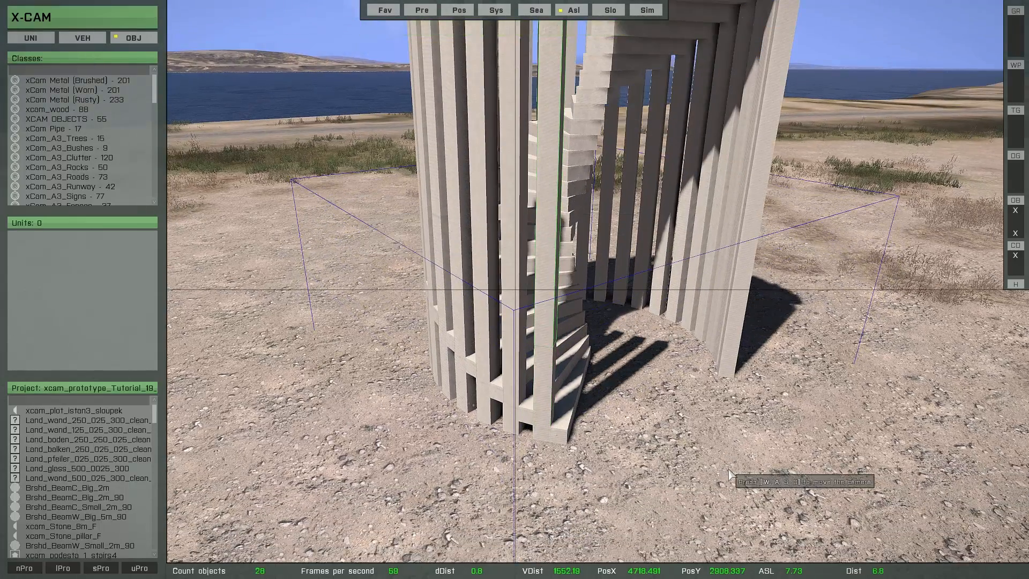
# Step: Raise a further copy of the pillar ring above the staircase's upper end, then clear the selection
pyautogui.hotkey('ctrl', 'a')
pyautogui.scroll(-5, 729, 475)
pyautogui.moveTo(729, 475); pyautogui.dragTo(718, 493, button='right')
pyautogui.press('pageup')
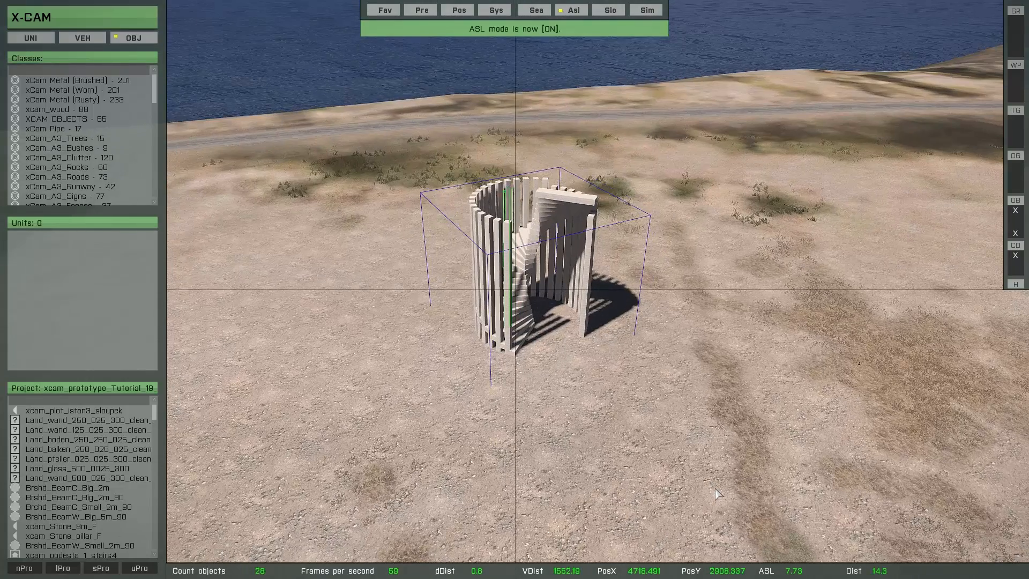
pyautogui.press('pageup')
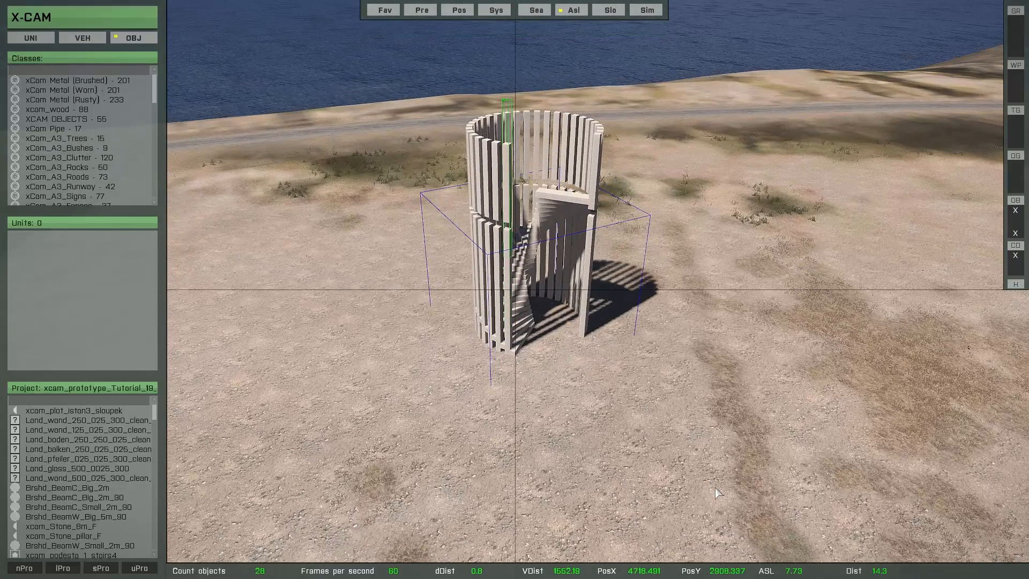
pyautogui.click(713, 487)
pyautogui.scroll(-2, 691, 484)
pyautogui.moveTo(692, 484); pyautogui.dragTo(681, 498, button='right')
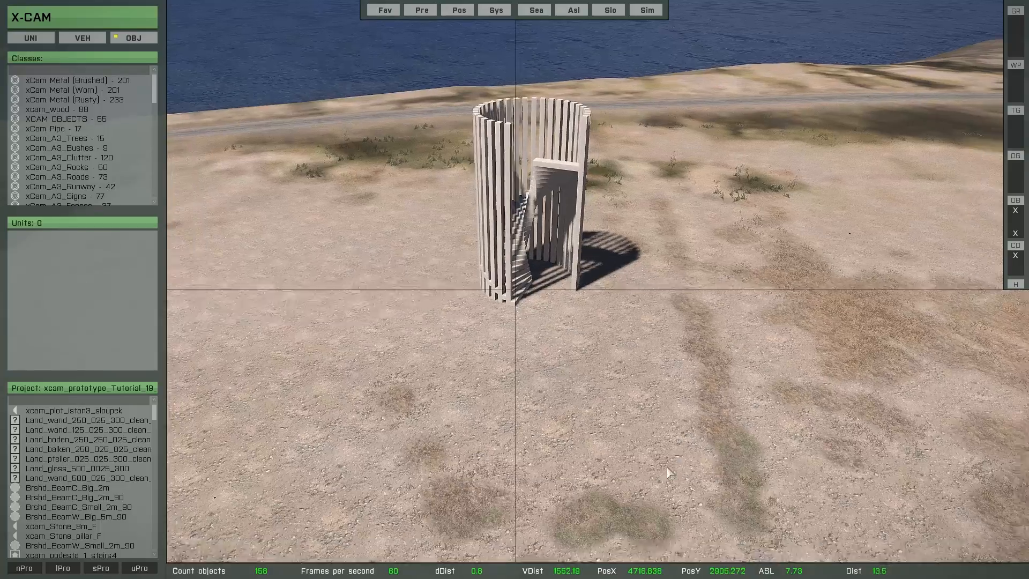
# Step: With ASL mode off, place another set of pillar copies upright on the staircase's intermediate treads
pyautogui.scroll(5, 614, 457)
pyautogui.scroll(3, 614, 457)
pyautogui.moveTo(613, 458); pyautogui.dragTo(578, 464, button='right')
pyautogui.scroll(-2, 578, 464)
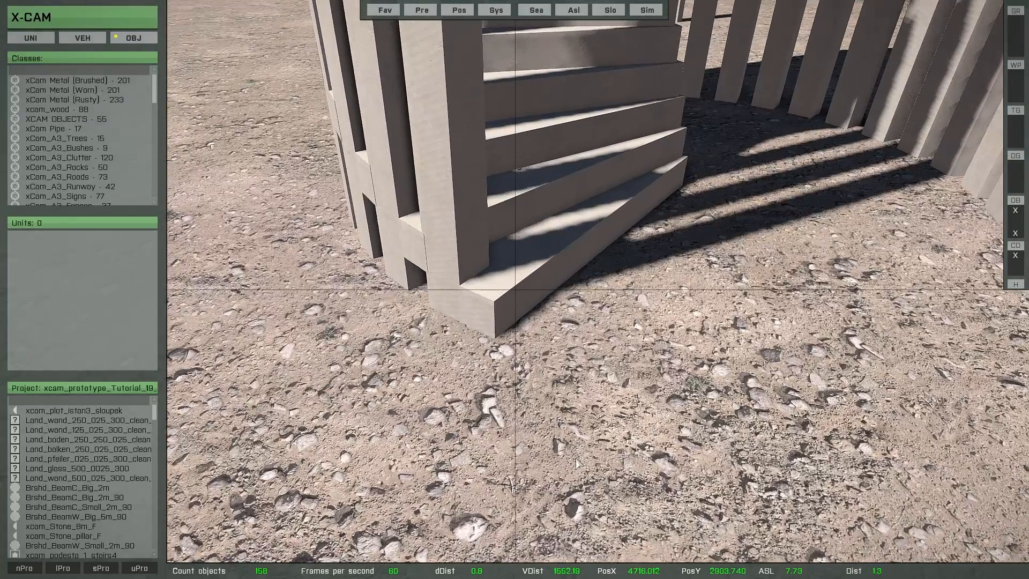
pyautogui.click(588, 244)
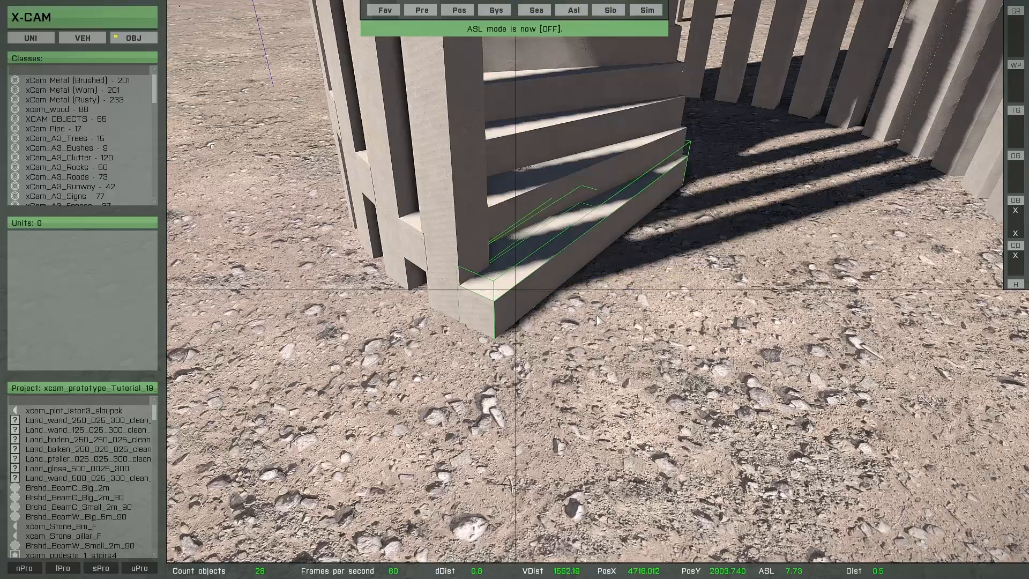
pyautogui.hotkey('ctrl', 'c')
pyautogui.scroll(-5, 536, 340)
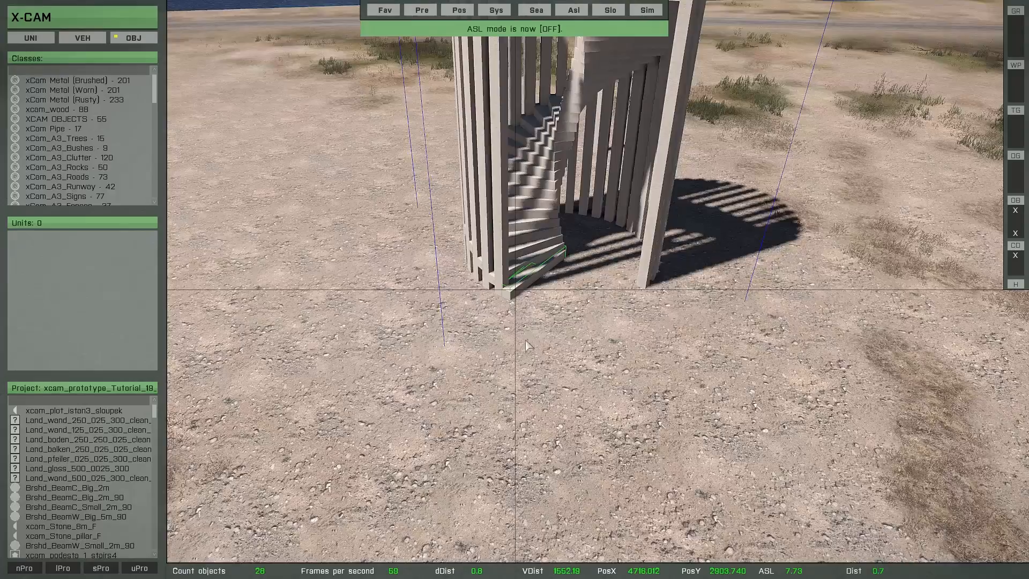
pyautogui.moveTo(526, 346); pyautogui.dragTo(491, 223, button='right')
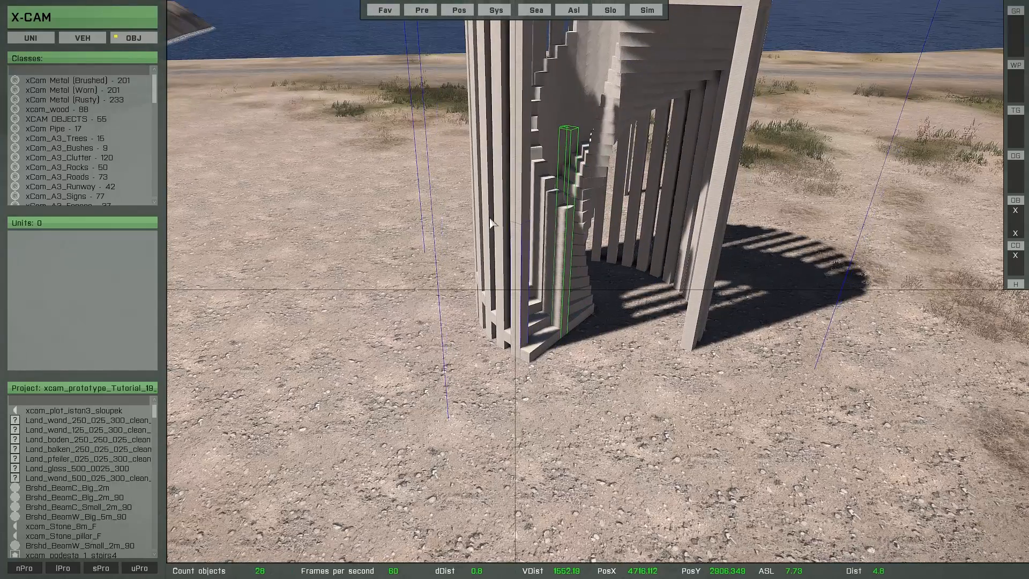
# Step: Slide the second set of pillars along their own X axes into the gaps until flush with the outer wall
pyautogui.hotkey('shift', 'x')
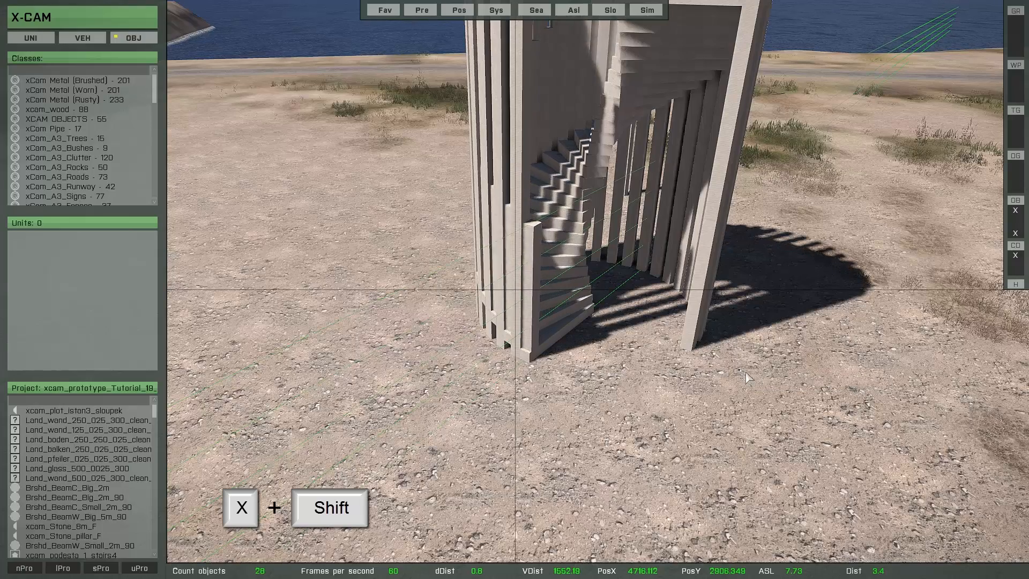
pyautogui.hotkey('shift', 'x')
pyautogui.press('w')
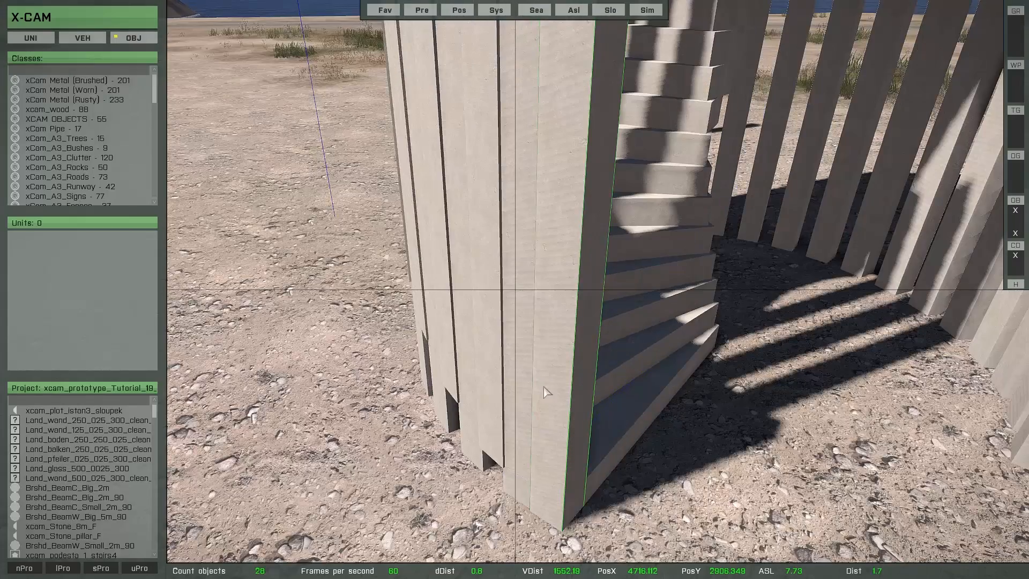
pyautogui.moveTo(543, 390); pyautogui.dragTo(586, 380, button='right')
pyautogui.hotkey('shift', 'x')
pyautogui.hotkey('shift', 'x')
pyautogui.hotkey('shift', 'x')
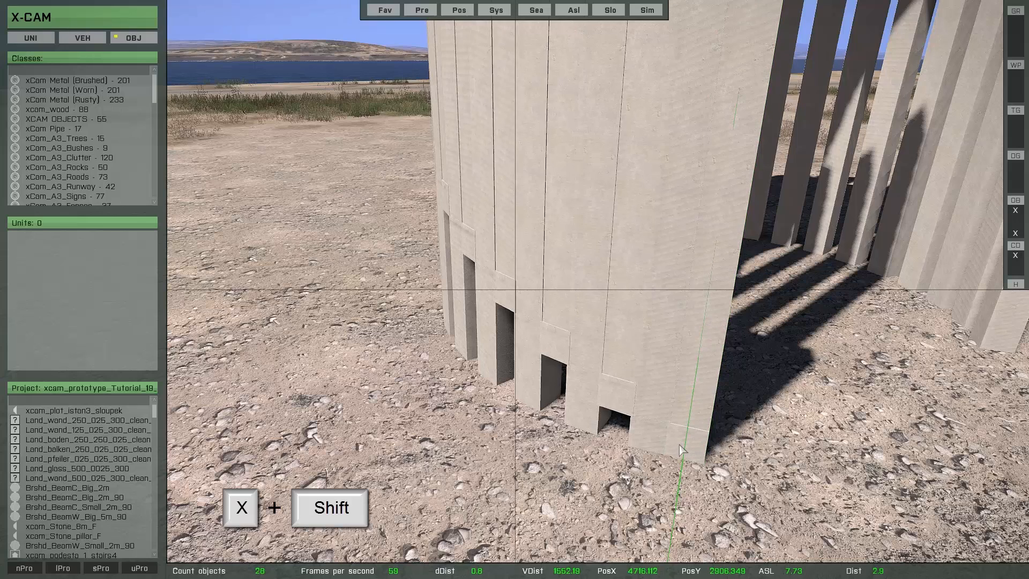
pyautogui.hotkey('shift', 'x')
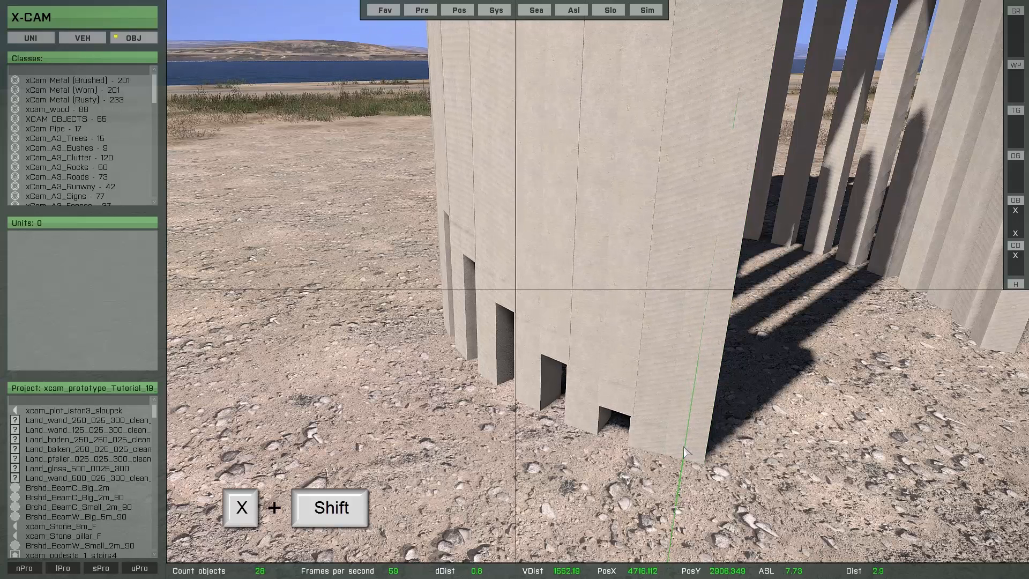
pyautogui.hotkey('shift', 'x')
# Step: Turn on ASL mode and align the second set of pillars to one common height around the tower's base
pyautogui.press('a')
pyautogui.moveTo(687, 453); pyautogui.dragTo(733, 455, button='right')
pyautogui.press('d')
pyautogui.press('d')
pyautogui.hotkey('ctrl', 'a')
pyautogui.press('a')
pyautogui.press('s')
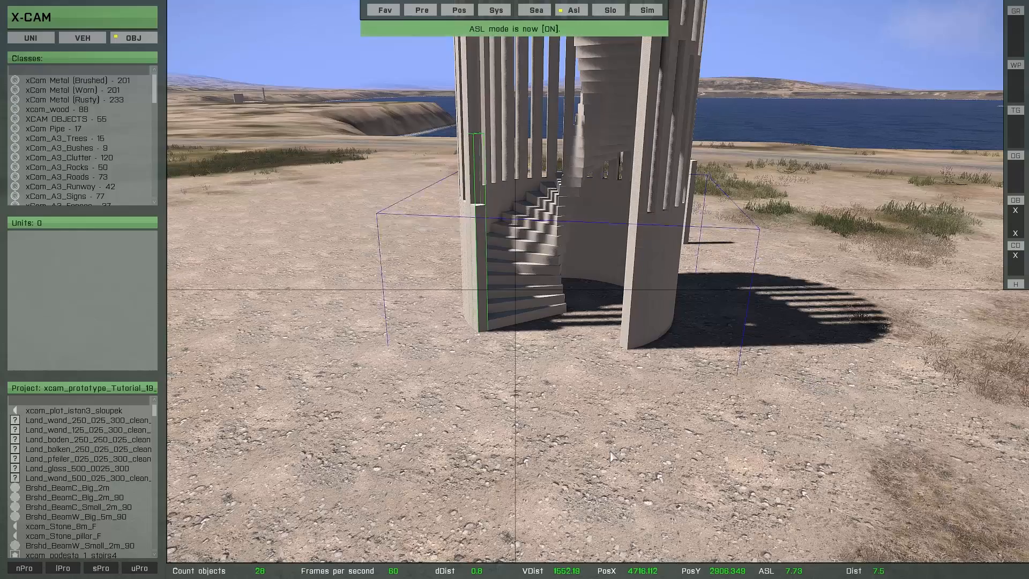
pyautogui.press('a')
pyautogui.moveTo(608, 454); pyautogui.dragTo(641, 471, button='right')
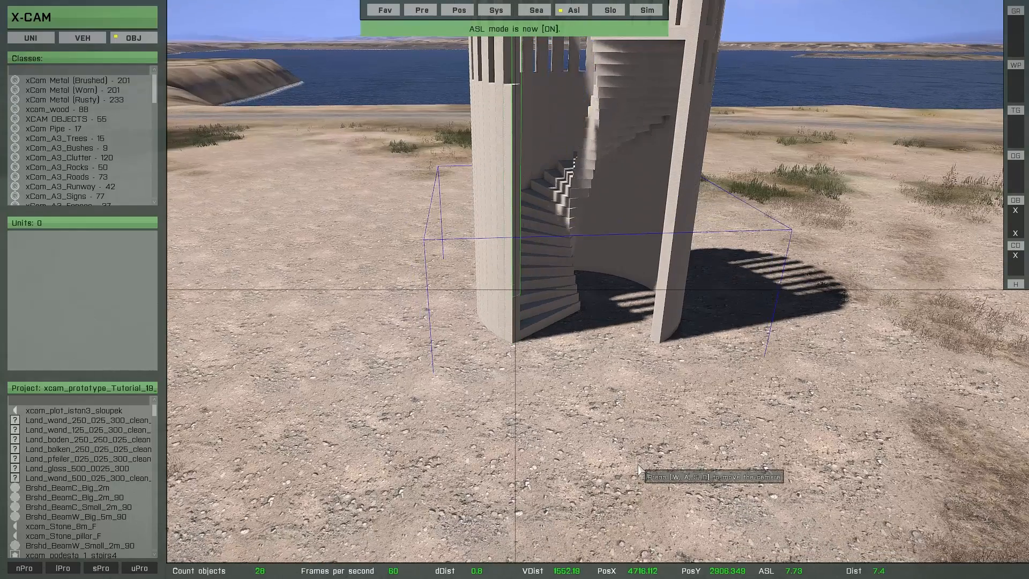
# Step: Copy the second set of pillars and raise the copies to close the gaps in the upper tower wall
pyautogui.hotkey('ctrl', 'c')
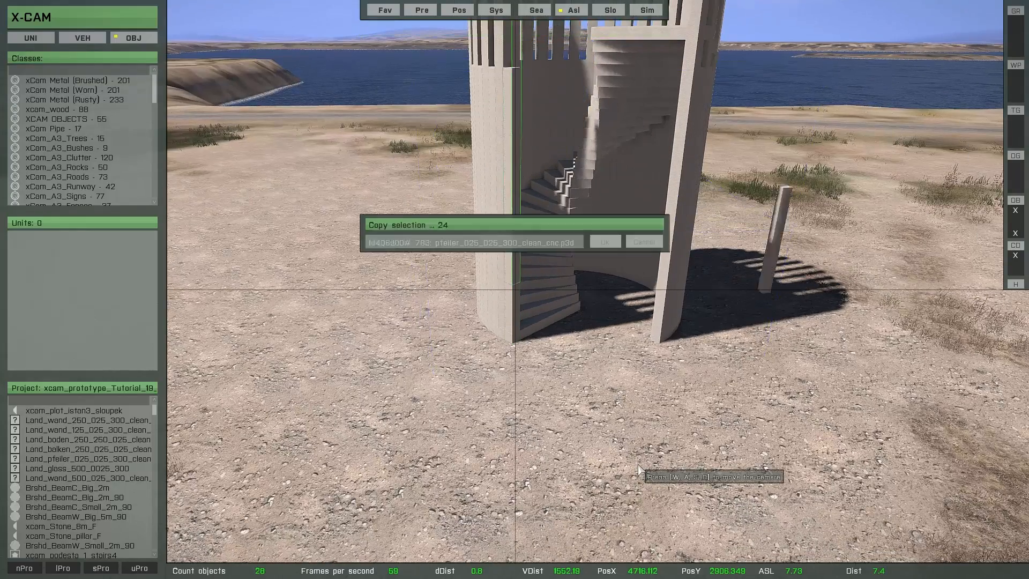
pyautogui.keyDown('alt'); pyautogui.moveTo(641, 465); pyautogui.dragTo(651, 455); pyautogui.keyUp('alt')
pyautogui.press('s')
pyautogui.press('q')
pyautogui.moveTo(641, 470); pyautogui.dragTo(609, 507, button='right')
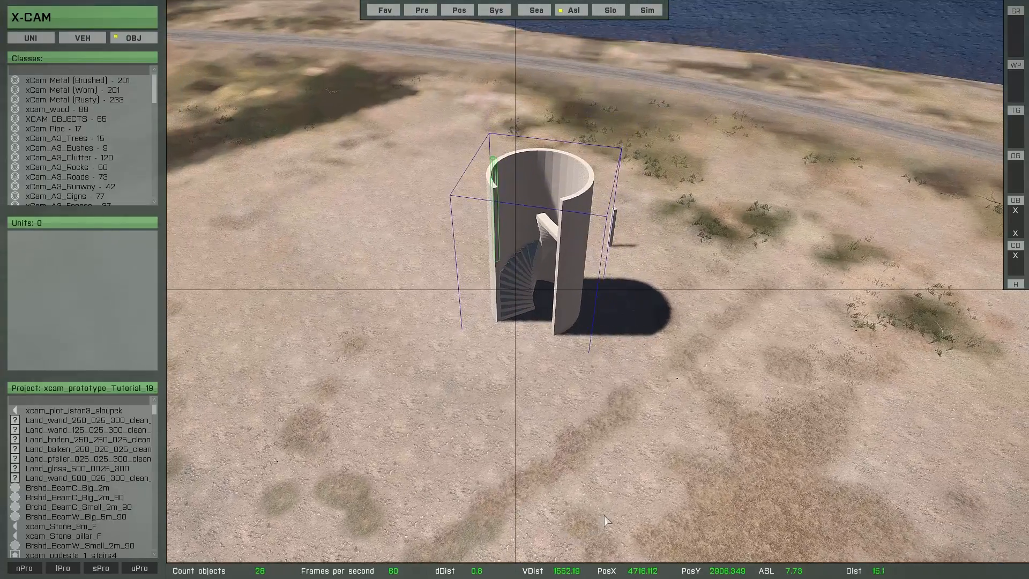
pyautogui.click(609, 507)
# Step: Inspect the enclosed spiral staircase up close, and walk up and around it in the first-person preview
pyautogui.press('w')
pyautogui.press('z')
pyautogui.press('w')
pyautogui.moveTo(599, 453); pyautogui.dragTo(622, 451, button='right')
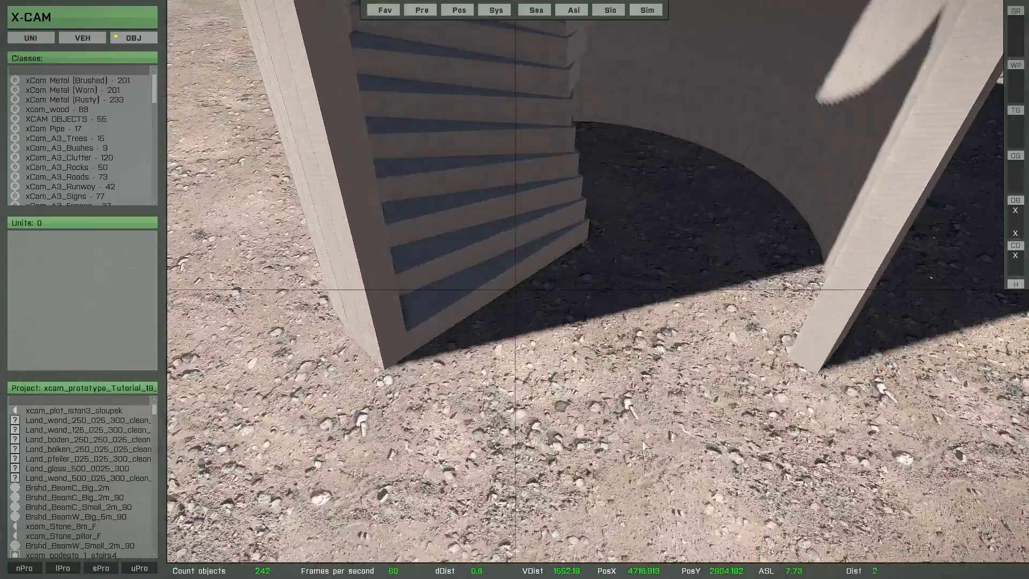
pyautogui.press('s')
pyautogui.press('w')
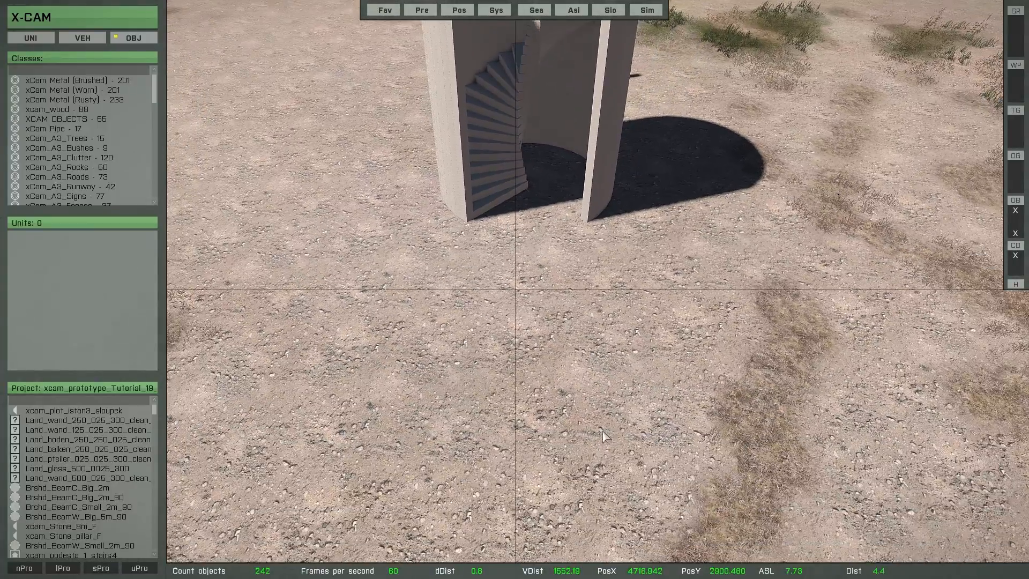
pyautogui.press('t')
pyautogui.press('Escape')
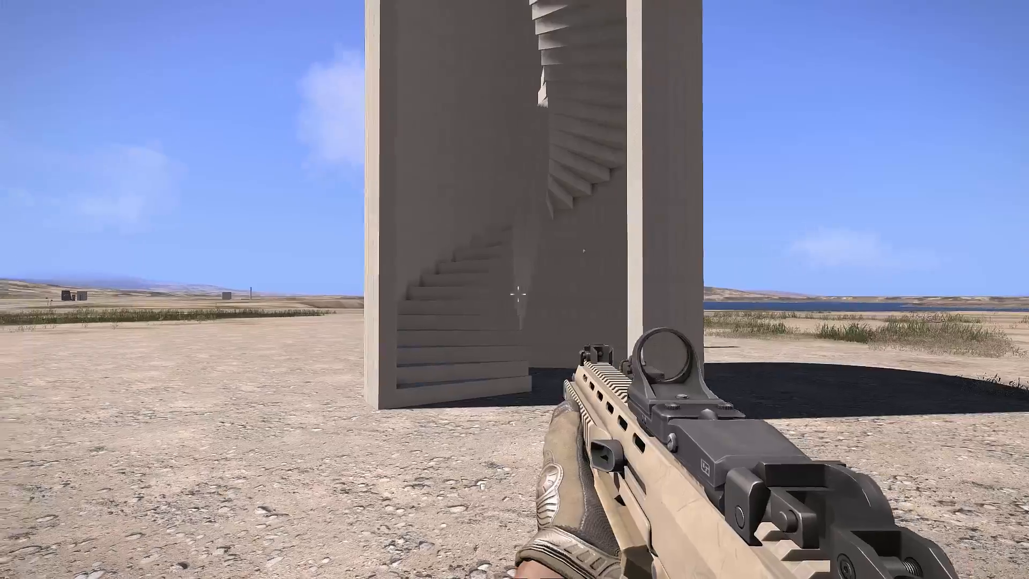
pyautogui.press('w')
pyautogui.press('w')
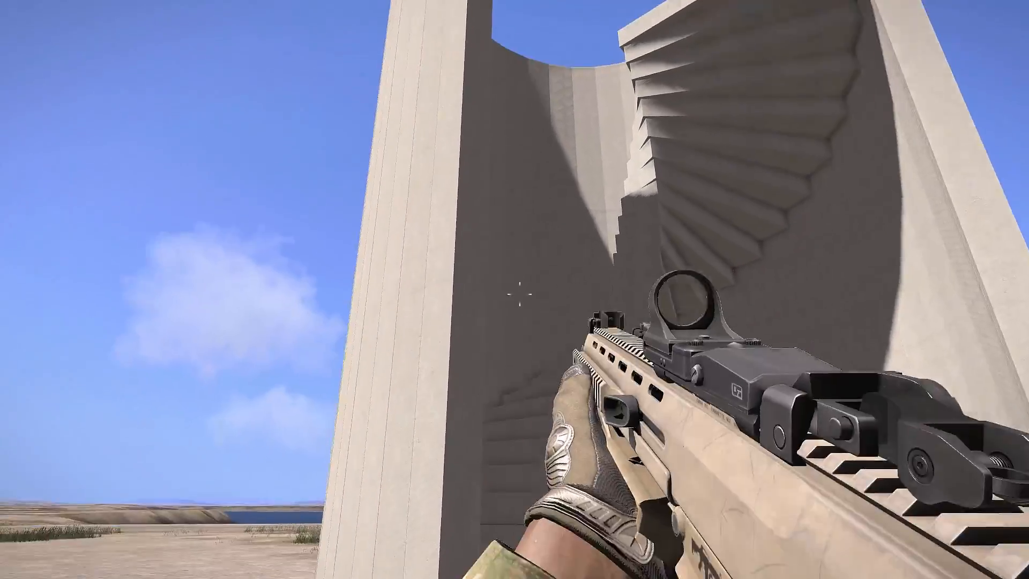
pyautogui.press('w')
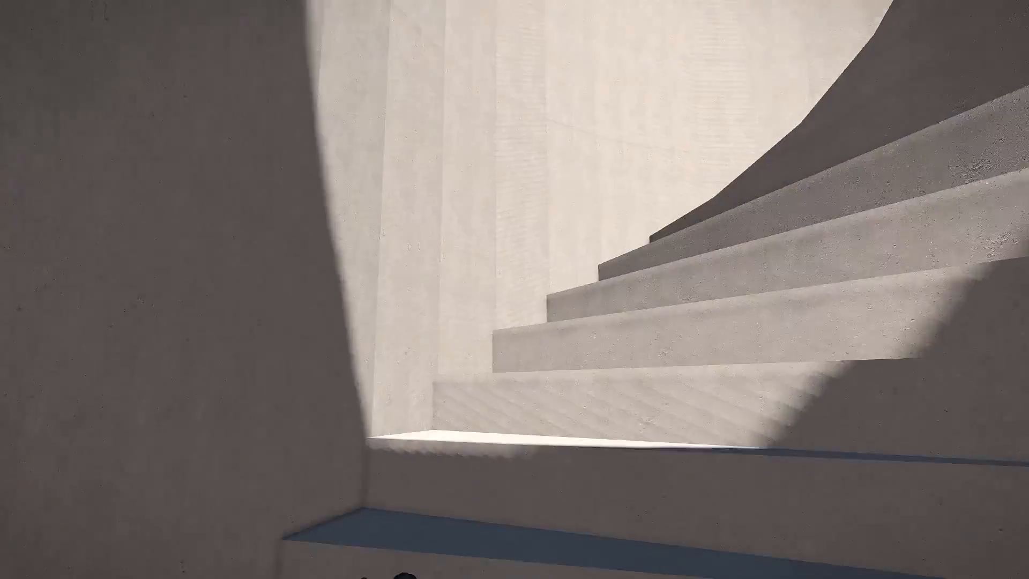
pyautogui.press('w')
pyautogui.press('w')
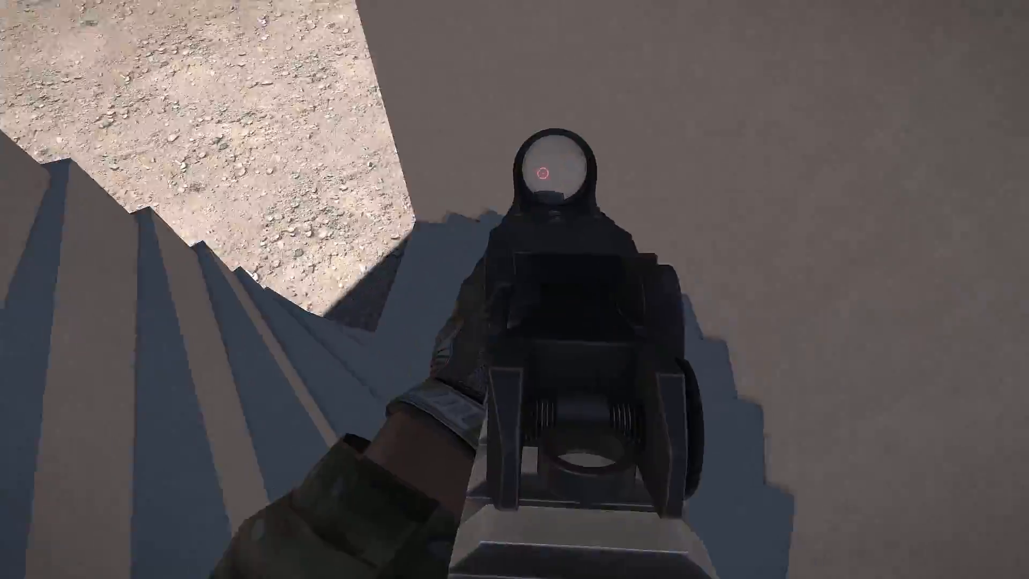
pyautogui.press('s')
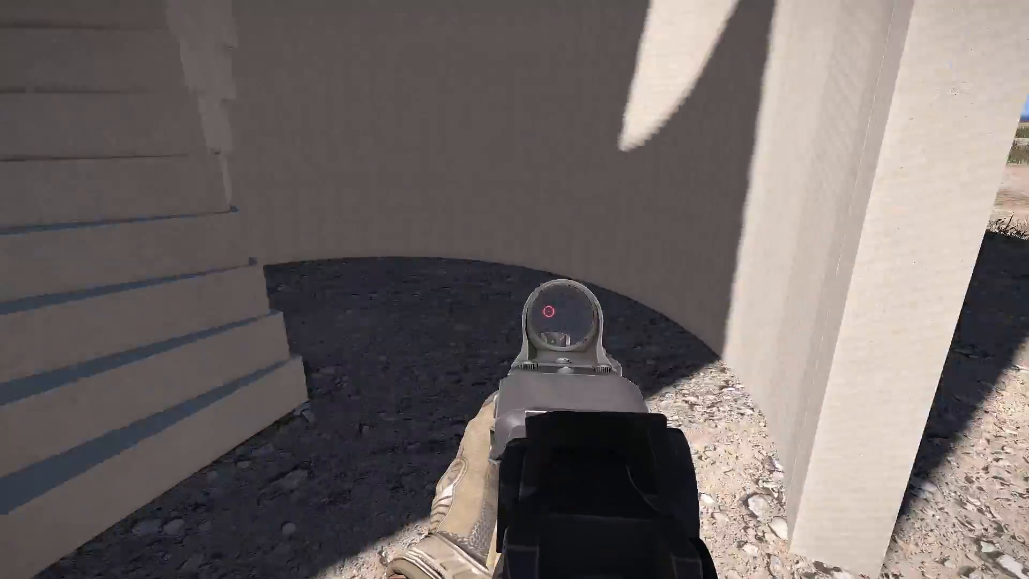
pyautogui.press('w')
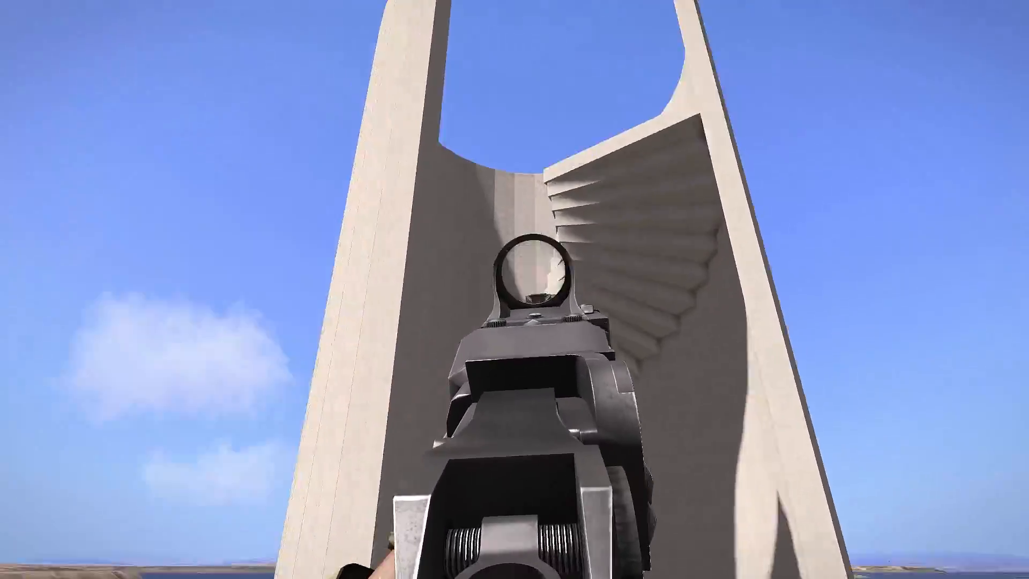
pyautogui.press('d')
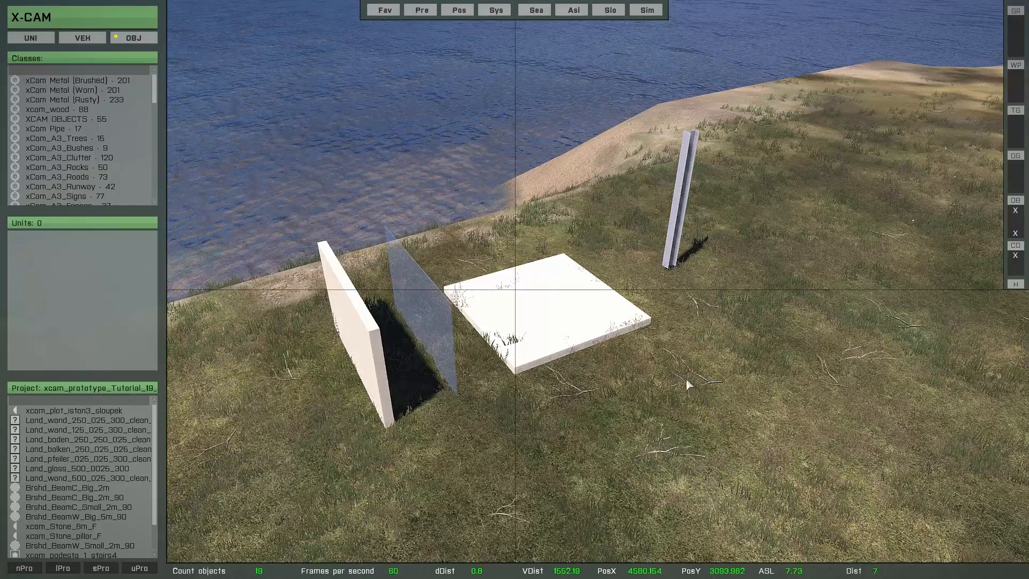
# Step: Turn on ASL mode and place the white floor slab at the shoreline, turned toward the water and slightly above the ground
pyautogui.moveTo(676, 376); pyautogui.dragTo(771, 272, button='right')
pyautogui.moveTo(593, 399); pyautogui.dragTo(570, 398, button='right')
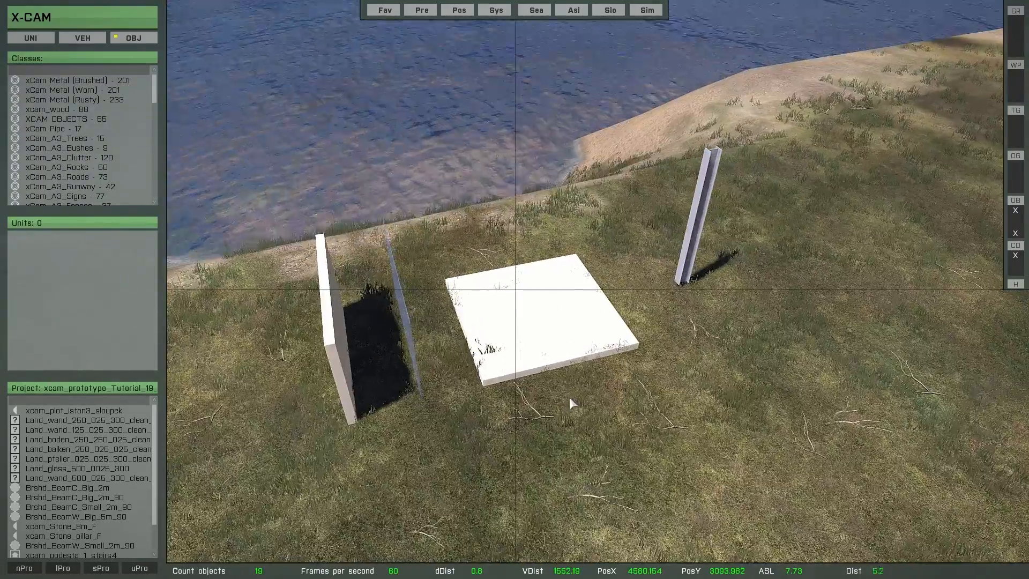
pyautogui.click(534, 328)
pyautogui.moveTo(613, 339); pyautogui.dragTo(558, 348, button='right')
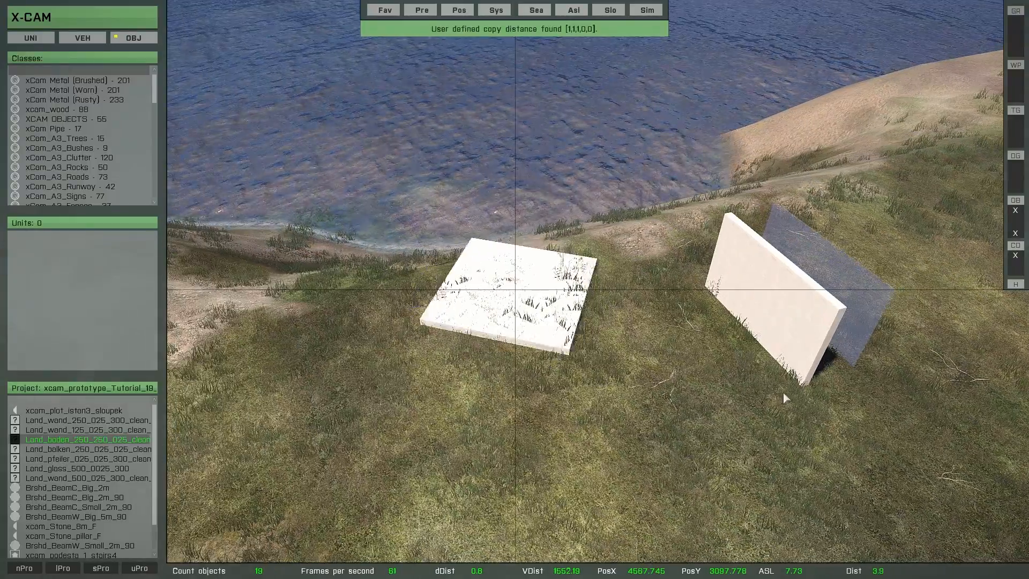
pyautogui.keyDown('shift'); pyautogui.moveTo(783, 391); pyautogui.dragTo(592, 374); pyautogui.keyUp('shift')
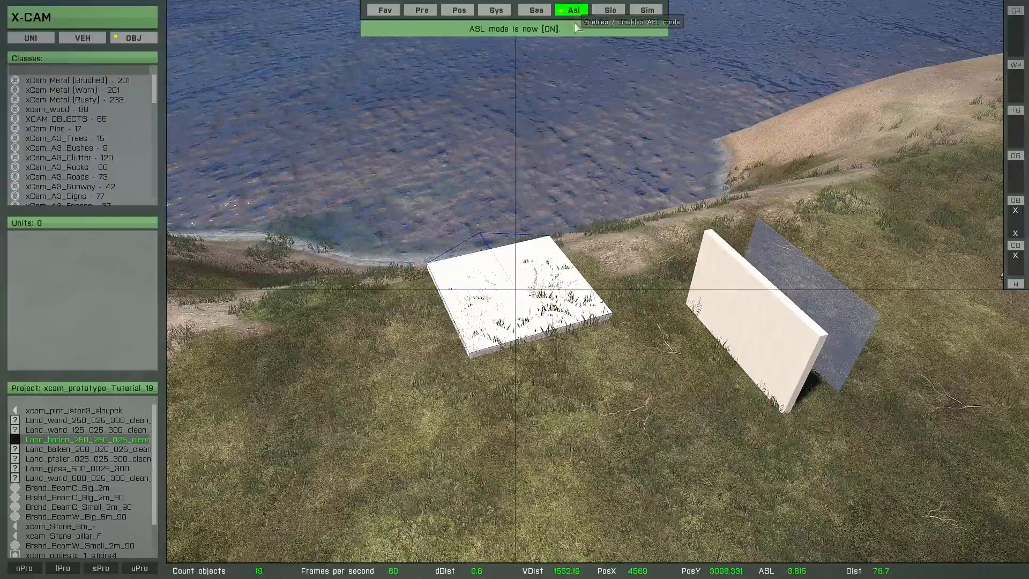
pyautogui.moveTo(576, 278); pyautogui.dragTo(536, 309)
pyautogui.keyDown('alt'); pyautogui.moveTo(532, 197); pyautogui.dragTo(537, 291); pyautogui.keyUp('alt')
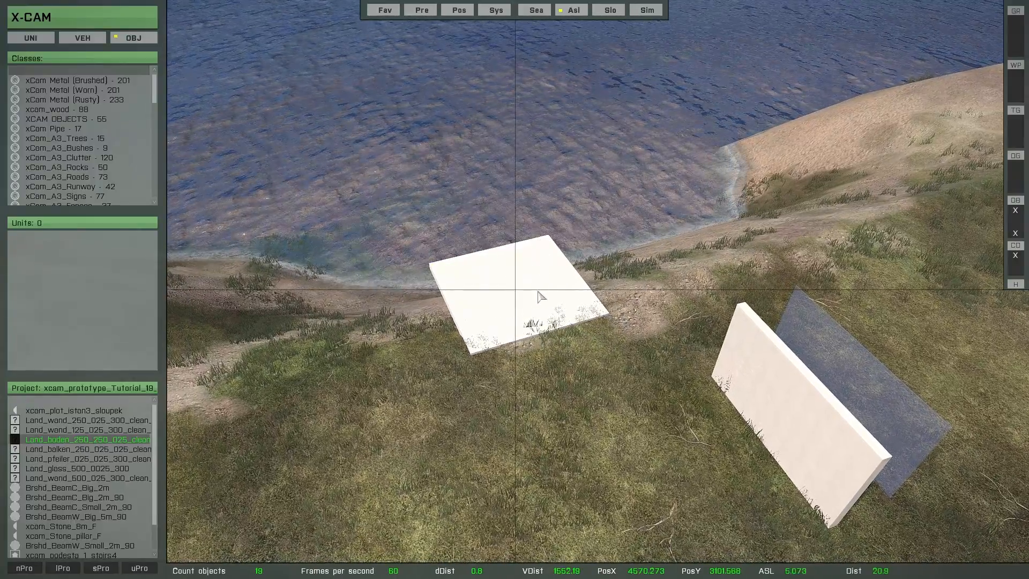
# Step: Set the automatic copy orientation to 12 and copy the floor slab repeatedly into an arc over the water and back to shore
pyautogui.press('super')
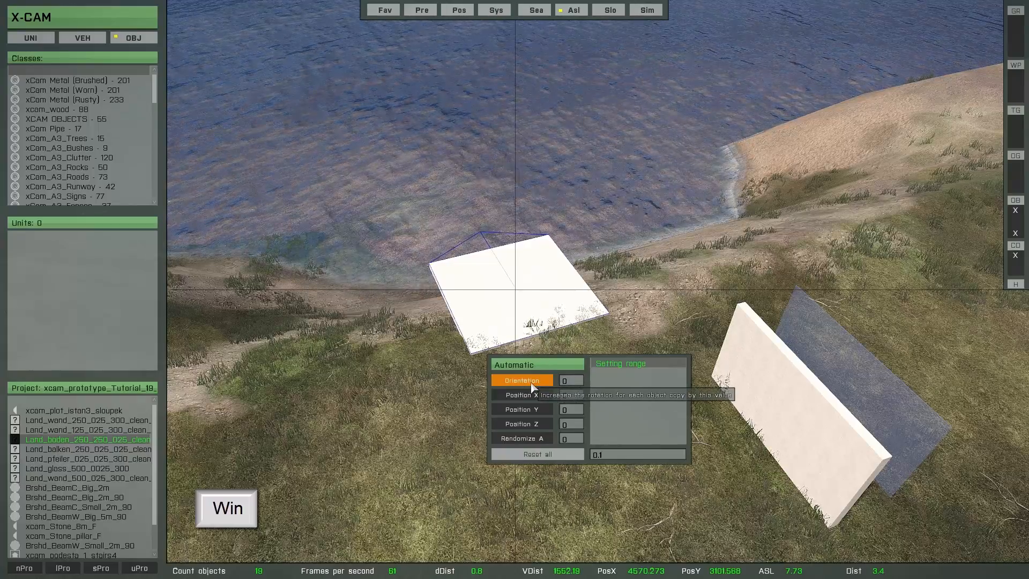
pyautogui.scroll(-1, 612, 460)
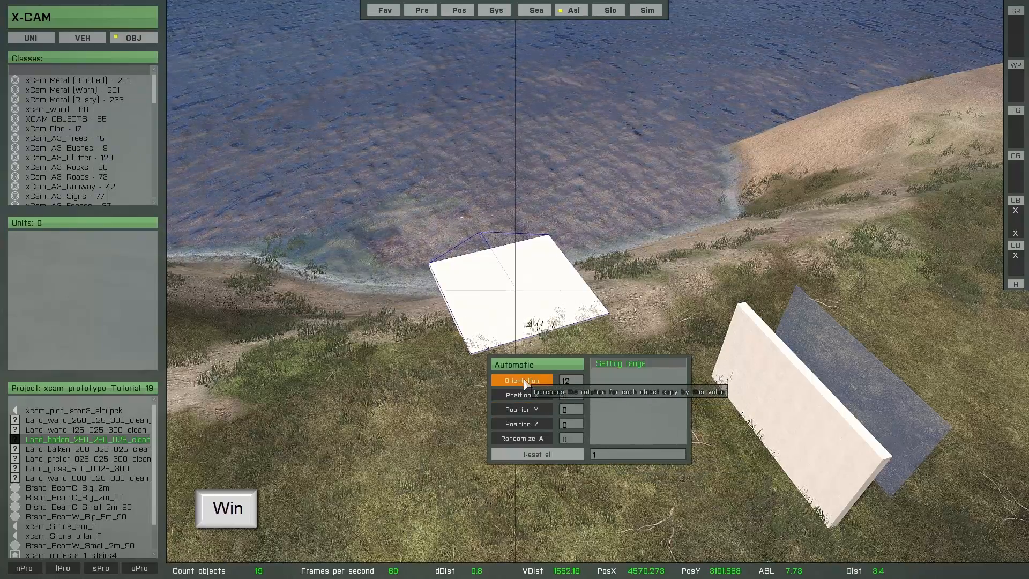
pyautogui.press('super')
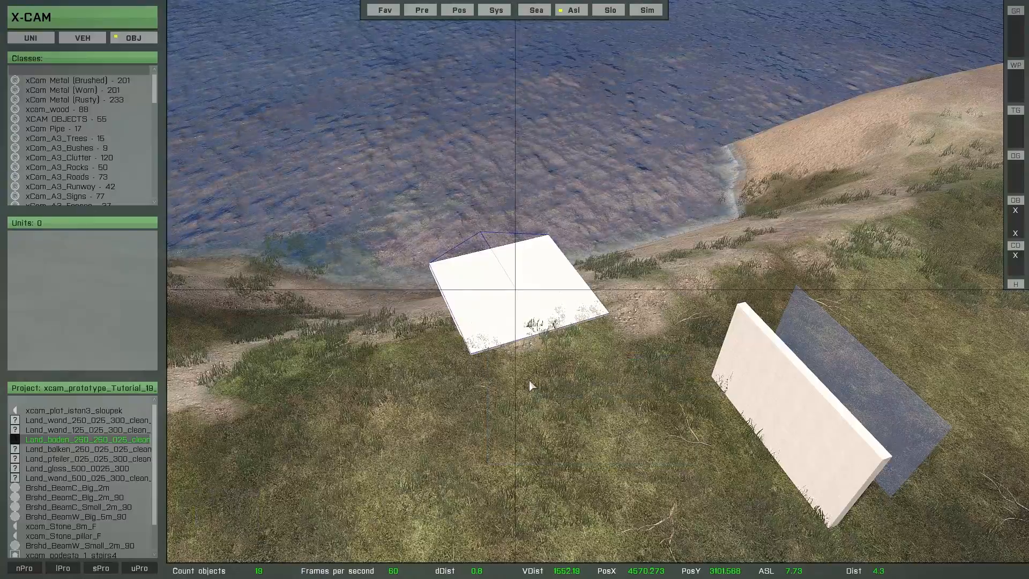
pyautogui.press('space')
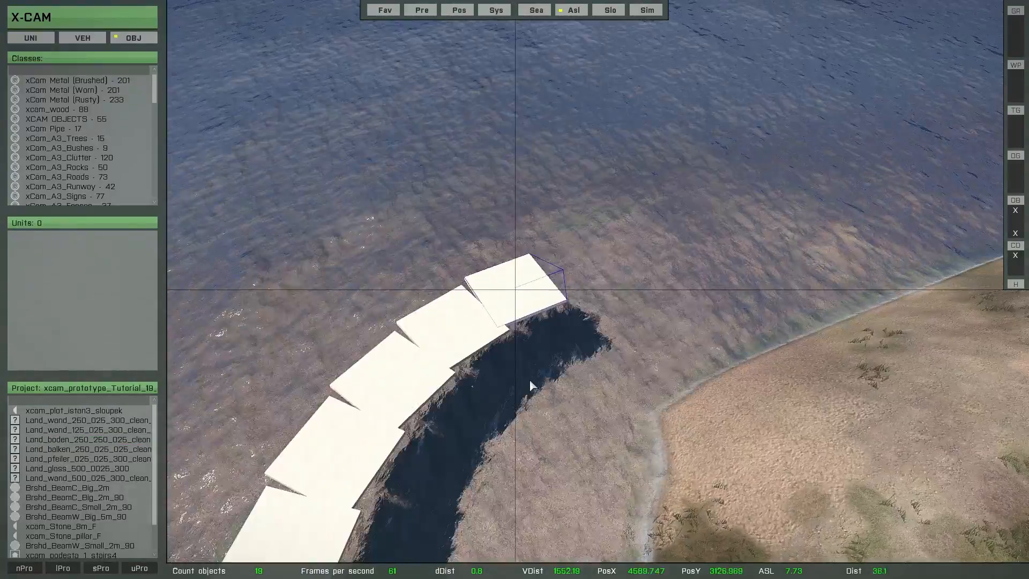
pyautogui.moveTo(529, 379); pyautogui.dragTo(272, 342, button='right')
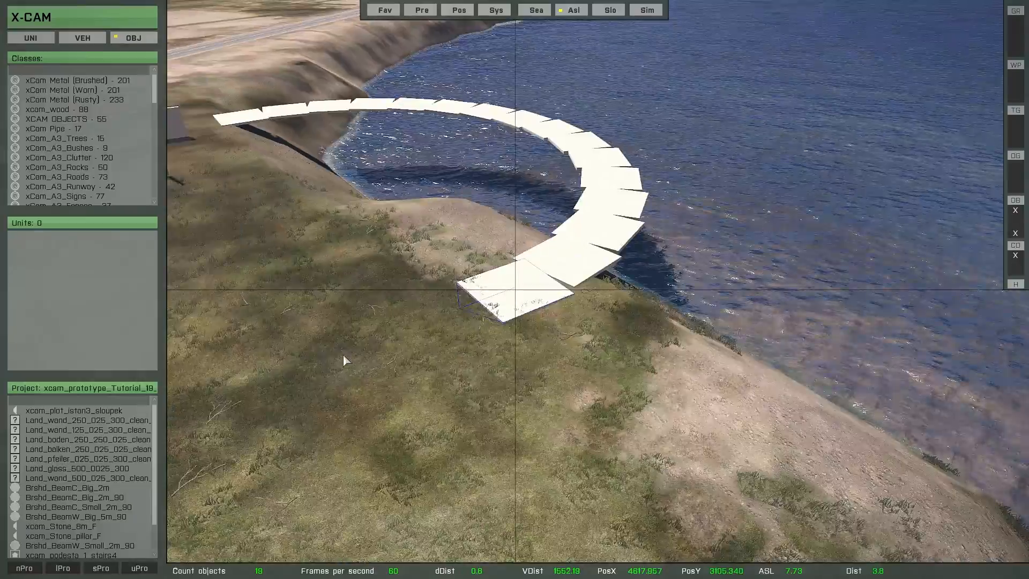
pyautogui.press('space')
pyautogui.press('space')
pyautogui.moveTo(485, 361); pyautogui.dragTo(539, 394, button='right')
pyautogui.press('Delete')
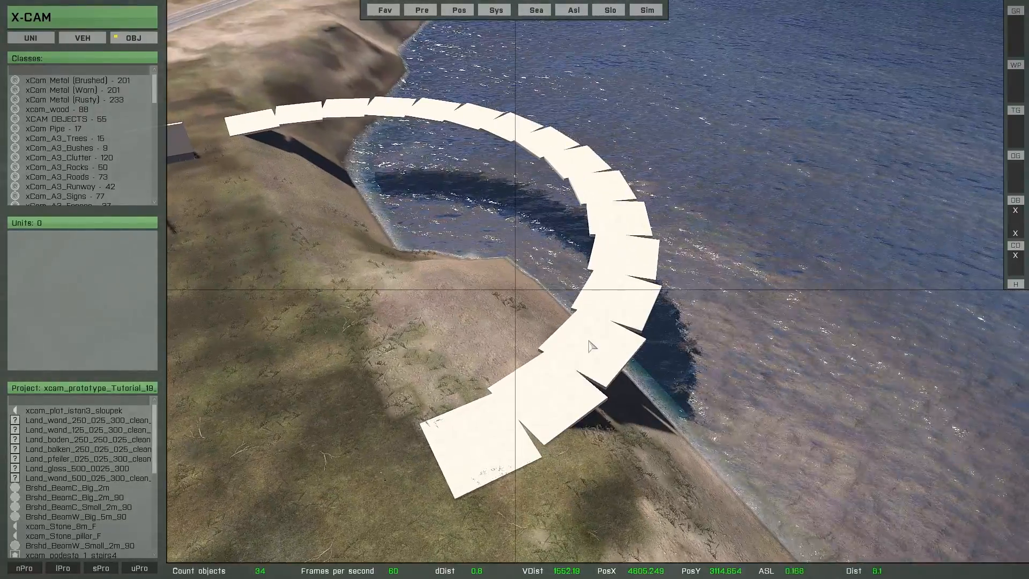
# Step: Select all 16 floor slabs and slide them along their own Y axes until their inner edges line up
pyautogui.click(606, 358)
pyautogui.click(599, 355)
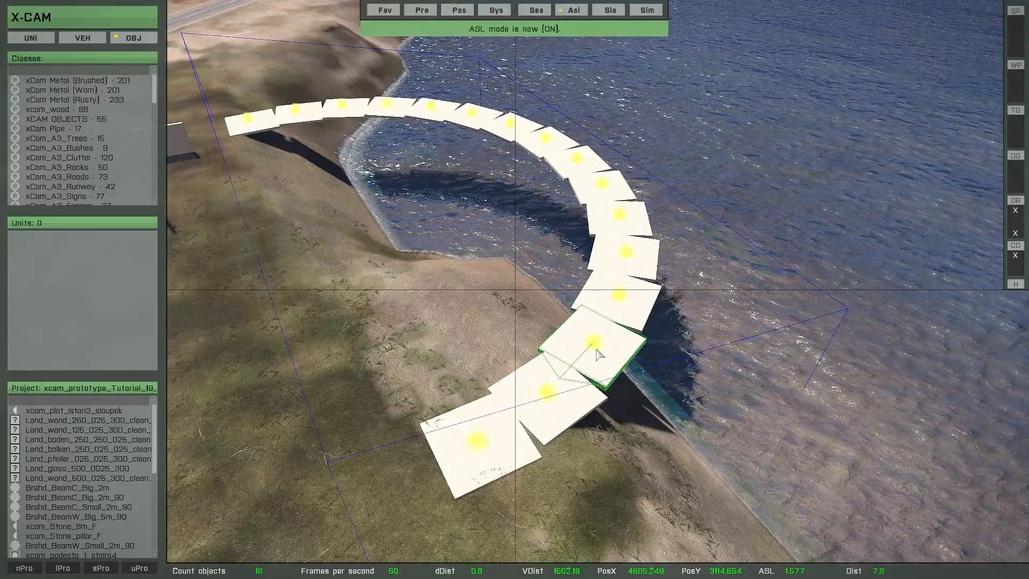
pyautogui.press('w')
pyautogui.moveTo(507, 371); pyautogui.dragTo(621, 417, button='right')
pyautogui.press('d')
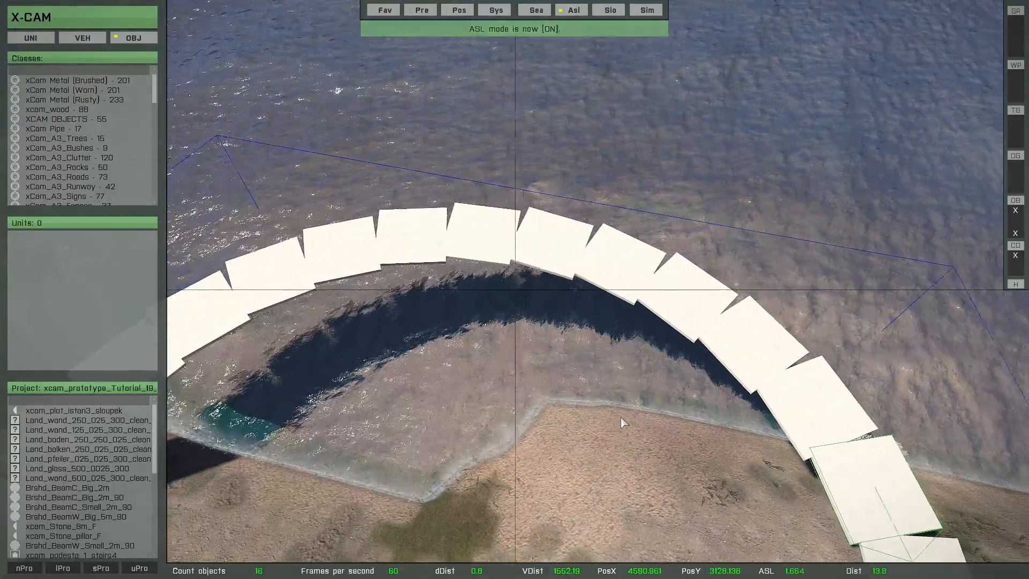
pyautogui.hotkey('shift', 'y')
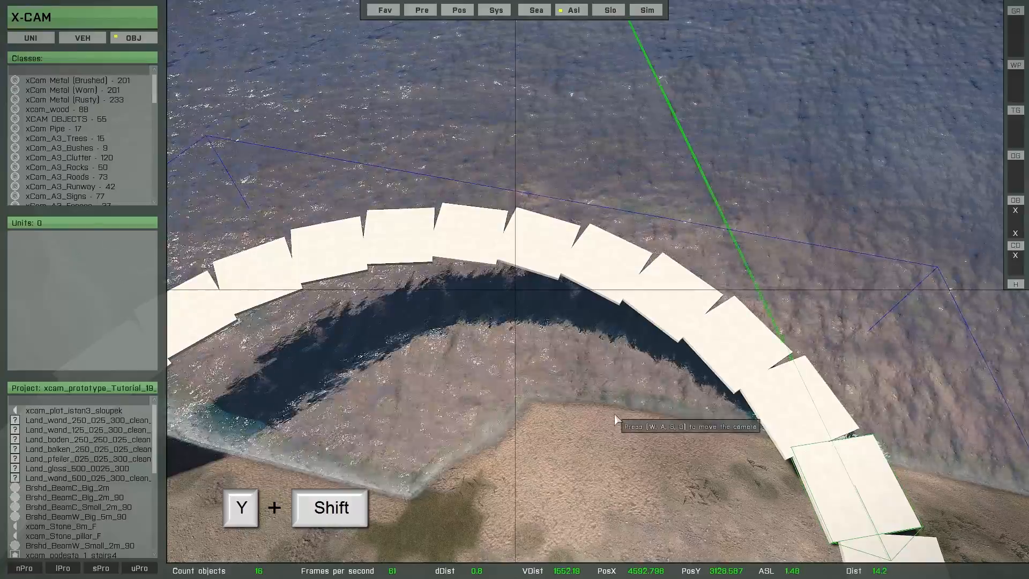
pyautogui.hotkey('shift', 'y')
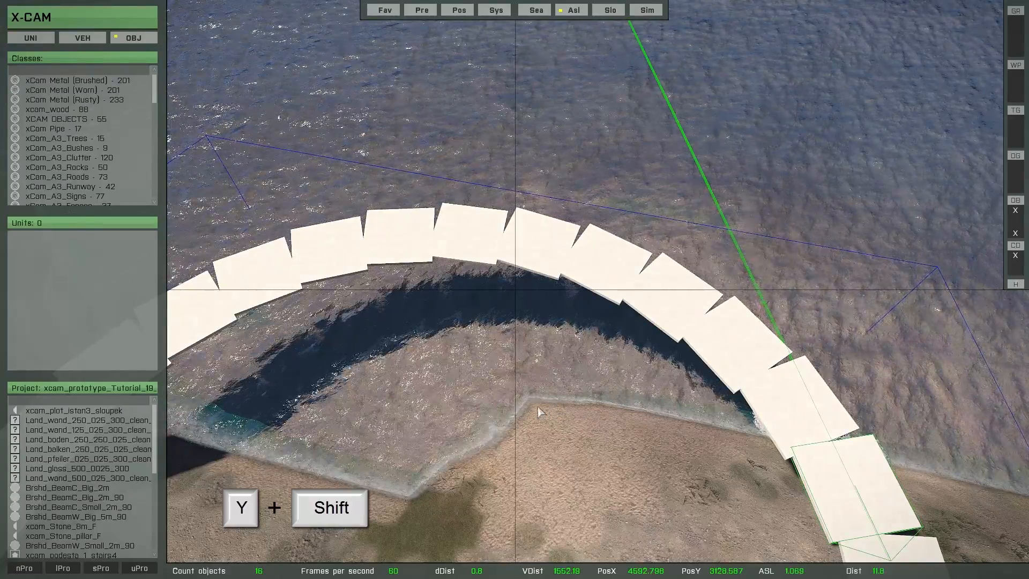
pyautogui.keyDown('shift'); pyautogui.moveTo(527, 408); pyautogui.dragTo(568, 238); pyautogui.keyUp('shift')
# Step: Slide the floor slabs along their own X axes until the wedge gaps close, fine-tuning the outer edge up close
pyautogui.hotkey('shift', 'x')
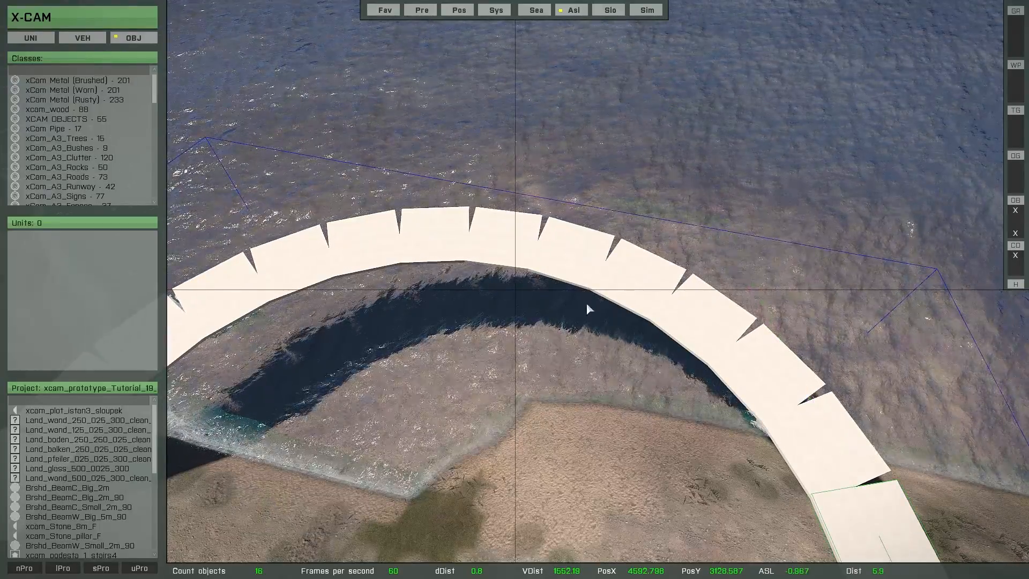
pyautogui.keyDown('shift'); pyautogui.moveTo(600, 410); pyautogui.dragTo(477, 374); pyautogui.keyUp('shift')
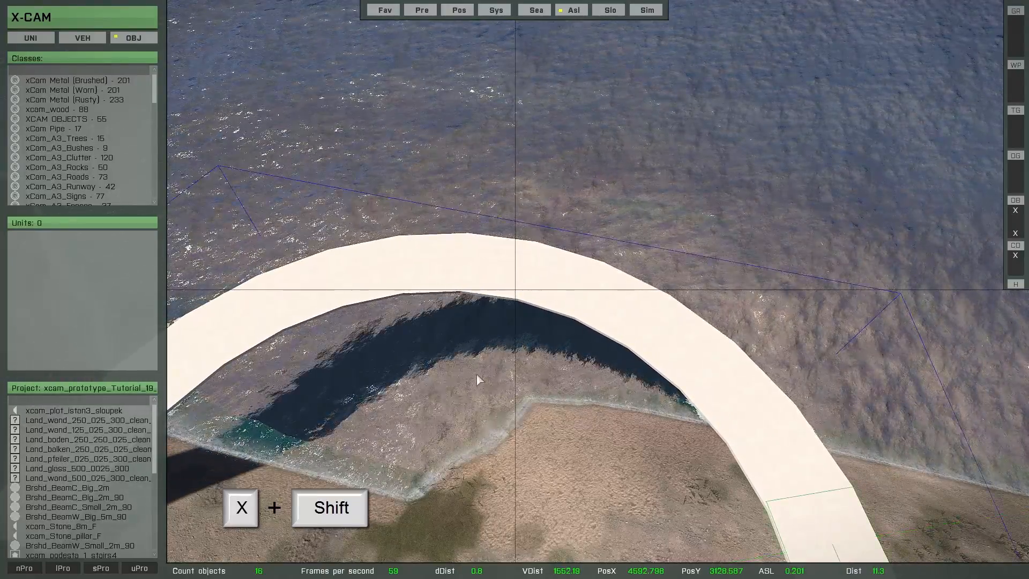
pyautogui.scroll(5, 476, 374)
pyautogui.press('w')
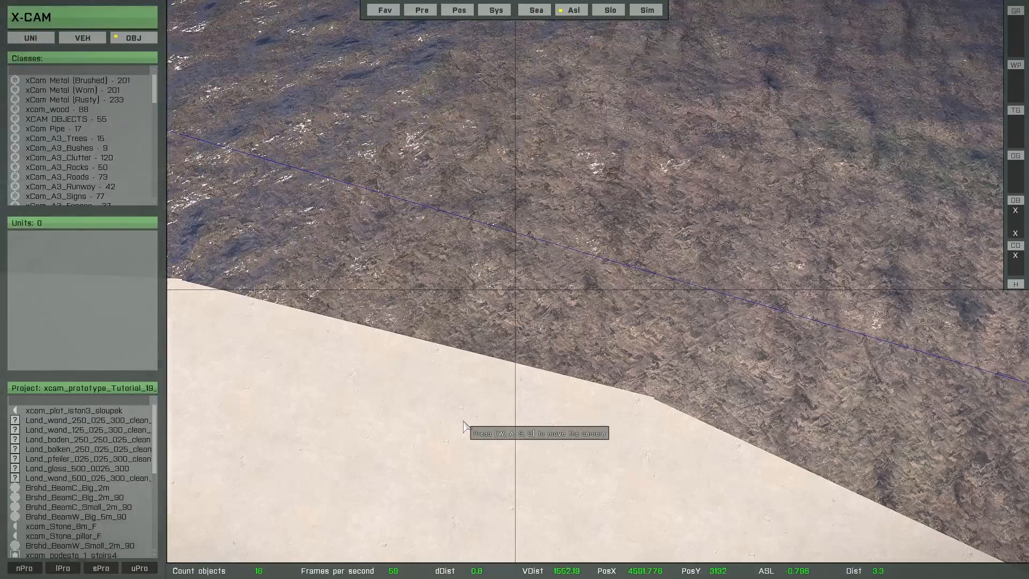
pyautogui.press('s')
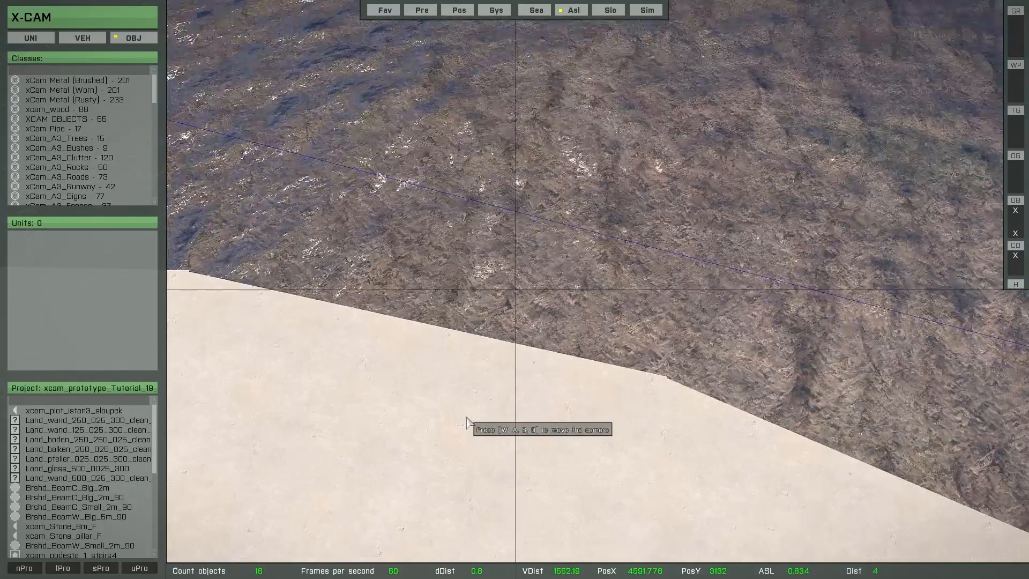
pyautogui.keyDown('shift'); pyautogui.moveTo(492, 447); pyautogui.dragTo(516, 464); pyautogui.keyUp('shift')
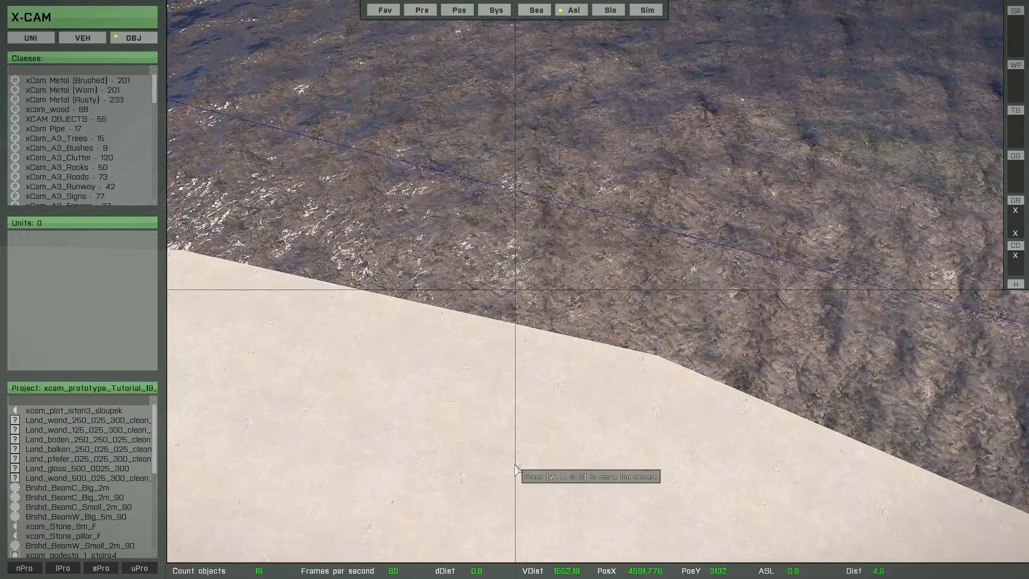
pyautogui.press('s')
# Step: Copy the 16 floor slabs and turn the copies into the wall panel from the grass, standing one wall on each slab
pyautogui.moveTo(515, 465); pyautogui.dragTo(503, 362, button='right')
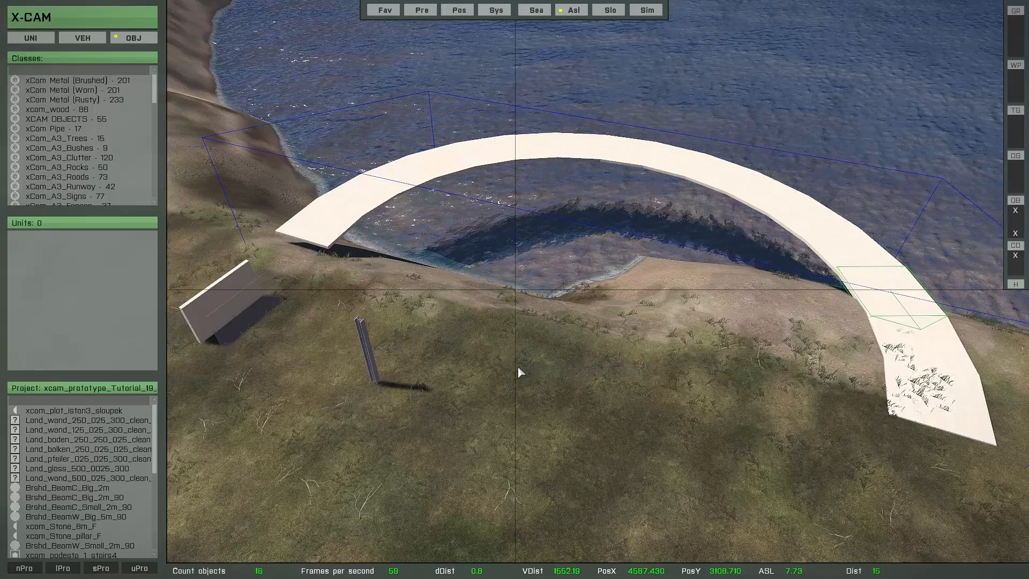
pyautogui.hotkey('ctrl', 'c')
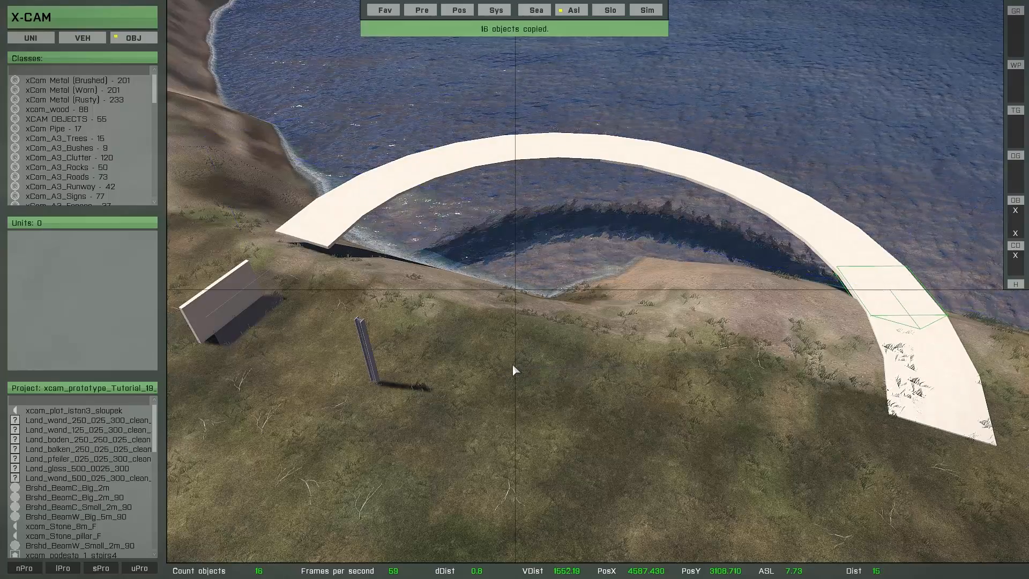
pyautogui.press('a')
pyautogui.moveTo(513, 365); pyautogui.dragTo(490, 349, button='right')
pyautogui.press('d')
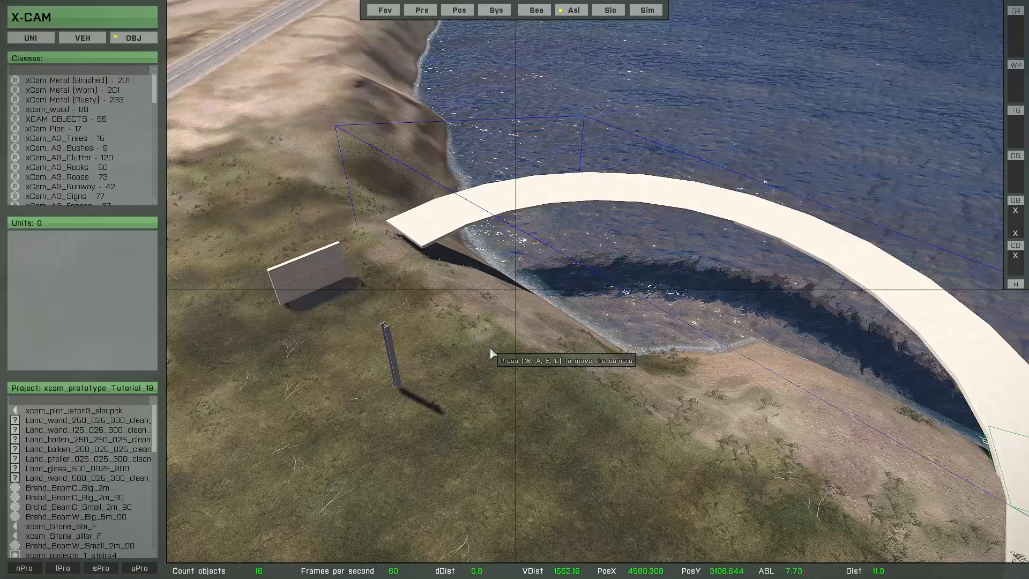
pyautogui.click(306, 265)
pyautogui.press('a')
pyautogui.moveTo(305, 266); pyautogui.dragTo(455, 282, button='right')
pyautogui.press('w')
pyautogui.press('a')
pyautogui.press('d')
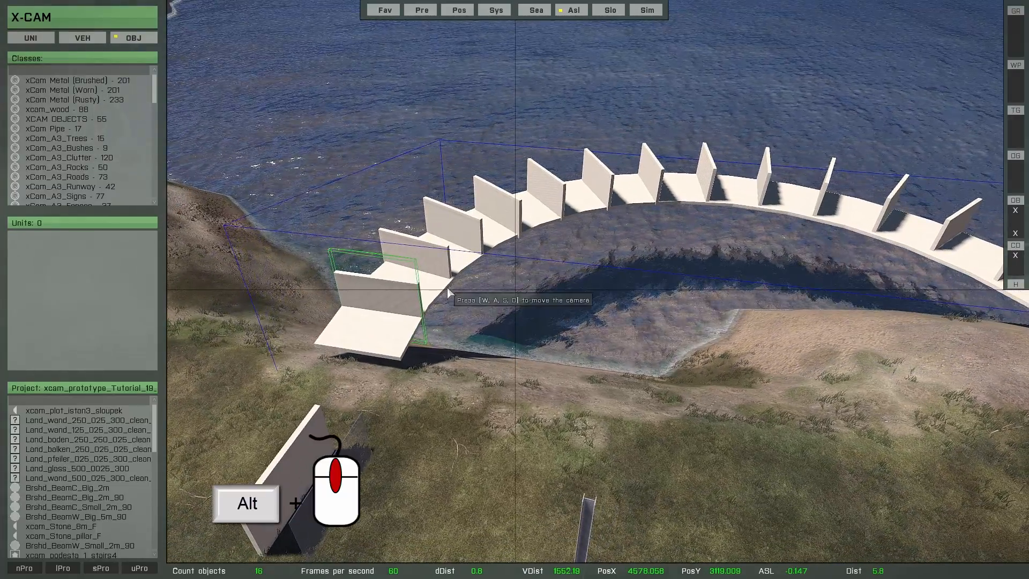
# Step: Rotate the wall panels about their own centres until they form one continuous curved wall along the walkway
pyautogui.keyDown('alt'); pyautogui.scroll(3, 447, 287); pyautogui.keyUp('alt')
pyautogui.keyDown('alt'); pyautogui.scroll(4, 447, 286); pyautogui.keyUp('alt')
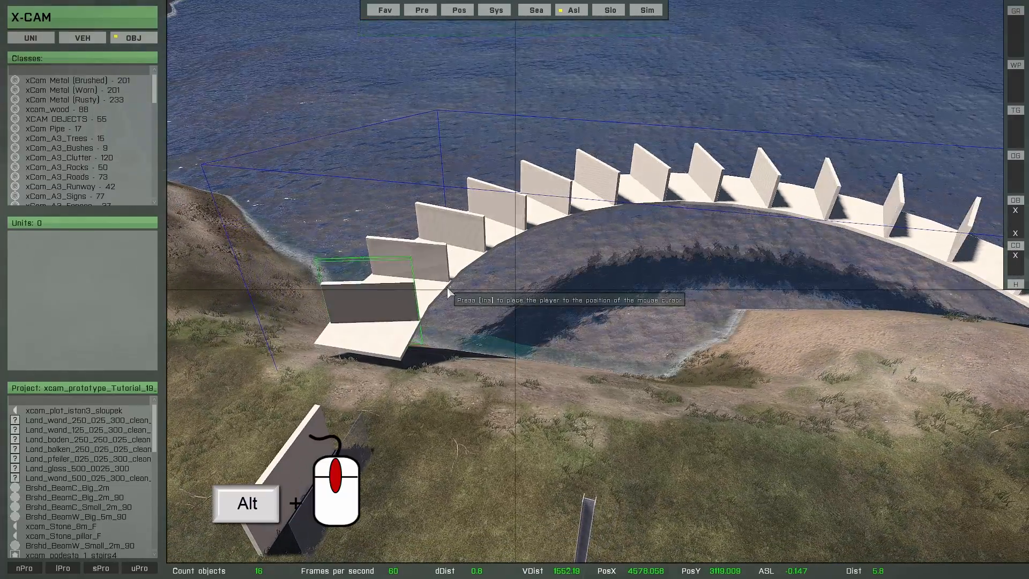
pyautogui.keyDown('alt'); pyautogui.scroll(4, 447, 286); pyautogui.keyUp('alt')
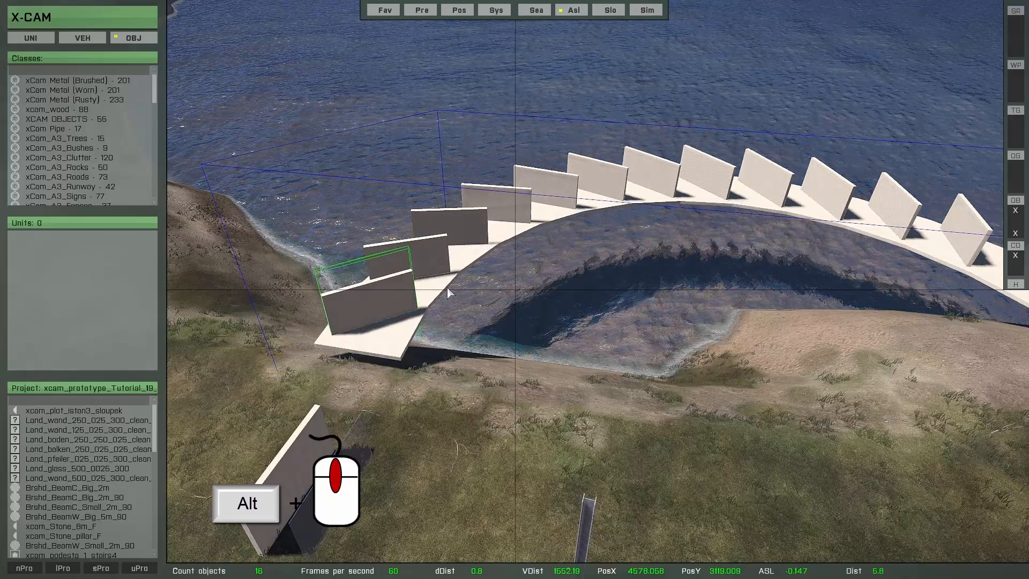
pyautogui.keyDown('alt'); pyautogui.scroll(4, 447, 288); pyautogui.keyUp('alt')
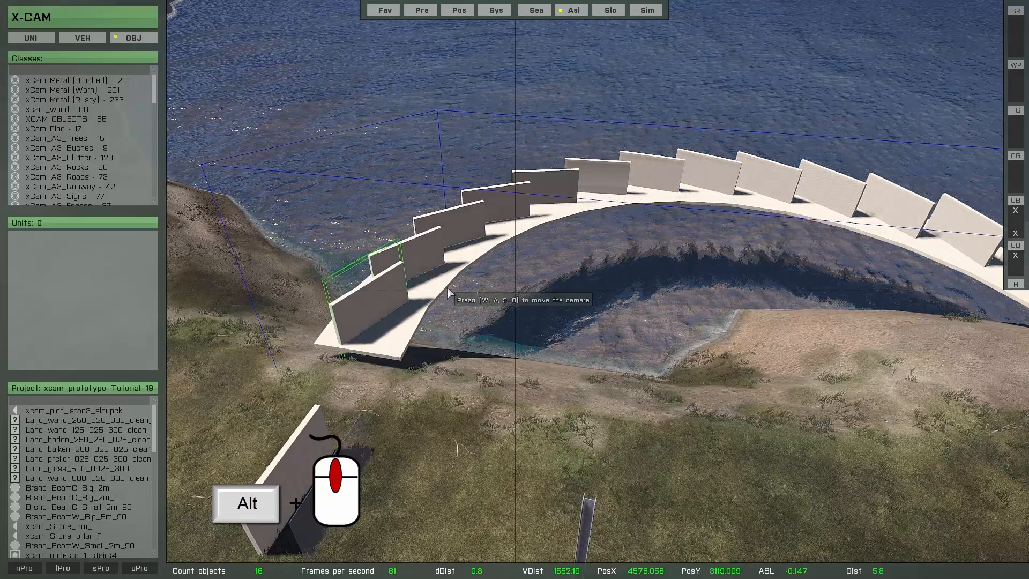
pyautogui.keyDown('alt'); pyautogui.scroll(2, 447, 287); pyautogui.keyUp('alt')
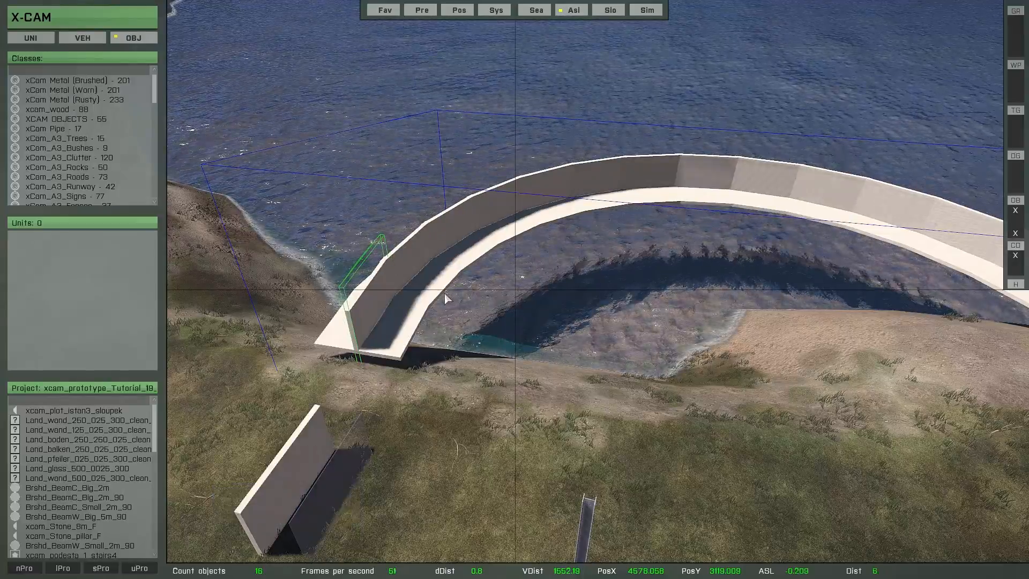
# Step: Slide the curved wall's panels along their own Y axes until flush with the walkway's outer edge
pyautogui.press('w')
pyautogui.moveTo(447, 288); pyautogui.dragTo(506, 261, button='right')
pyautogui.press('a')
pyautogui.press('a')
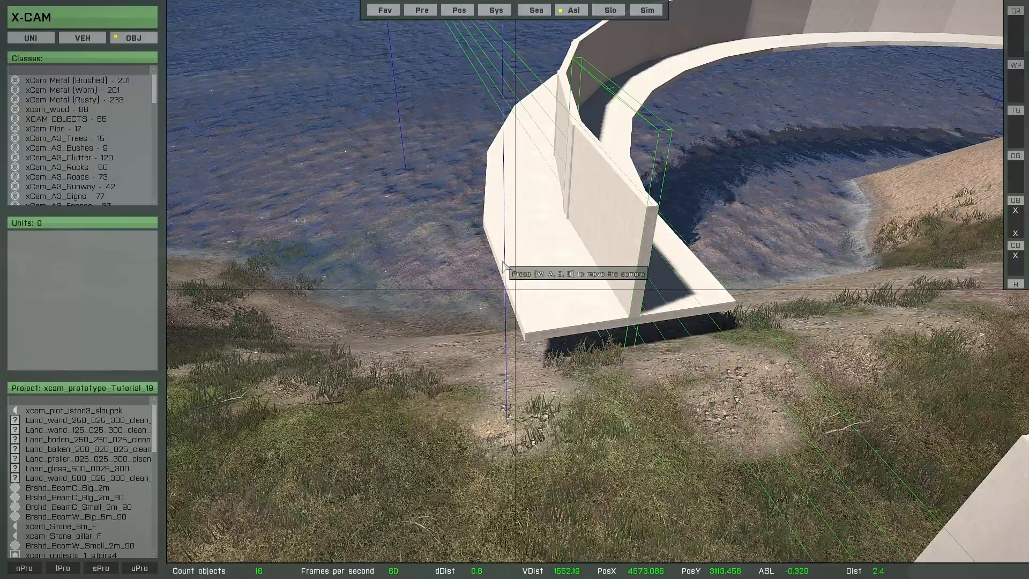
pyautogui.hotkey('shift', 'y')
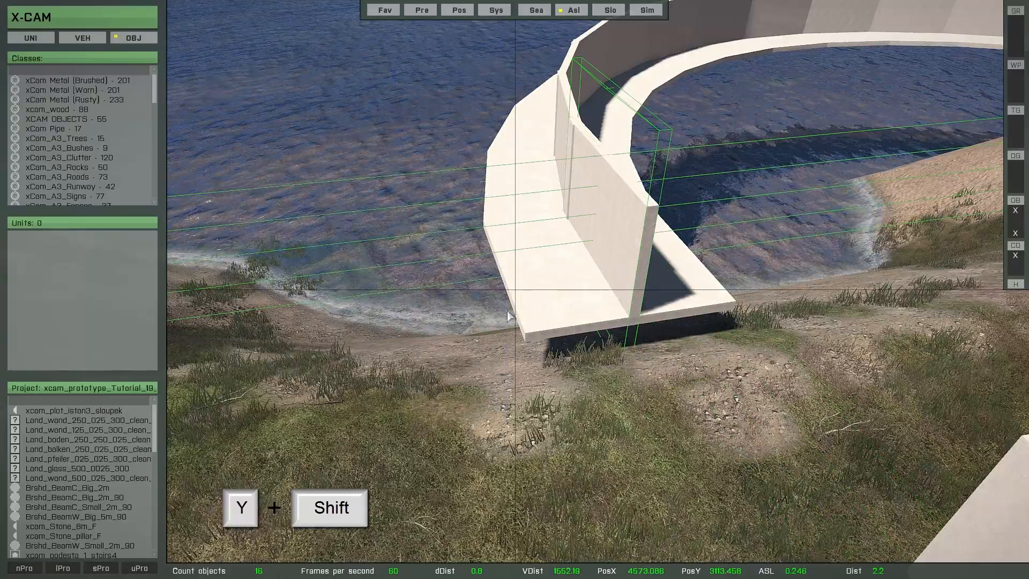
pyautogui.hotkey('shift', 'y')
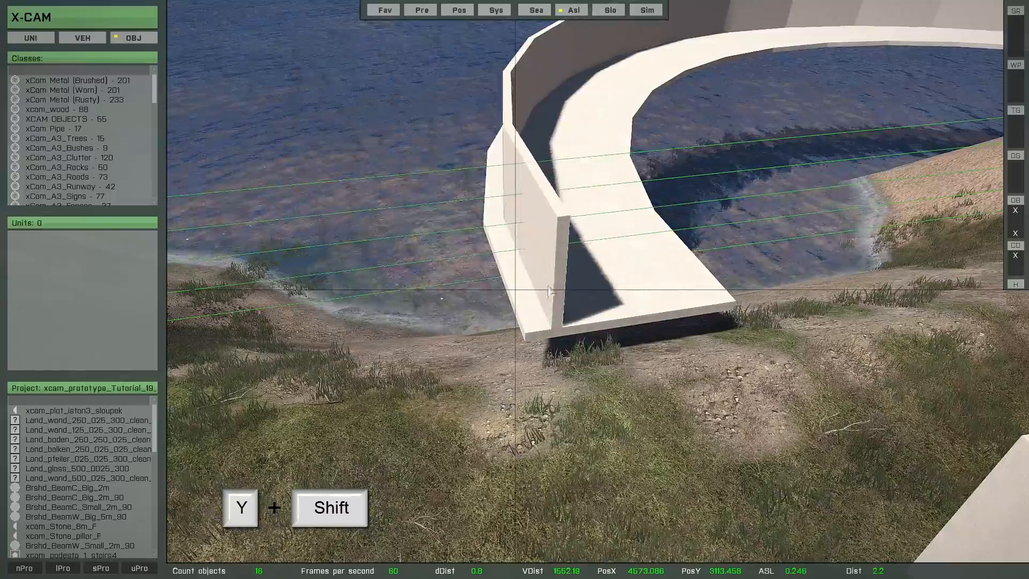
pyautogui.hotkey('shift', 'y')
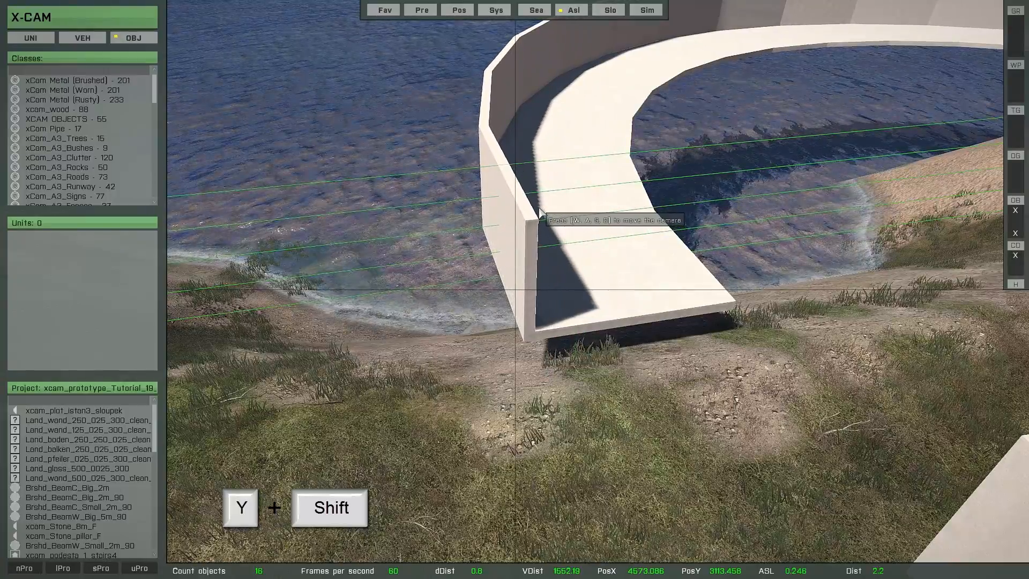
# Step: Copy the outer wall panels and slide the copies along their own Y axes to the walkway's inner edge
pyautogui.press('d')
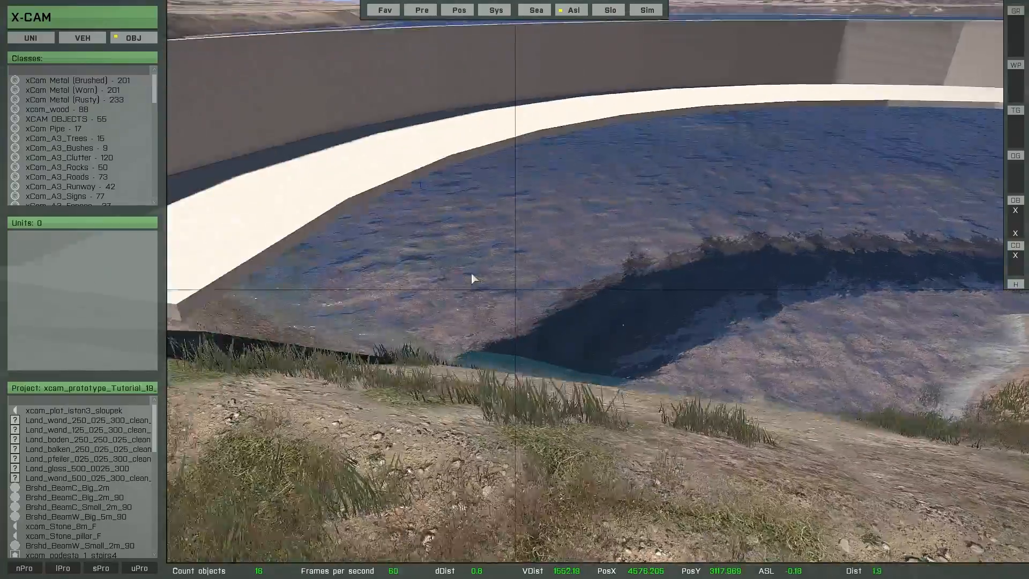
pyautogui.press('a')
pyautogui.press('s')
pyautogui.press('a')
pyautogui.moveTo(591, 329); pyautogui.dragTo(539, 339, button='right')
pyautogui.press('d')
pyautogui.press('pagedown')
pyautogui.press('d')
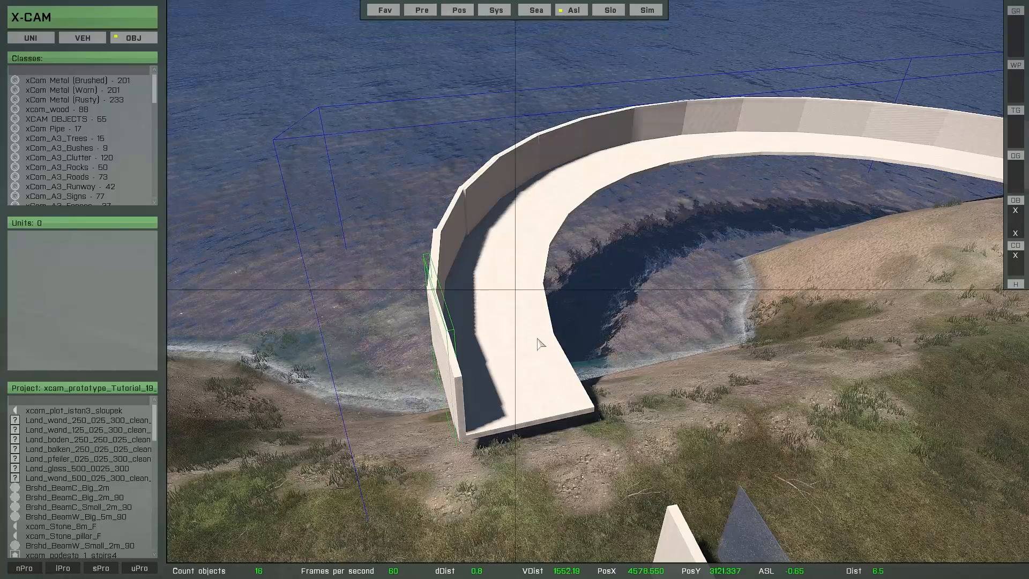
pyautogui.hotkey('shift', 'y')
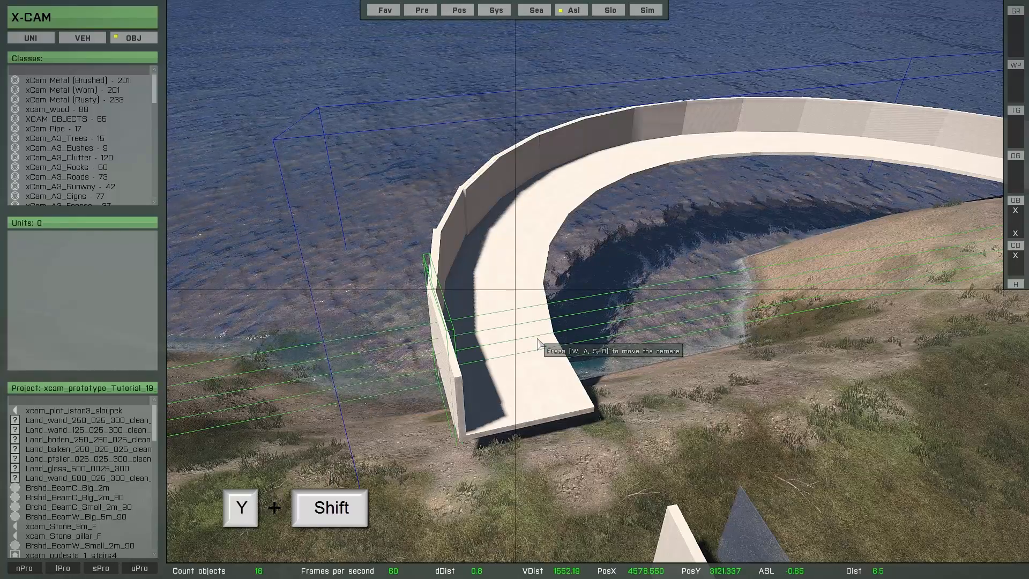
pyautogui.keyDown('shift'); pyautogui.moveTo(557, 363); pyautogui.dragTo(647, 519); pyautogui.keyUp('shift')
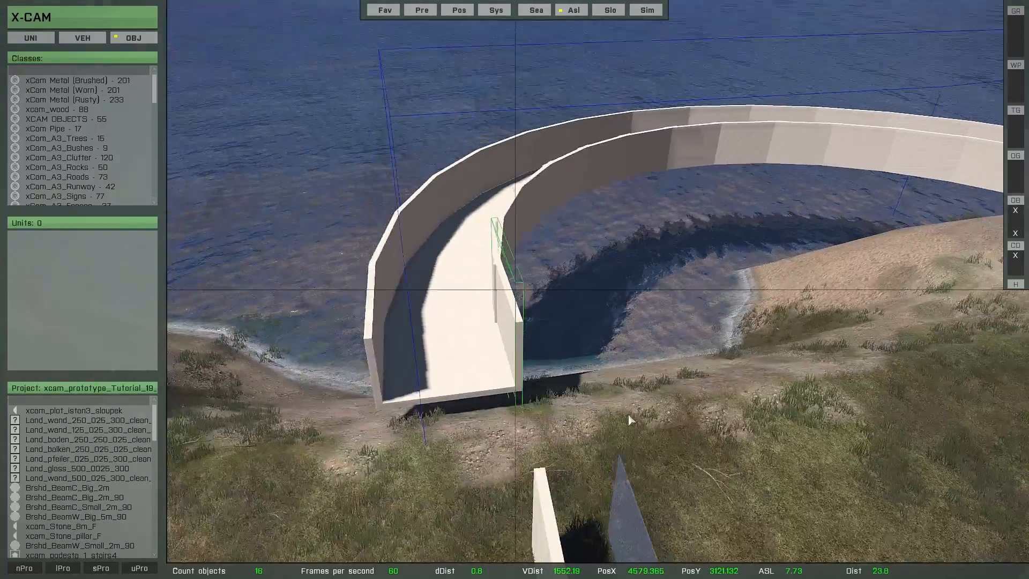
# Step: Copy the walkway's 16 floor slabs and raise the copies to the top of the walls as a roof
pyautogui.press('s')
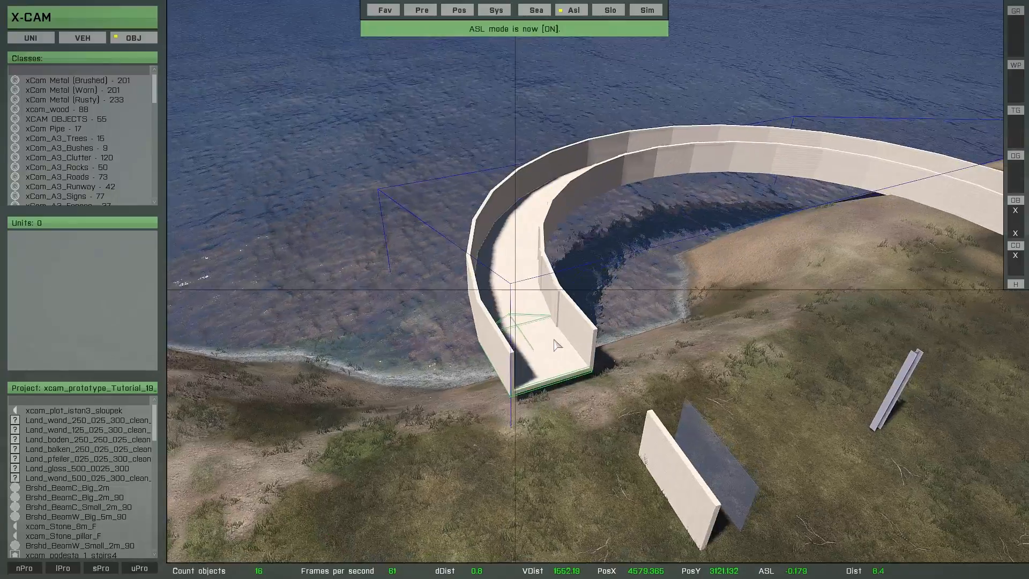
pyautogui.press('w')
pyautogui.moveTo(558, 350); pyautogui.dragTo(544, 292, button='right')
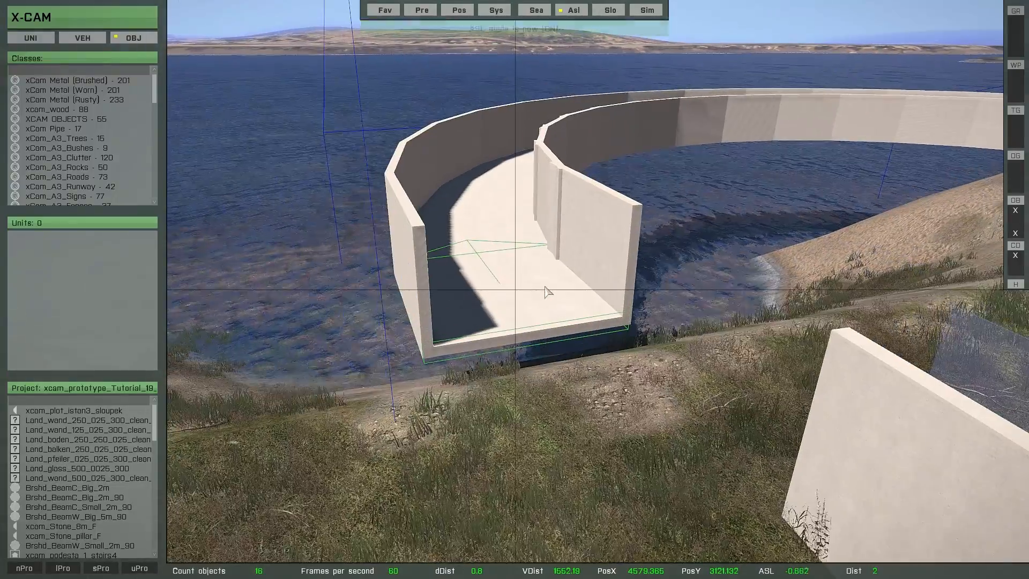
pyautogui.hotkey('ctrl', 'c')
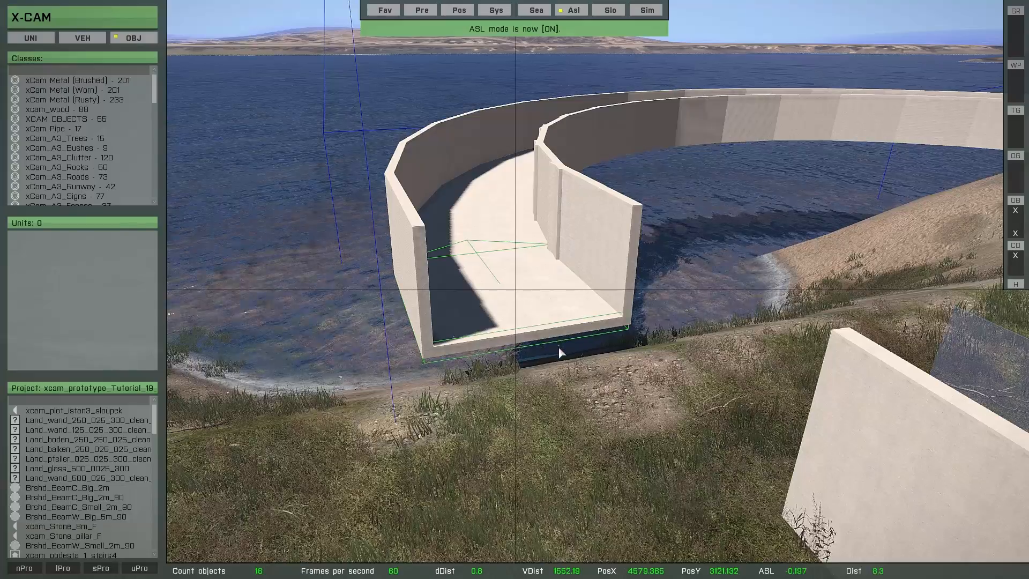
pyautogui.press('pageup')
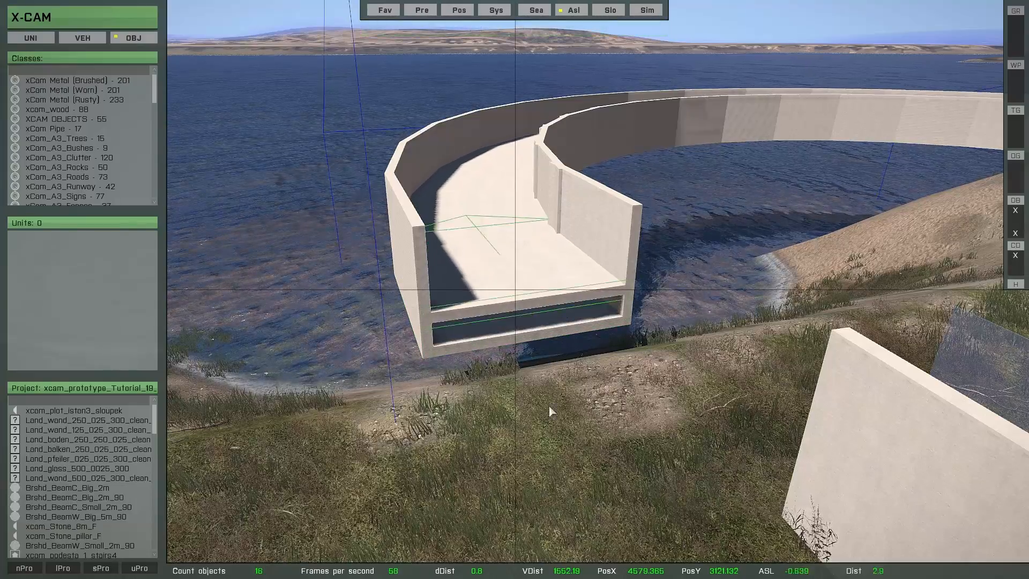
pyautogui.press('pageup')
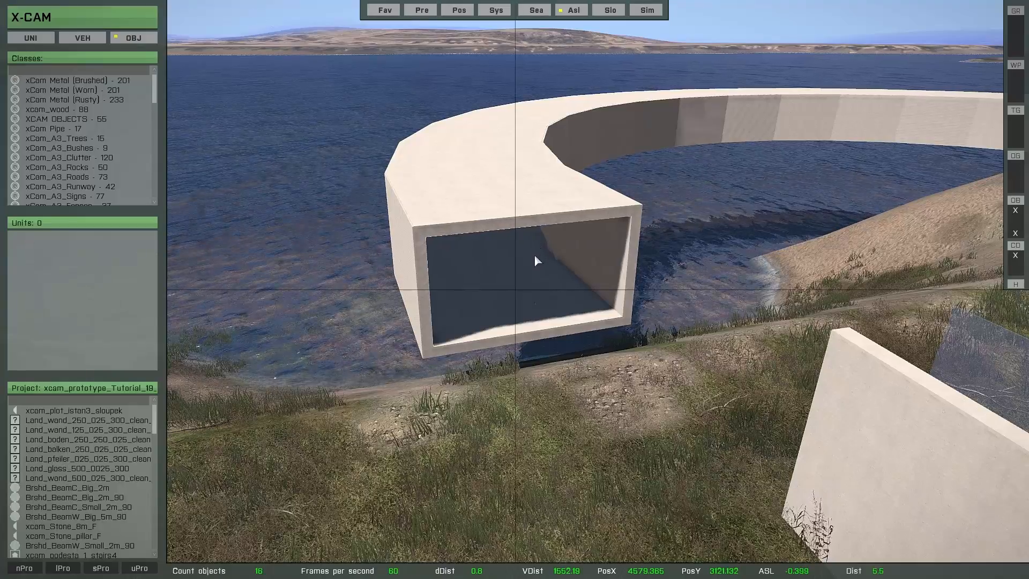
# Step: Replace several spaced outer wall panels along the curved walkway with the Land_glass_500_0025_300 glass panel
pyautogui.press('s')
pyautogui.moveTo(548, 307); pyautogui.dragTo(694, 410, button='right')
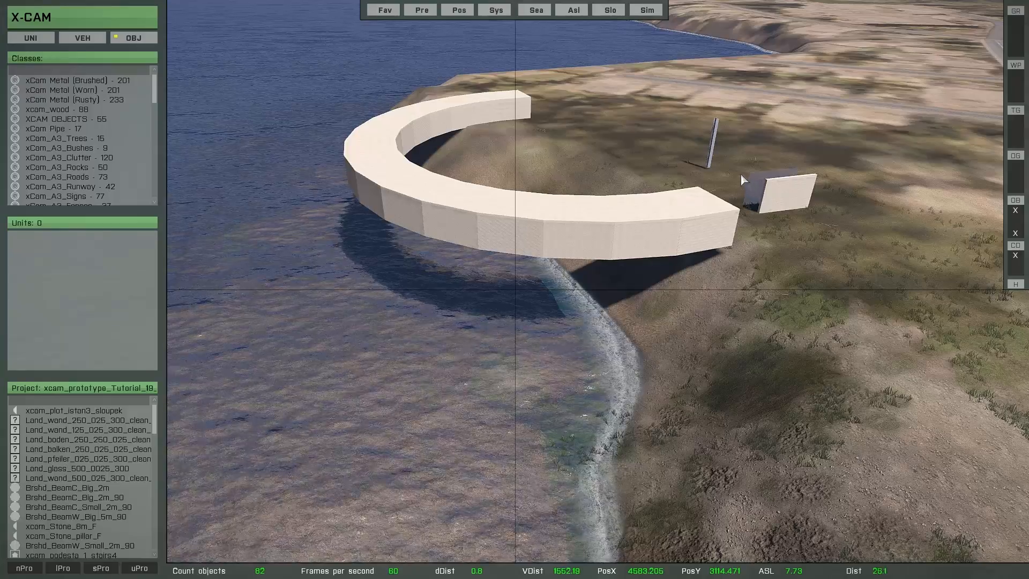
pyautogui.moveTo(771, 227); pyautogui.dragTo(623, 368, button='right')
pyautogui.doubleClick(655, 451)
pyautogui.moveTo(407, 418); pyautogui.dragTo(631, 368, button='right')
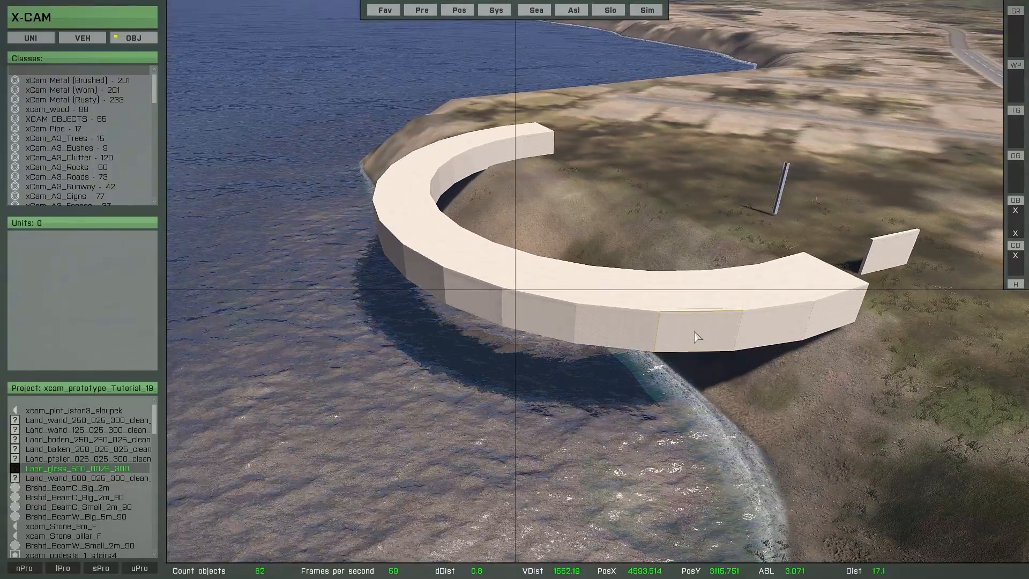
pyautogui.press('r')
pyautogui.moveTo(683, 348); pyautogui.dragTo(675, 406, button='right')
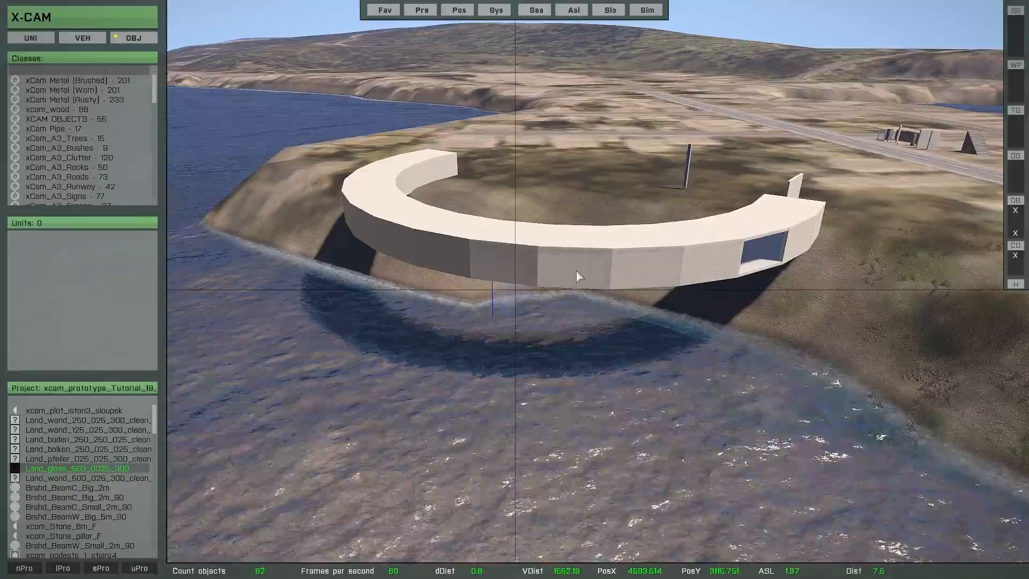
pyautogui.press('r')
pyautogui.moveTo(569, 268); pyautogui.dragTo(541, 269, button='right')
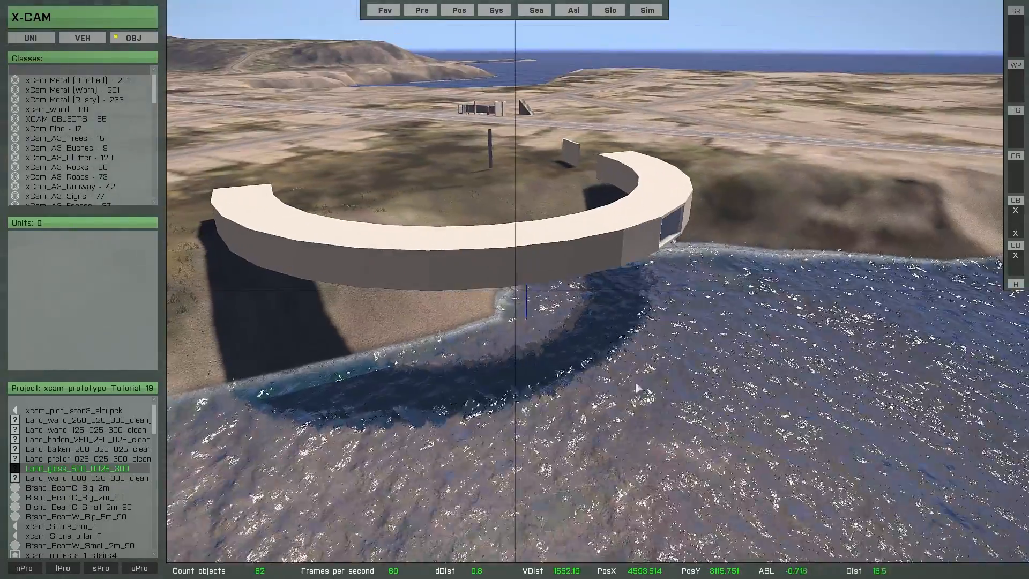
pyautogui.press('r')
pyautogui.moveTo(491, 406); pyautogui.dragTo(572, 403, button='right')
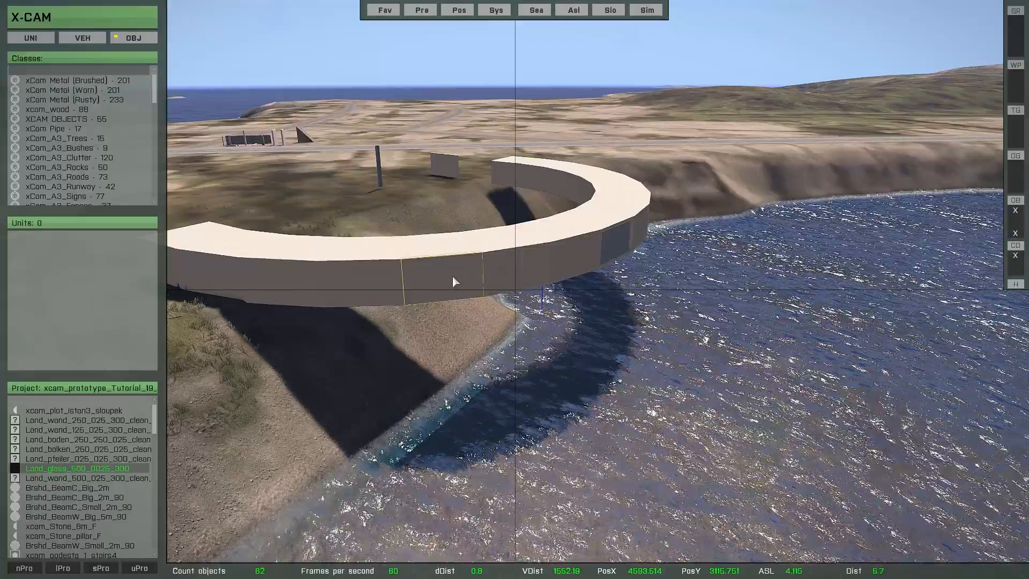
pyautogui.press('r')
pyautogui.moveTo(459, 396); pyautogui.dragTo(529, 385, button='right')
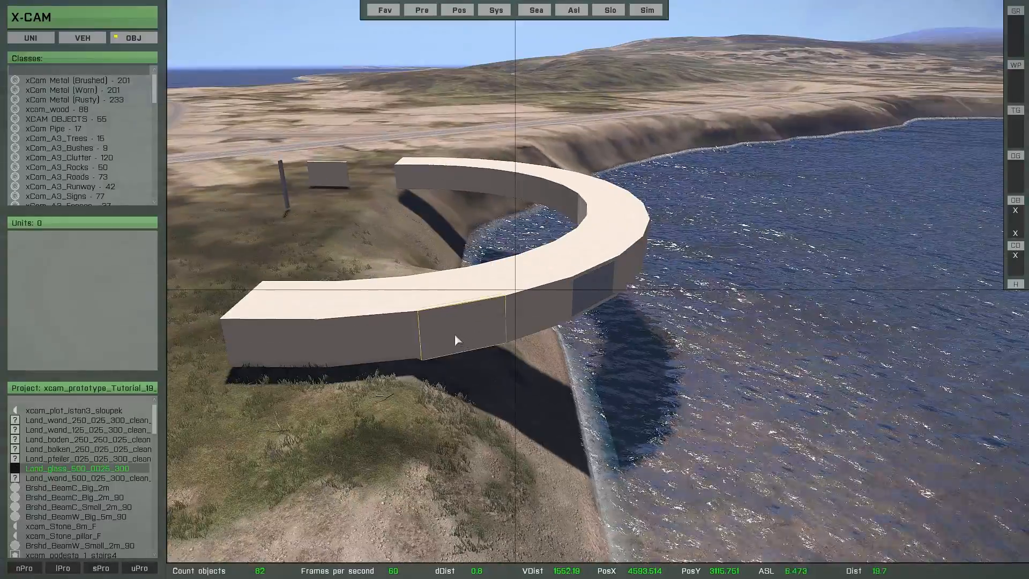
pyautogui.press('r')
pyautogui.moveTo(486, 428); pyautogui.dragTo(384, 404, button='right')
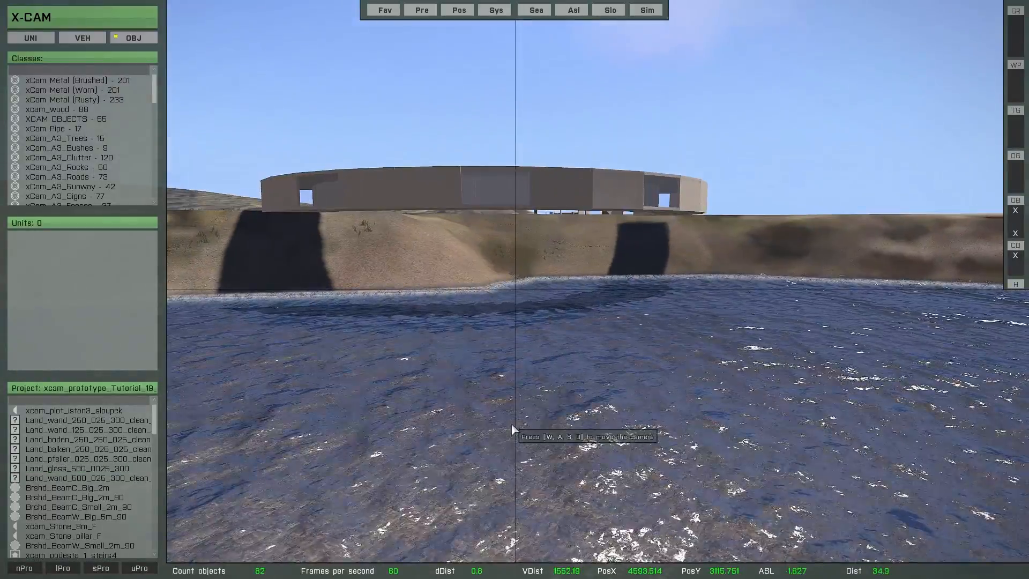
# Step: Select the upright Brshd_BeamW_Big_5m_90 beam on the grass and turn on ASL mode
pyautogui.press('w')
pyautogui.moveTo(511, 422); pyautogui.dragTo(492, 568, button='right')
pyautogui.press('w')
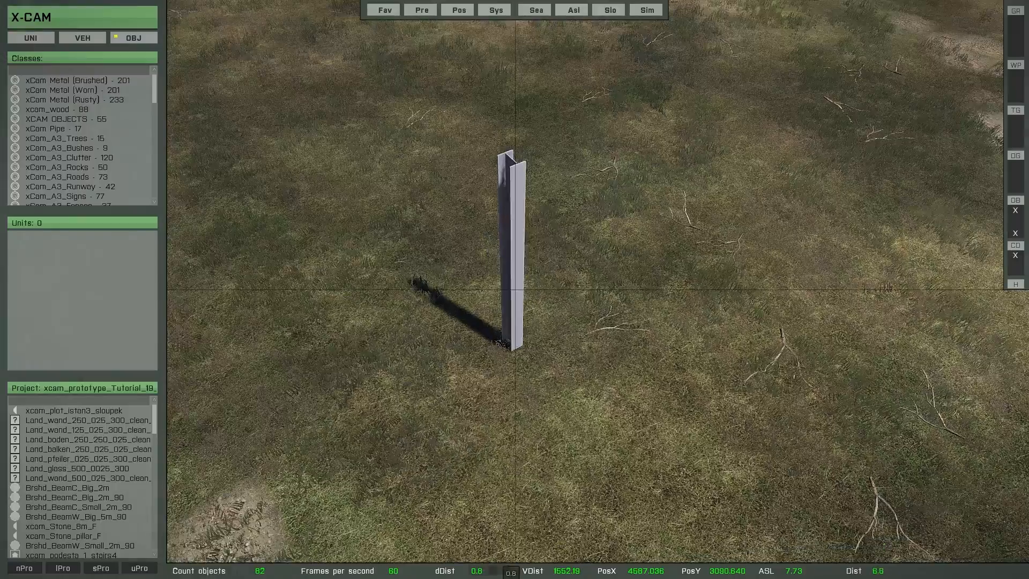
pyautogui.click(507, 267)
pyautogui.press('s')
pyautogui.moveTo(546, 376); pyautogui.dragTo(577, 385, button='right')
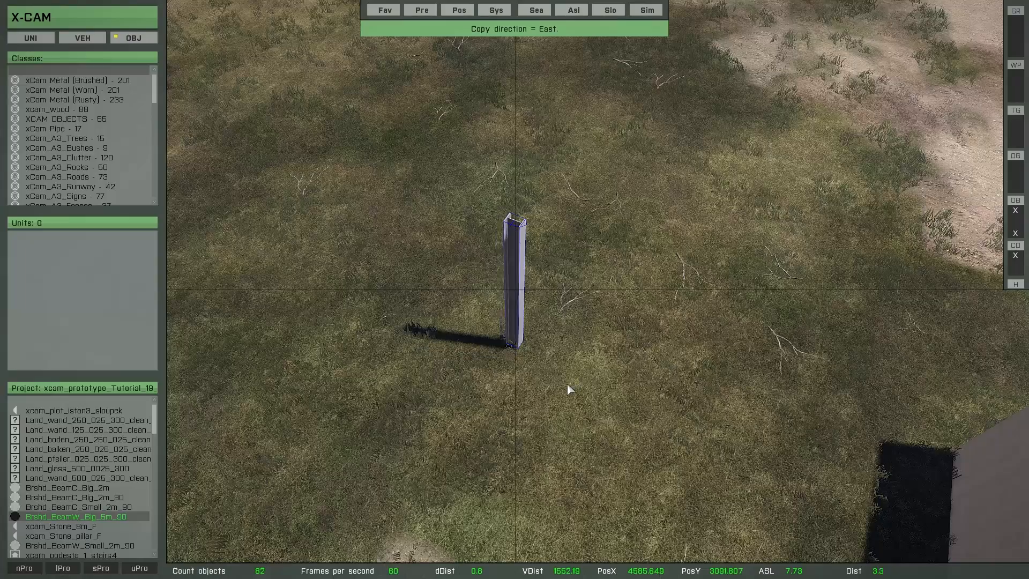
pyautogui.press('Down')
pyautogui.press('Left')
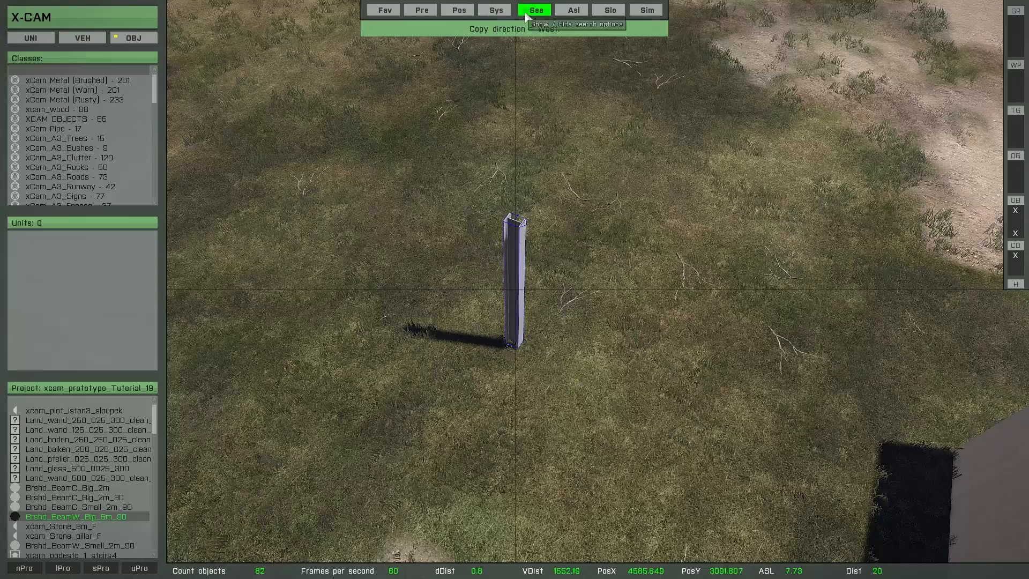
pyautogui.moveTo(580, 282); pyautogui.dragTo(591, 327, button='right')
pyautogui.scroll(4, 590, 326)
pyautogui.moveTo(553, 355); pyautogui.dragTo(547, 406, button='right')
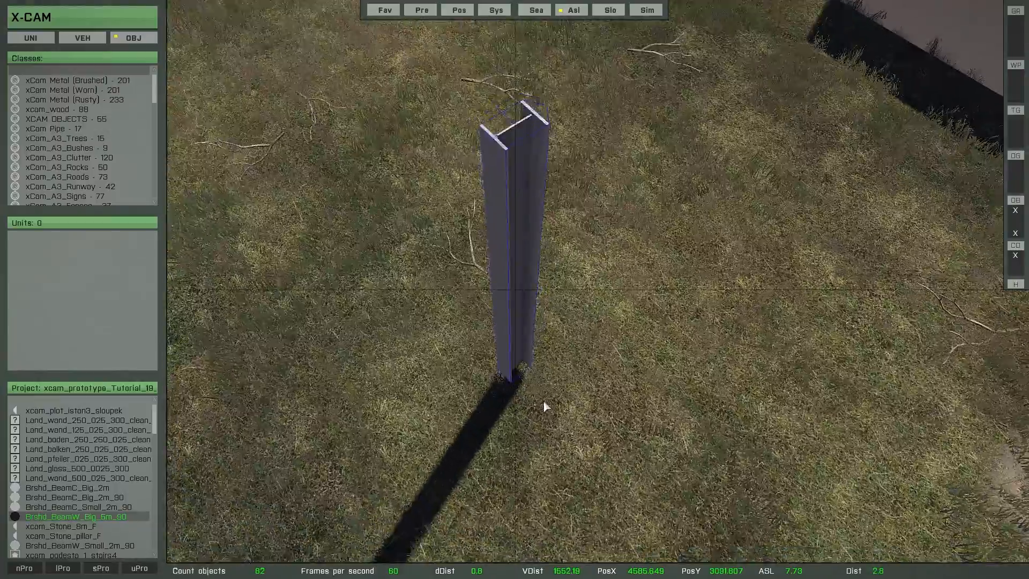
# Step: Raise the automatic orientation offset in steps of 1 and copy the beam repeatedly until 15 beams close a full ring
pyautogui.press('super')
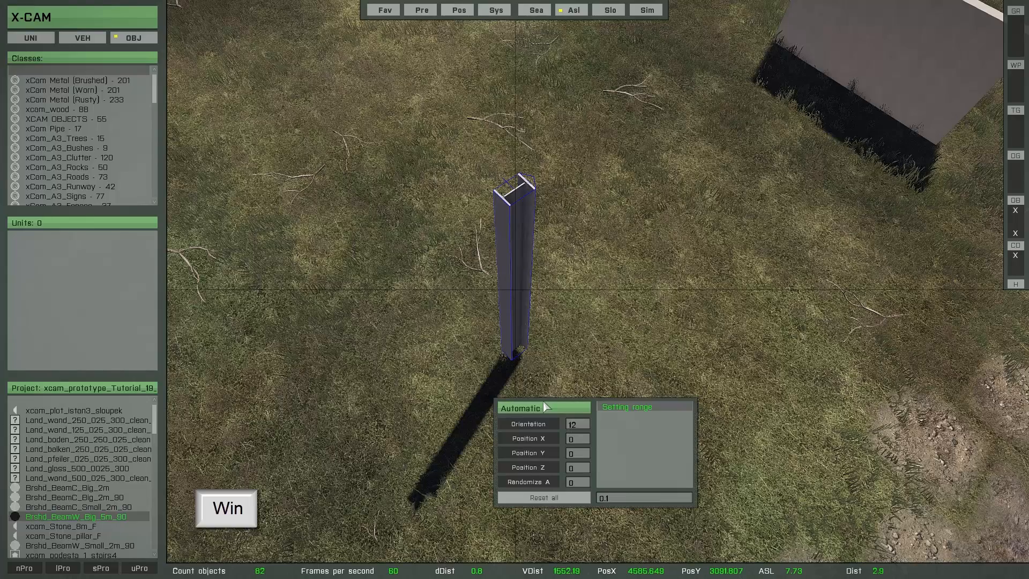
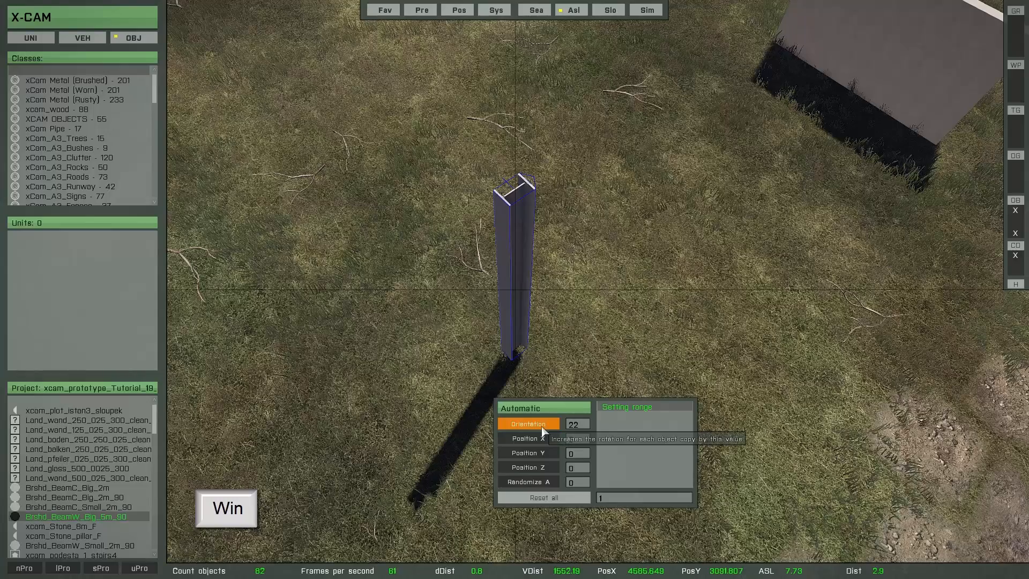
pyautogui.press('super')
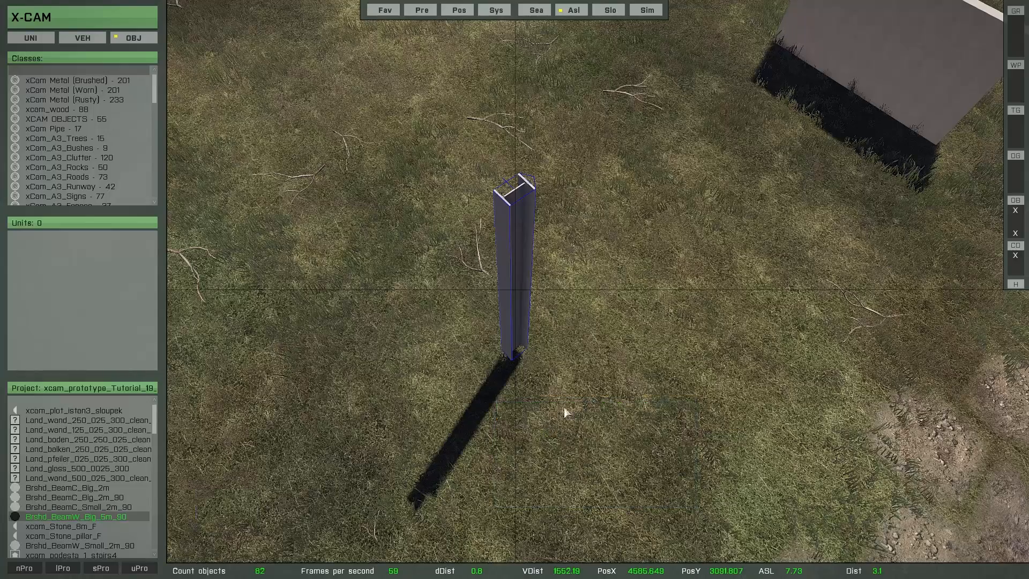
pyautogui.press('Up')
pyautogui.press('Up')
pyautogui.press('Up')
pyautogui.press('Up')
pyautogui.press('Up')
pyautogui.press('Up')
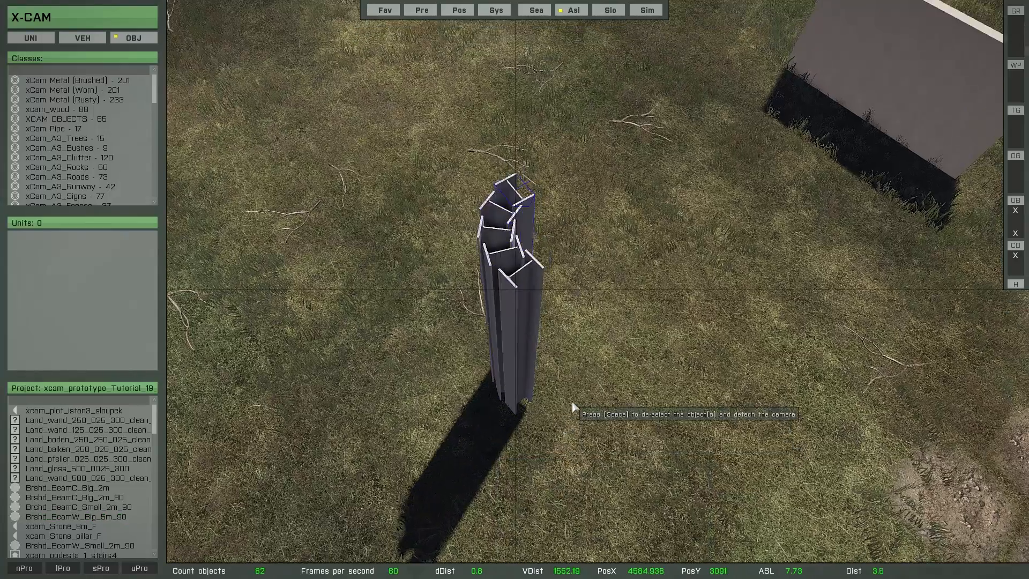
pyautogui.press('Up')
pyautogui.press('Up')
pyautogui.press('Up')
pyautogui.press('Up')
pyautogui.press('Up')
pyautogui.press('Up')
pyautogui.press('Up')
pyautogui.press('Up')
pyautogui.press('Up')
pyautogui.press('Up')
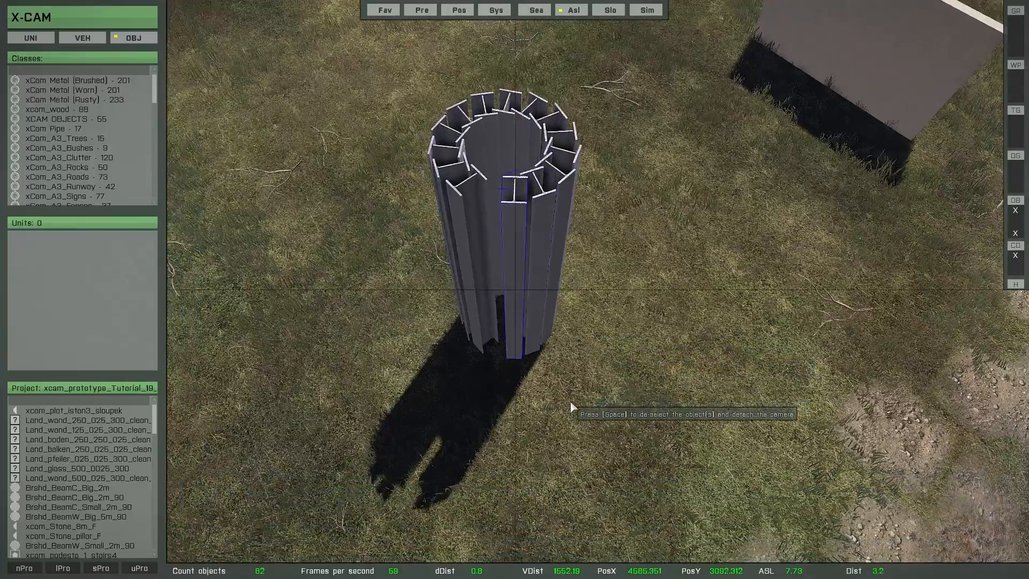
pyautogui.press('Up')
pyautogui.press('Up')
pyautogui.press('Up')
pyautogui.press('Up')
pyautogui.press('Up')
pyautogui.press('Up')
pyautogui.press('Up')
pyautogui.press('Up')
pyautogui.press('Up')
pyautogui.press('Up')
pyautogui.press('Up')
pyautogui.press('Up')
pyautogui.press('Up')
pyautogui.press('Up')
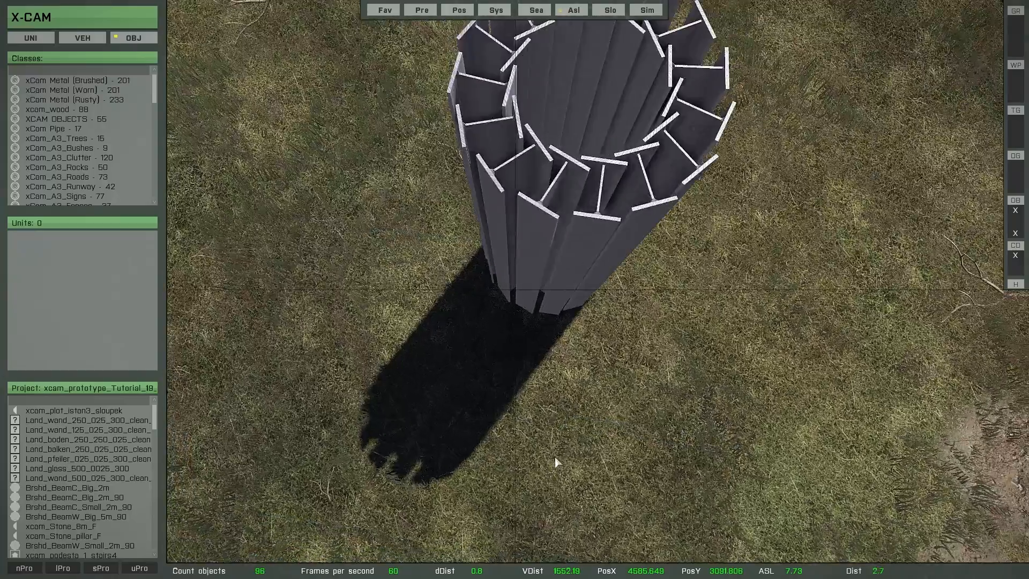
# Step: Group the ring's 15 beams, rotate them about their own centres and slide them inward to form a closed hollow column
pyautogui.press('l')
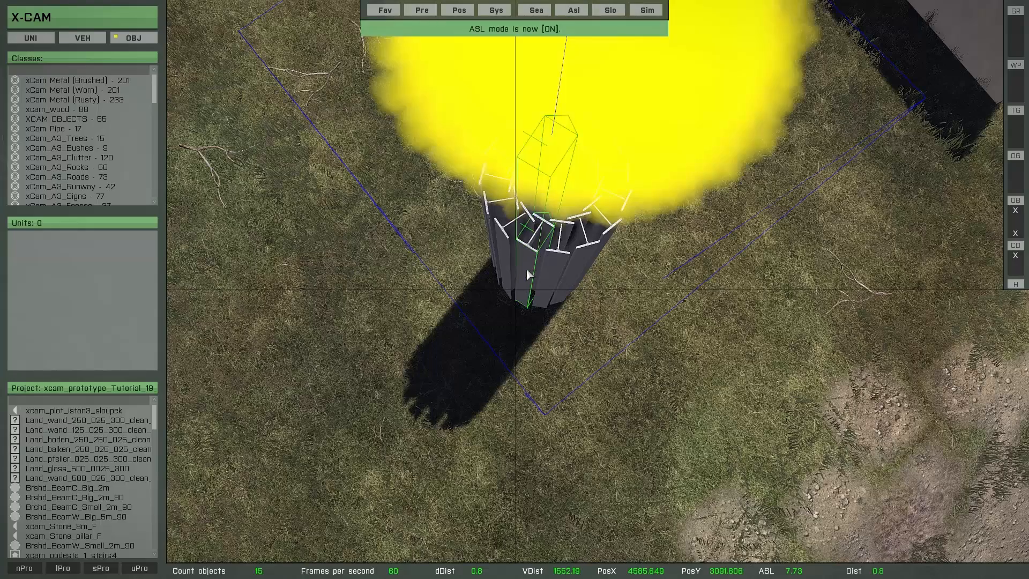
pyautogui.press('shift')
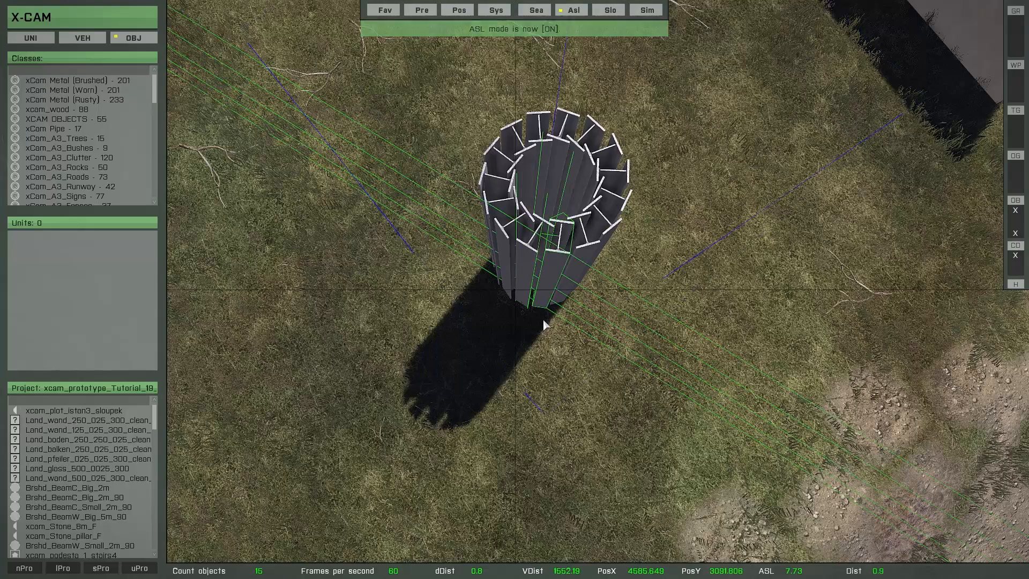
pyautogui.hotkey('shift', 'x')
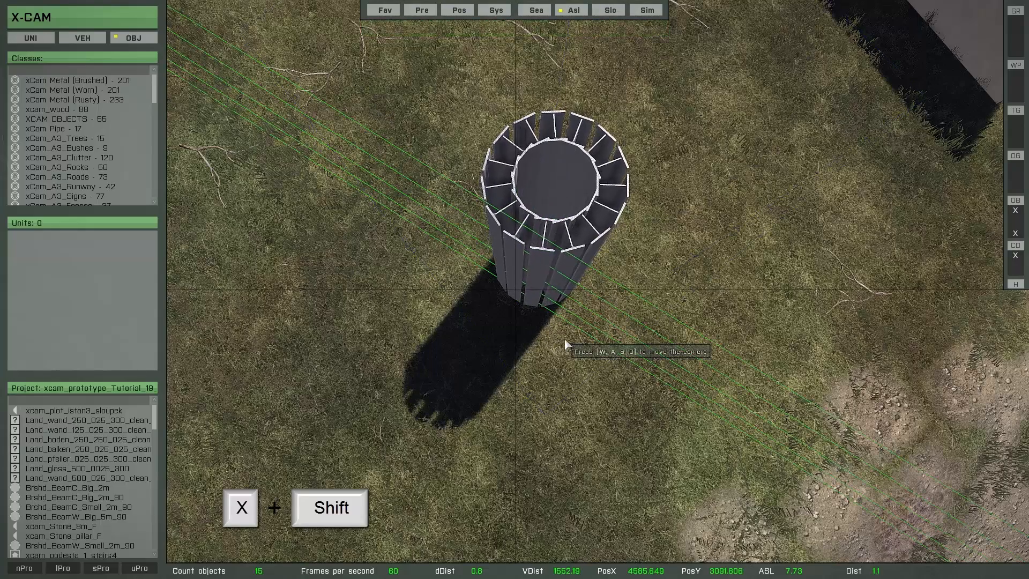
pyautogui.keyDown('shift'); pyautogui.moveTo(552, 337); pyautogui.dragTo(556, 337); pyautogui.keyUp('shift')
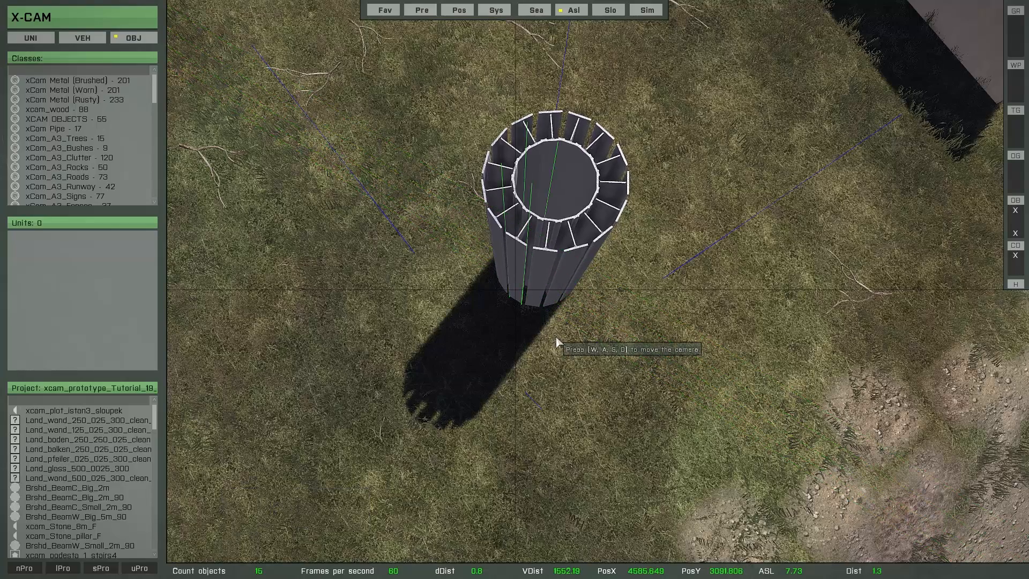
pyautogui.keyDown('shift'); pyautogui.moveTo(540, 381); pyautogui.dragTo(541, 325); pyautogui.keyUp('shift')
pyautogui.moveTo(542, 325); pyautogui.dragTo(489, 327, button='right')
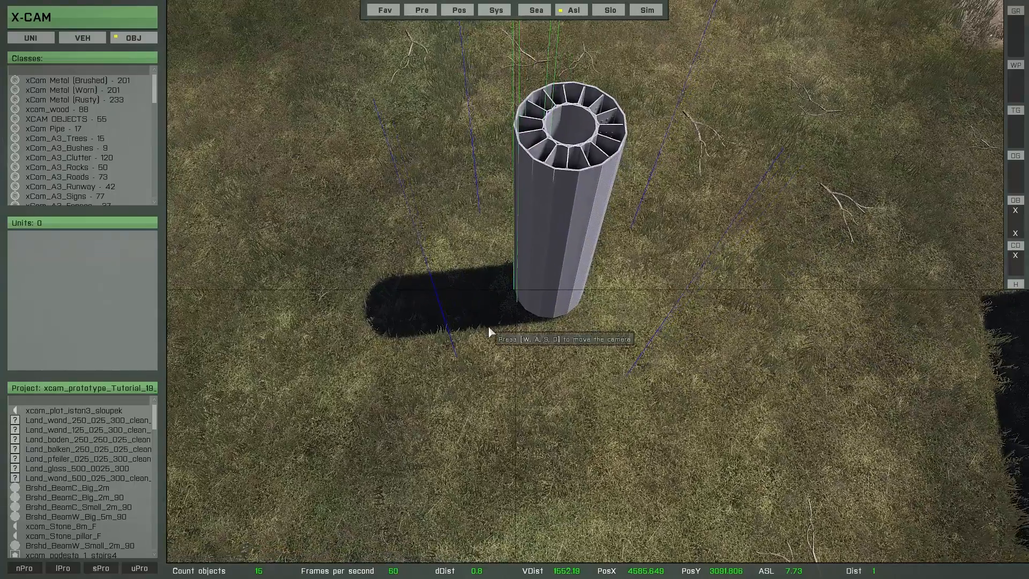
# Step: Copy the 15-beam column and stack two copies on top of it to make a pillar three sections high
pyautogui.hotkey('ctrl', 'c')
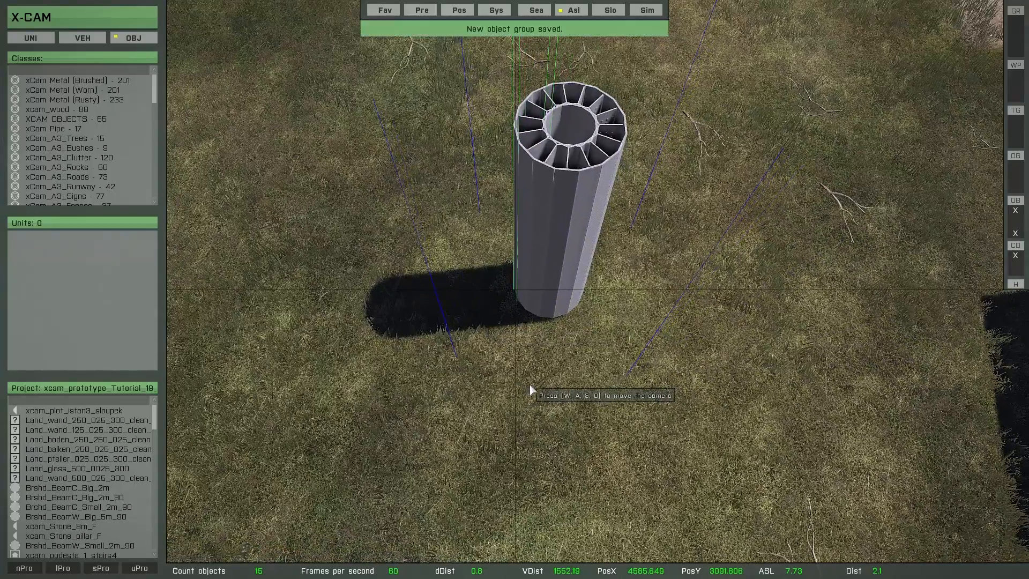
pyautogui.scroll(-5, 561, 412)
pyautogui.moveTo(563, 415); pyautogui.dragTo(585, 373, button='right')
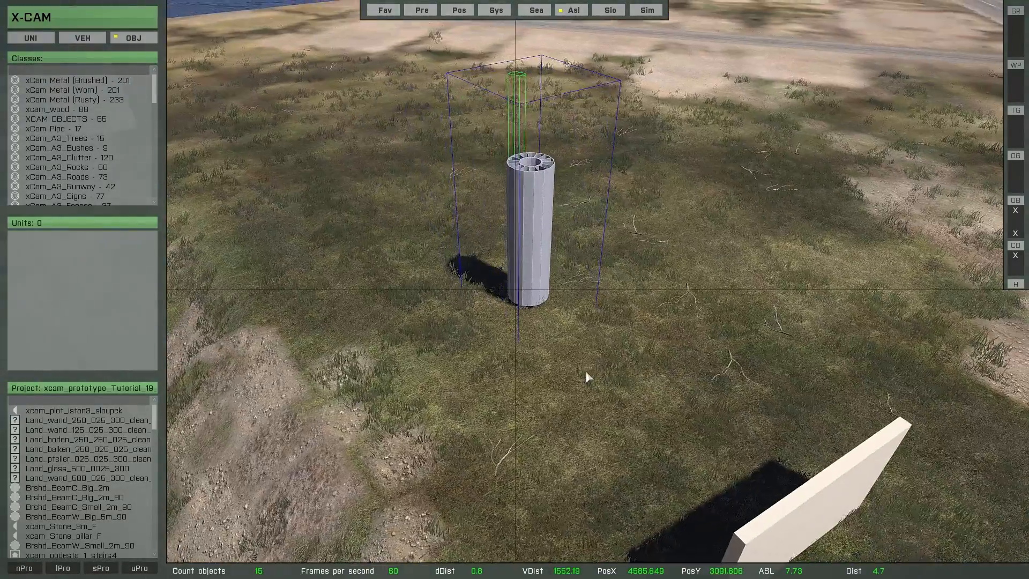
pyautogui.press('l')
pyautogui.keyDown('alt'); pyautogui.moveTo(596, 419); pyautogui.dragTo(596, 412); pyautogui.keyUp('alt')
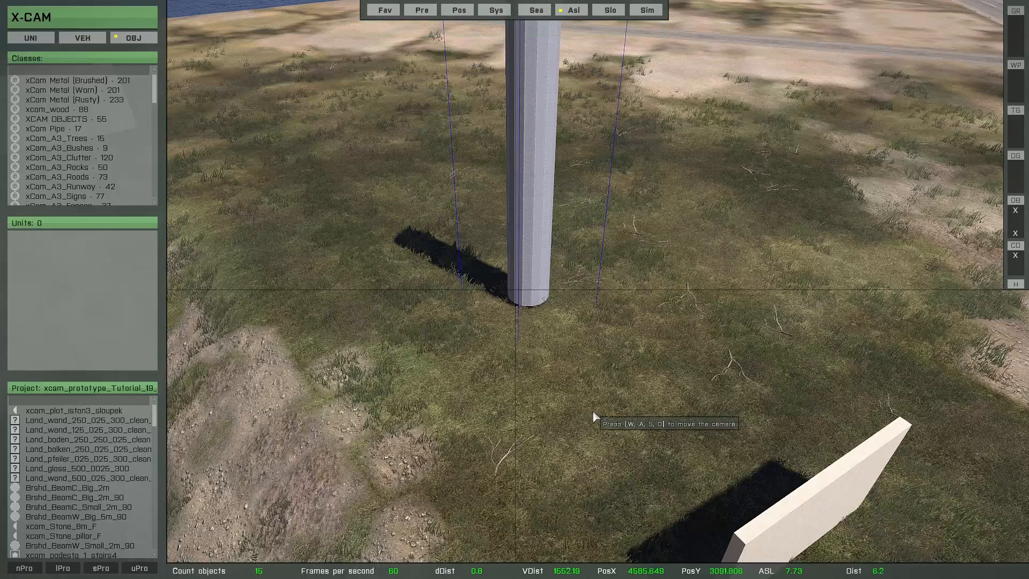
pyautogui.scroll(-5, 603, 394)
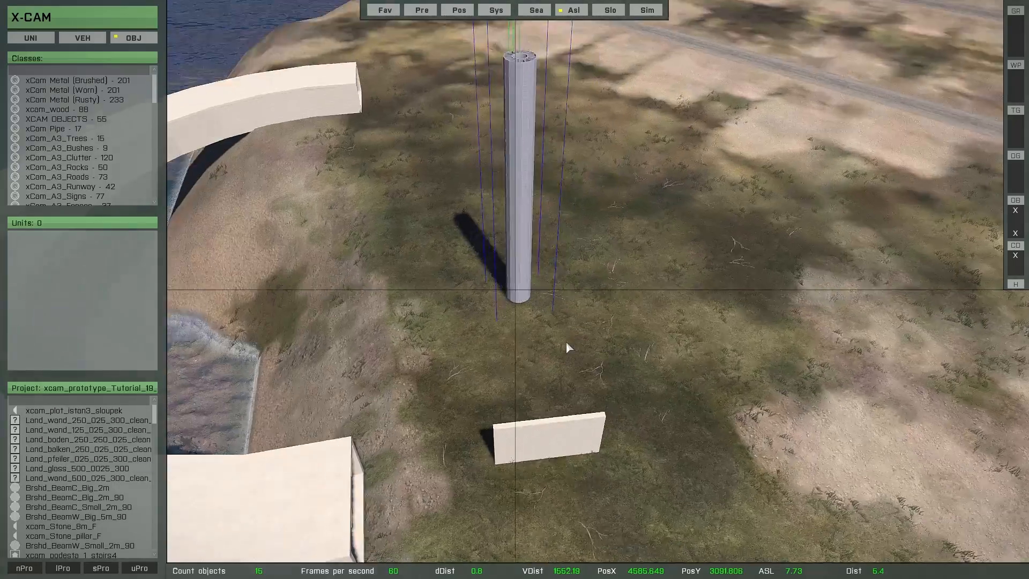
pyautogui.scroll(-5, 567, 343)
# Step: Select all beams of the three-section pillar together and turn on ASL mode
pyautogui.moveTo(566, 342); pyautogui.dragTo(640, 363, button='right')
pyautogui.scroll(1, 640, 364)
pyautogui.moveTo(413, 107); pyautogui.dragTo(592, 326)
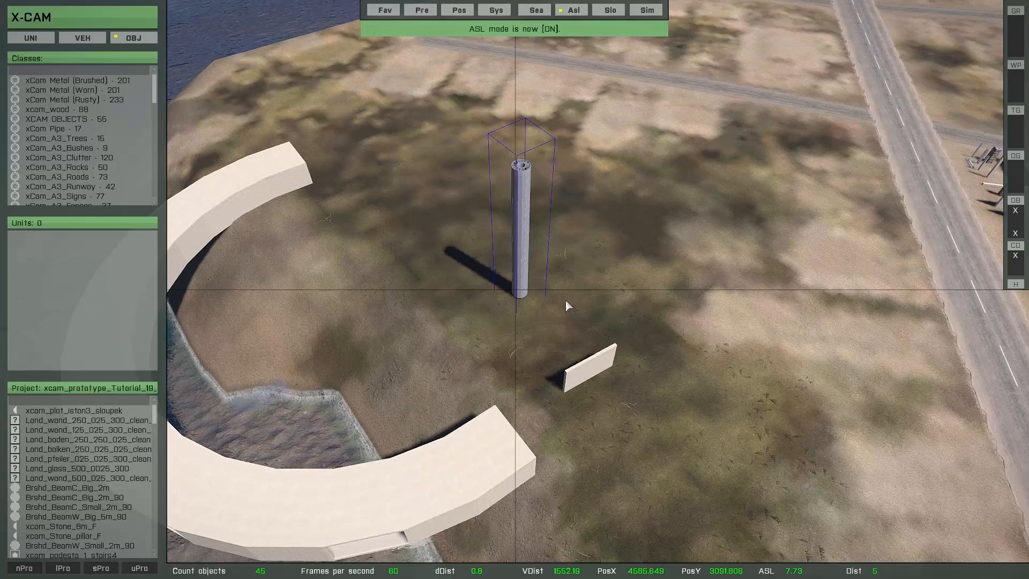
pyautogui.scroll(4, 561, 323)
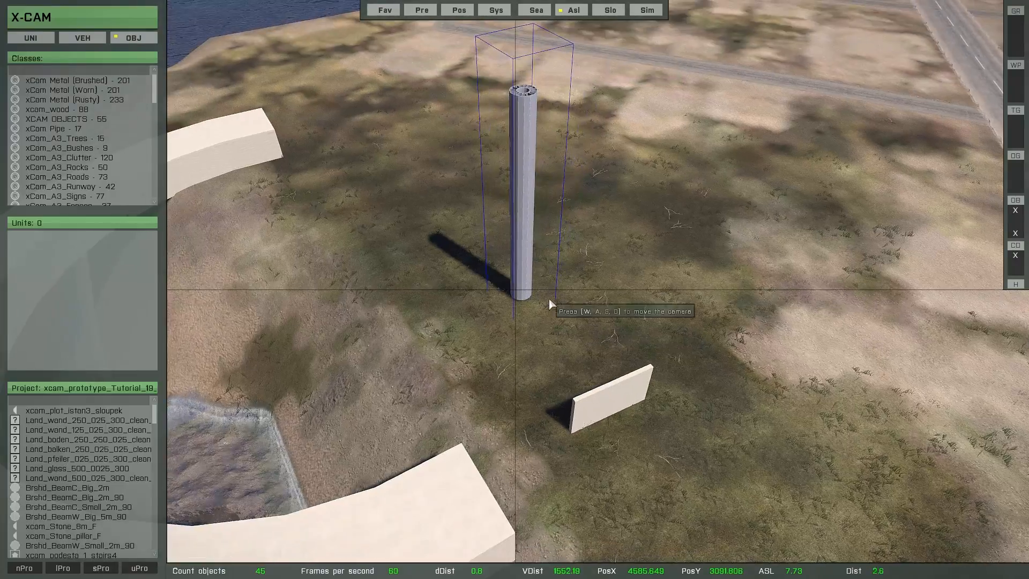
# Step: Move the selected pillar off the grass to the curved walkway, in line with its first window opening near the land end
pyautogui.moveTo(549, 298); pyautogui.dragTo(568, 252, button='right')
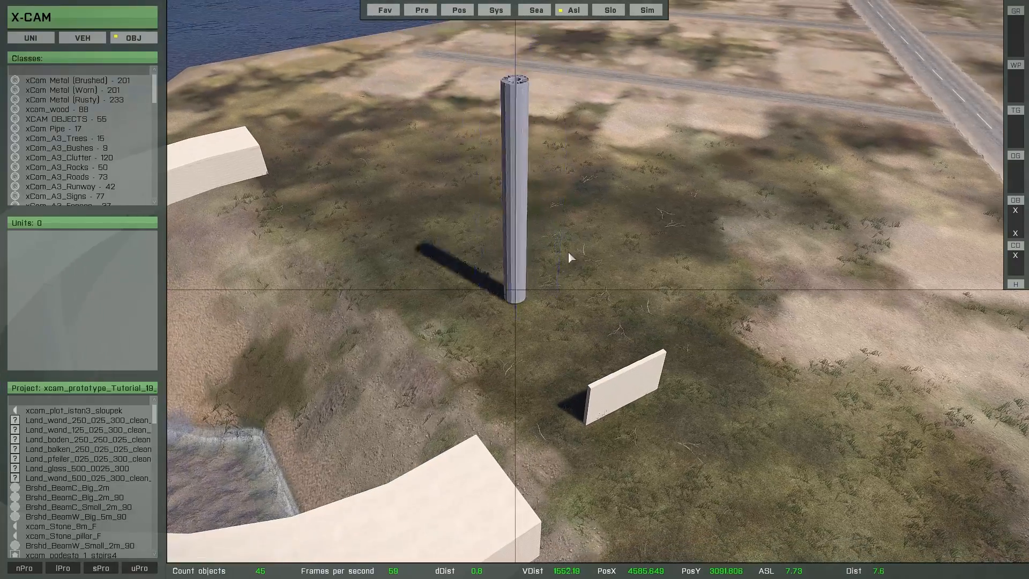
pyautogui.moveTo(568, 250); pyautogui.dragTo(526, 324)
pyautogui.moveTo(526, 327); pyautogui.dragTo(549, 332, button='right')
pyautogui.press('s')
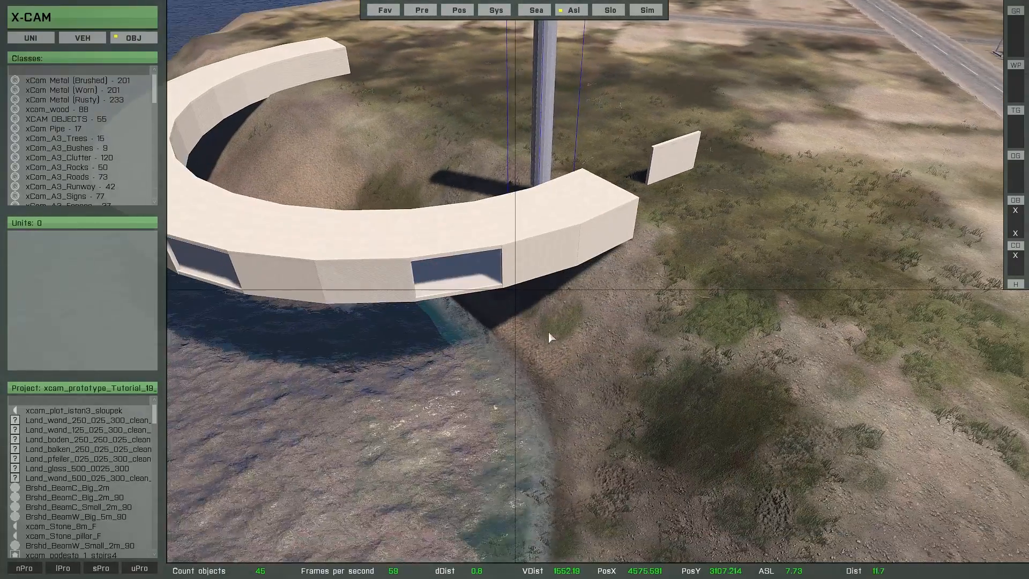
pyautogui.moveTo(616, 244); pyautogui.dragTo(560, 336)
pyautogui.press('pagedown')
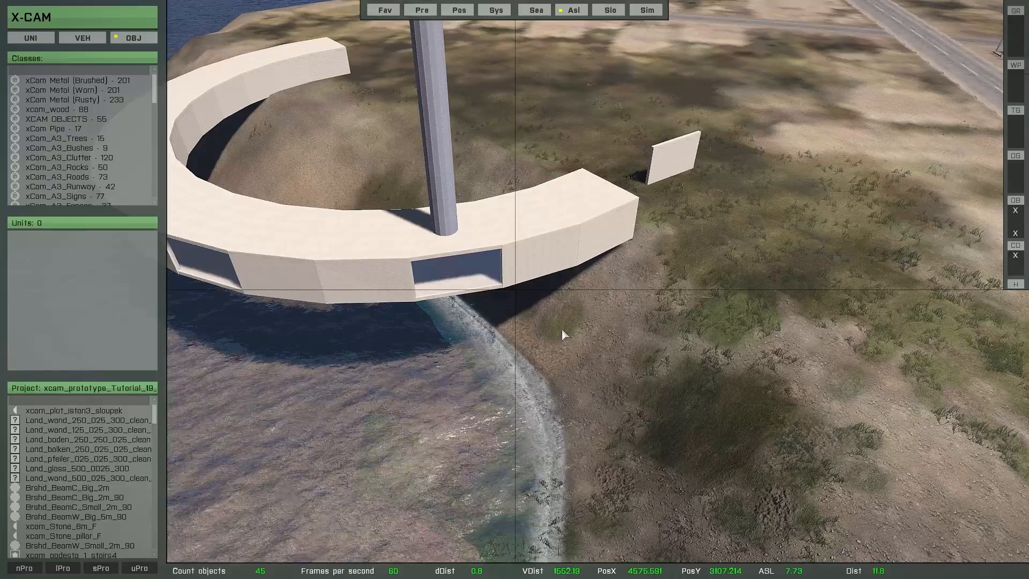
# Step: Lower the pillar through the walkway, adjusting its height until its top sits under the floor and its base stands in the water
pyautogui.press('pagedown')
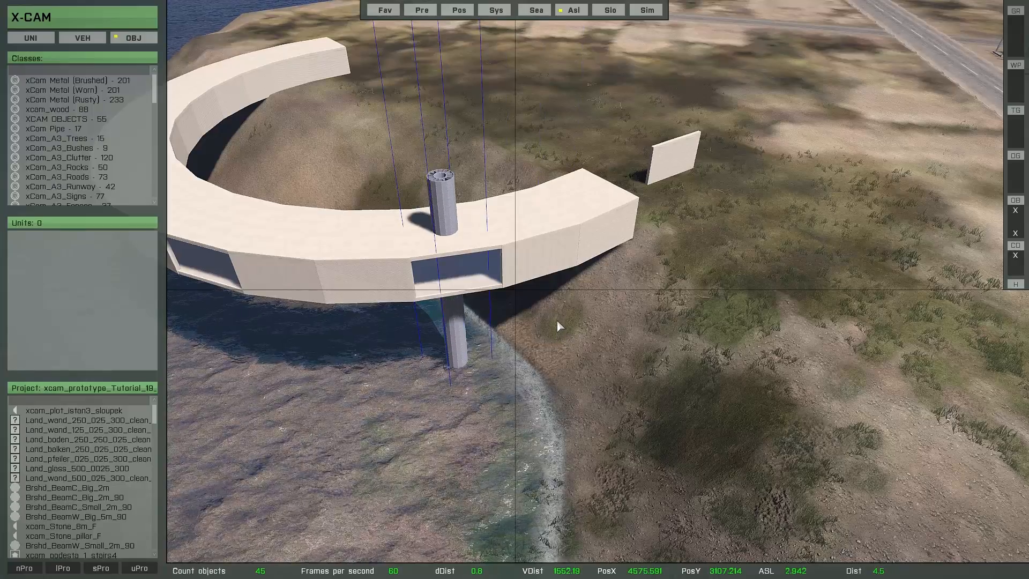
pyautogui.press('w')
pyautogui.press('a')
pyautogui.moveTo(519, 327); pyautogui.dragTo(580, 334, button='right')
pyautogui.press('pageup')
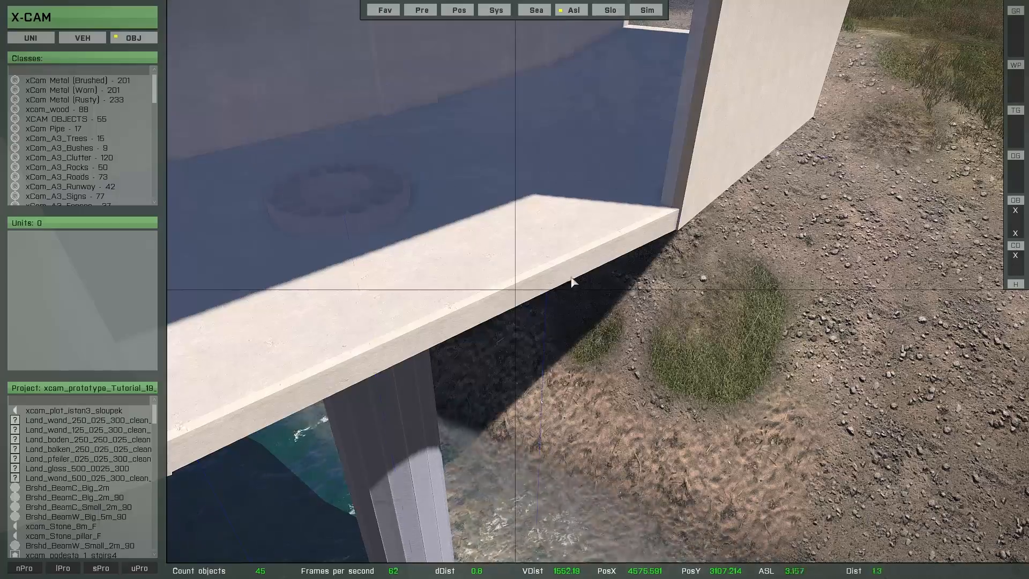
pyautogui.press('s')
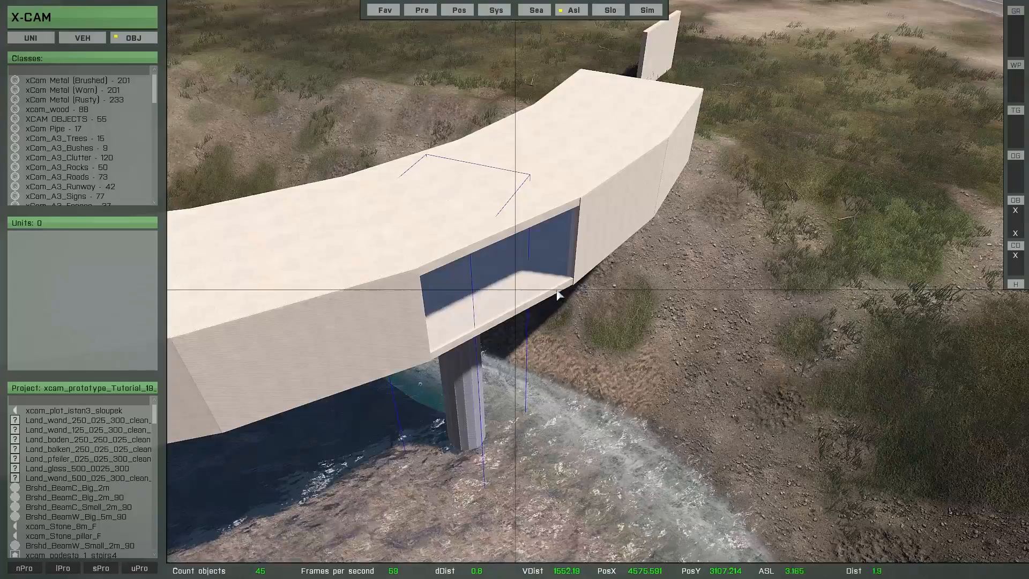
# Step: Copy the pillar and place the copy under the walkway's second window opening
pyautogui.moveTo(556, 290); pyautogui.dragTo(600, 218, button='right')
pyautogui.press('z')
pyautogui.hotkey('ctrl', 'c')
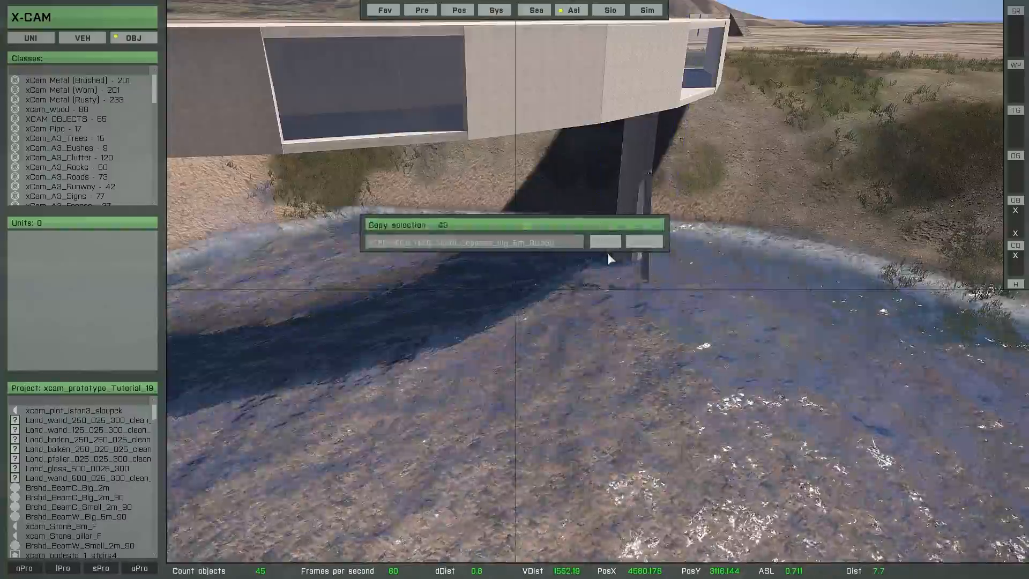
pyautogui.click(608, 247)
pyautogui.moveTo(709, 195); pyautogui.dragTo(718, 197, button='right')
pyautogui.press('q')
pyautogui.moveTo(717, 198); pyautogui.dragTo(509, 294)
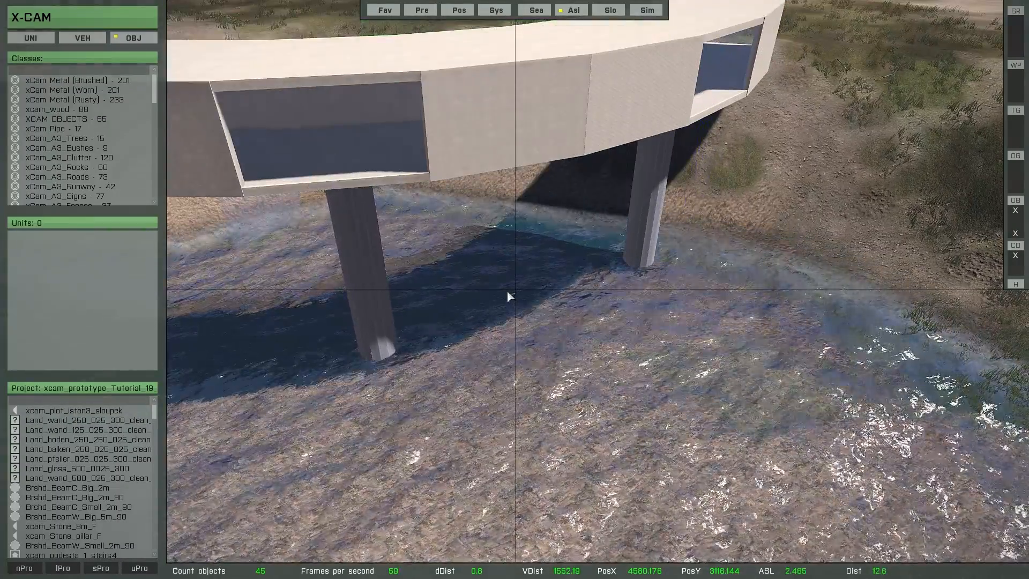
# Step: Copy the second pillar and place the new one under the walkway's third window opening
pyautogui.press('a')
pyautogui.moveTo(541, 330); pyautogui.dragTo(600, 315, button='right')
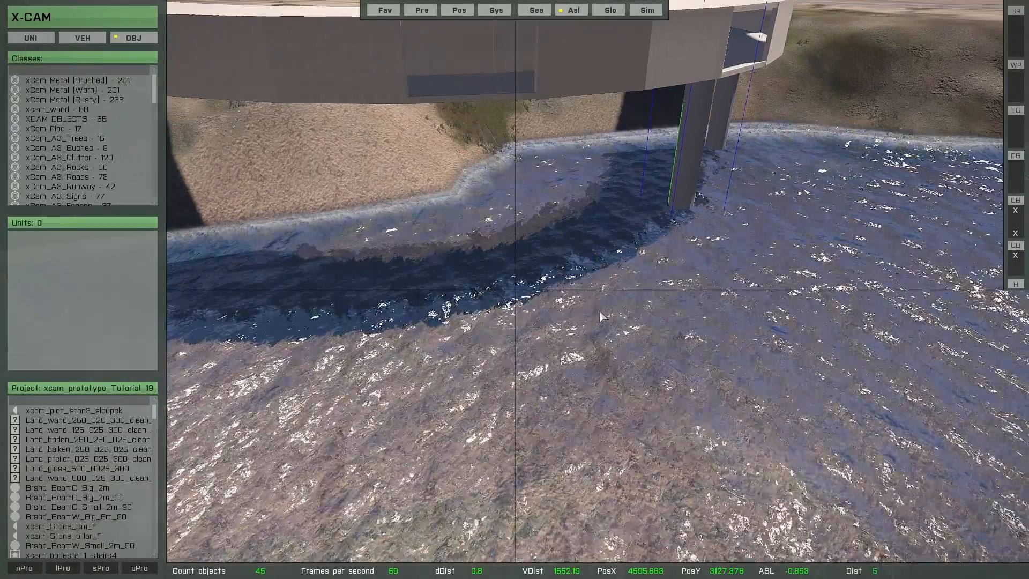
pyautogui.hotkey('ctrl', 'c')
pyautogui.click(606, 244)
pyautogui.press('a')
pyautogui.hotkey('ctrl', 'v')
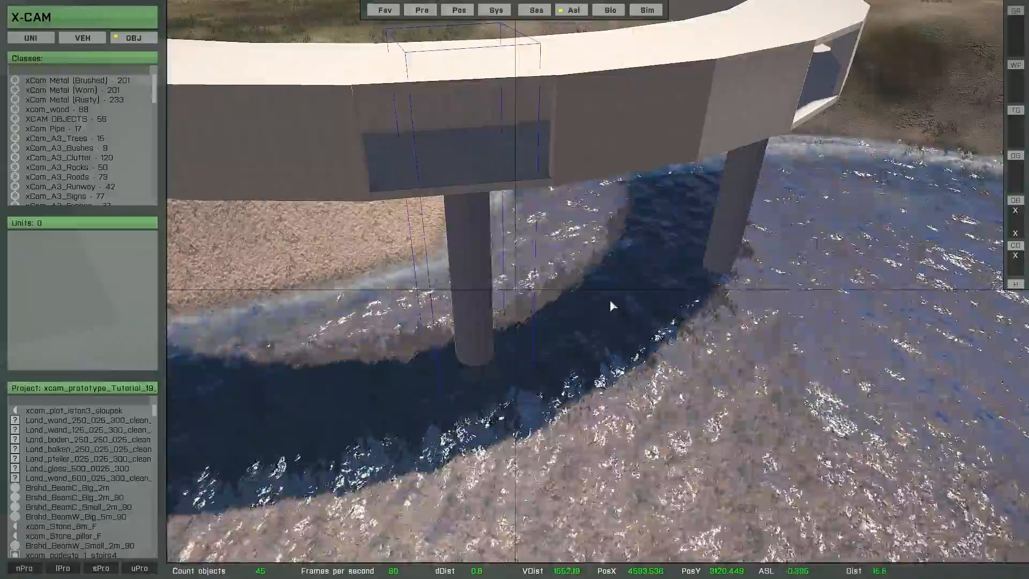
# Step: Copy the third pillar and place a fourth at the waterline under the next window opening
pyautogui.hotkey('ctrl', 'c')
pyautogui.press('Return')
pyautogui.press('a')
pyautogui.moveTo(647, 326); pyautogui.dragTo(720, 305, button='right')
pyautogui.hotkey('ctrl', 'v')
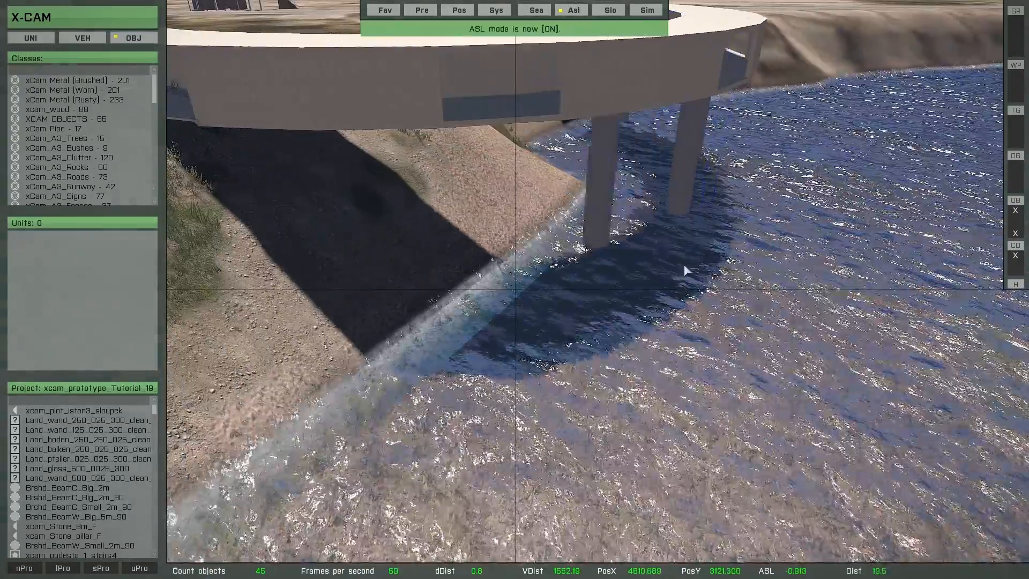
pyautogui.moveTo(684, 264); pyautogui.dragTo(633, 271)
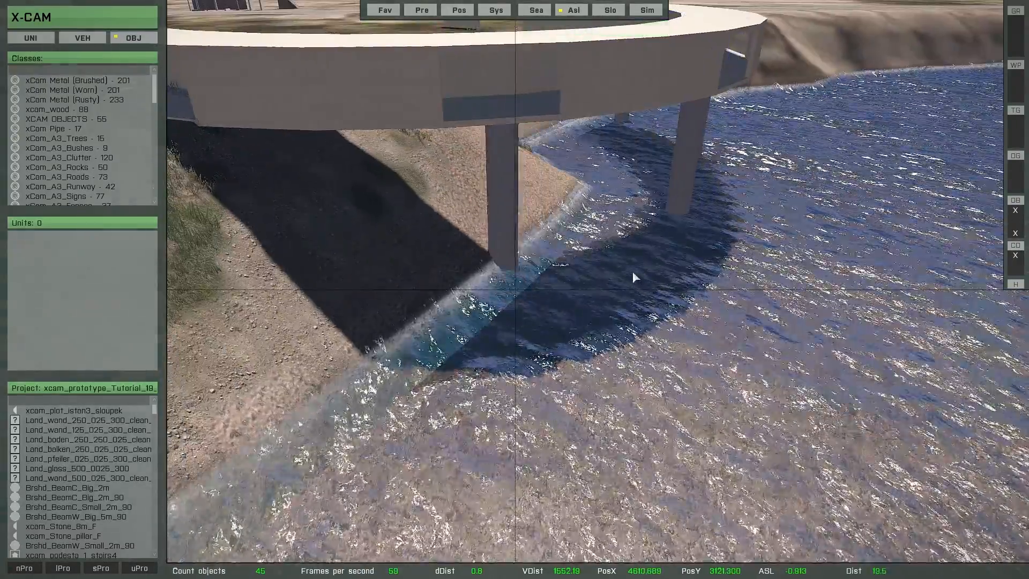
# Step: Try a further pillar on the slope near the walkway's far land end and delete all its selected beams
pyautogui.moveTo(628, 294); pyautogui.dragTo(652, 307, button='right')
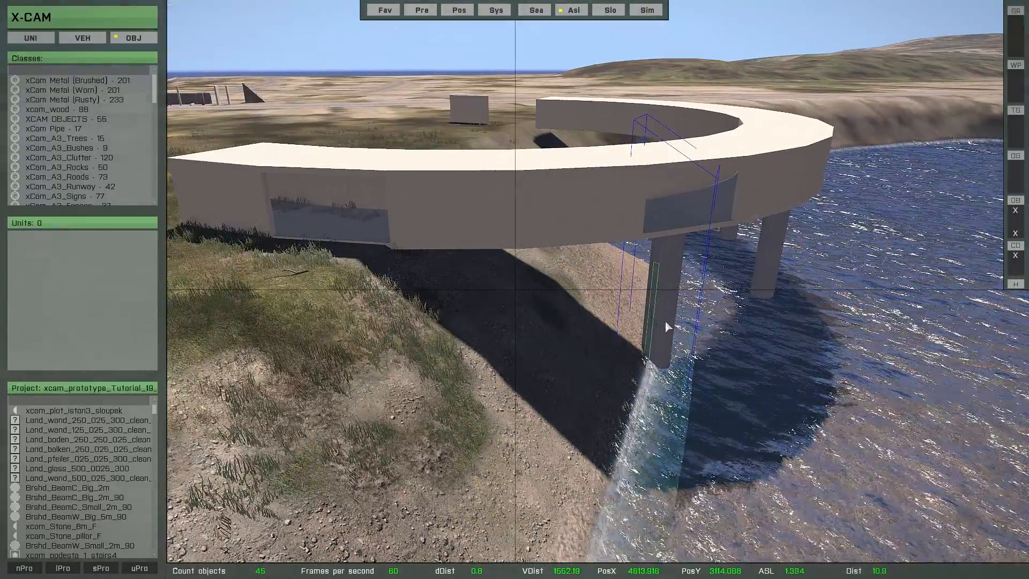
pyautogui.press('a')
pyautogui.moveTo(746, 338); pyautogui.dragTo(632, 367)
pyautogui.press('d')
pyautogui.moveTo(632, 367); pyautogui.dragTo(509, 334, button='right')
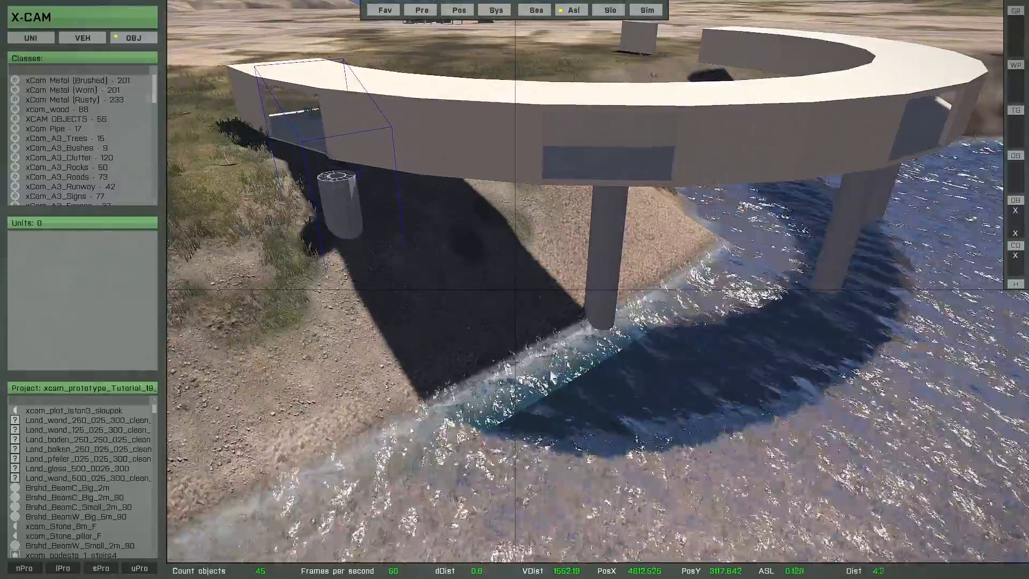
pyautogui.press('Delete')
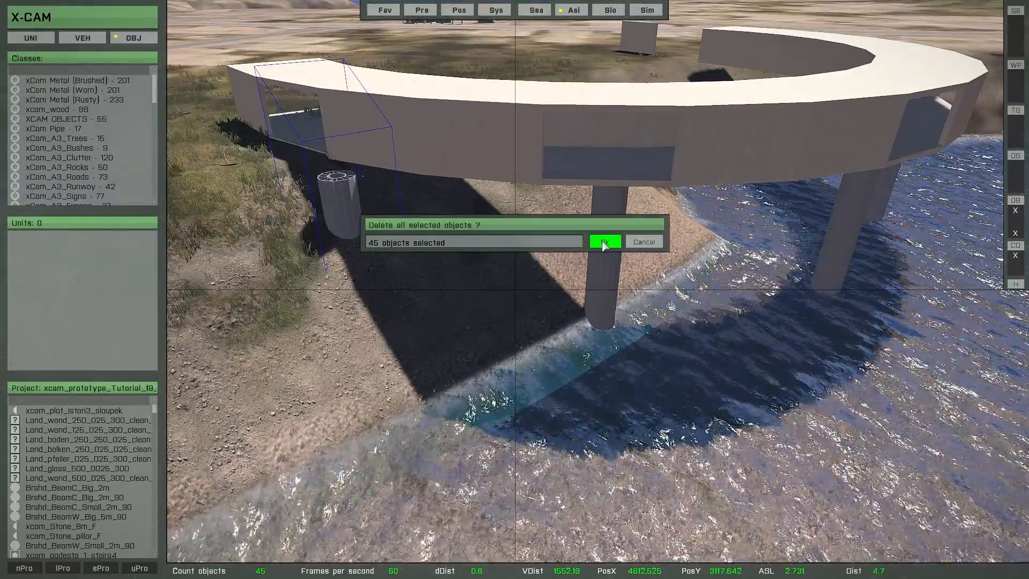
pyautogui.click(602, 239)
# Step: Move the loose wall panel from the grass beside the walkway to the bare ground near the road
pyautogui.press('s')
pyautogui.press('w')
pyautogui.moveTo(537, 299); pyautogui.dragTo(561, 367, button='right')
pyautogui.press('w')
pyautogui.press('d')
pyautogui.press('s')
pyautogui.press('a')
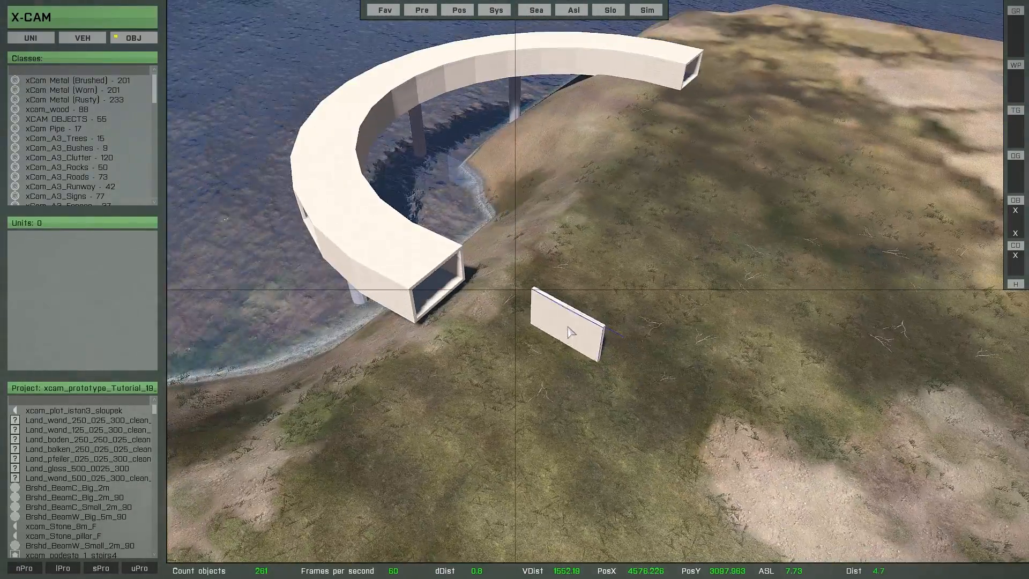
pyautogui.moveTo(571, 332); pyautogui.dragTo(645, 380)
pyautogui.press('d')
pyautogui.press('a')
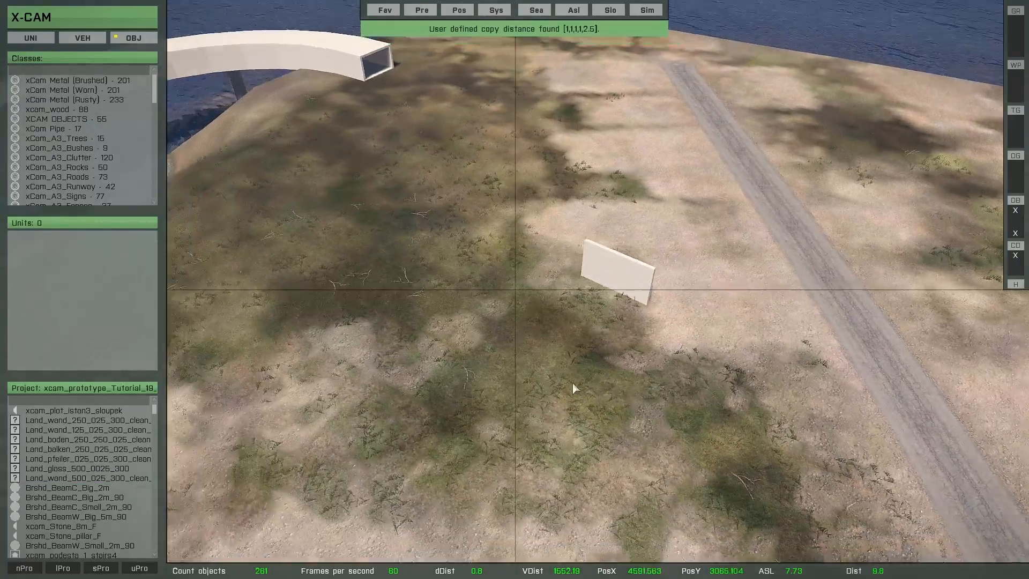
pyautogui.press('a')
pyautogui.moveTo(572, 384)
pyautogui.mouseDown(button='right')
pyautogui.moveTo(520, 379)
pyautogui.moveTo(593, 366)
pyautogui.moveTo(581, 374)
pyautogui.mouseUp(button='right')
pyautogui.press('s')
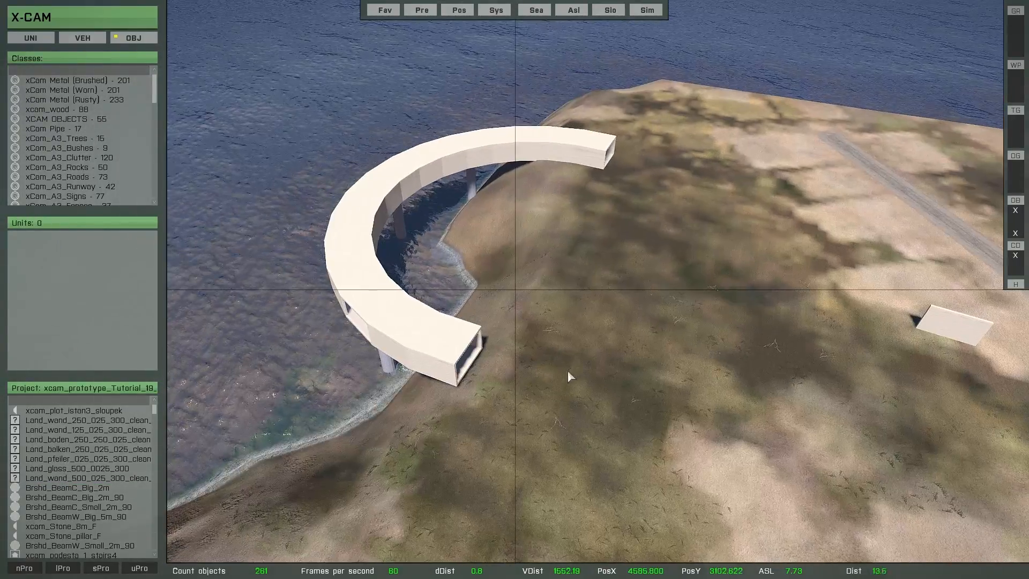
# Step: Select the entire curved walkway together with its pillars in ASL mode
pyautogui.press('s')
pyautogui.moveTo(534, 328); pyautogui.dragTo(403, 138, button='right')
pyautogui.press('d')
pyautogui.moveTo(395, 179); pyautogui.dragTo(693, 393)
pyautogui.press('a')
pyautogui.moveTo(536, 411); pyautogui.dragTo(516, 346, button='right')
pyautogui.press('w')
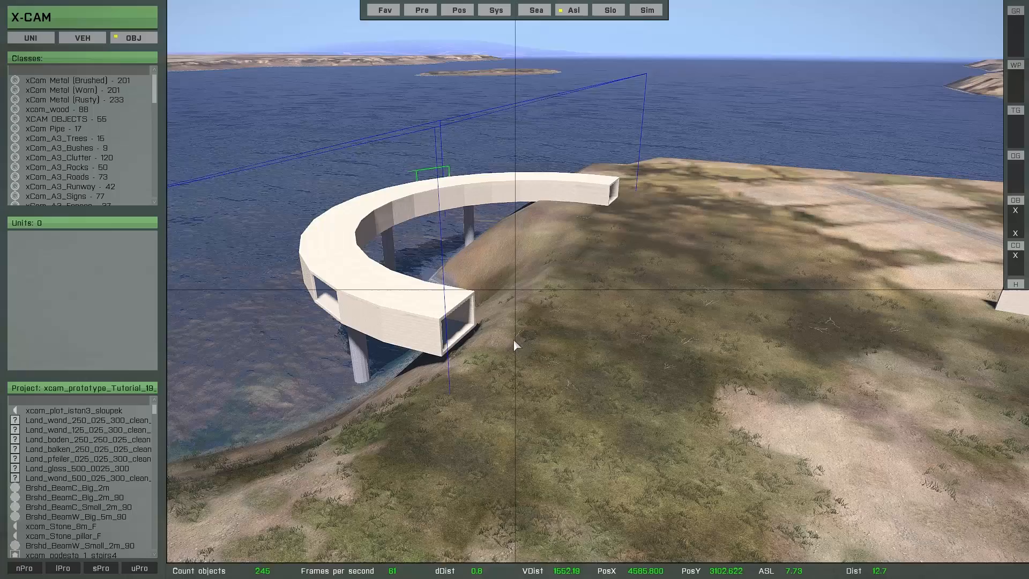
# Step: Rotate and shift the selected walkway group as one piece along the shoreline so its near end sits on the grass
pyautogui.moveTo(506, 323); pyautogui.dragTo(559, 349)
pyautogui.moveTo(693, 340); pyautogui.dragTo(758, 336)
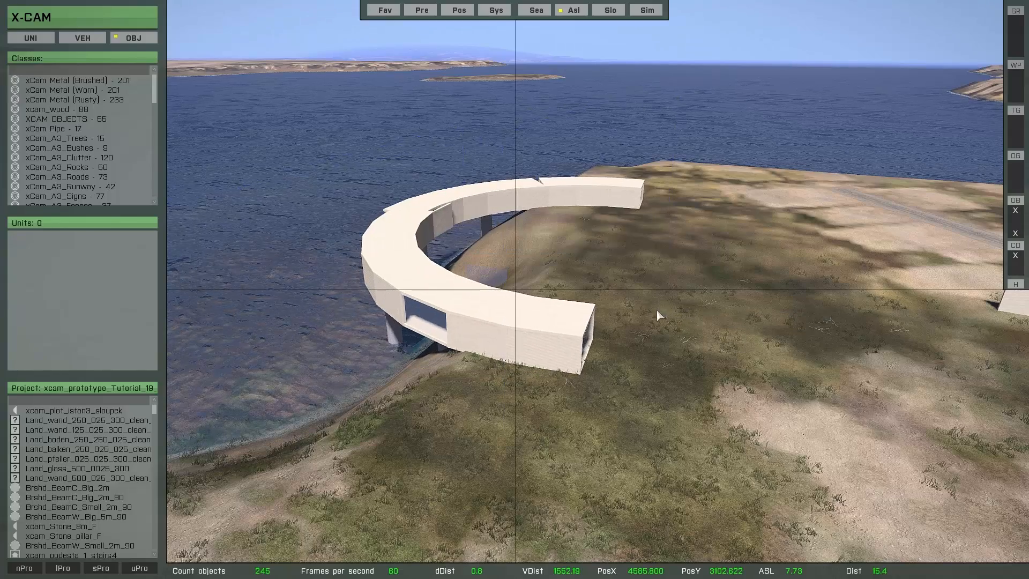
pyautogui.moveTo(657, 311); pyautogui.dragTo(597, 309)
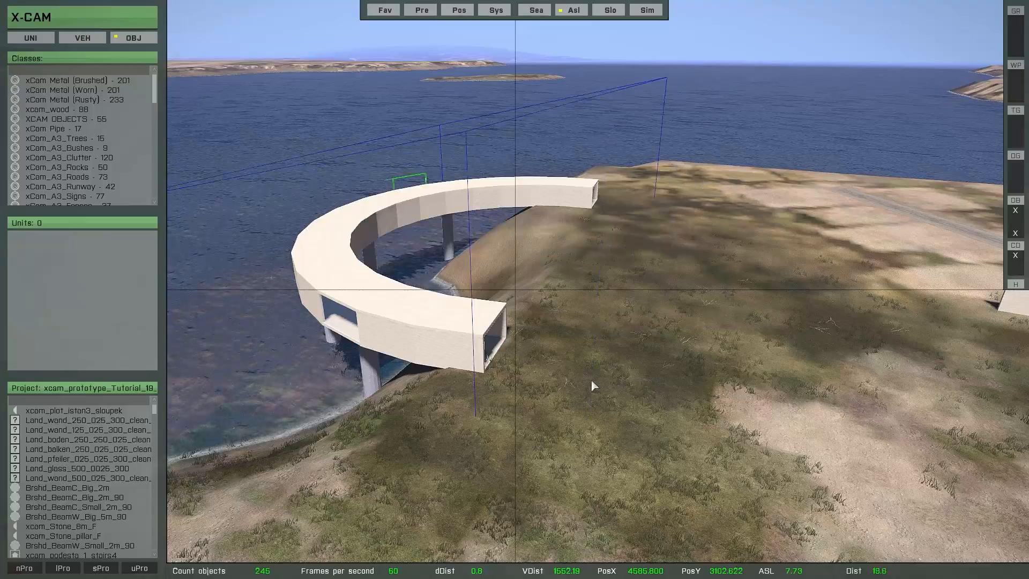
# Step: Go to the soldier at the walkway's near end and leave the editor camera for the first-person view
pyautogui.moveTo(592, 381)
pyautogui.mouseDown(button='right')
pyautogui.moveTo(522, 403)
pyautogui.moveTo(512, 428)
pyautogui.mouseUp(button='right')
pyautogui.press('w')
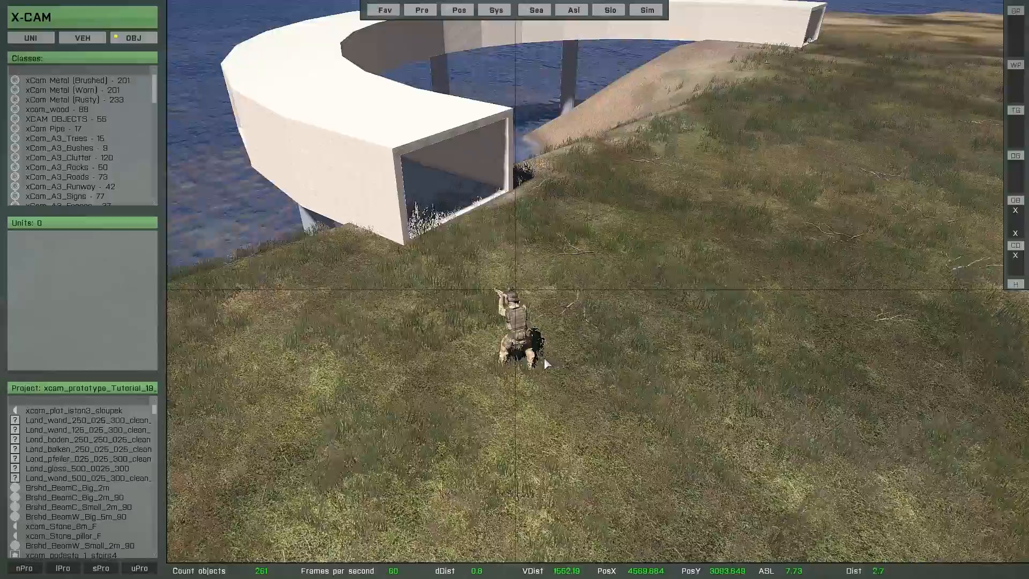
pyautogui.press('Escape')
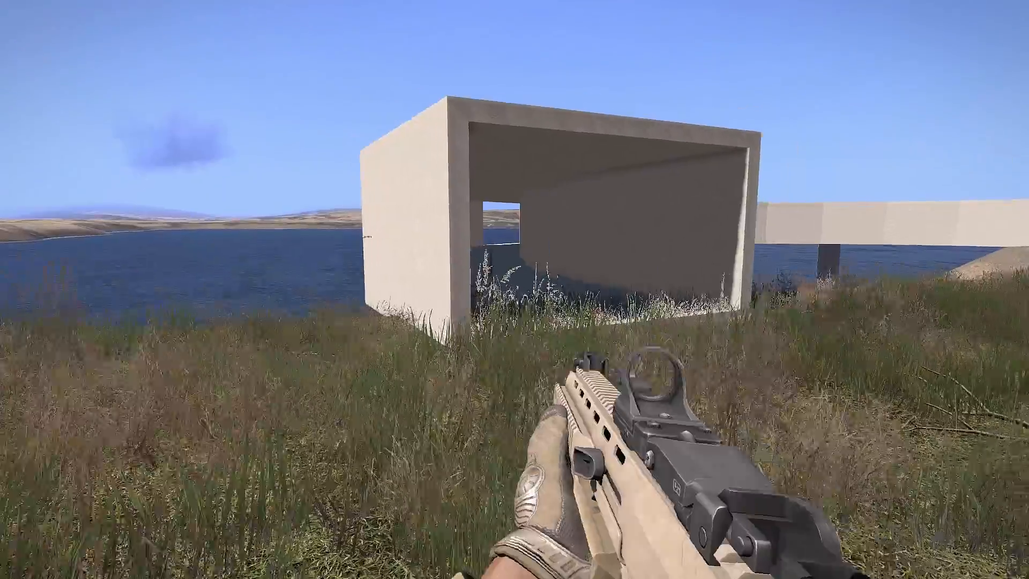
# Step: Walk through the curved walkway from the near entrance to the far exit, inspecting its walls, windows and floor
pyautogui.press('w')
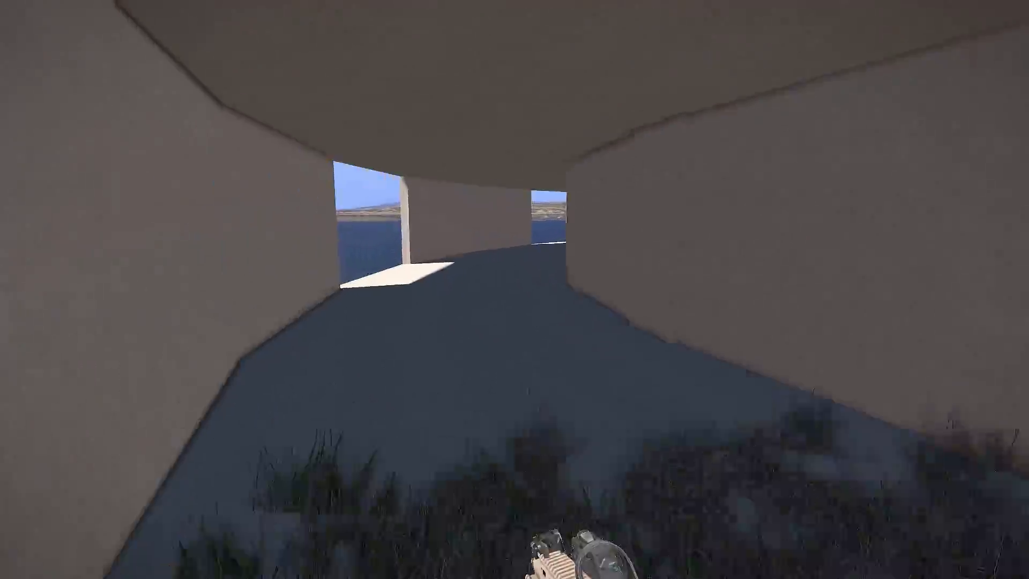
pyautogui.press('w')
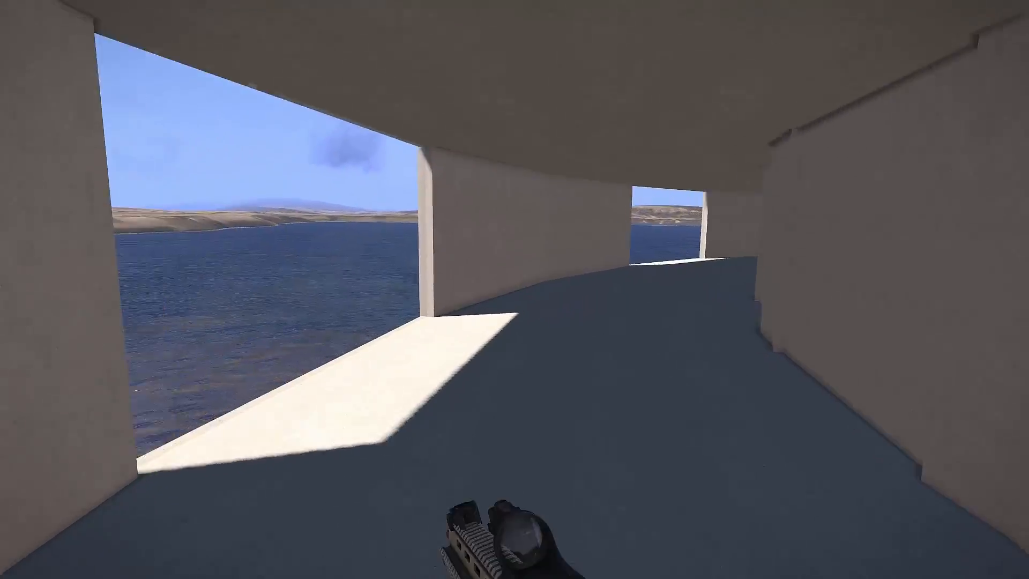
pyautogui.press('w')
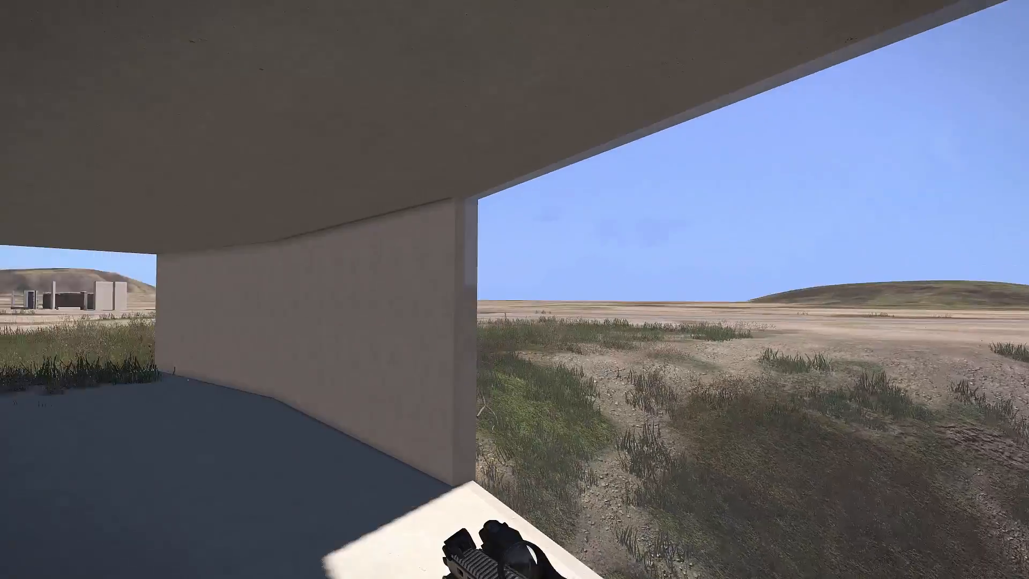
pyautogui.press('s')
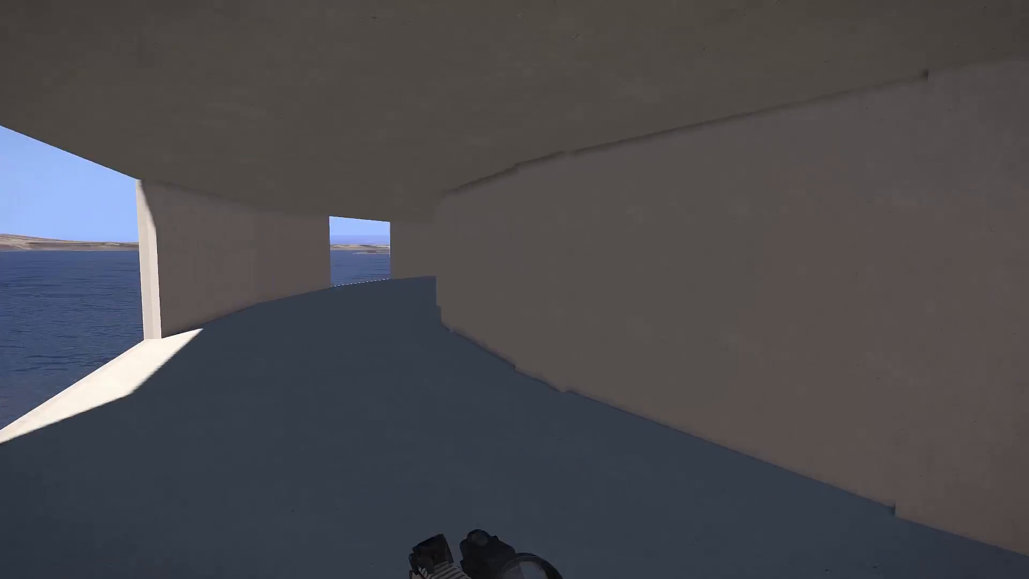
pyautogui.press('w')
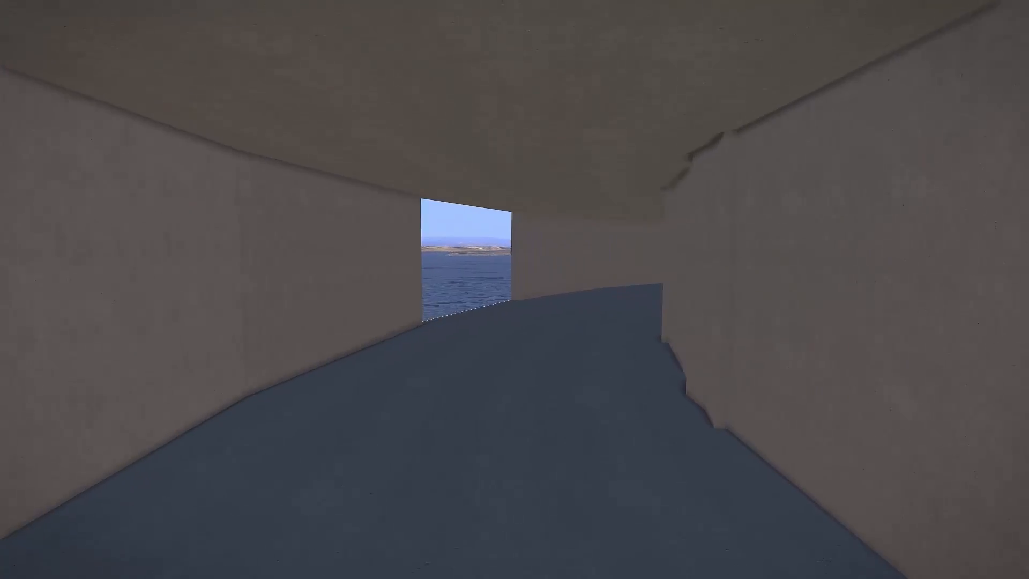
pyautogui.press('w')
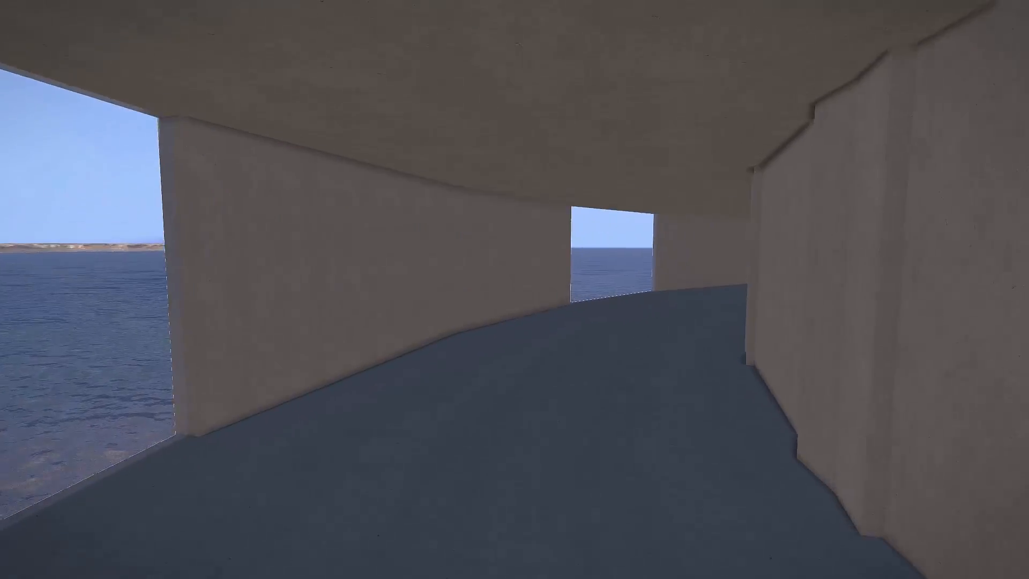
pyautogui.press('w')
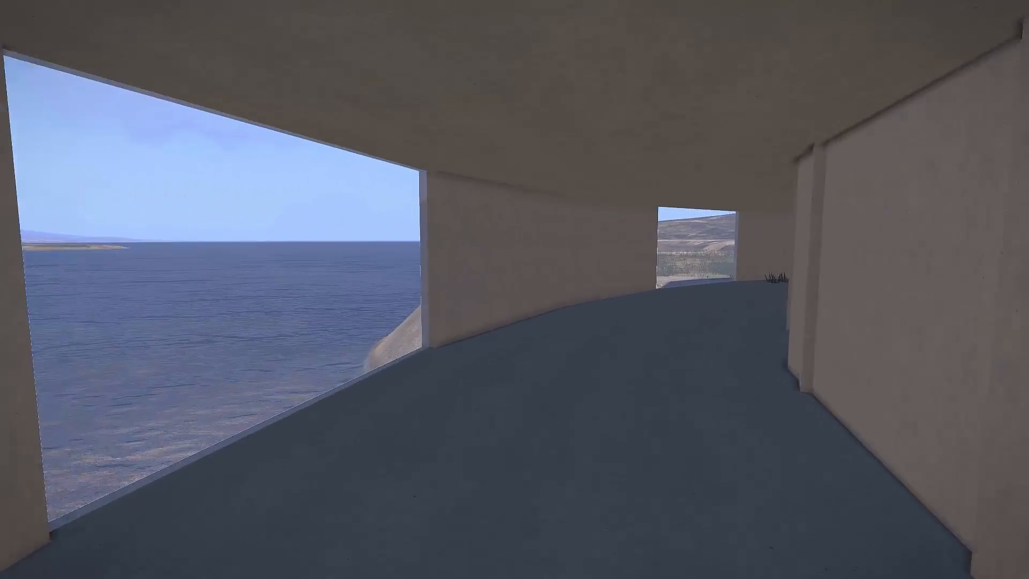
pyautogui.press('w')
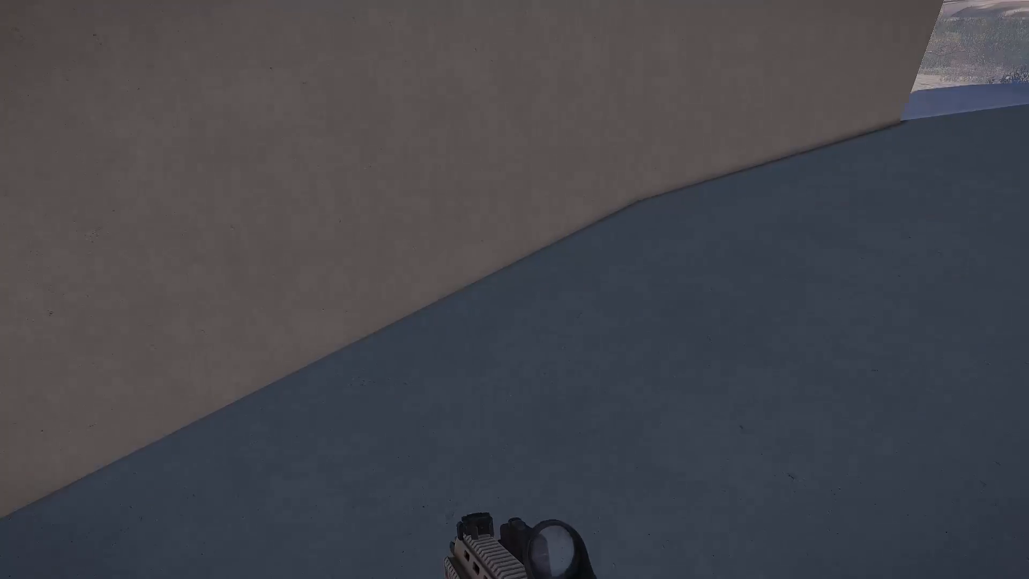
pyautogui.press('w')
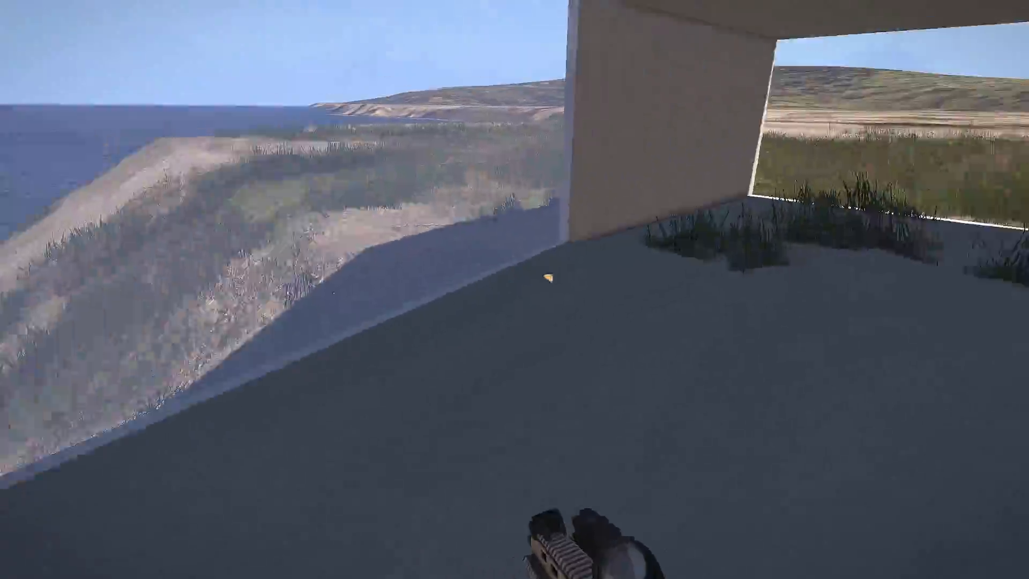
pyautogui.press('w')
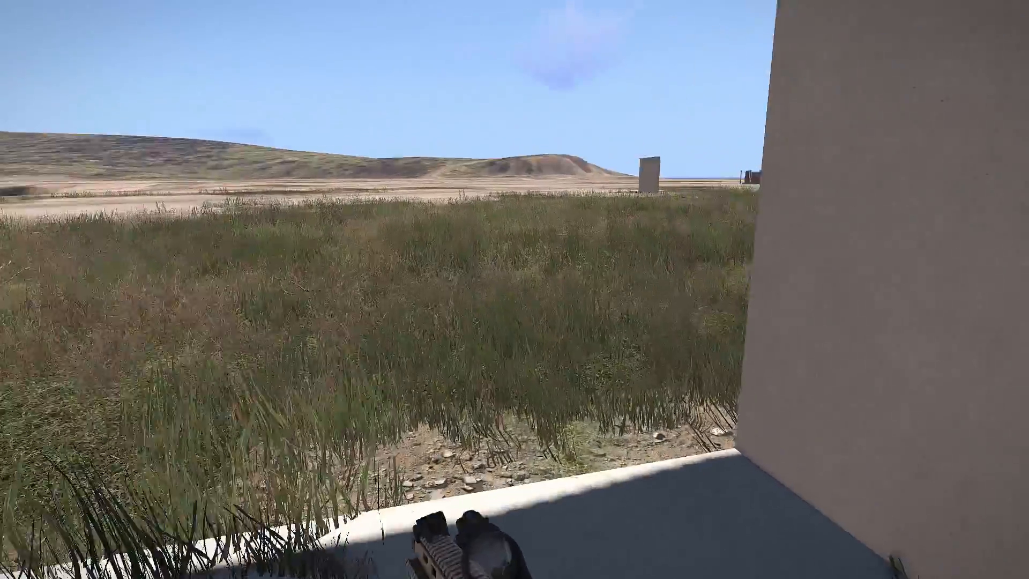
# Step: Walk out onto the shoreline and inspect the curved walkway and its pillars from outside
pyautogui.press('a')
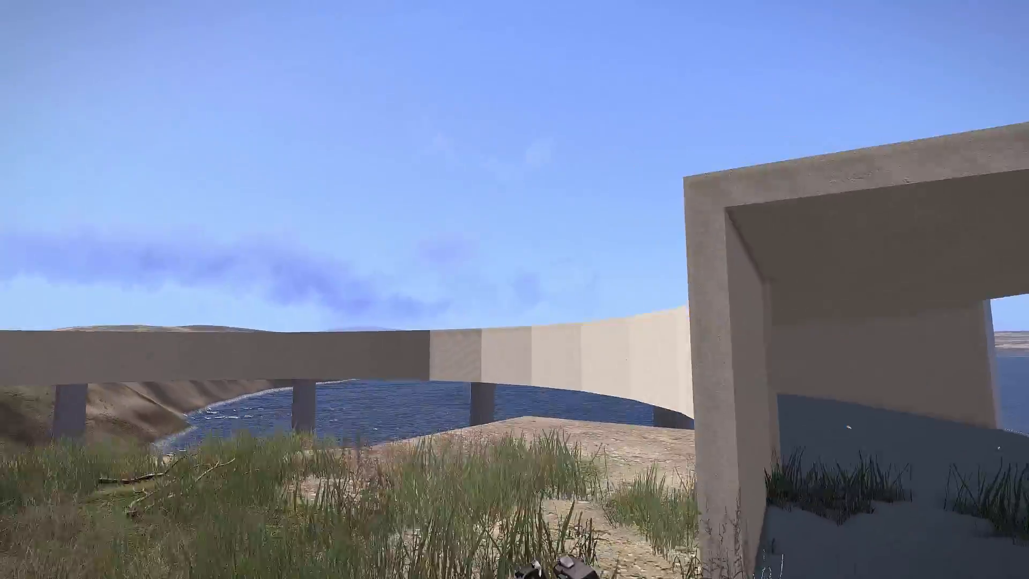
pyautogui.press('w')
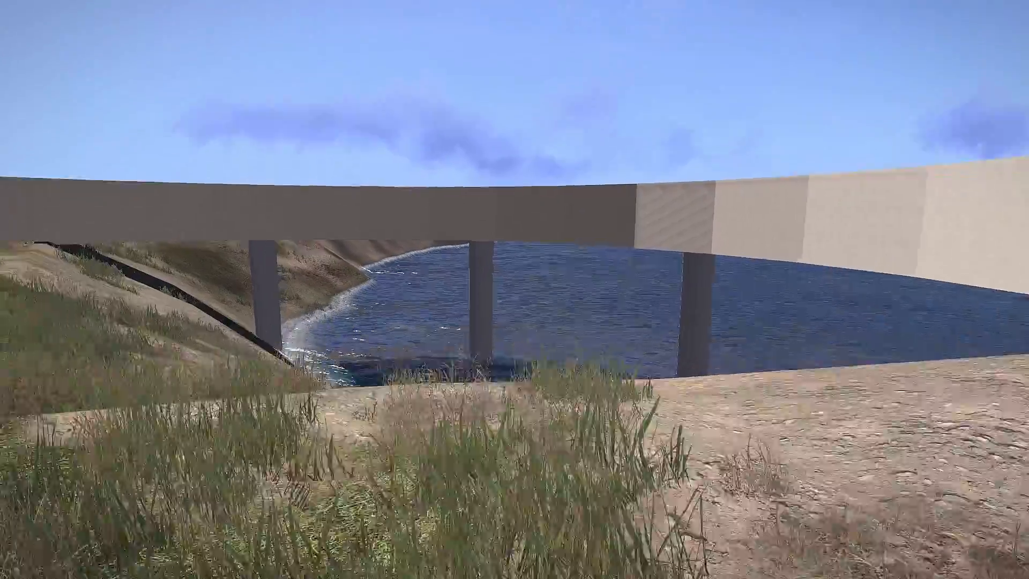
pyautogui.press('w')
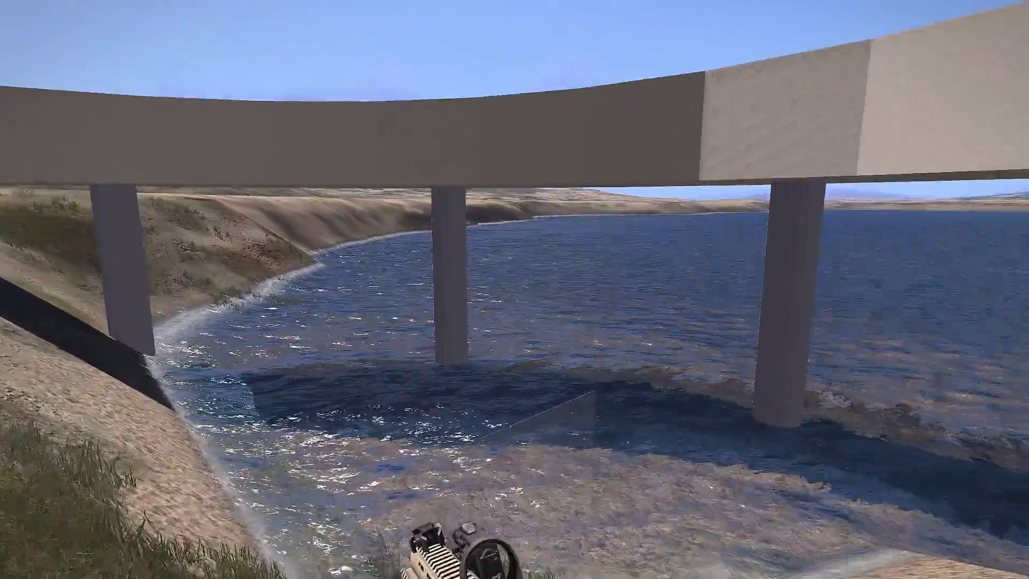
pyautogui.press('w')
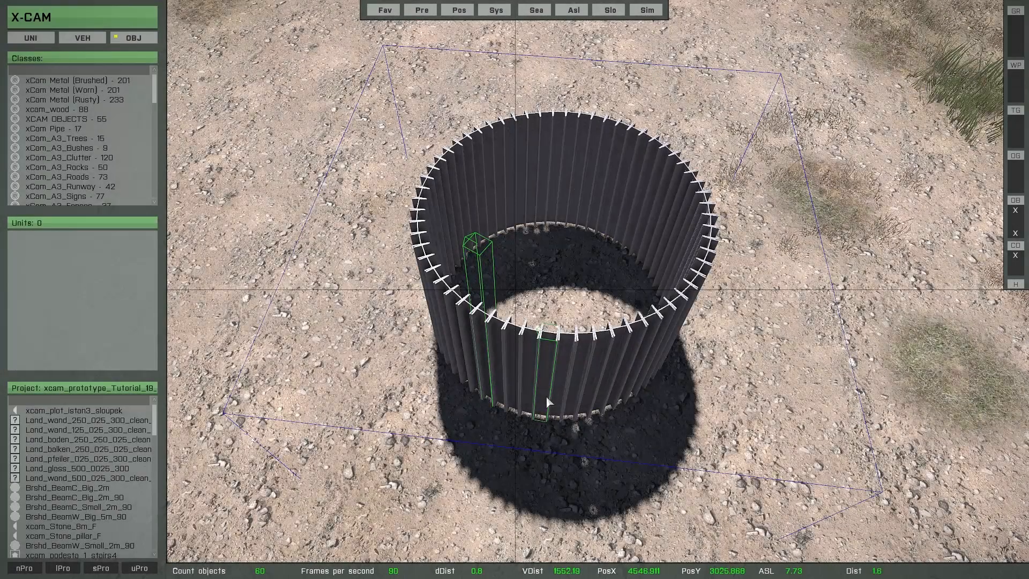
# Step: Move all selected pieces of the metal ring along their own X and Y axes, narrowing and widening the ring
pyautogui.hotkey('shift', 'x')
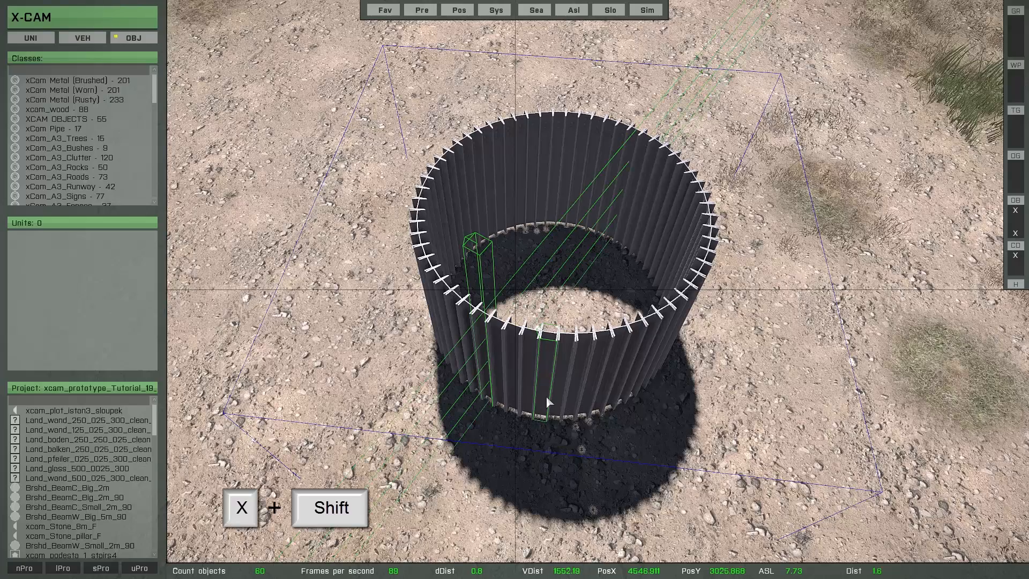
pyautogui.keyDown('shift'); pyautogui.moveTo(538, 394); pyautogui.dragTo(594, 409); pyautogui.keyUp('shift')
pyautogui.hotkey('shift', 'y')
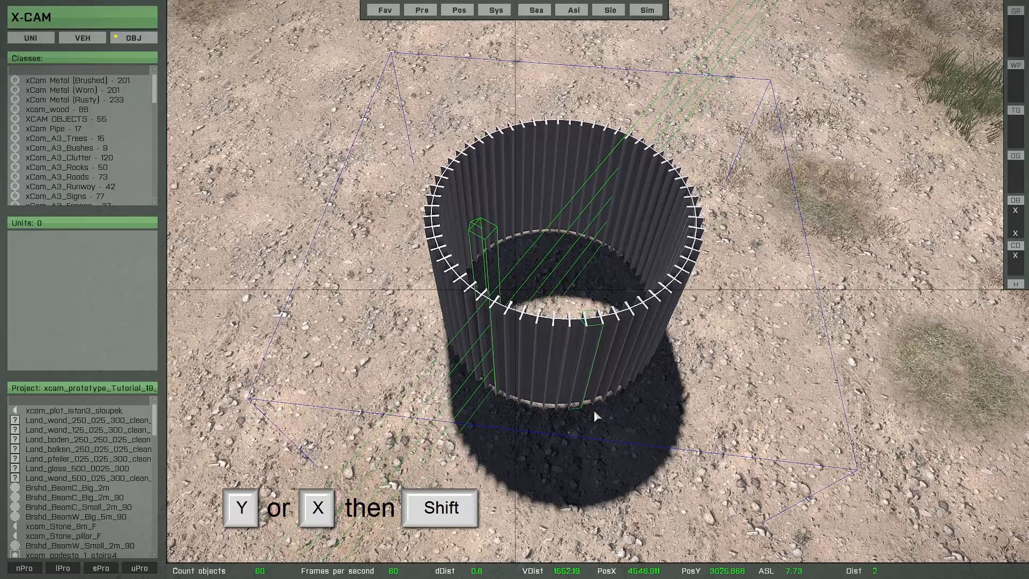
pyautogui.moveTo(594, 410)
pyautogui.keyDown('shift'); pyautogui.mouseDown()
pyautogui.moveTo(661, 404)
pyautogui.moveTo(604, 410)
pyautogui.mouseUp(); pyautogui.keyUp('shift')
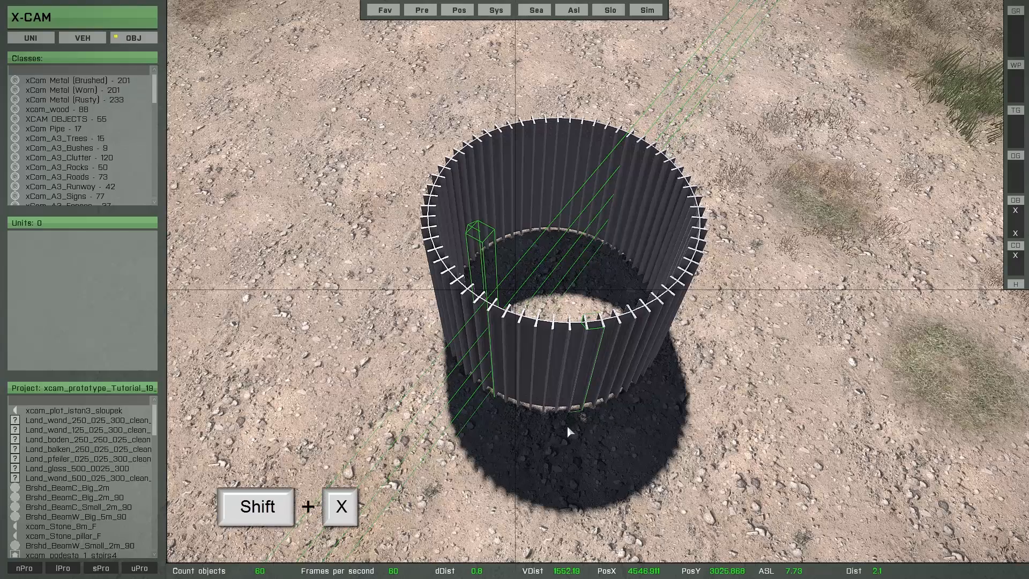
pyautogui.keyDown('shift'); pyautogui.moveTo(567, 426); pyautogui.dragTo(536, 419); pyautogui.keyUp('shift')
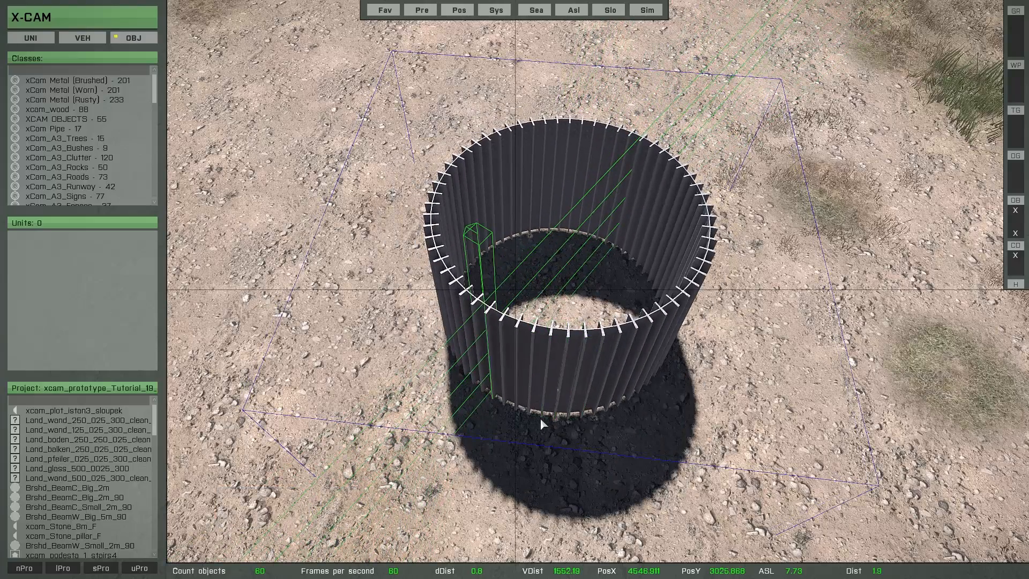
pyautogui.keyDown('shift'); pyautogui.moveTo(540, 417); pyautogui.dragTo(564, 426); pyautogui.keyUp('shift')
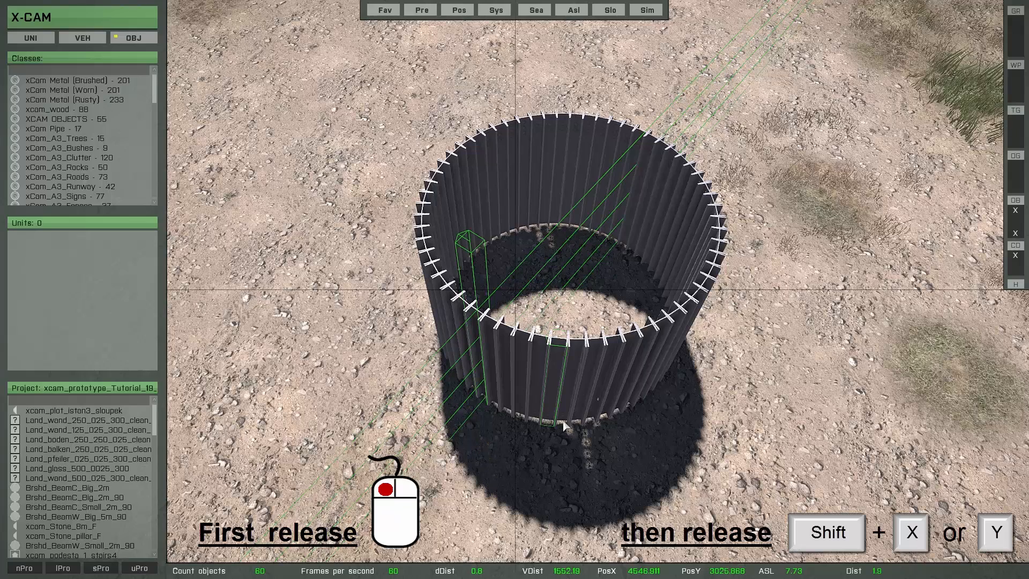
pyautogui.hotkey('shift', 'x')
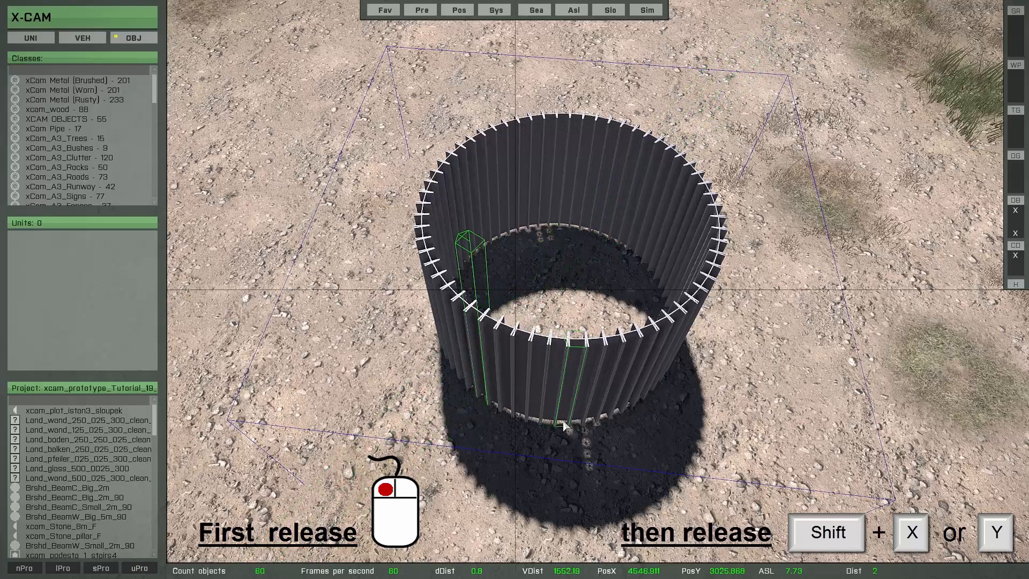
pyautogui.keyDown('shift'); pyautogui.moveTo(563, 427); pyautogui.dragTo(561, 426); pyautogui.keyUp('shift')
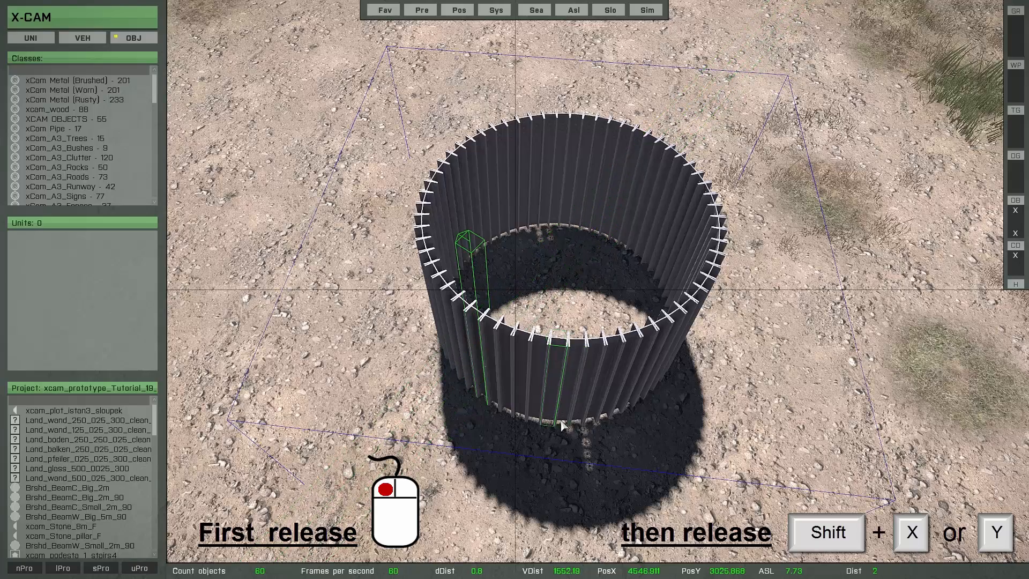
# Step: Review the key bindings, the system message log and the icon paths in the System Data window
pyautogui.moveTo(562, 421); pyautogui.dragTo(580, 436, button='middle')
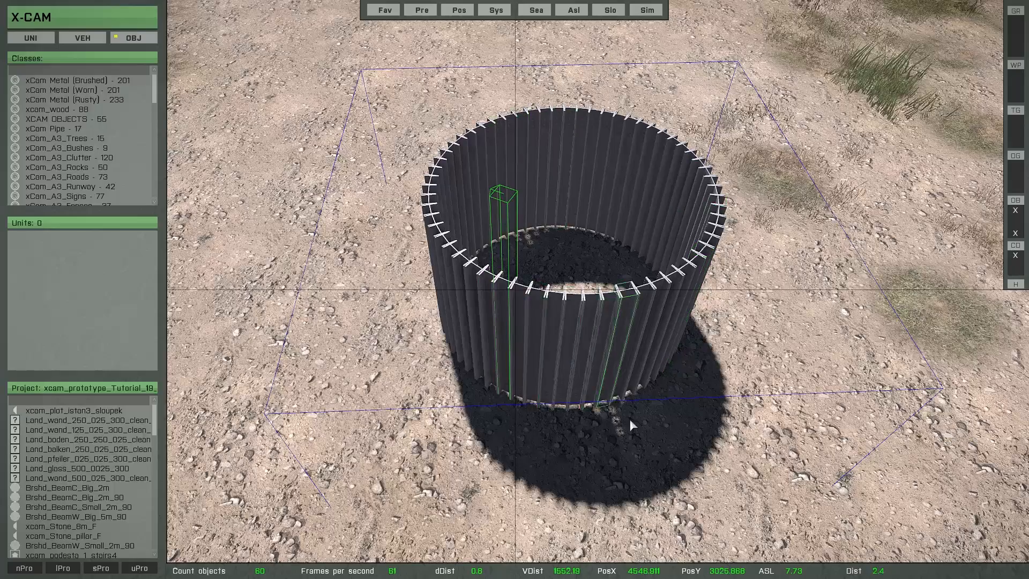
pyautogui.press('w')
pyautogui.press('w')
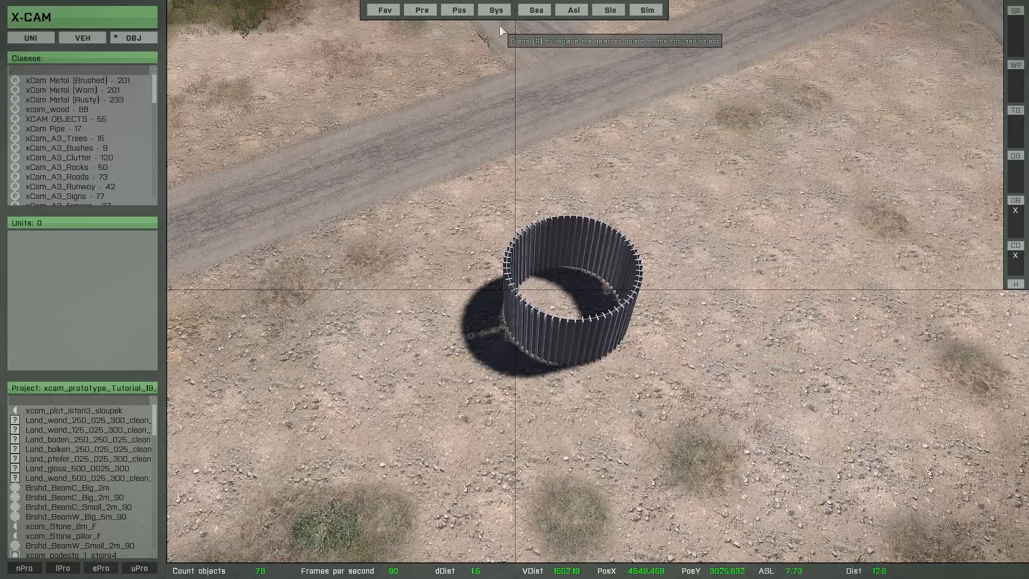
pyautogui.click(495, 10)
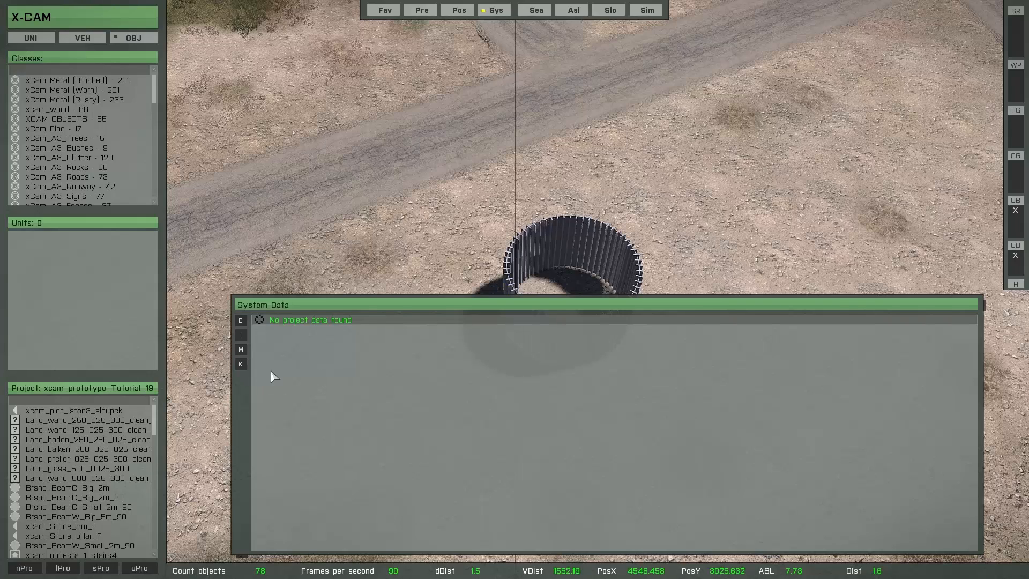
pyautogui.click(242, 367)
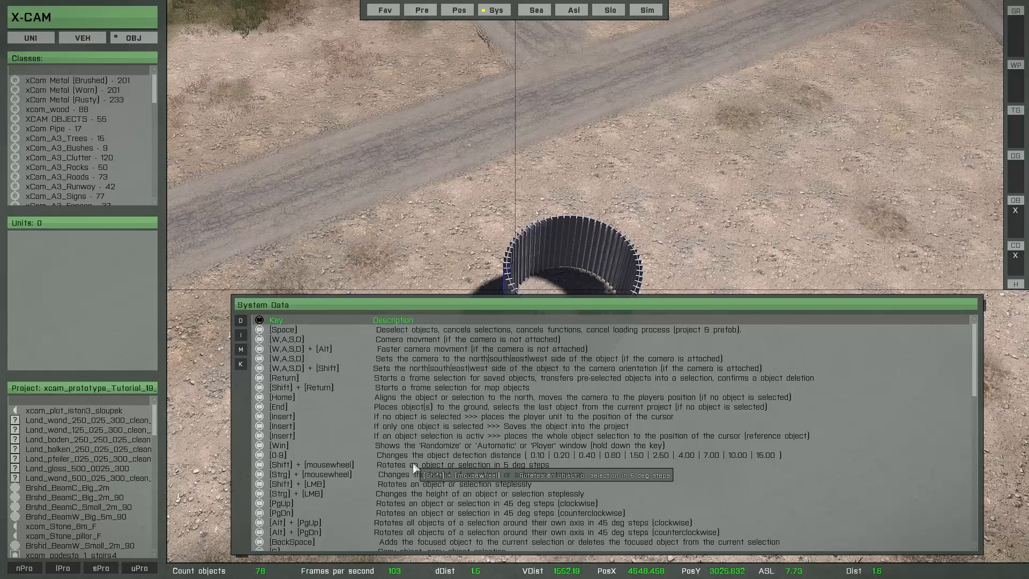
pyautogui.click(241, 350)
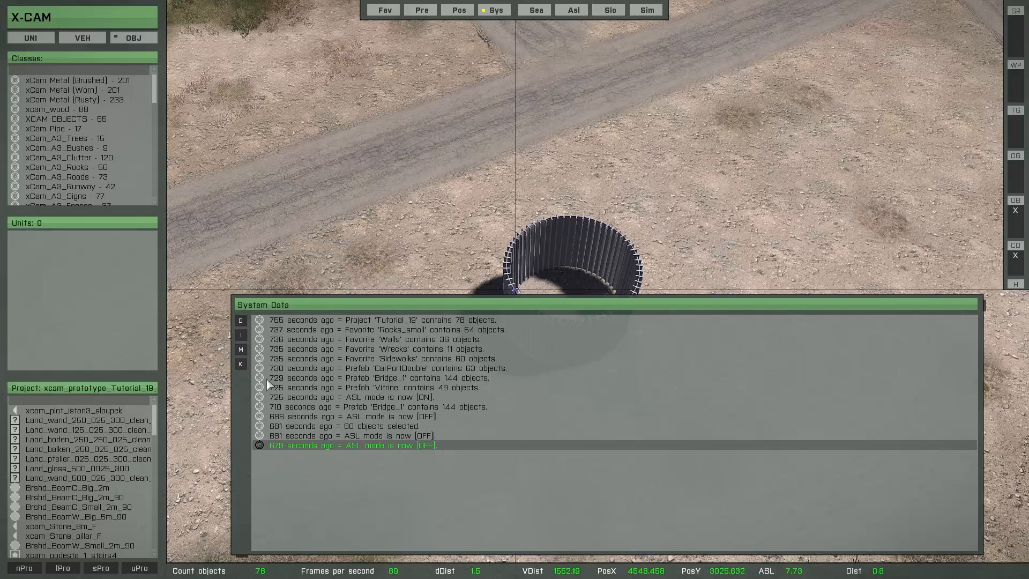
pyautogui.click(243, 337)
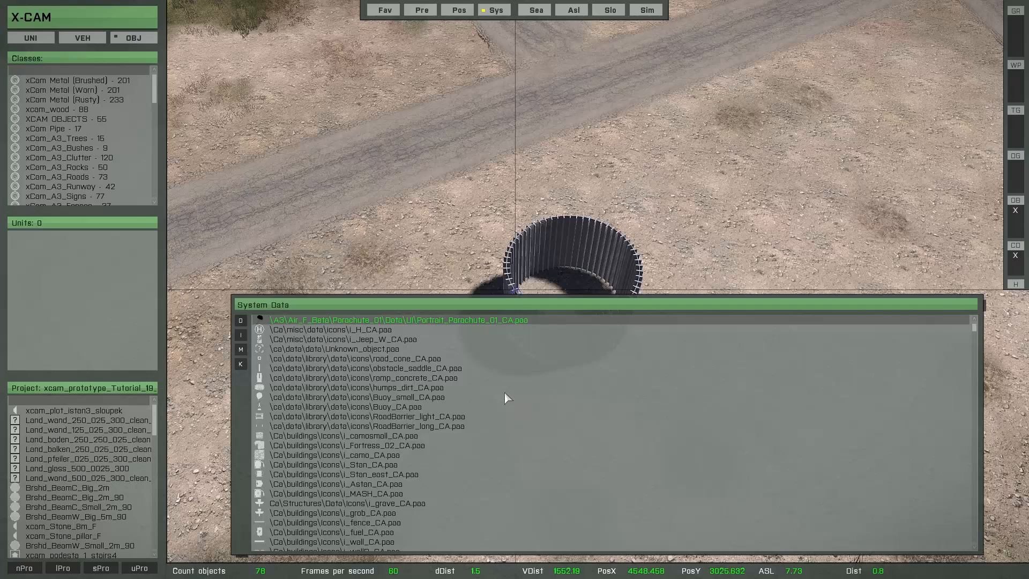
pyautogui.press('space')
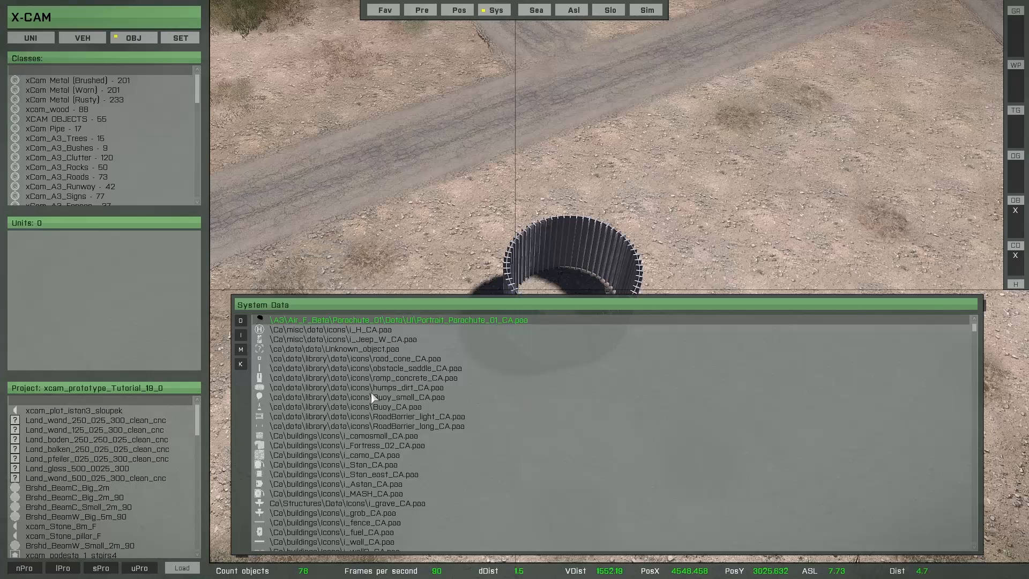
# Step: Switch System Data to project data and show the object classes used by the saved project Tutorial_19
pyautogui.click(241, 323)
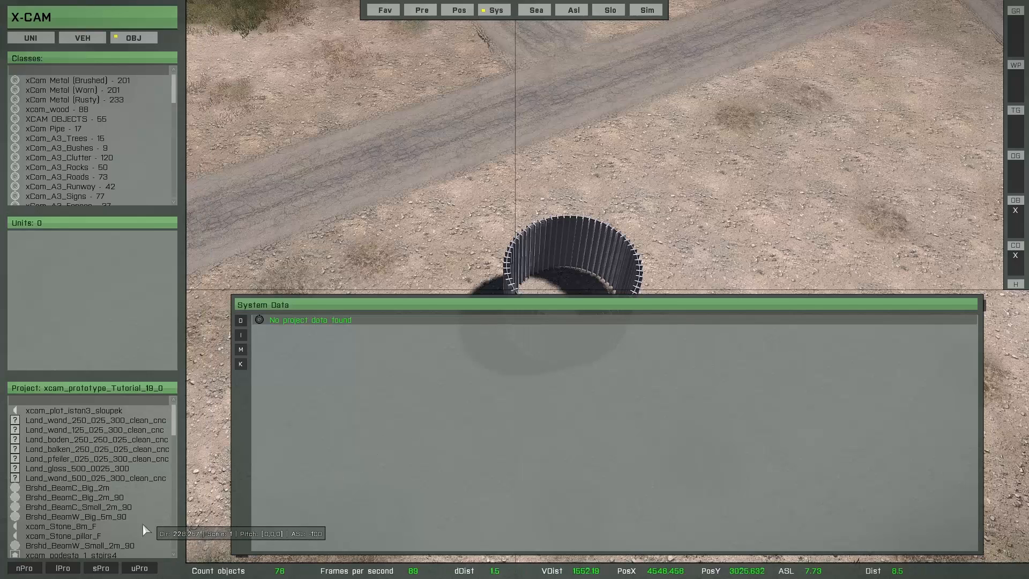
pyautogui.click(64, 568)
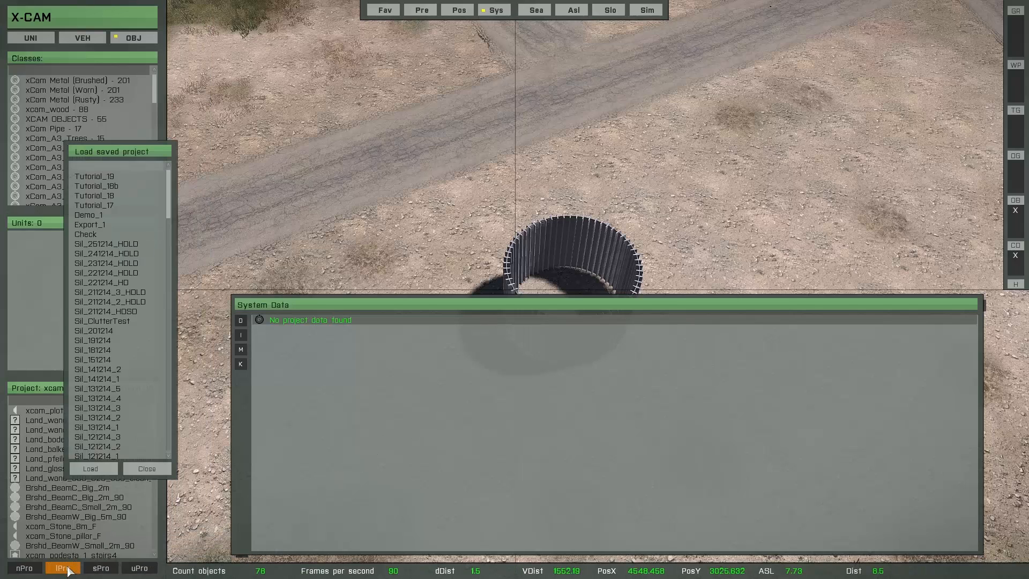
pyautogui.moveTo(95, 159); pyautogui.dragTo(780, 119)
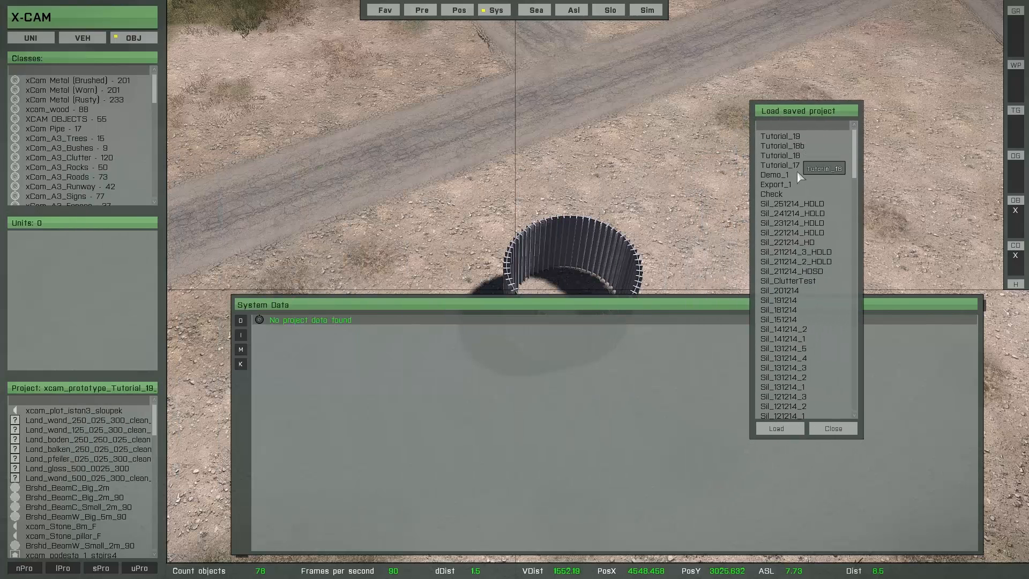
pyautogui.doubleClick(788, 137)
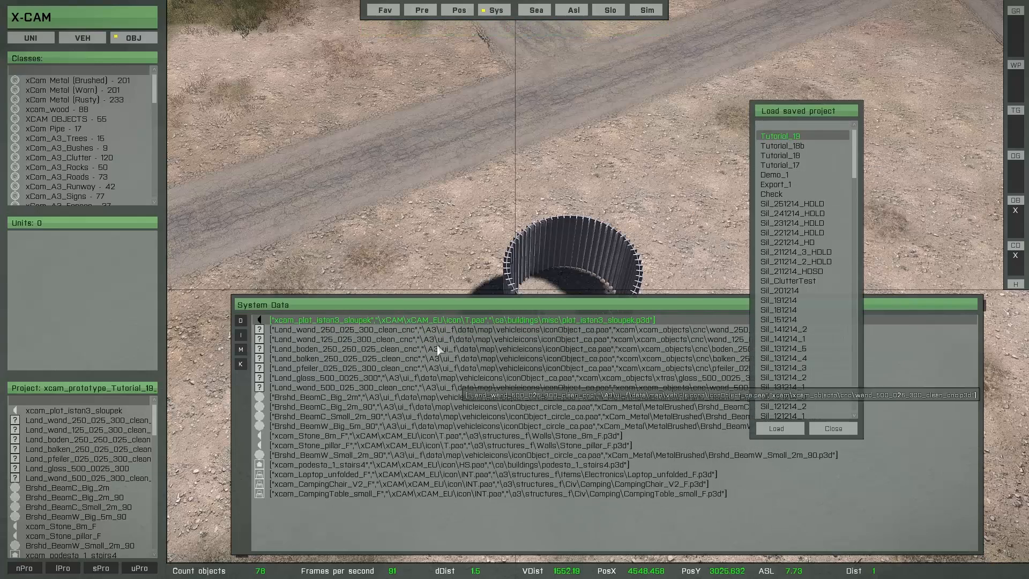
# Step: Compare the object classes of other saved projects, from Tutorial_18 and Demo_1 to Sil_221214_HOLD, without loading any, and close the project list
pyautogui.doubleClick(794, 156)
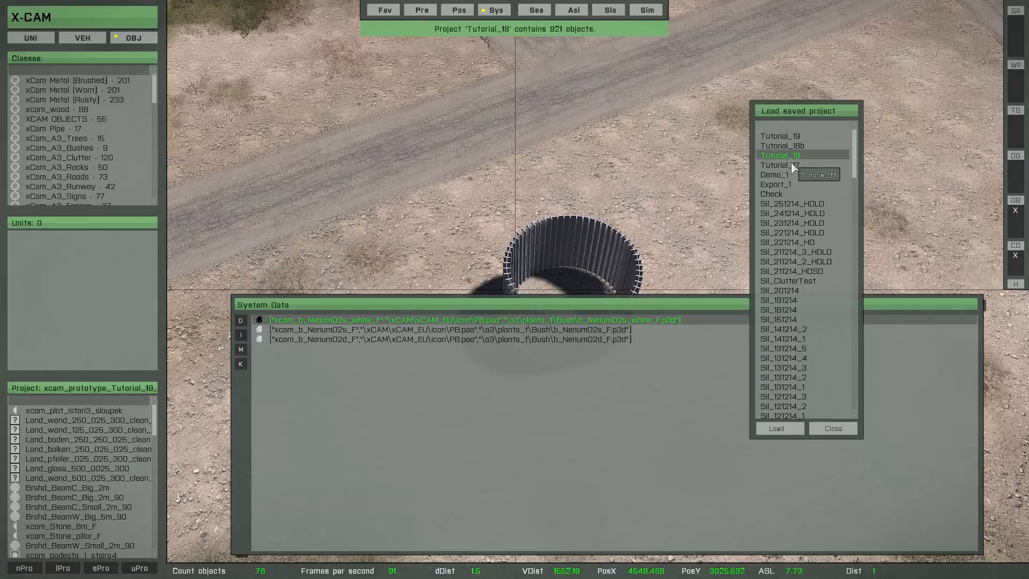
pyautogui.doubleClick(793, 166)
pyautogui.doubleClick(786, 175)
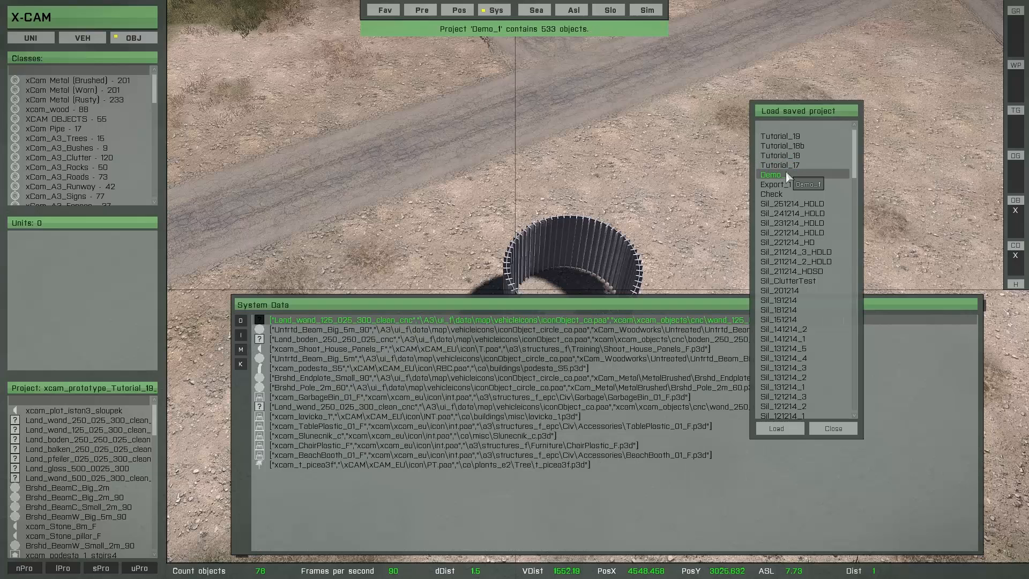
pyautogui.doubleClick(784, 184)
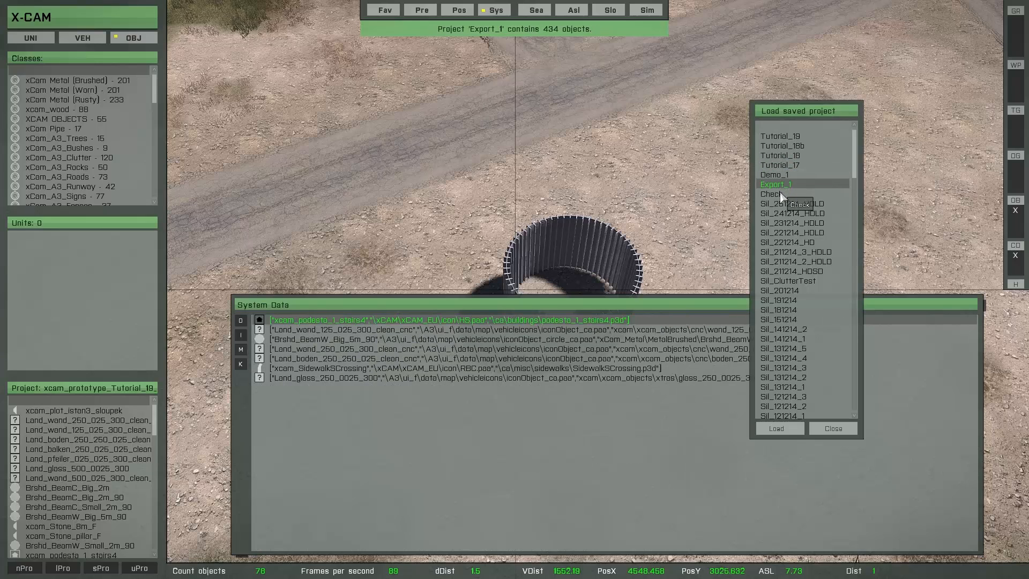
pyautogui.doubleClick(782, 195)
pyautogui.doubleClick(781, 204)
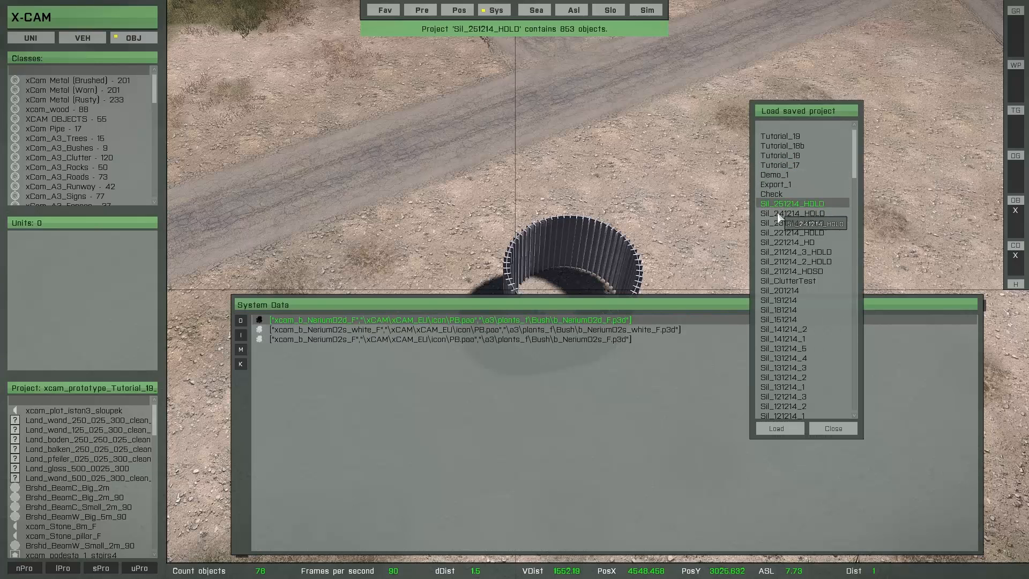
pyautogui.doubleClick(779, 215)
pyautogui.doubleClick(778, 224)
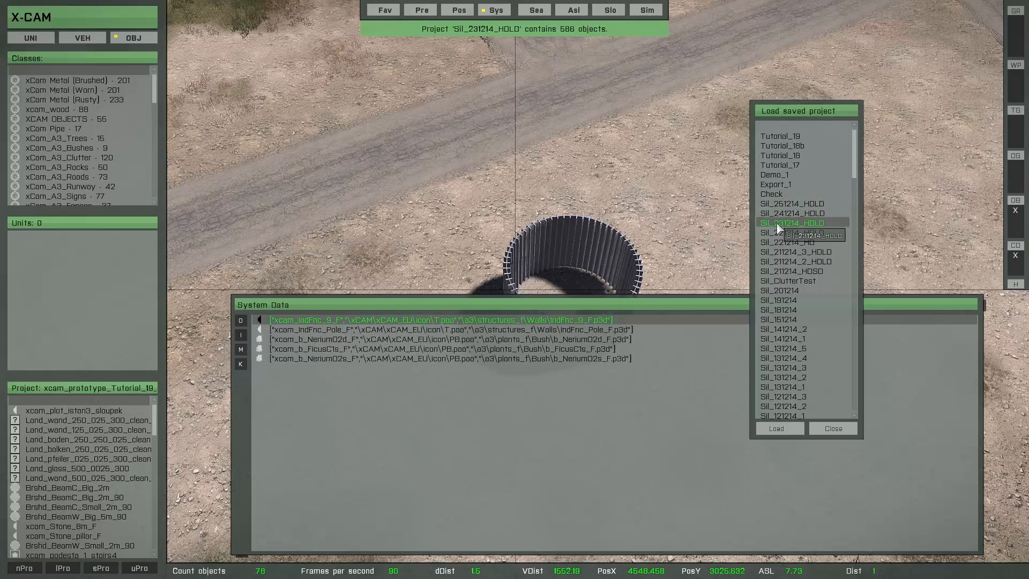
pyautogui.doubleClick(777, 232)
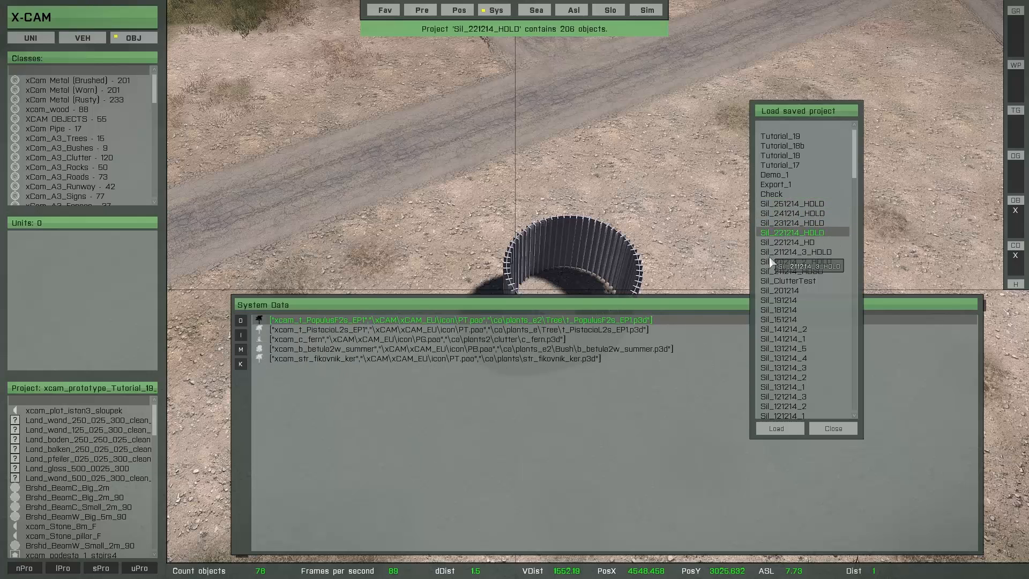
pyautogui.click(833, 429)
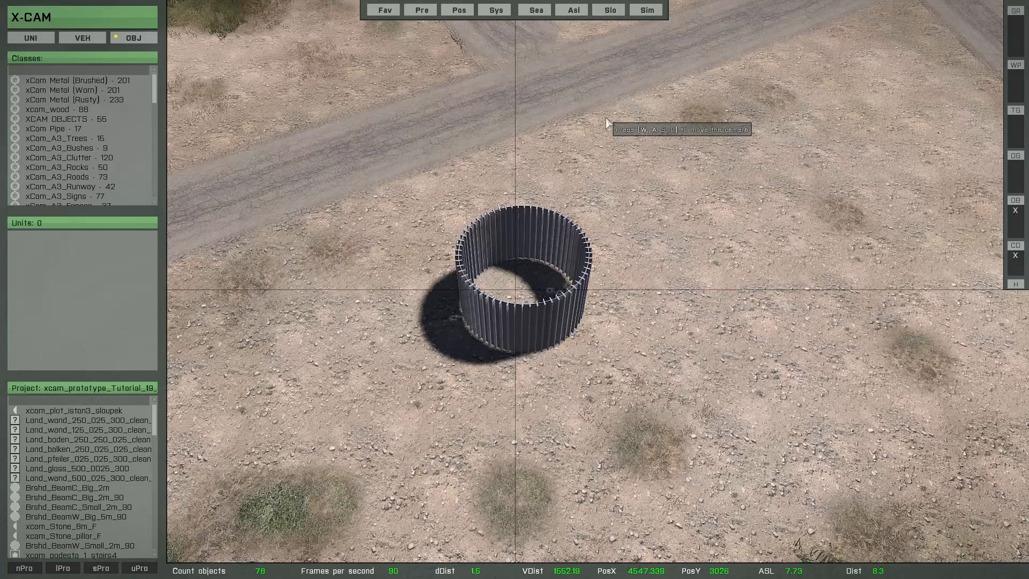
# Step: Search the object library by display name for "lamp" and pick Land_Lampa_sidl from the results to preview it
pyautogui.click(541, 12)
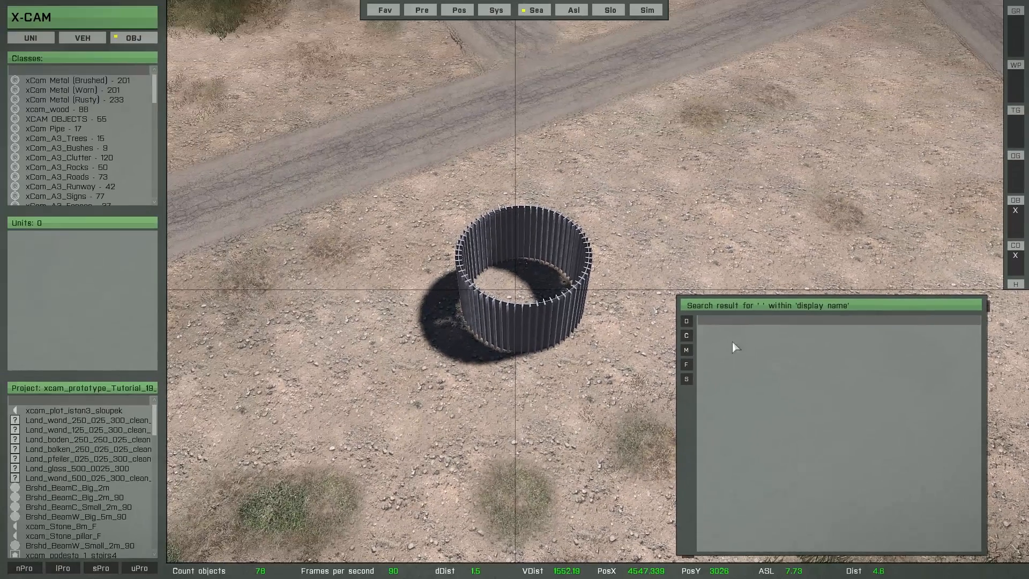
pyautogui.click(688, 321)
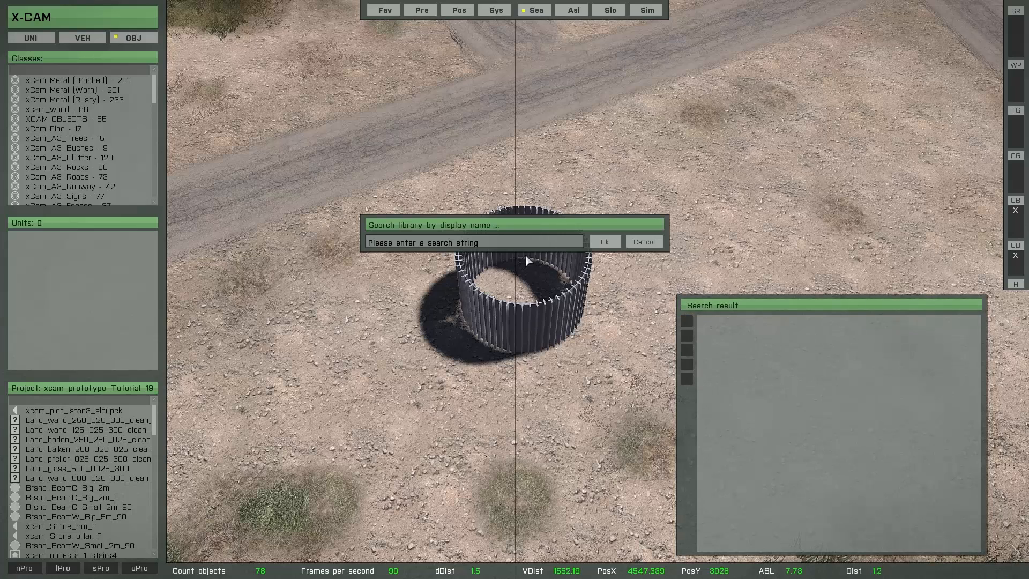
pyautogui.click(486, 245)
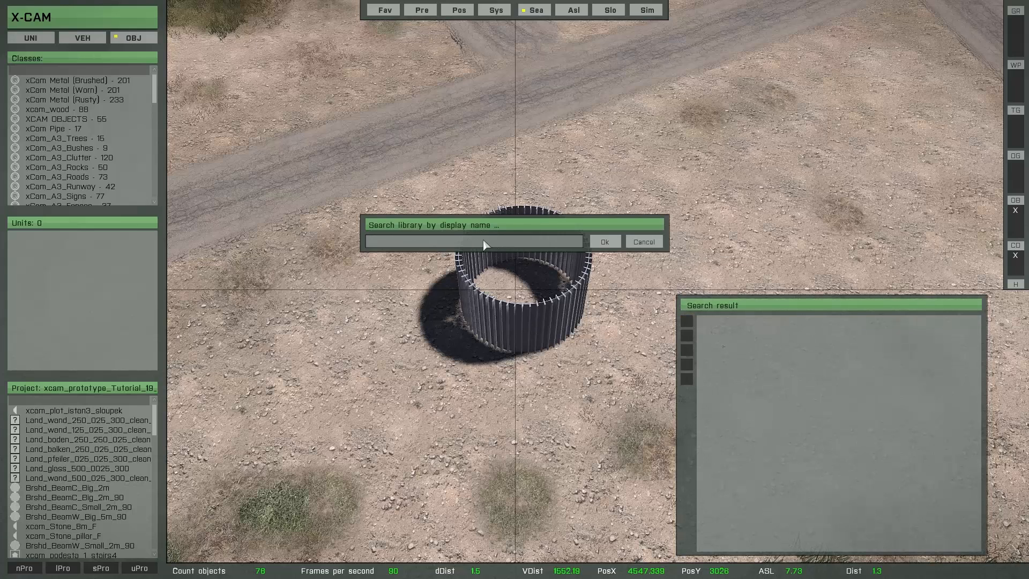
pyautogui.write('lamp')
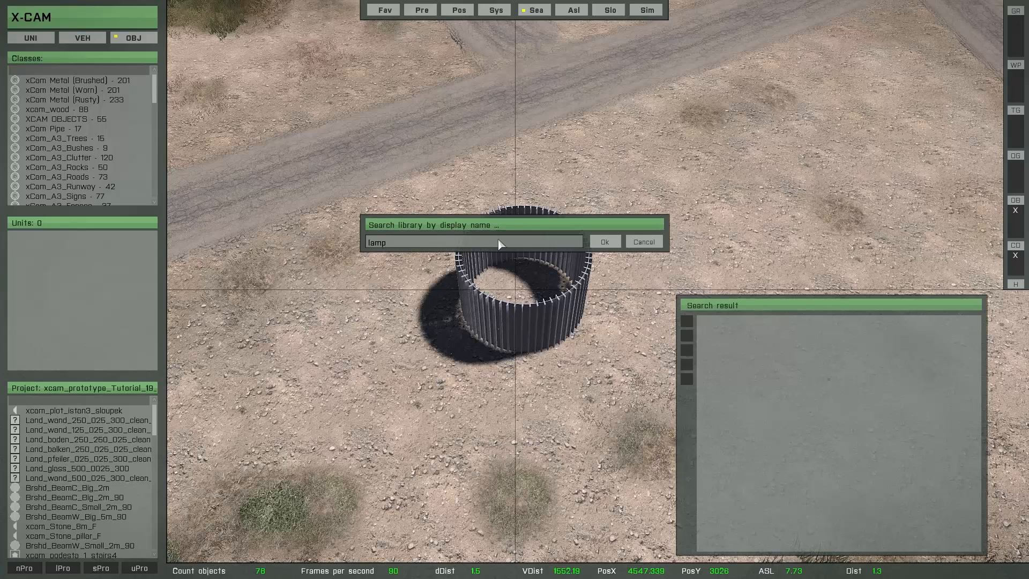
pyautogui.click(608, 243)
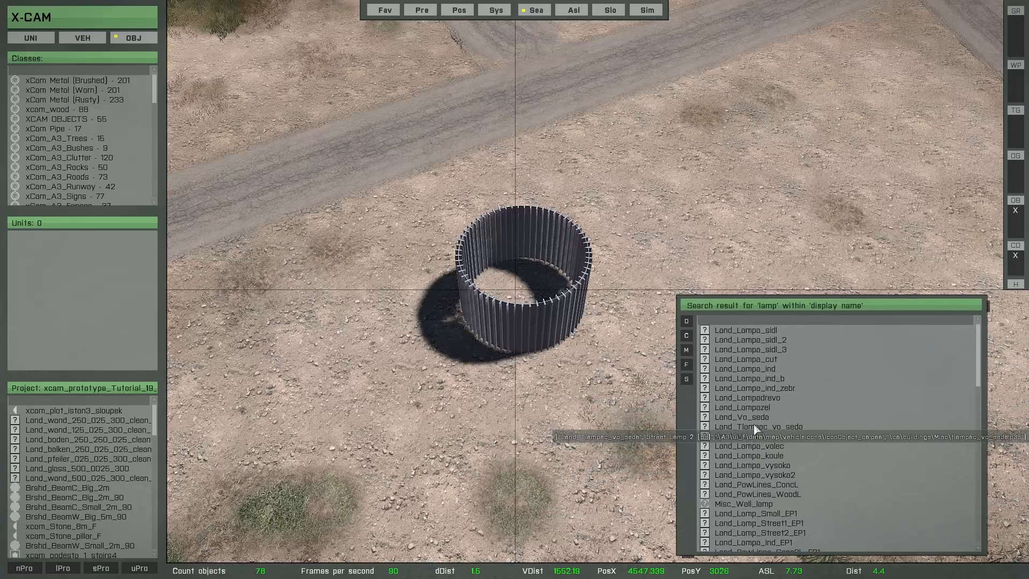
pyautogui.click(745, 331)
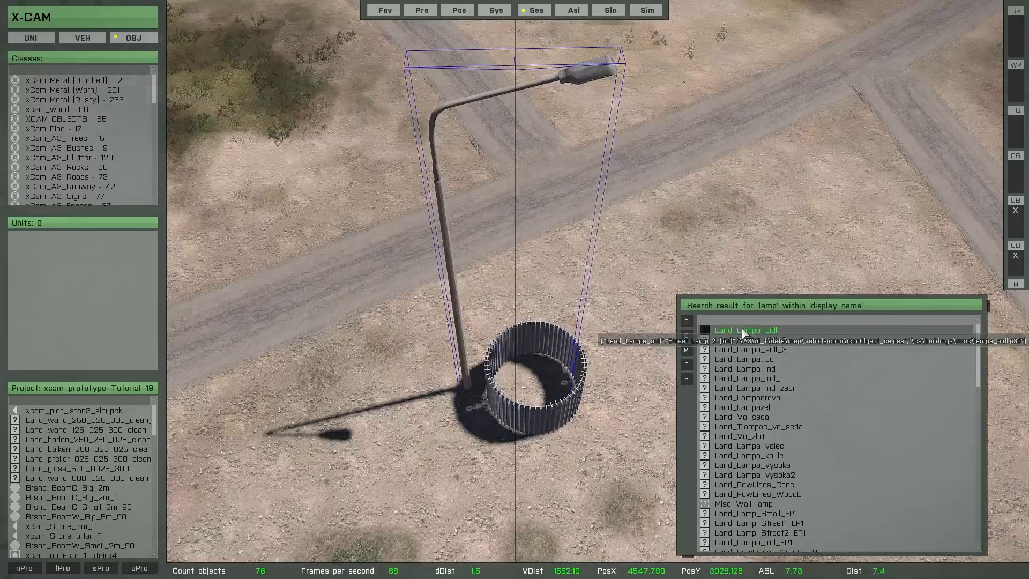
# Step: Preview further street lamps from the search results, from Land_Lampa_ind through Land_Tlampac_vo_seda to Land_Lampa_vysoka2, on the ground near the ring
pyautogui.moveTo(549, 436); pyautogui.dragTo(641, 393)
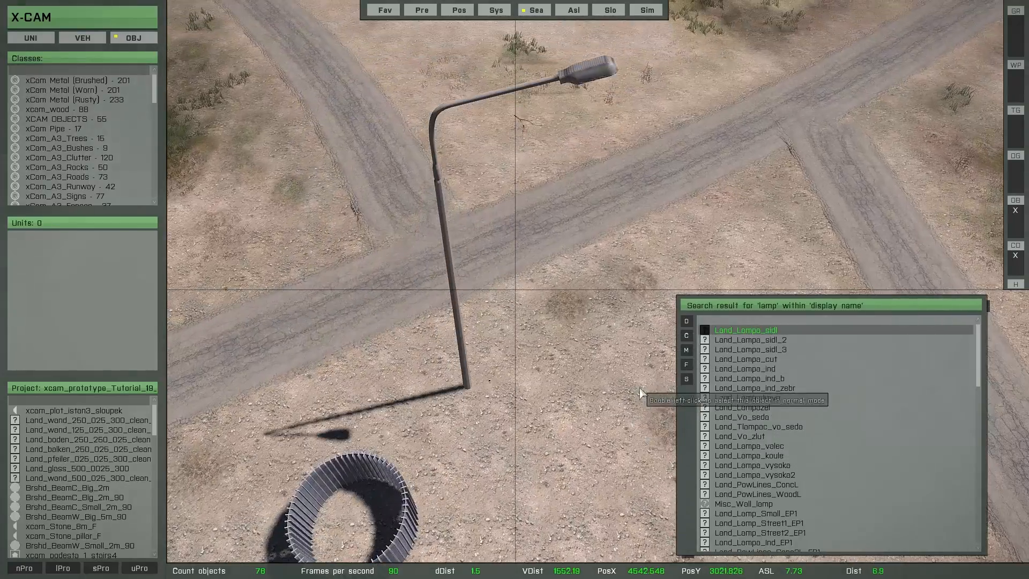
pyautogui.click(760, 369)
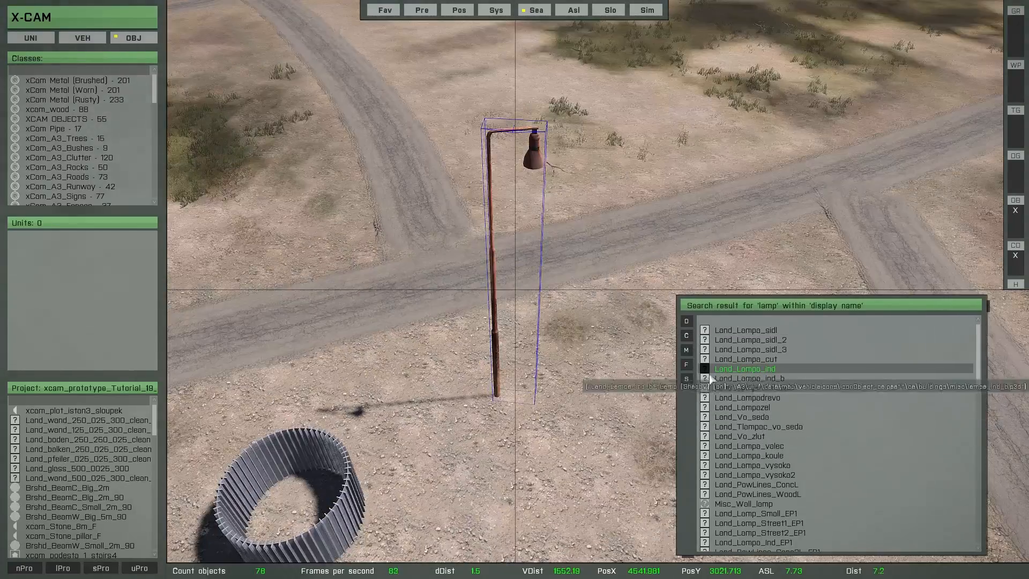
pyautogui.click(739, 398)
pyautogui.moveTo(435, 459); pyautogui.dragTo(563, 479, button='right')
pyautogui.click(738, 427)
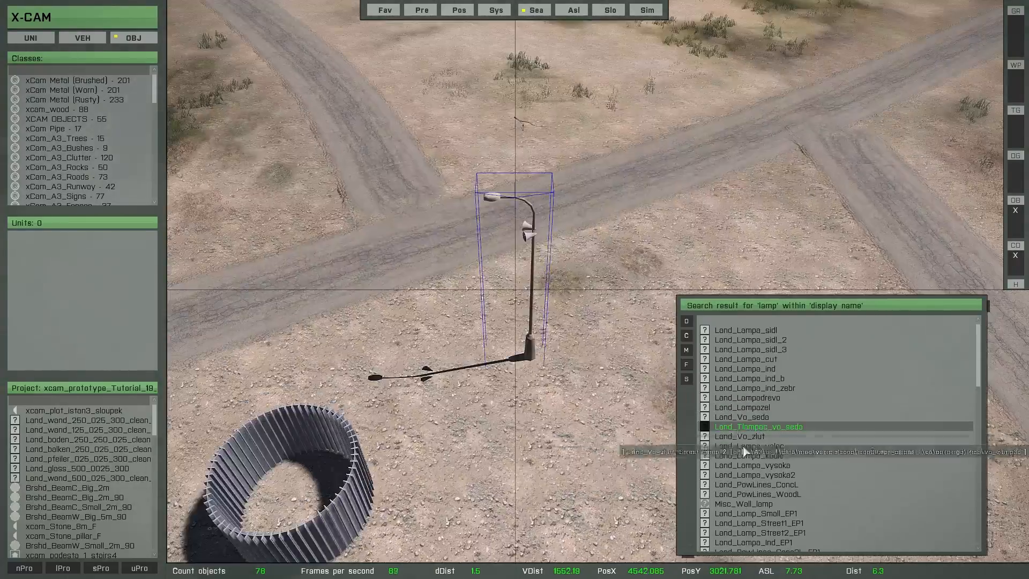
pyautogui.click(746, 455)
pyautogui.moveTo(616, 429); pyautogui.dragTo(567, 295, button='right')
pyautogui.click(683, 466)
pyautogui.click(684, 475)
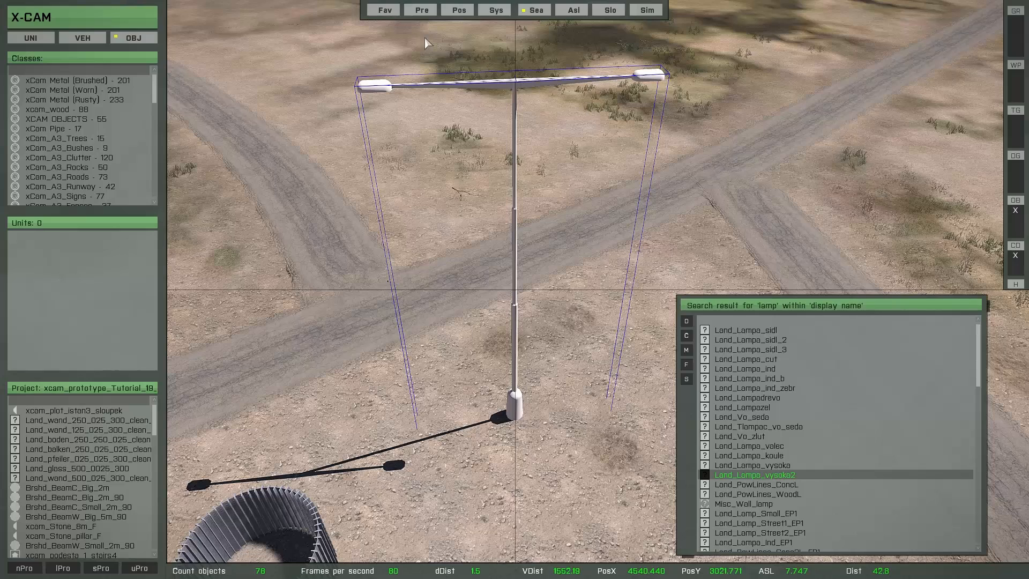
# Step: Show the favorites list and save the lamp search results as a new favorite named lamps
pyautogui.click(390, 11)
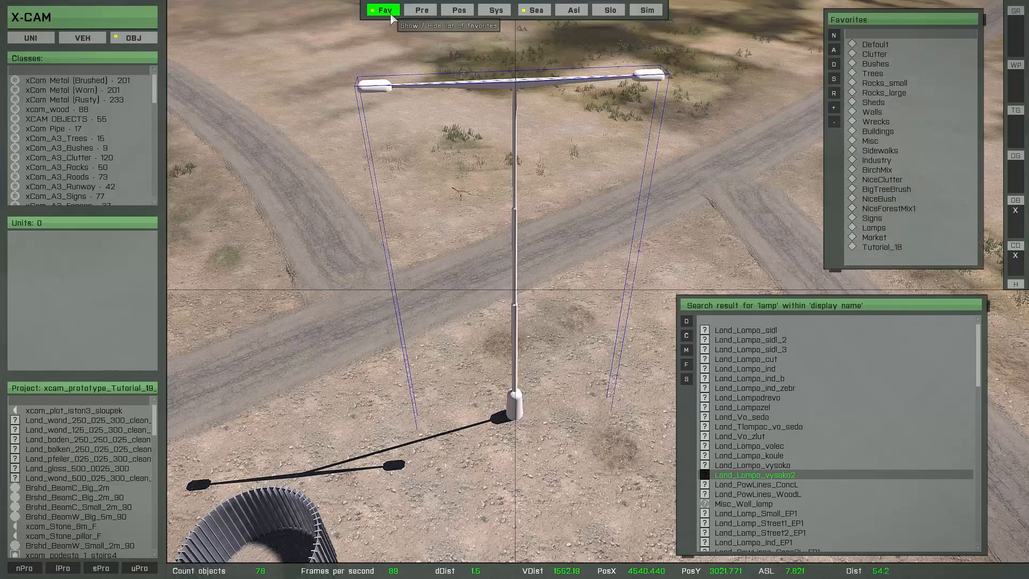
pyautogui.click(835, 36)
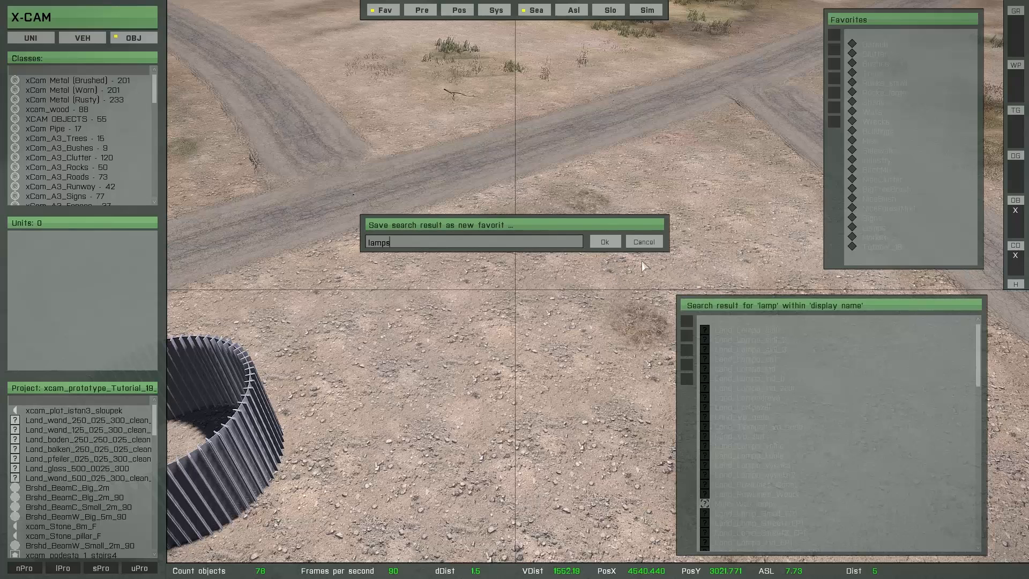
pyautogui.click(607, 244)
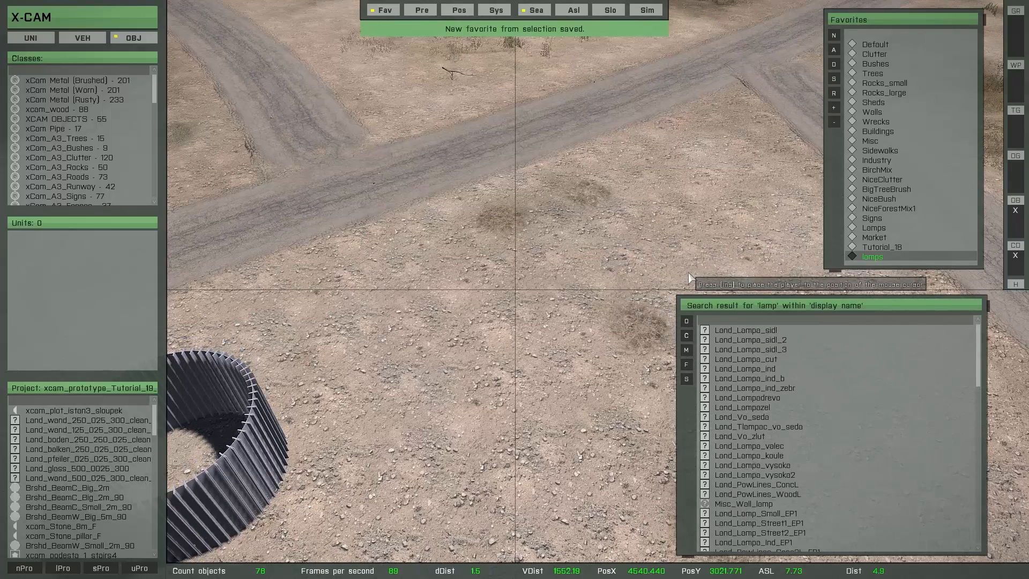
# Step: Close the search results and open the new lamps favorite to review its stored objects
pyautogui.click(536, 9)
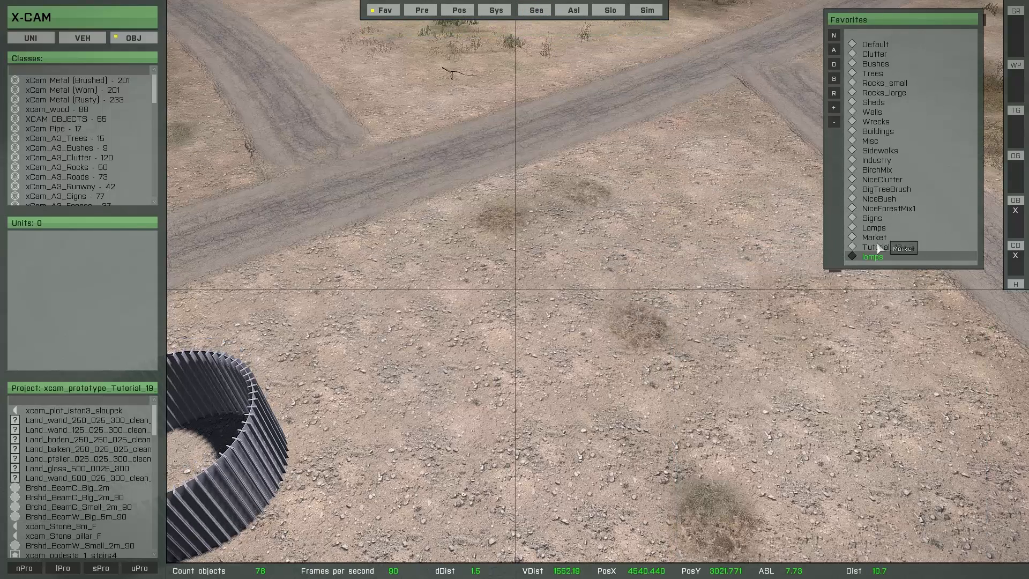
pyautogui.click(868, 257)
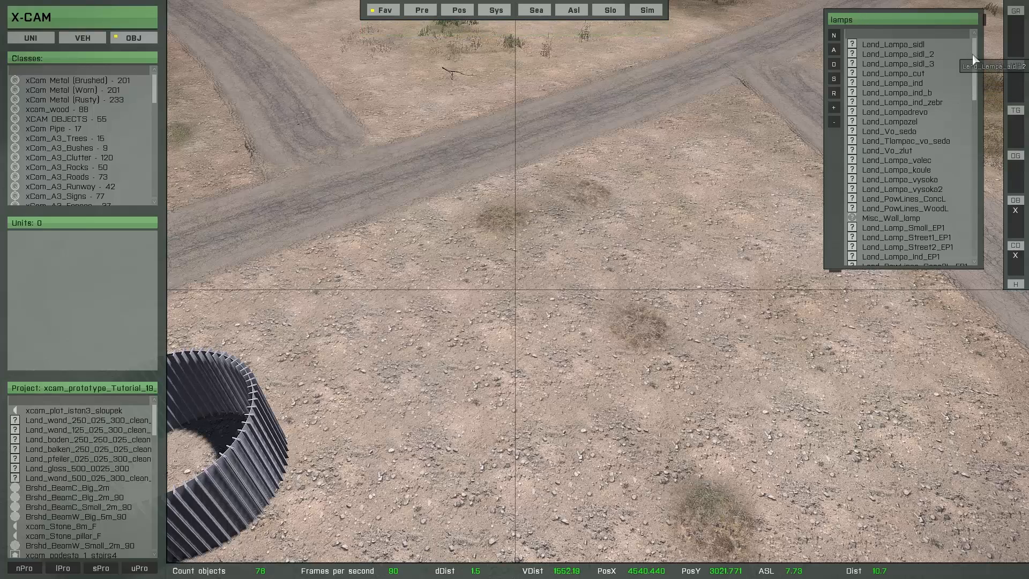
pyautogui.moveTo(974, 59)
pyautogui.mouseDown()
pyautogui.moveTo(980, 223)
pyautogui.moveTo(985, 104)
pyautogui.moveTo(981, 38)
pyautogui.moveTo(973, 220)
pyautogui.moveTo(975, 41)
pyautogui.mouseUp()
pyautogui.moveTo(906, 34); pyautogui.dragTo(666, 197)
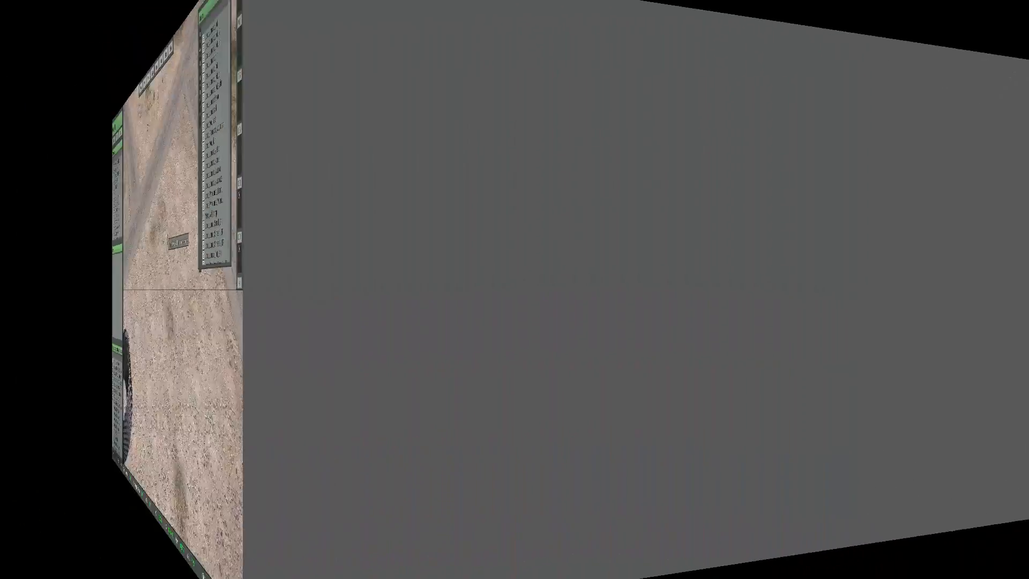